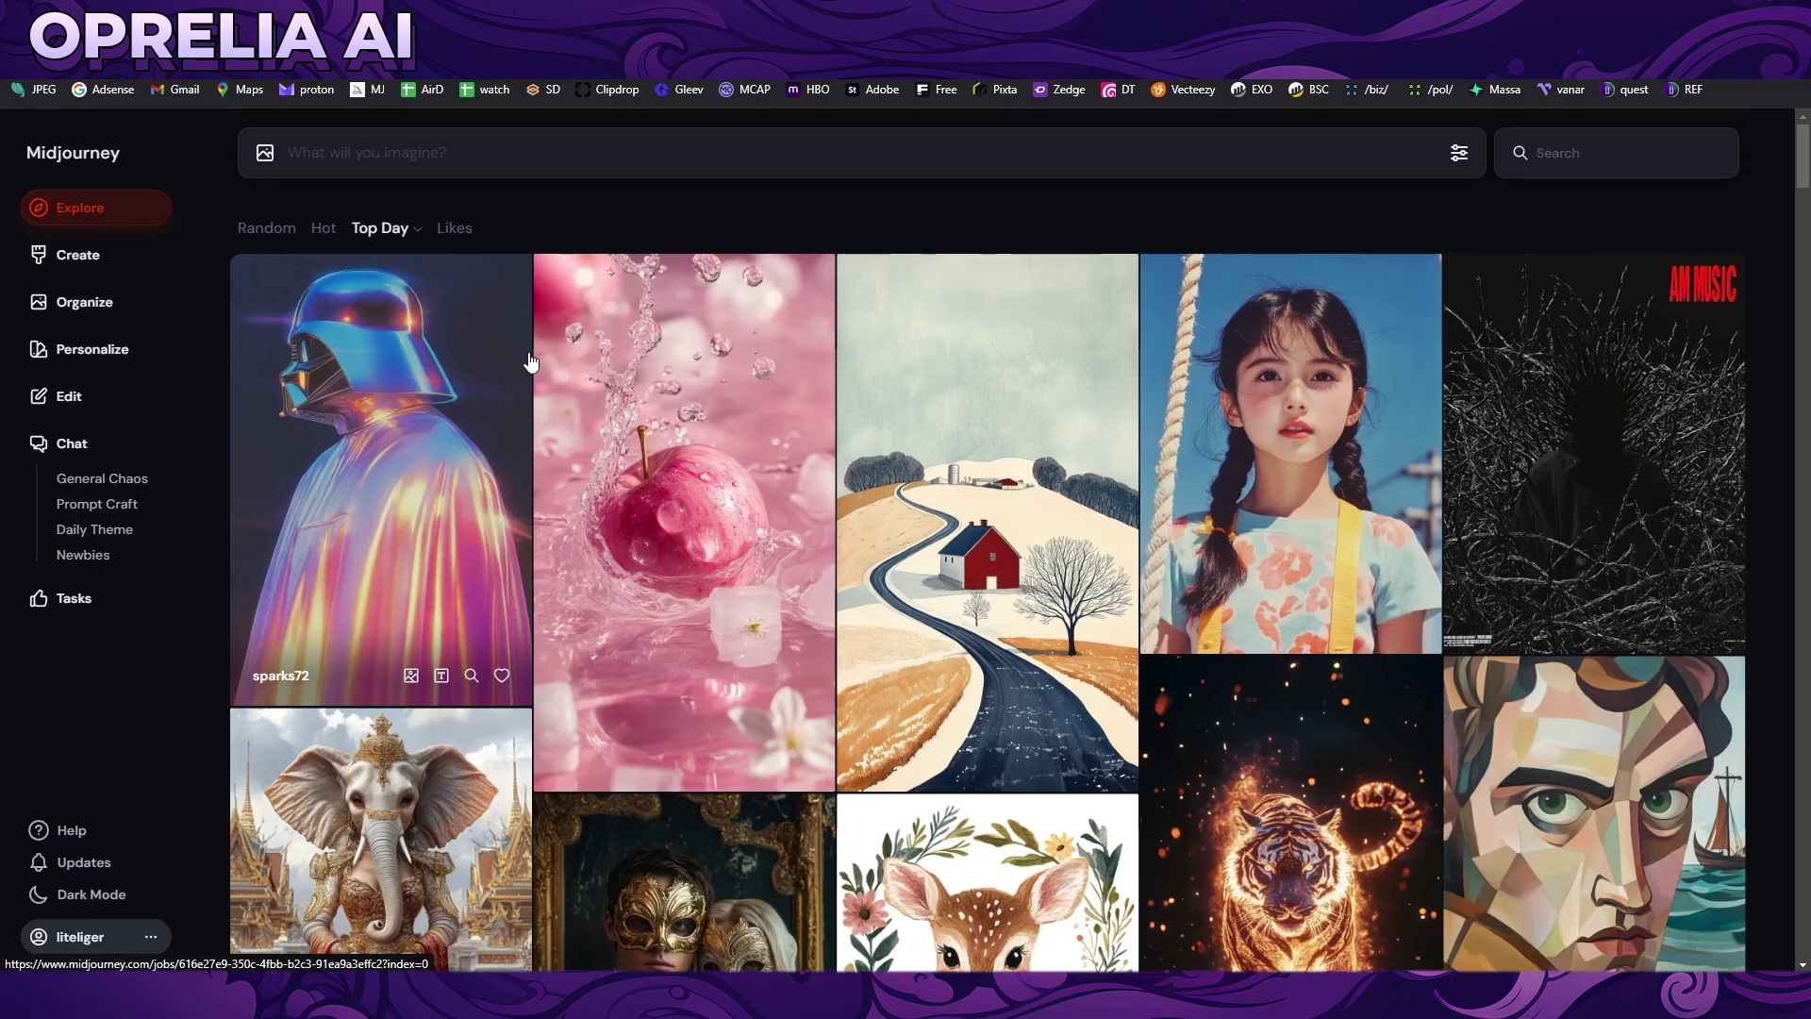
Open the masked couple image in Explore and scroll on to the futuristic motorcycle-on-tablet image.
{"action": "scroll", "coordinate": [530, 361], "scroll_direction": "down", "scroll_amount": 3}
{"action": "left_click", "coordinate": [683, 463]}
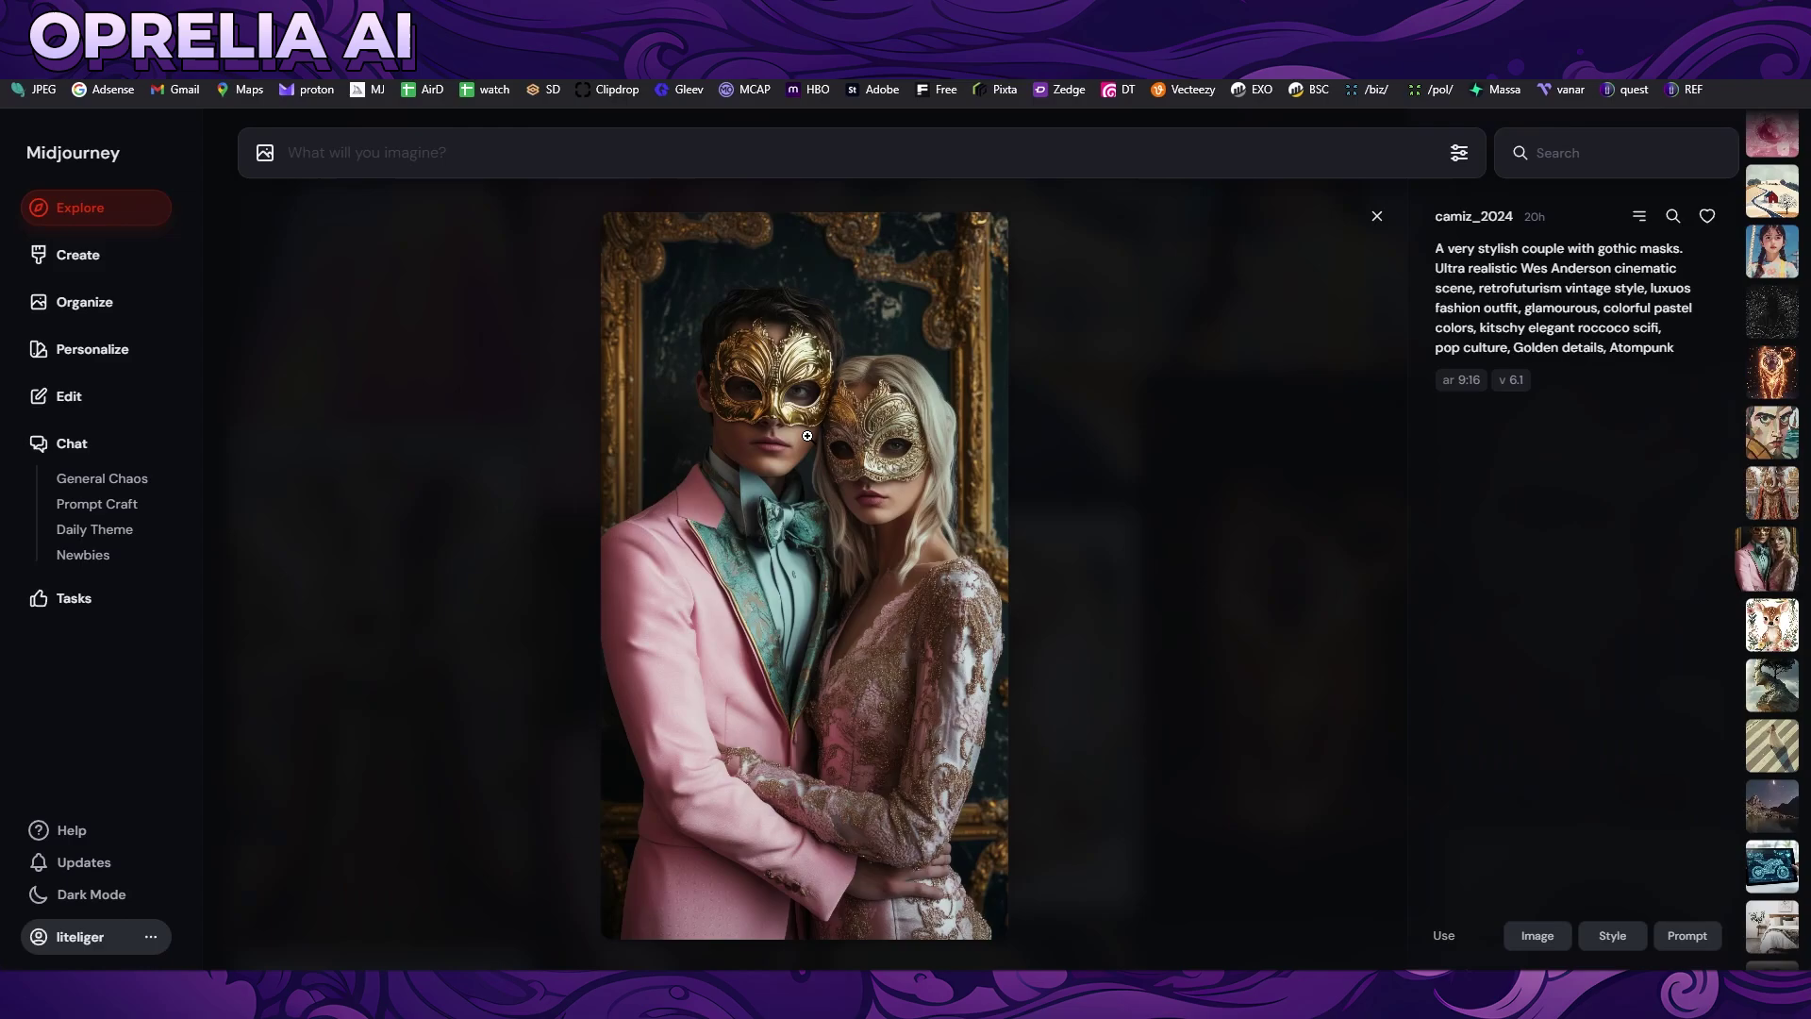
{"action": "scroll", "coordinate": [807, 436], "scroll_direction": "down", "scroll_amount": 5}
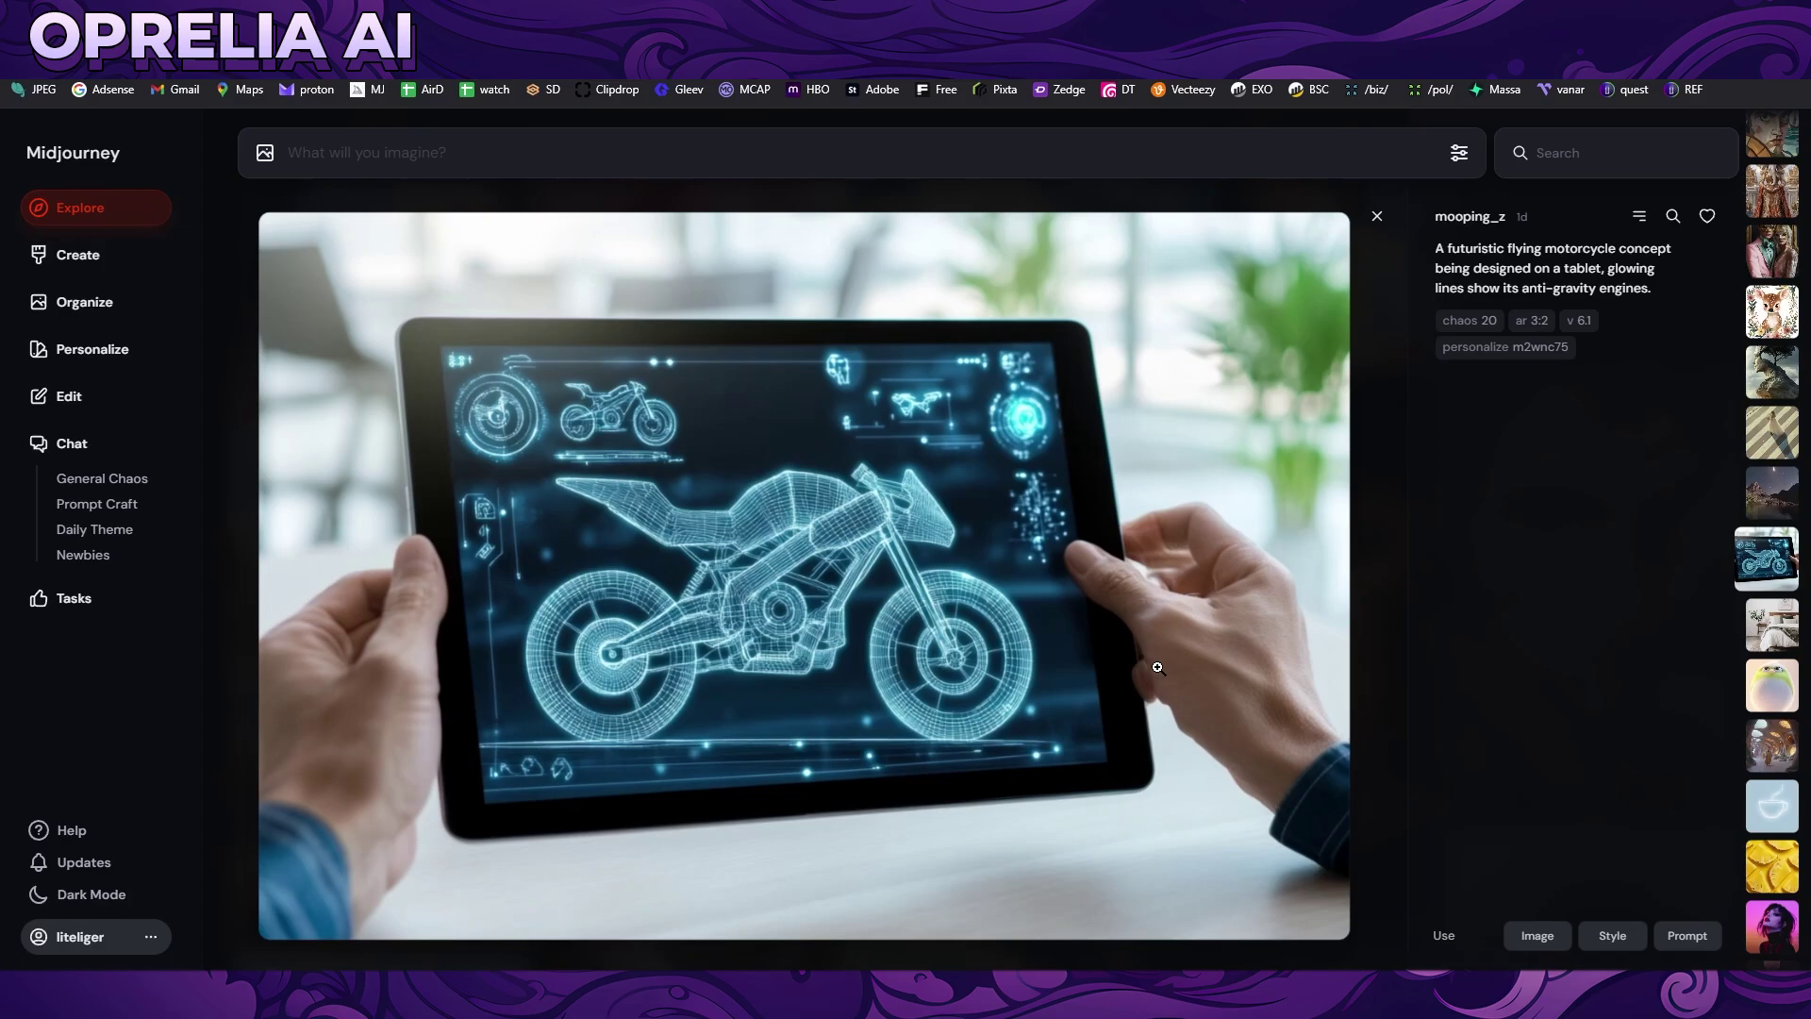
Upload the teal-haired cyborg girl portrait into a new edit via Edit New Image.
{"action": "left_click", "coordinate": [115, 396]}
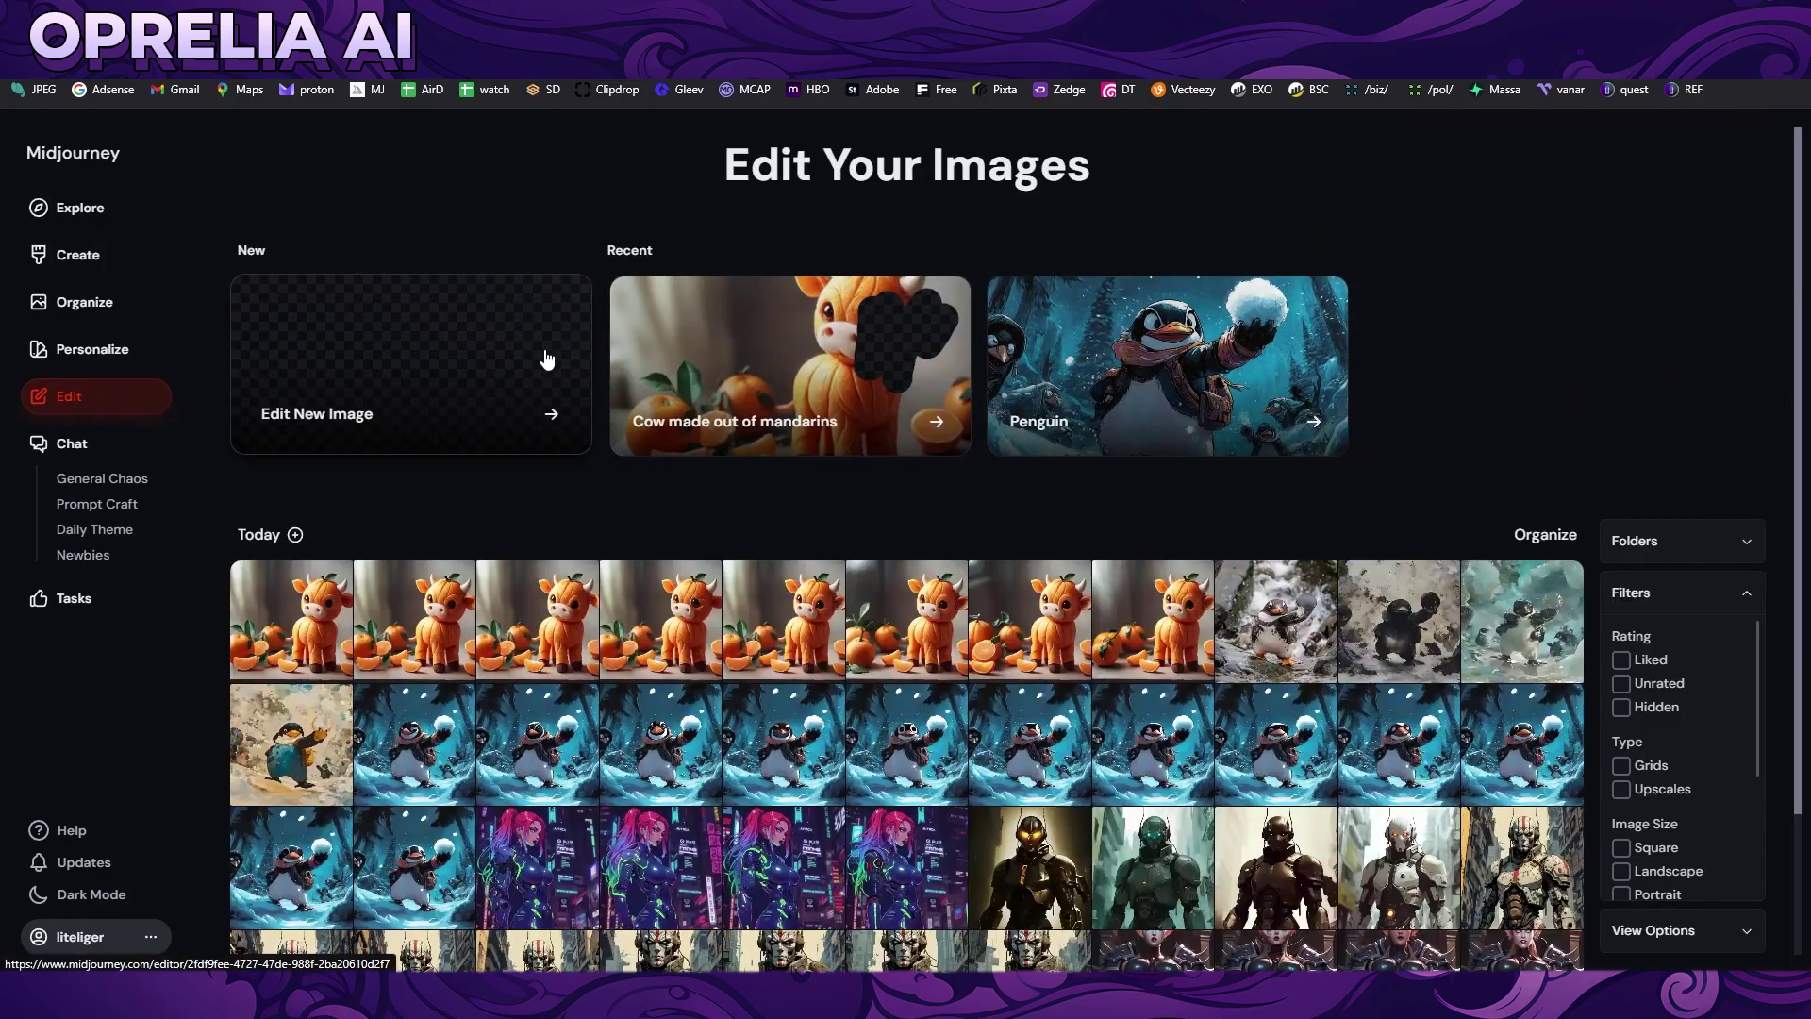
{"action": "left_click", "coordinate": [472, 359]}
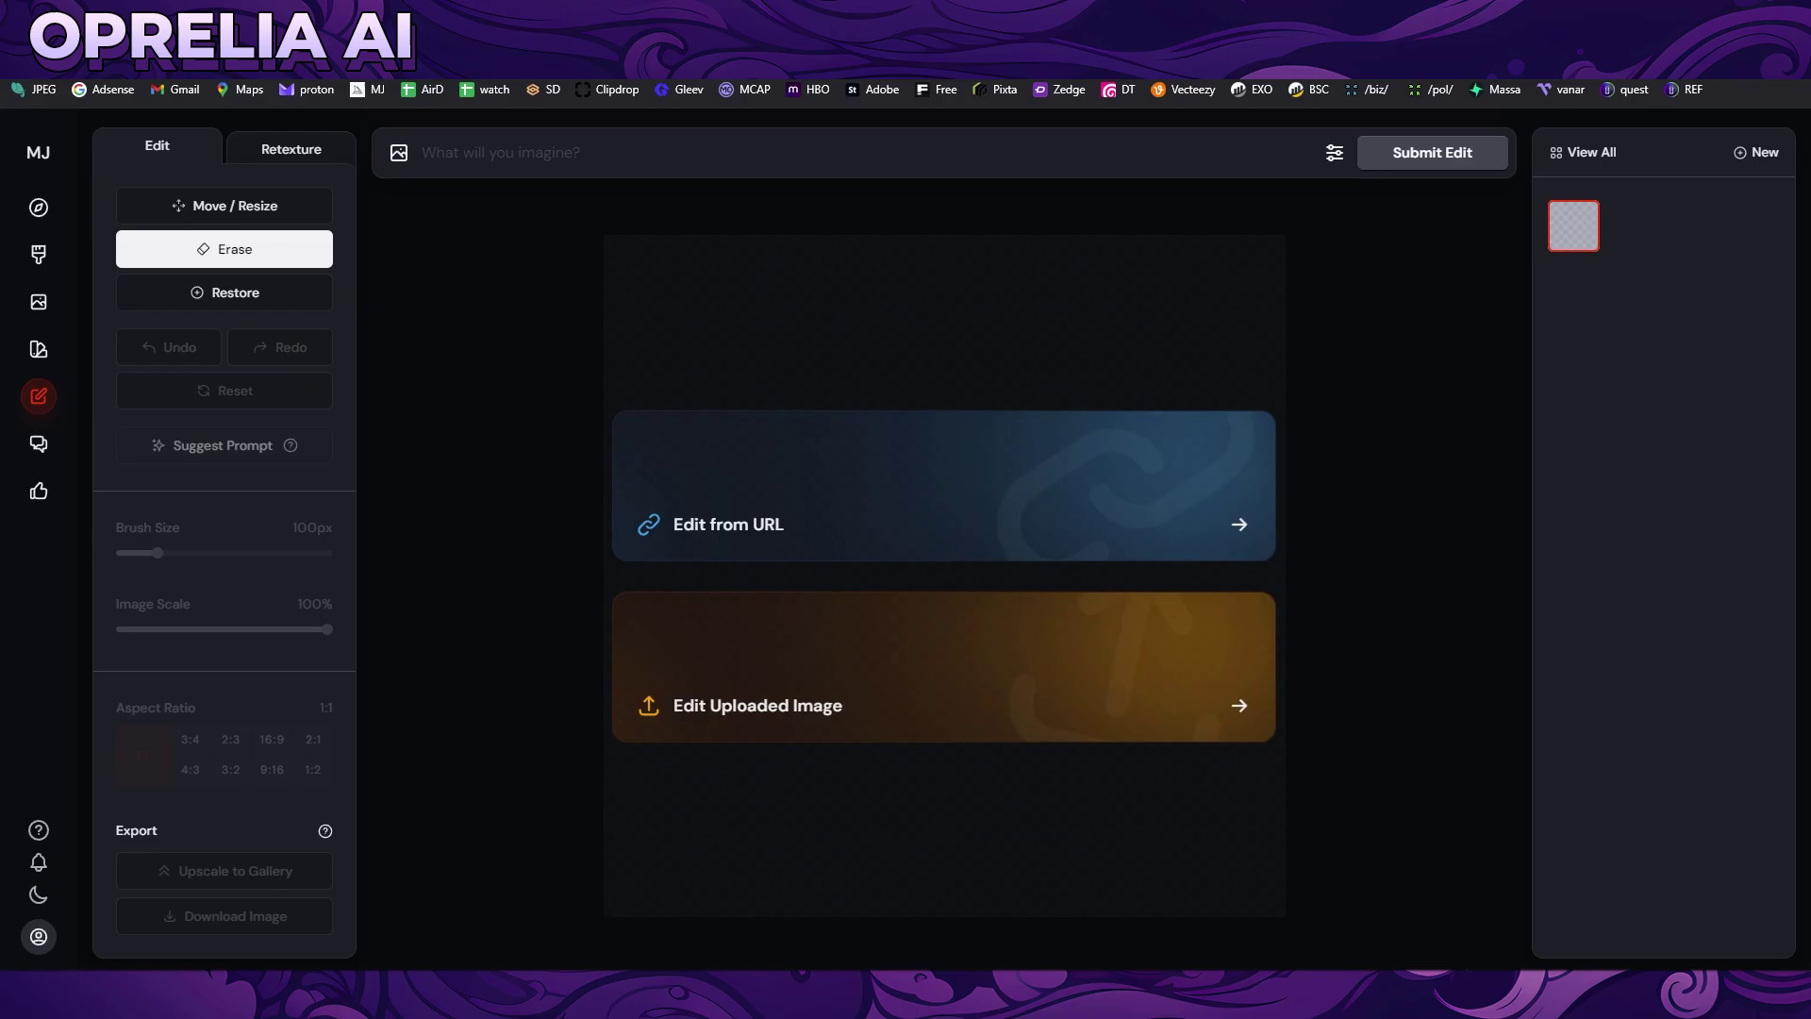
{"action": "left_click_drag", "start_coordinate": [698, 1018], "coordinate": [695, 695]}
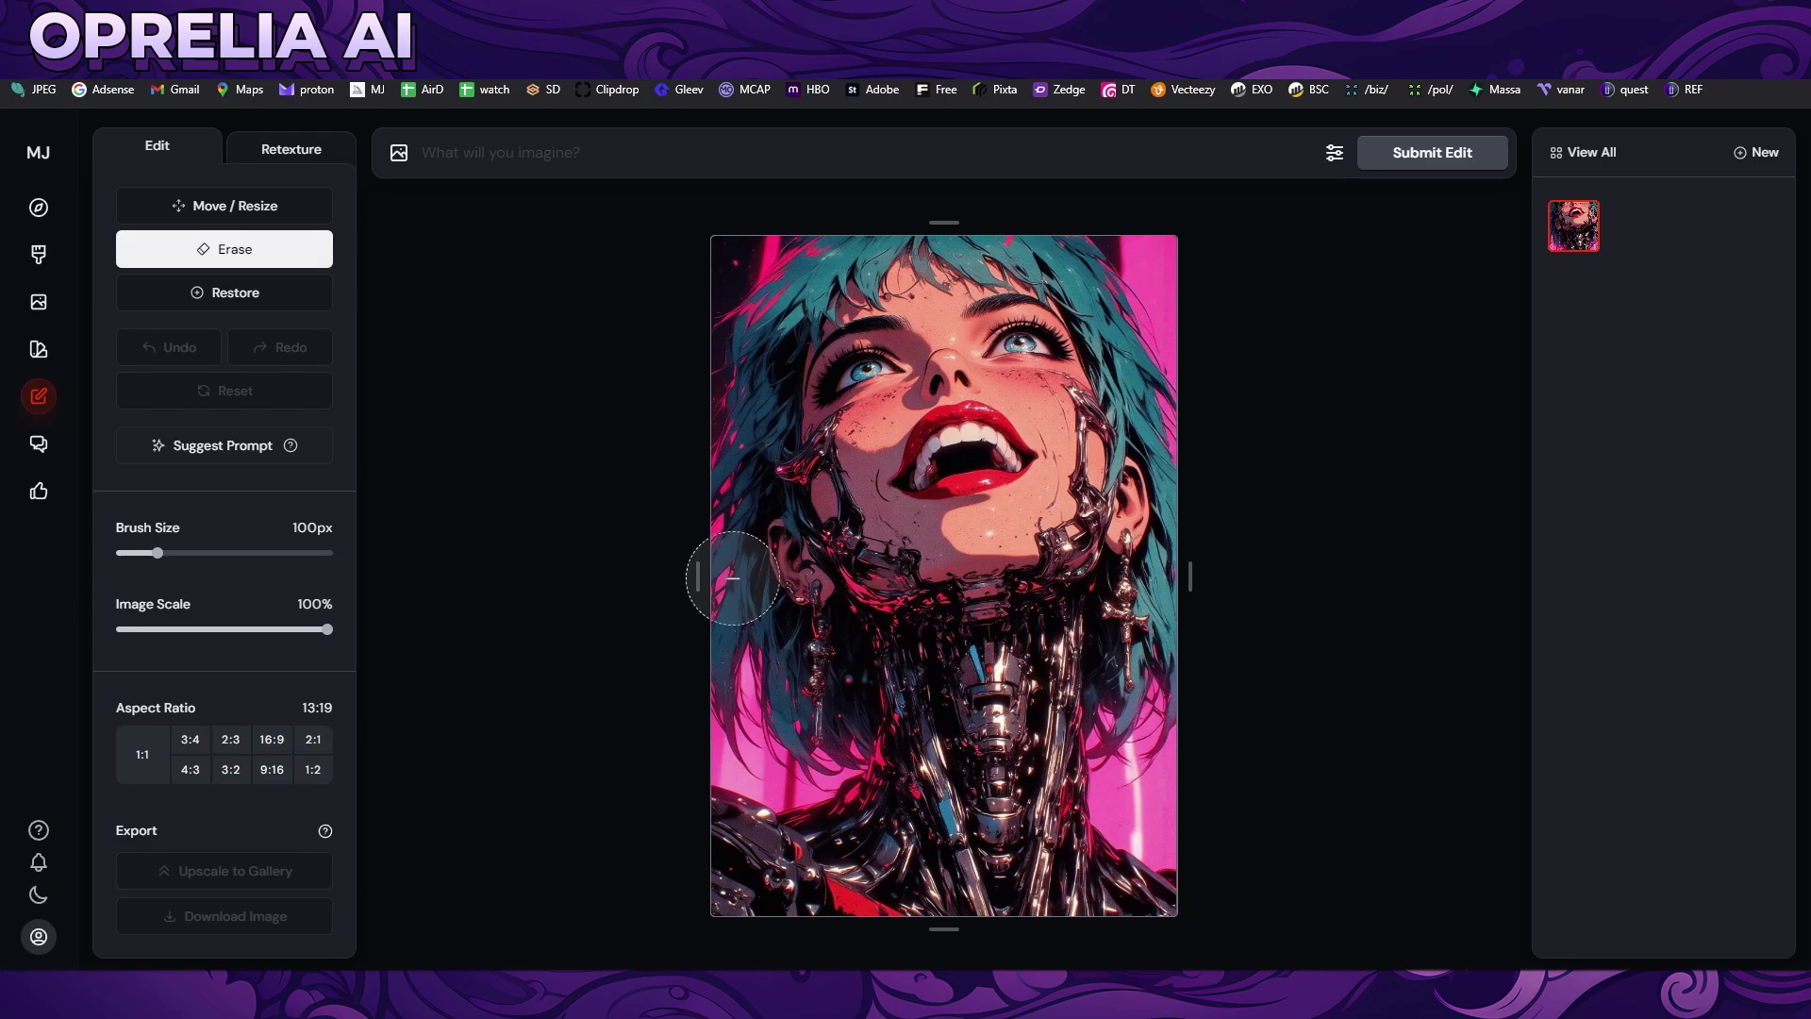
Undo the trial face and lower-left erasures, then erase a small patch beside the neck at 65px.
{"action": "mouse_move", "coordinate": [906, 386]}
{"action": "left_mouse_down"}
{"action": "mouse_move", "coordinate": [993, 363]}
{"action": "mouse_move", "coordinate": [841, 350]}
{"action": "mouse_move", "coordinate": [832, 403]}
{"action": "mouse_move", "coordinate": [996, 456]}
{"action": "mouse_move", "coordinate": [1010, 388]}
{"action": "left_mouse_up"}
{"action": "key", "text": "ctrl+z"}
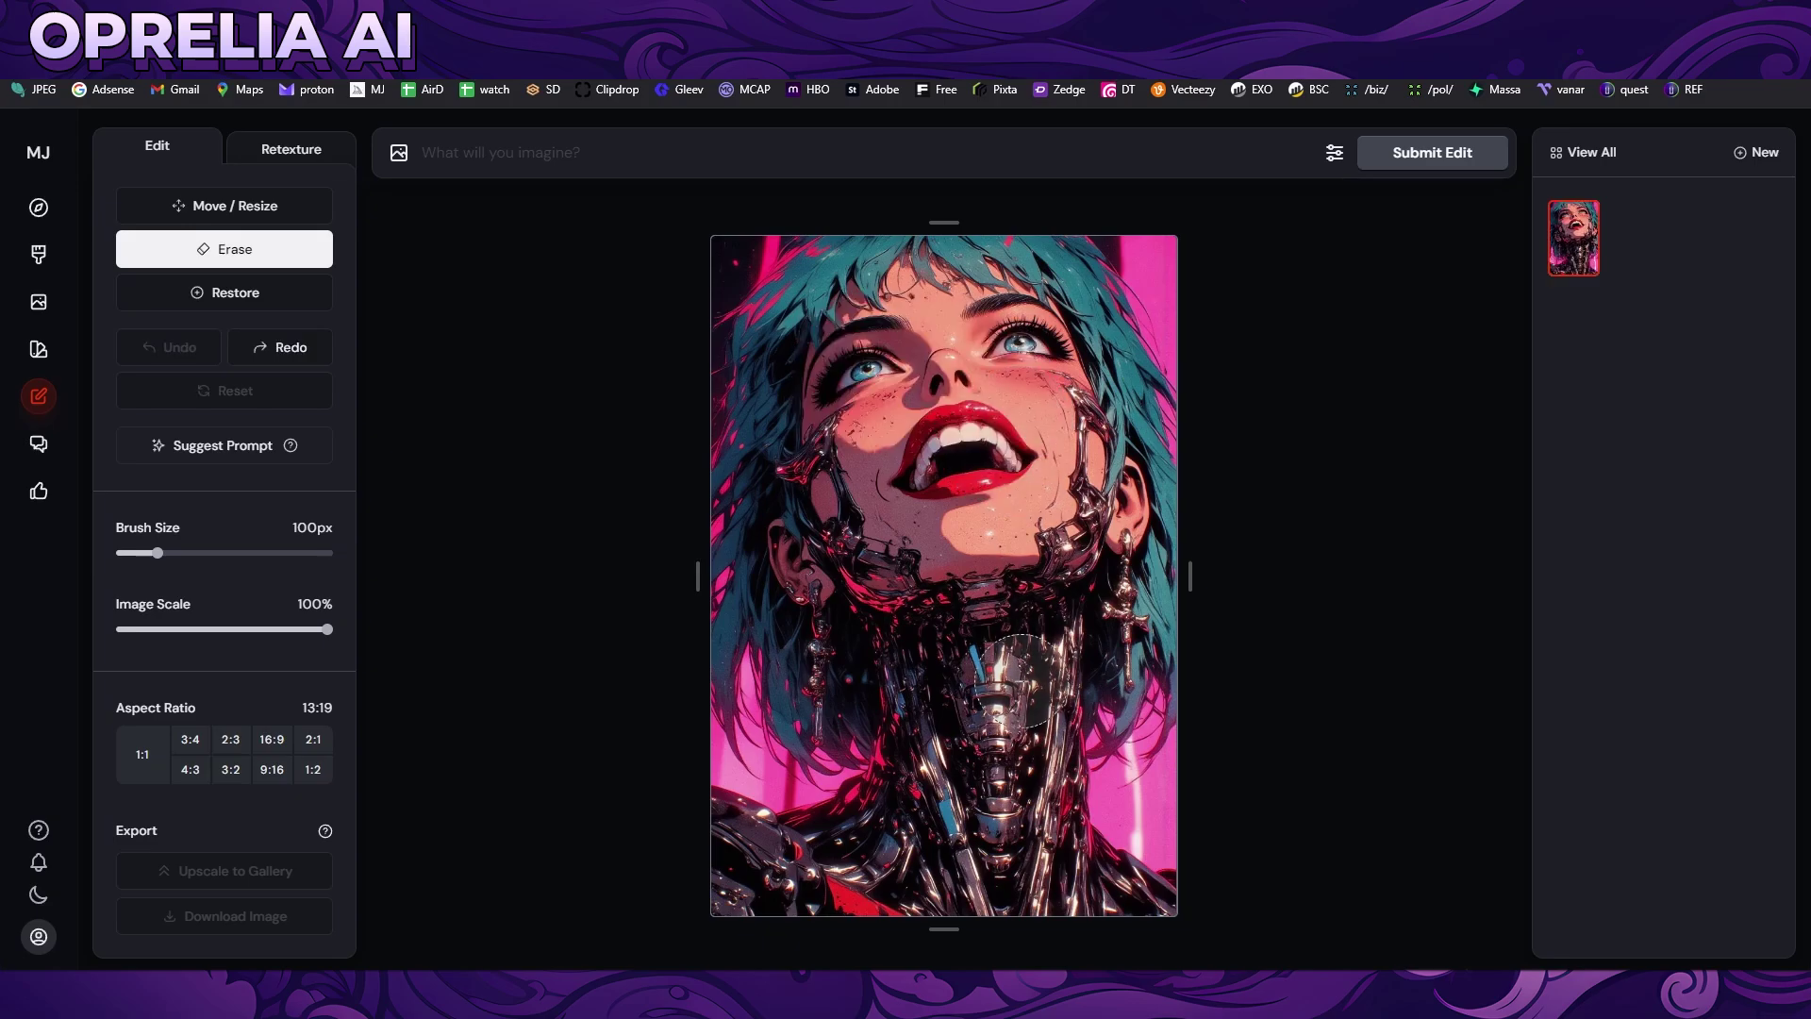
{"action": "left_click_drag", "start_coordinate": [819, 613], "coordinate": [817, 721]}
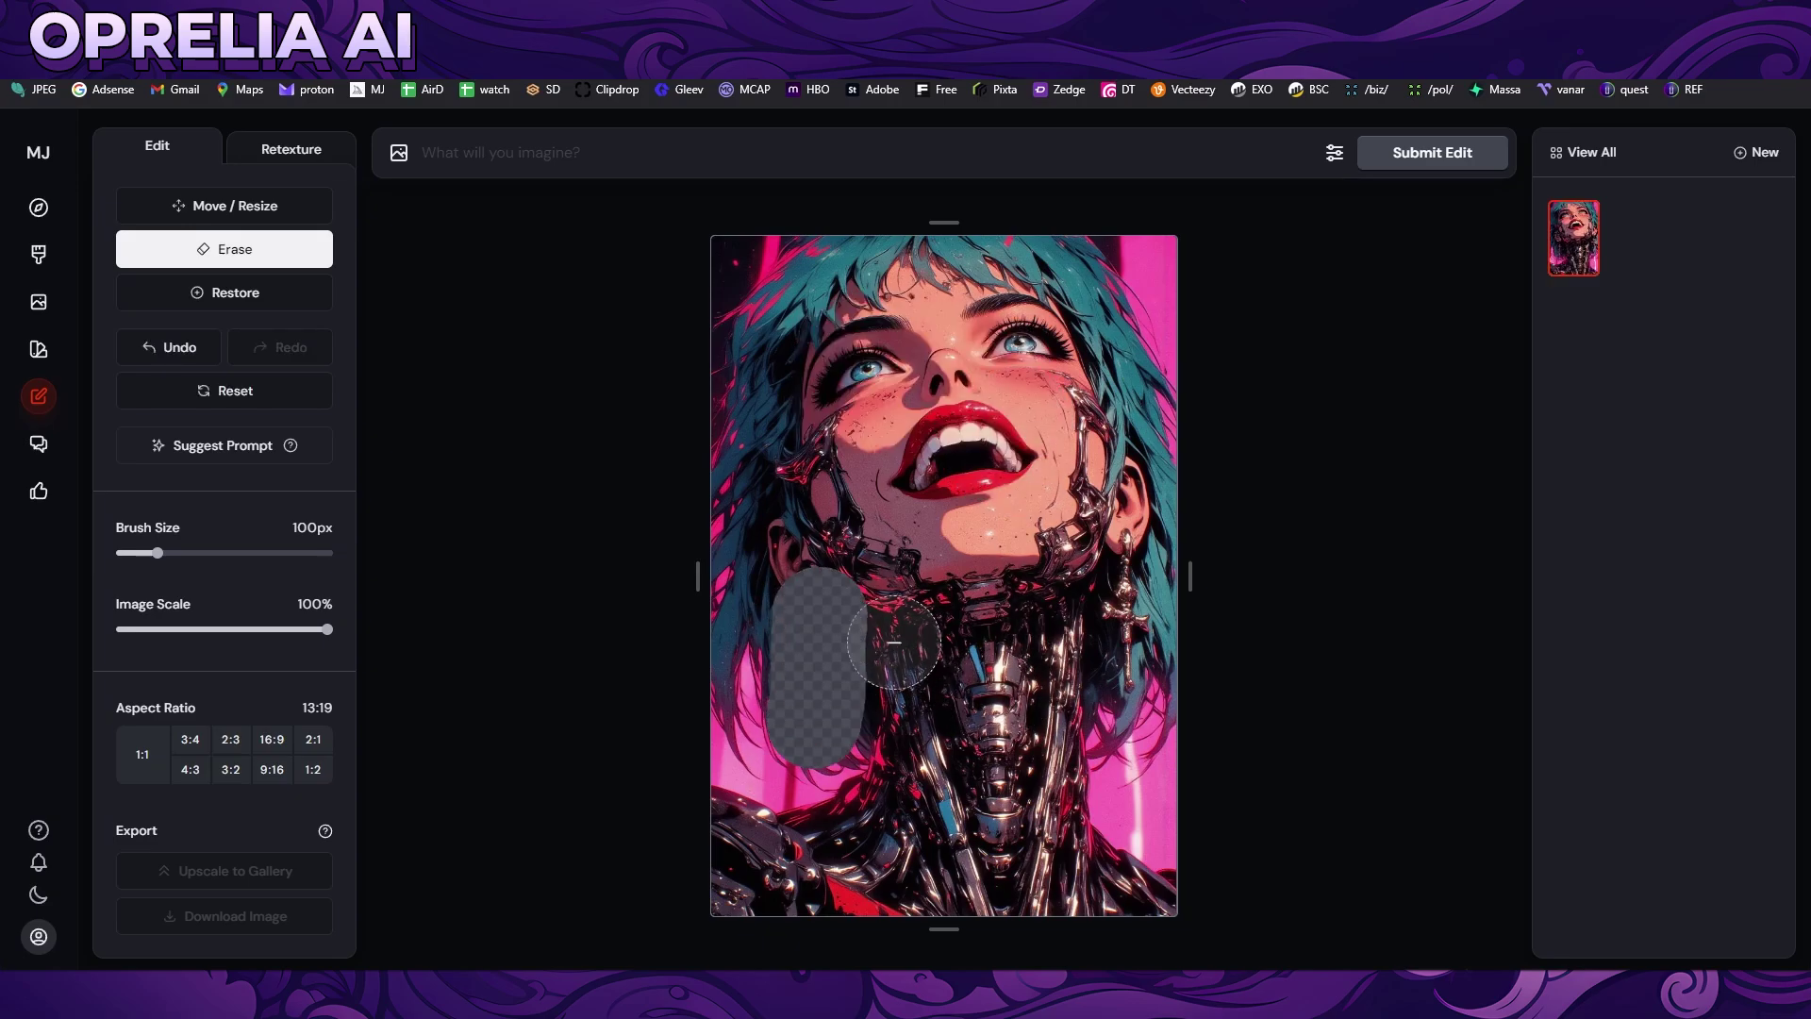
{"action": "key", "text": "ctrl+z"}
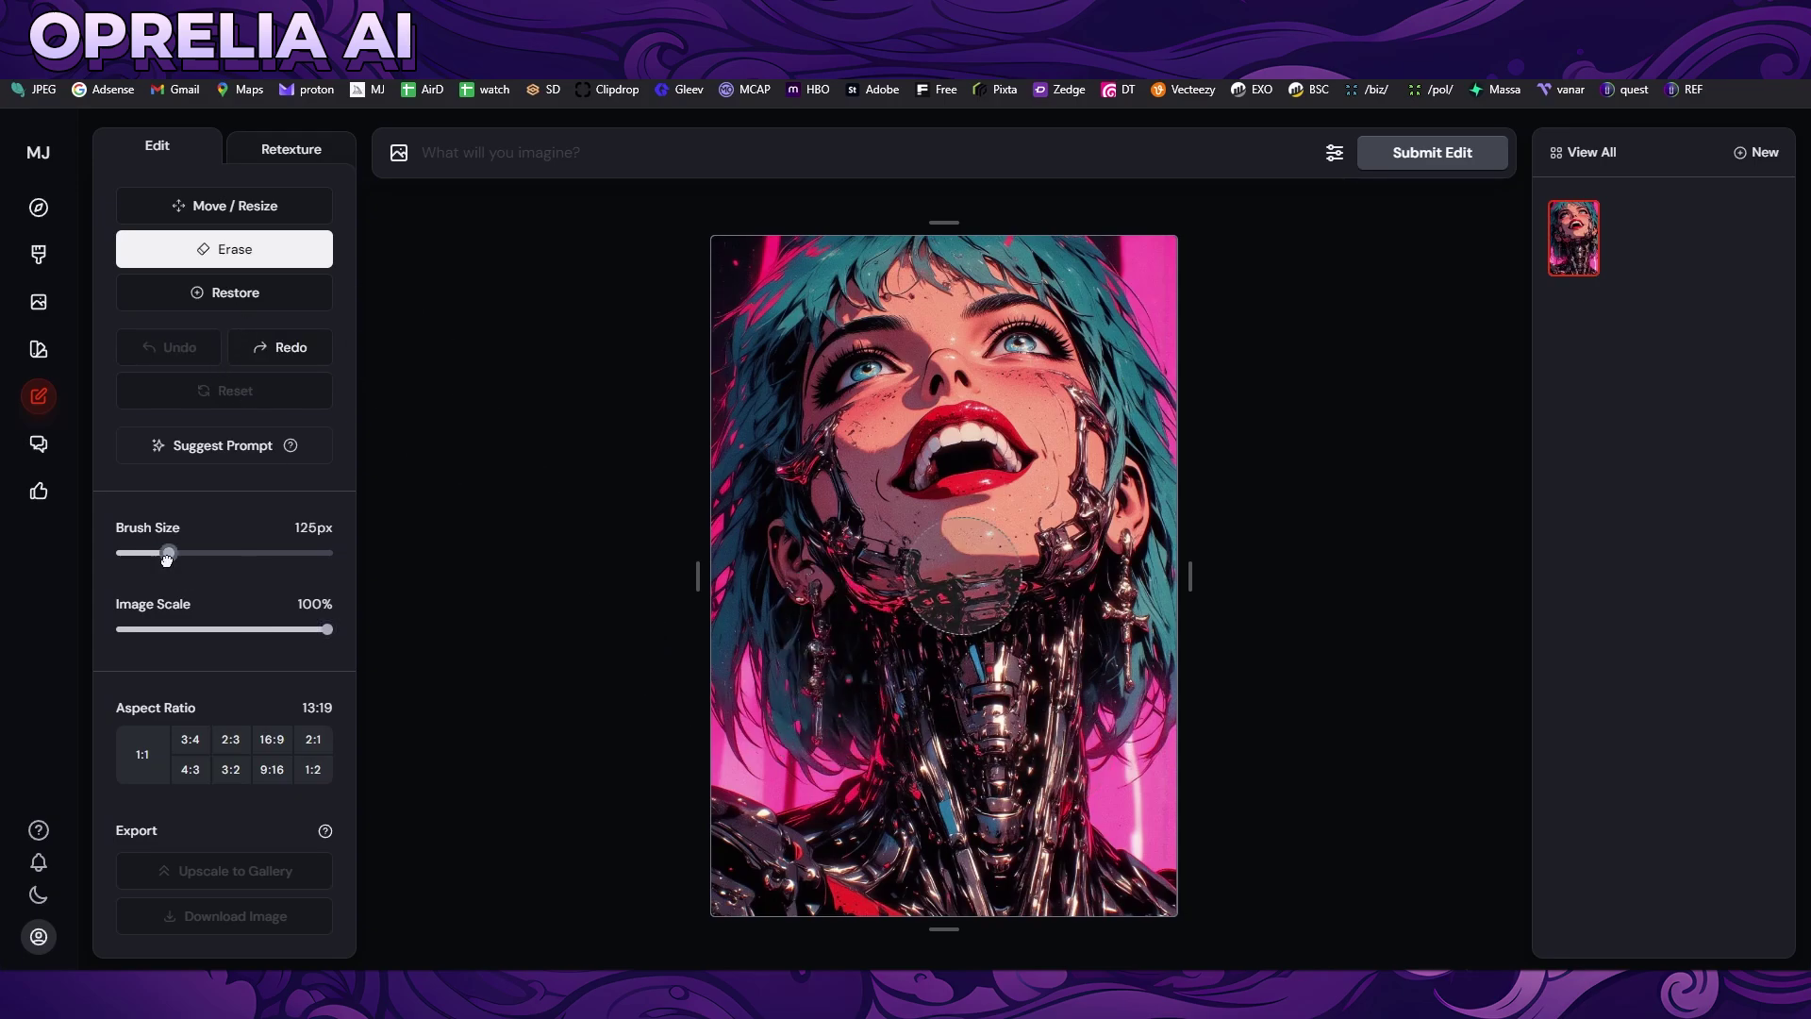
{"action": "scroll", "coordinate": [980, 575], "scroll_direction": "down", "scroll_amount": 7}
{"action": "mouse_move", "coordinate": [816, 604]}
{"action": "left_mouse_down"}
{"action": "mouse_move", "coordinate": [815, 727]}
{"action": "mouse_move", "coordinate": [797, 597]}
{"action": "left_mouse_up"}
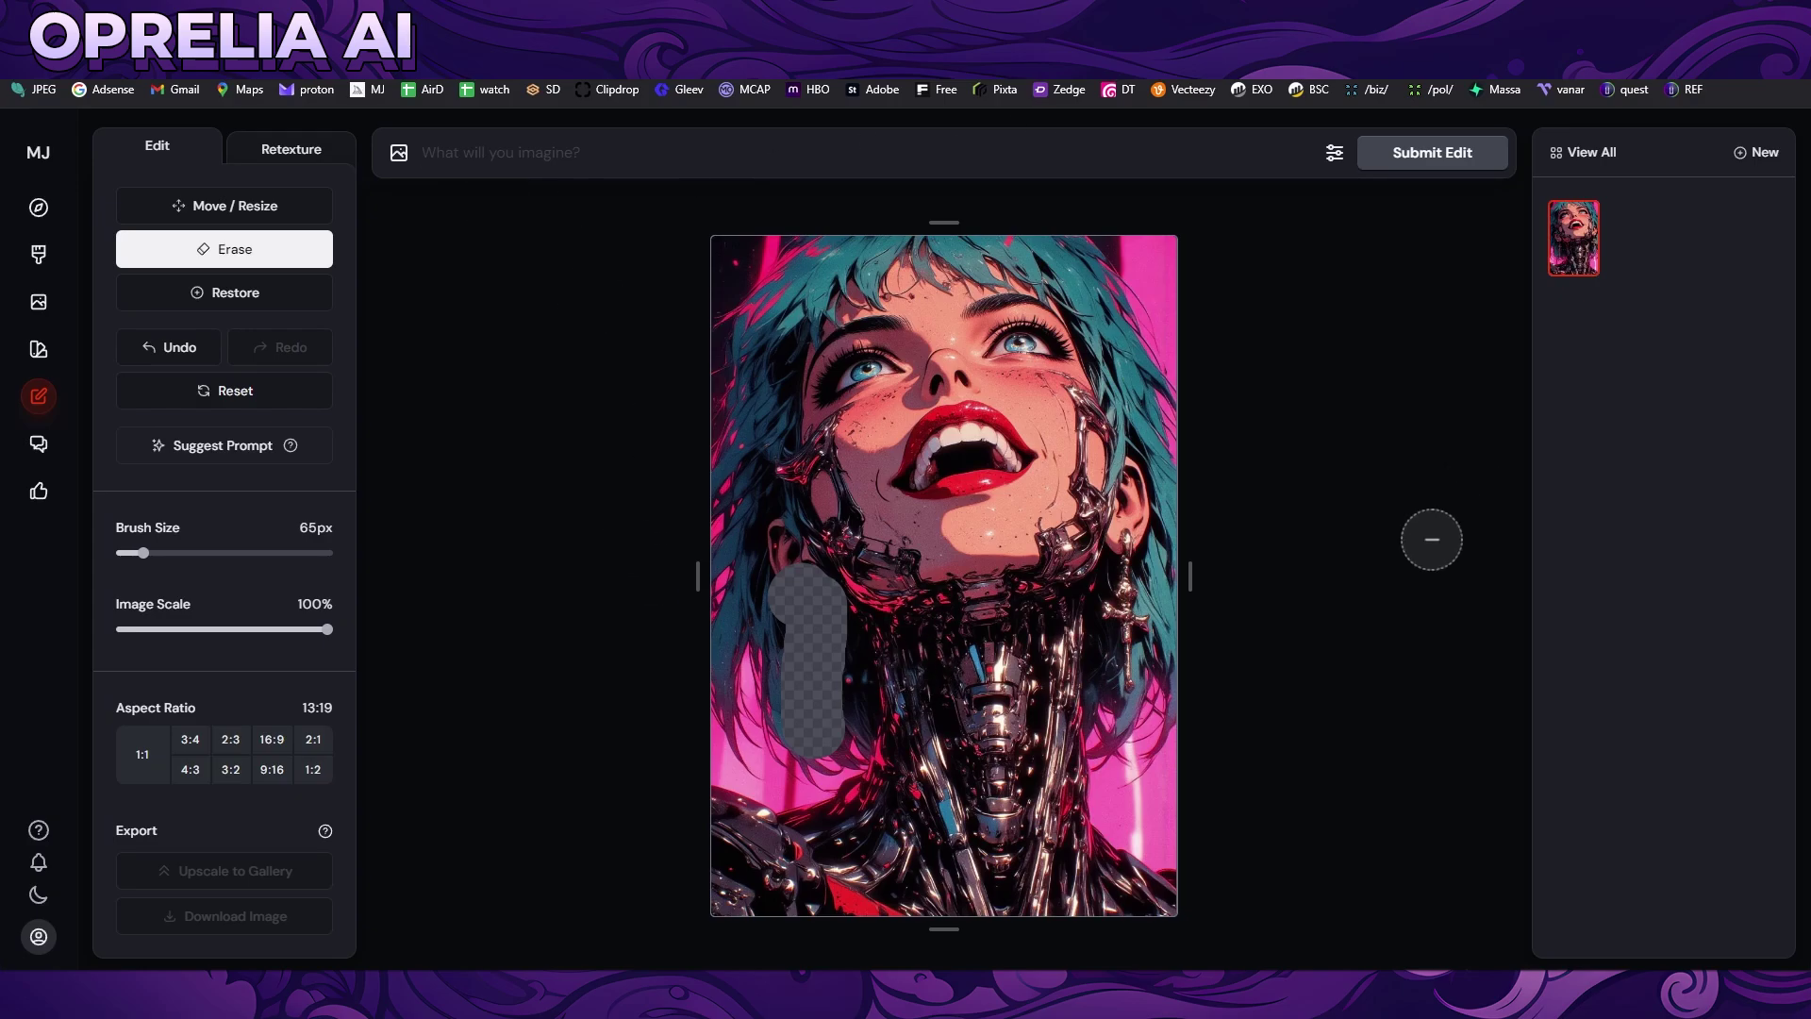
Extend the canvas left and right and submit the edit with the prompt 'android girl'.
{"action": "left_click_drag", "start_coordinate": [697, 575], "coordinate": [679, 477]}
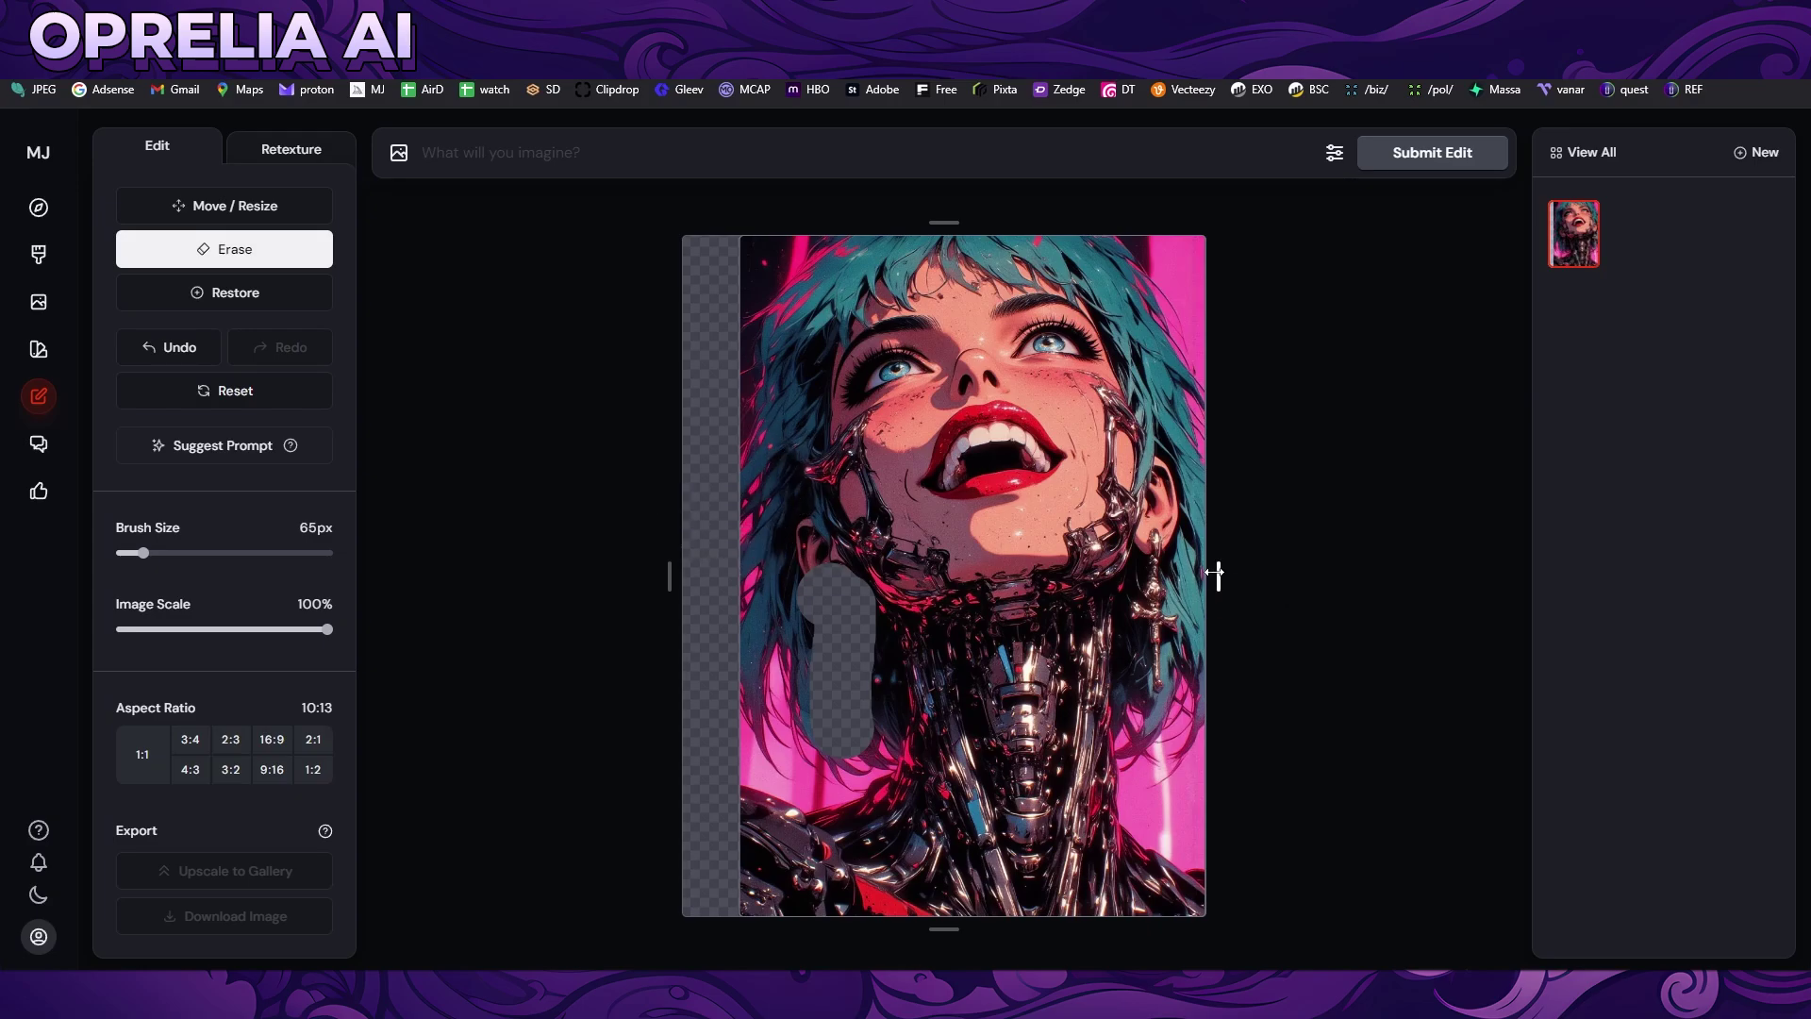
{"action": "left_click_drag", "start_coordinate": [1216, 574], "coordinate": [1252, 570]}
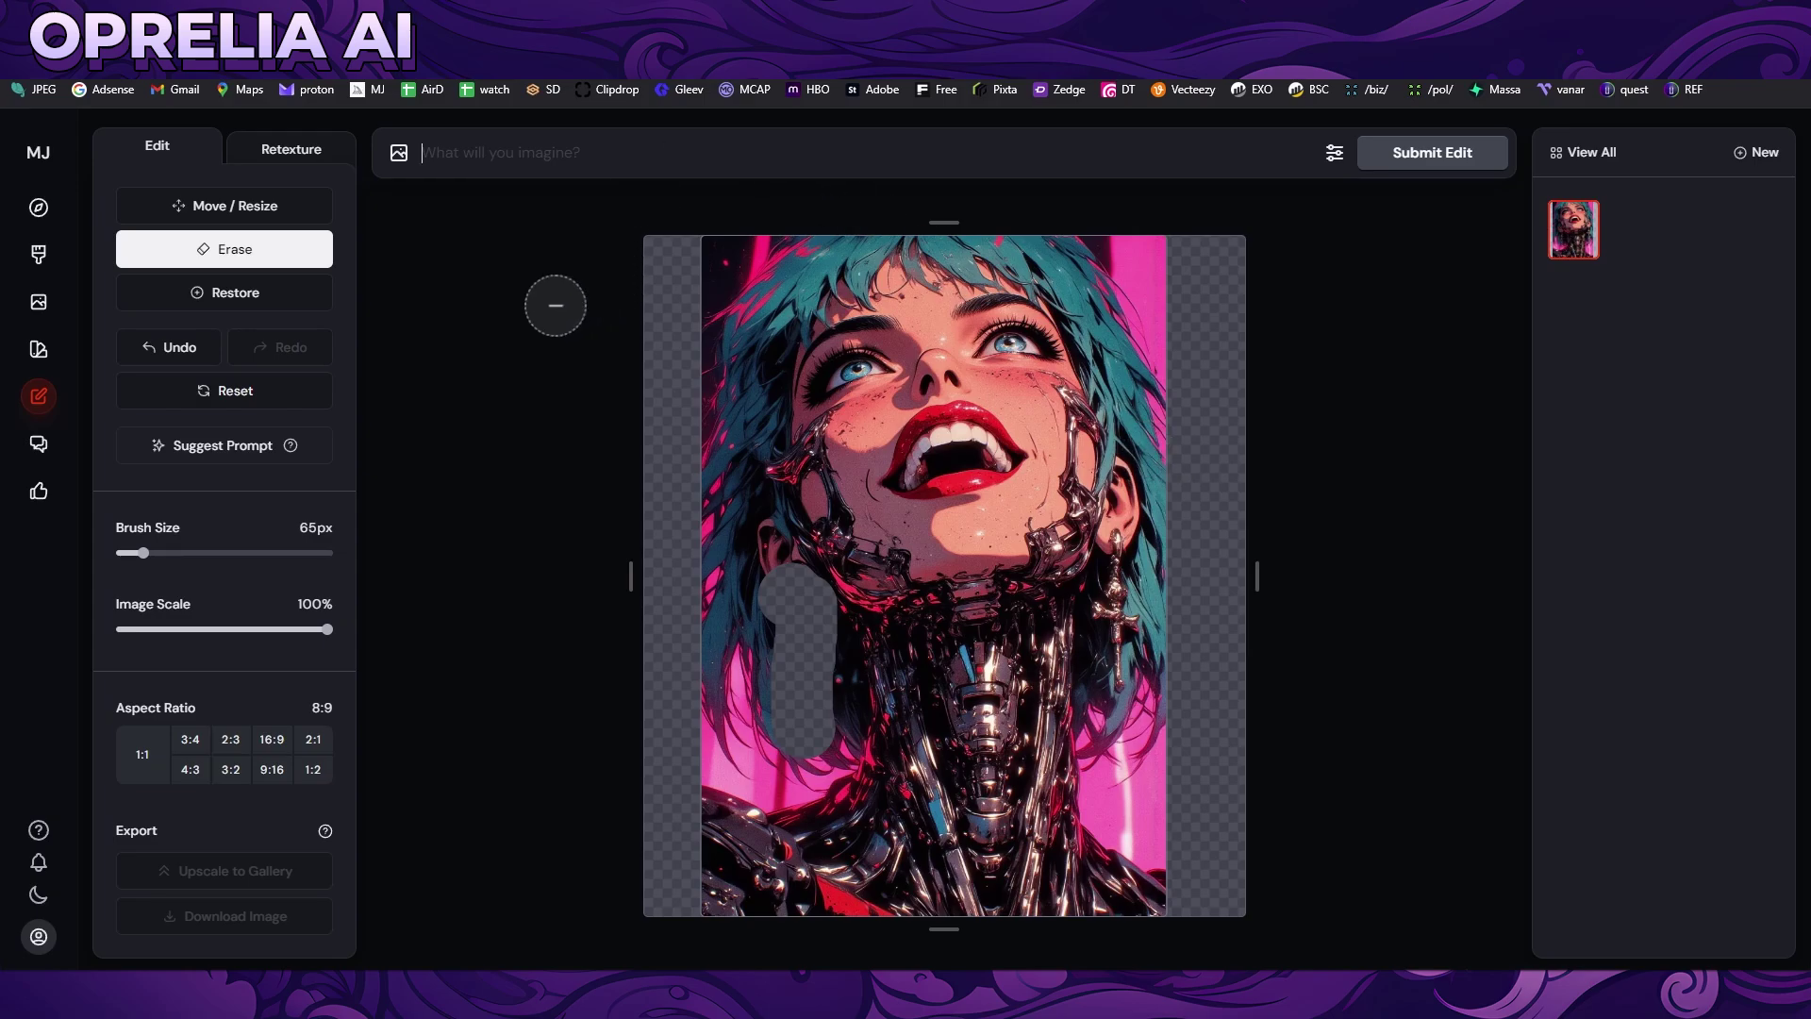
{"action": "type", "text": "android girl"}
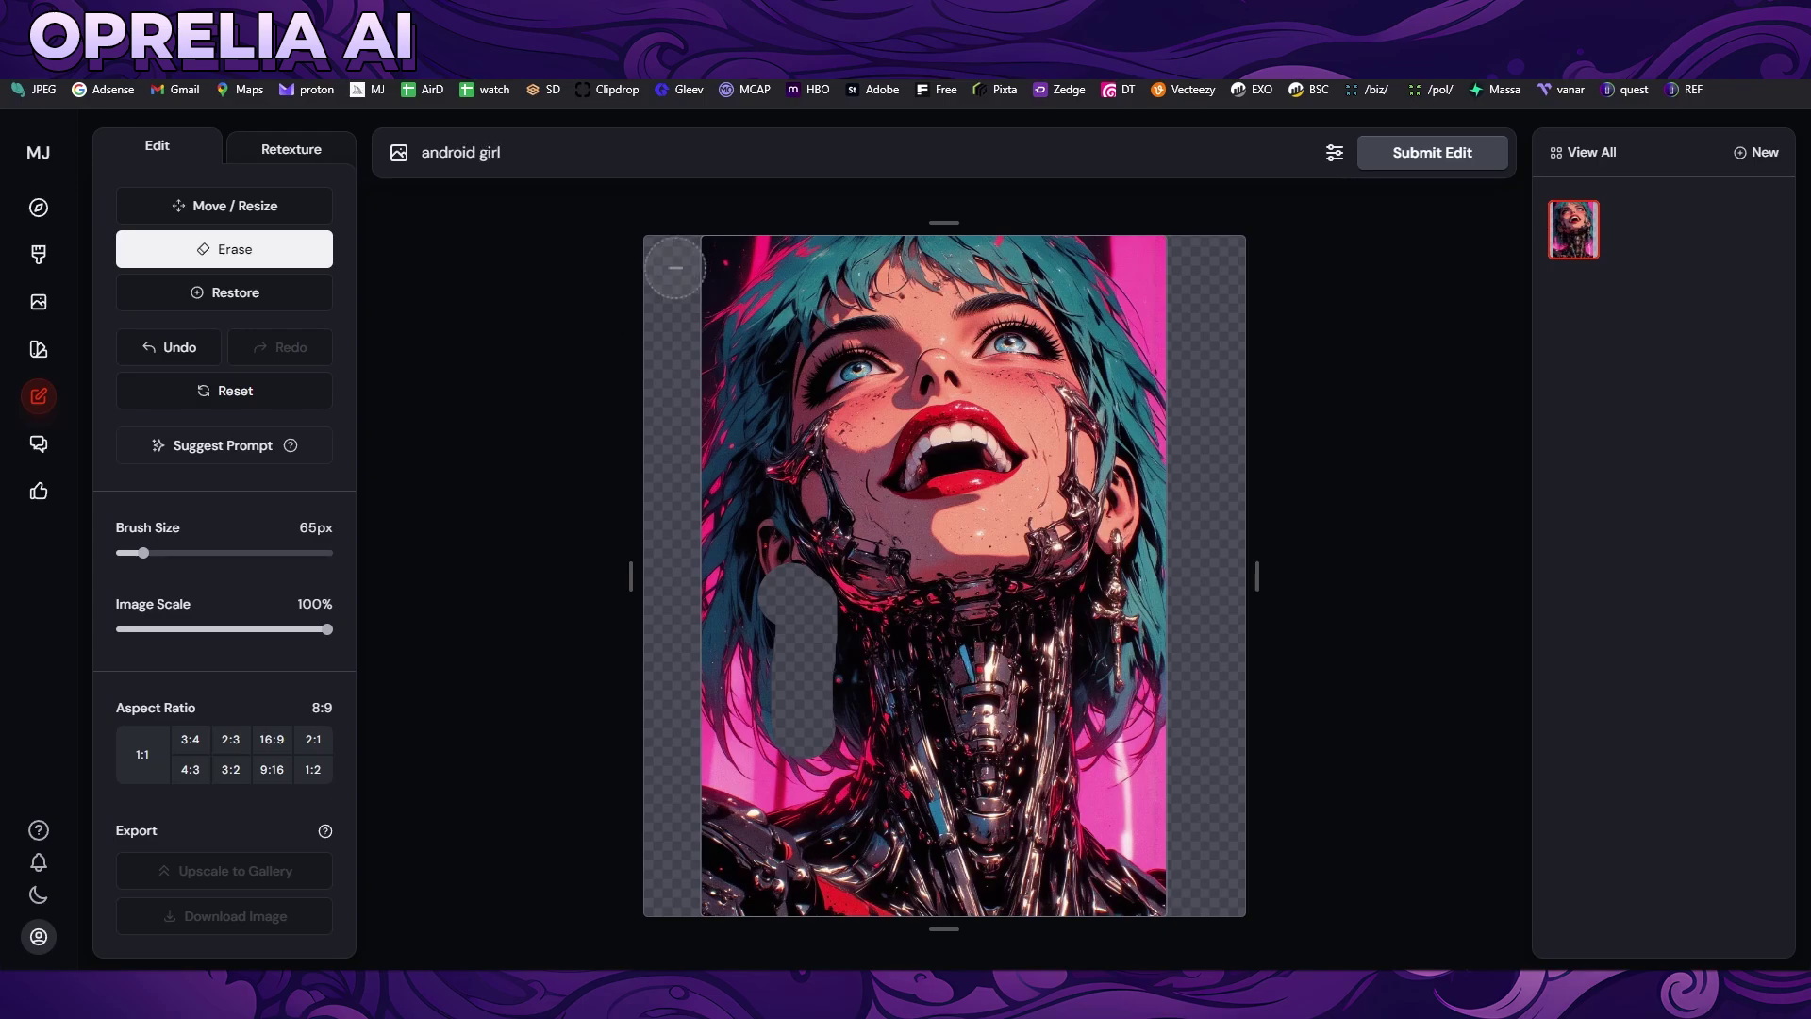
{"action": "left_click", "coordinate": [1432, 153]}
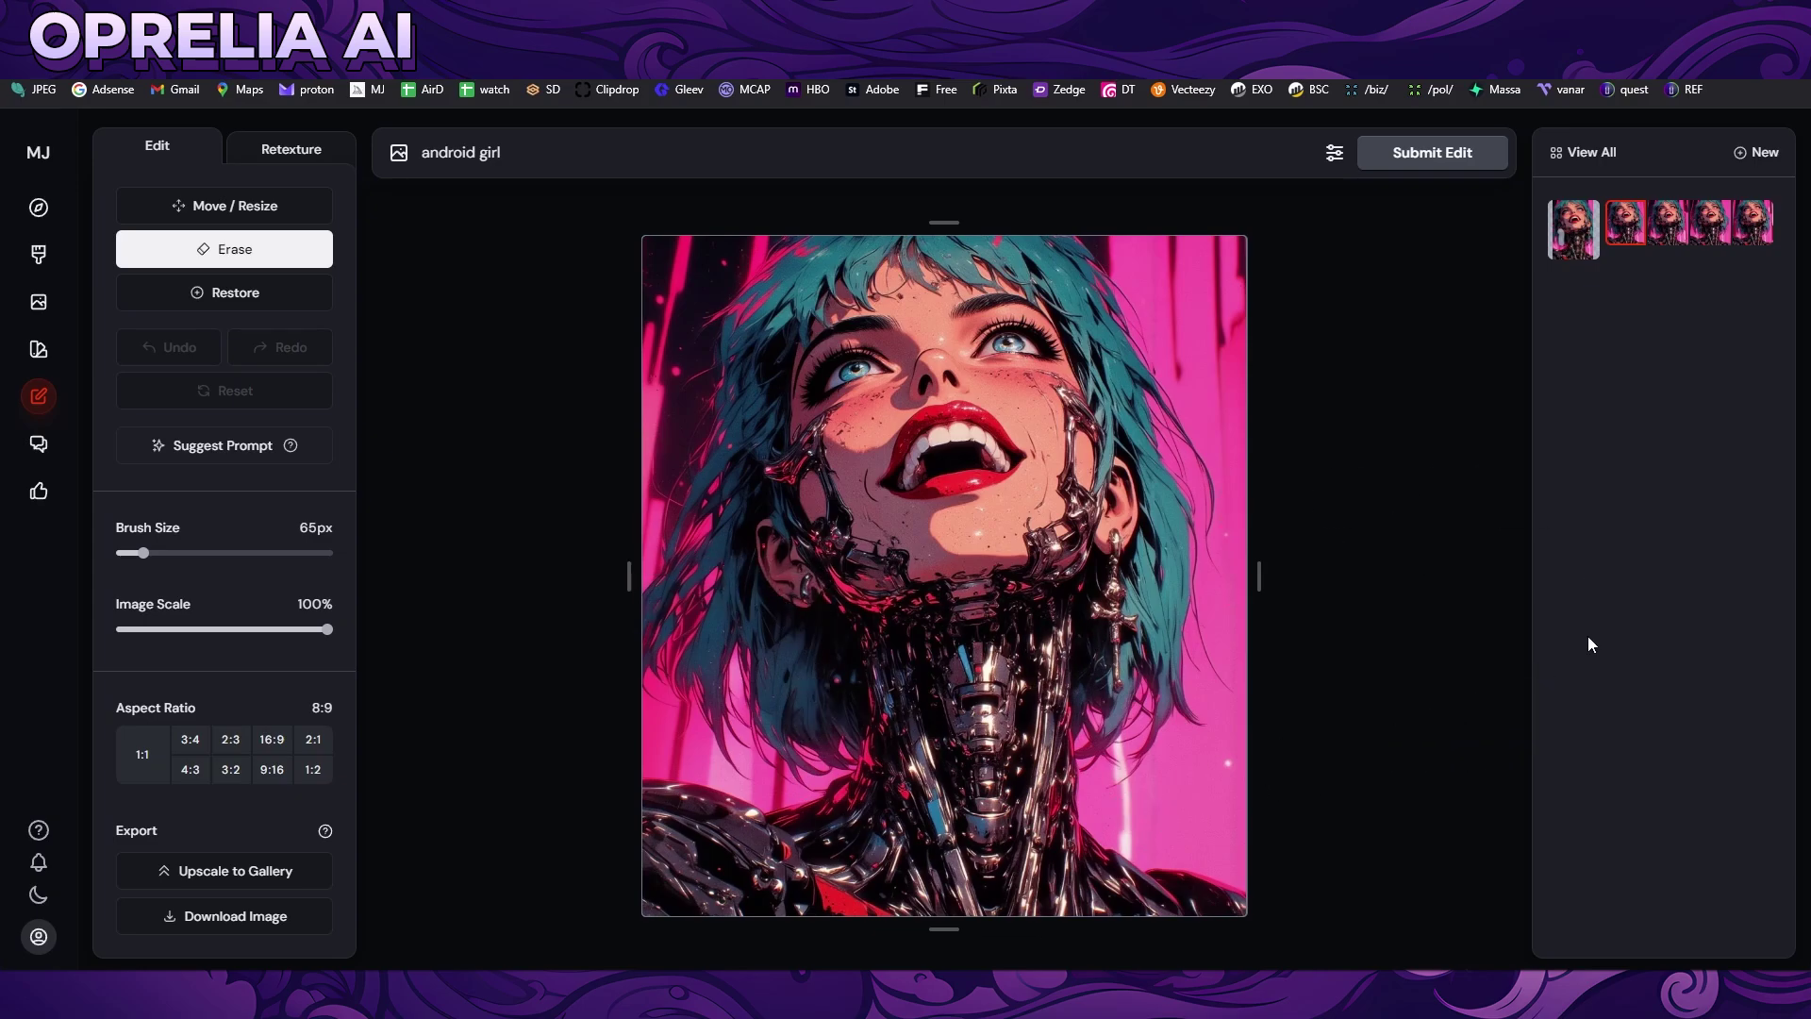
Browse the generated variations and submit the last one for retexturing.
{"action": "left_click", "coordinate": [1658, 236]}
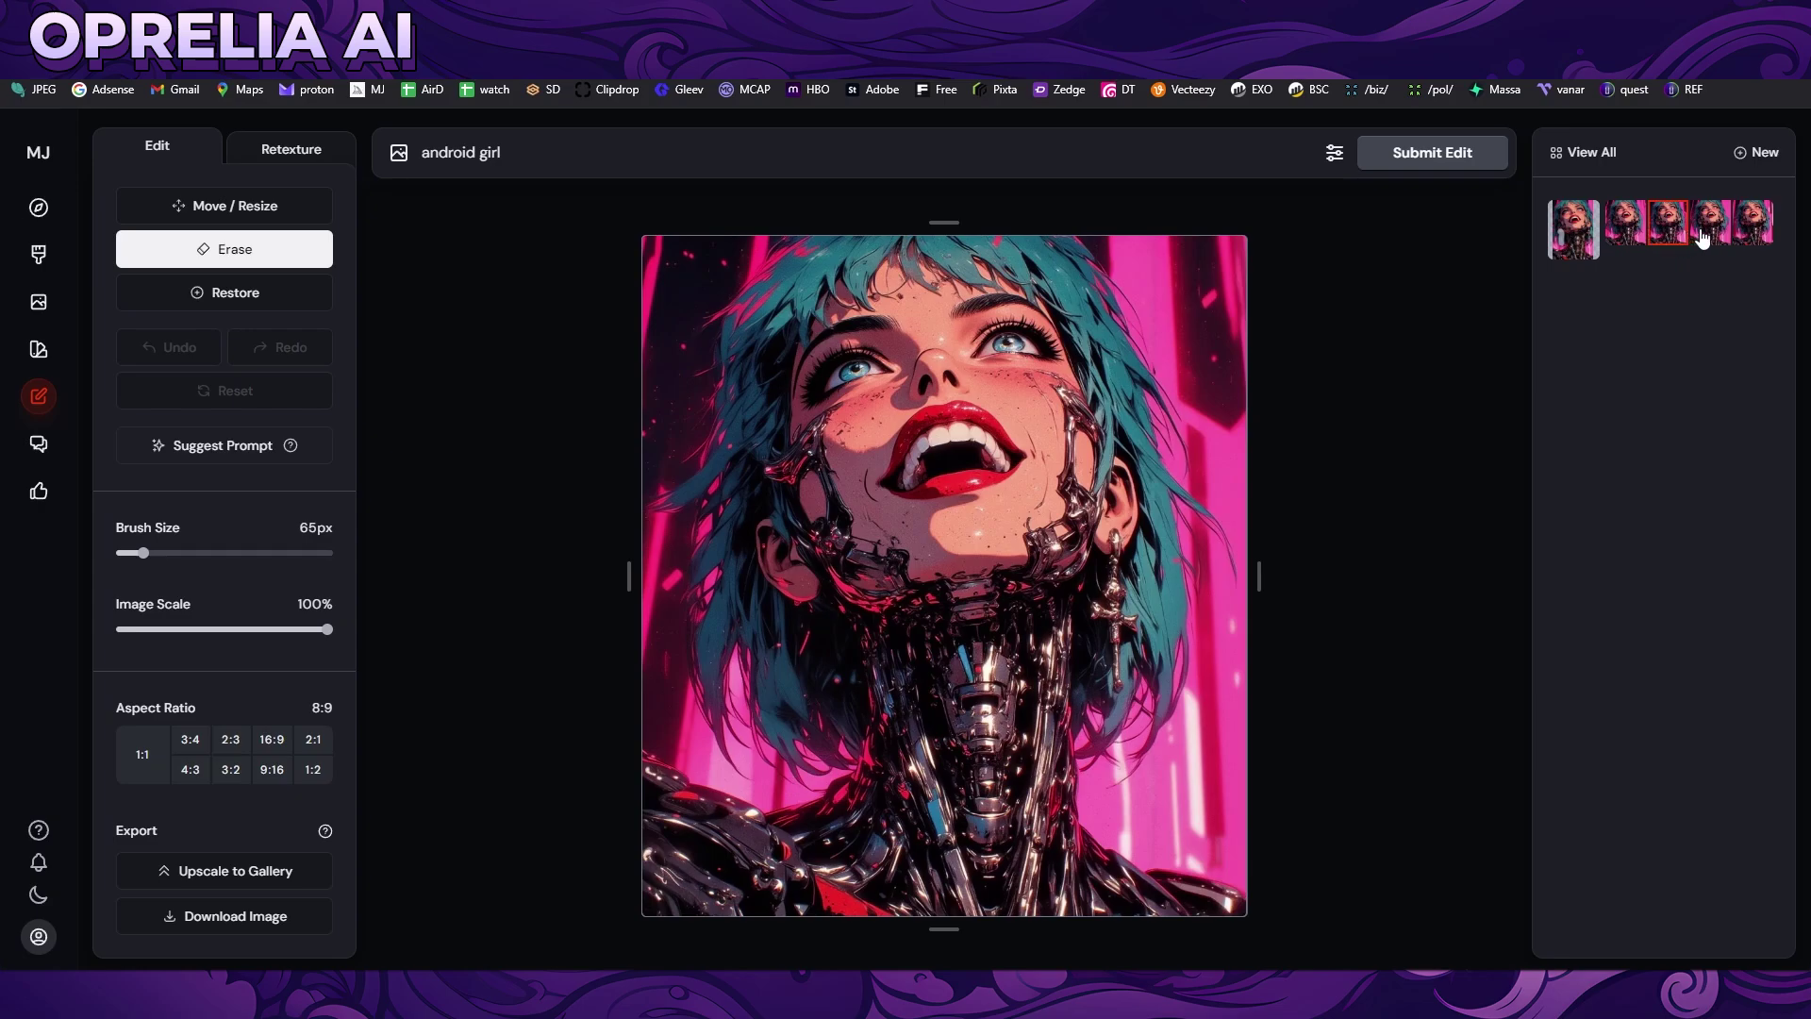
{"action": "left_click", "coordinate": [1702, 237]}
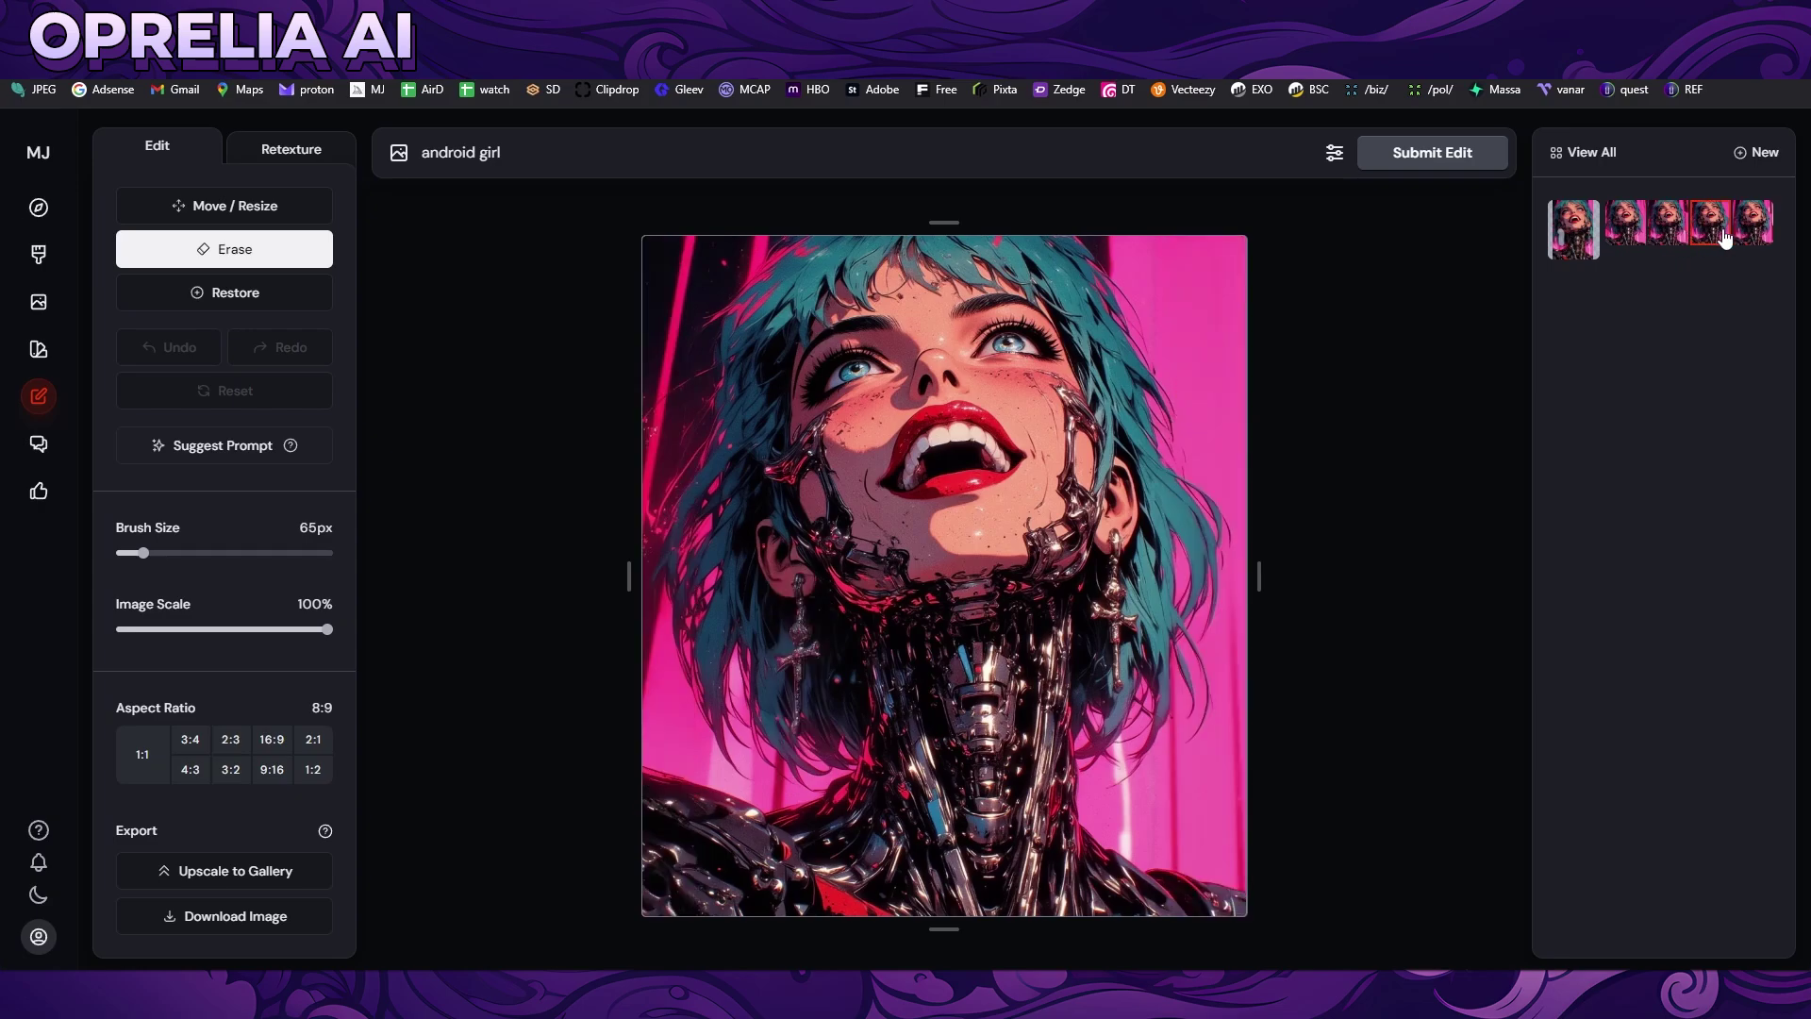
{"action": "left_click", "coordinate": [1742, 238]}
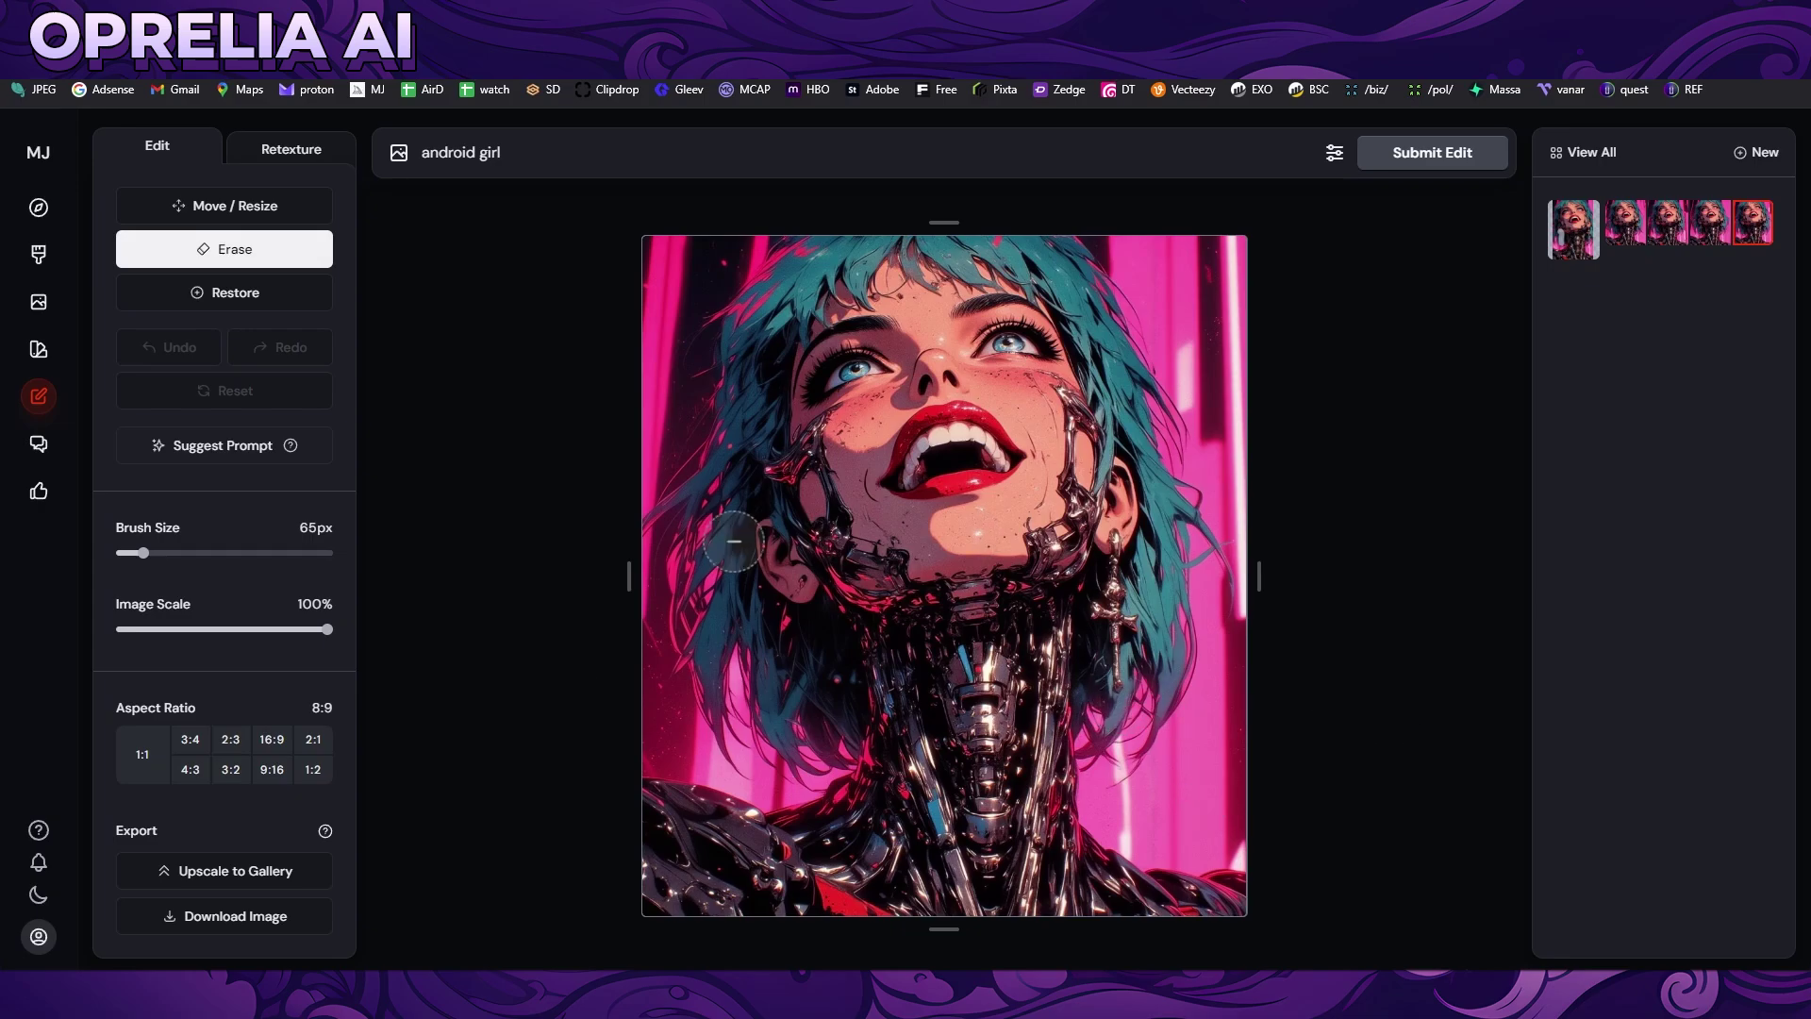
{"action": "left_click", "coordinate": [290, 158]}
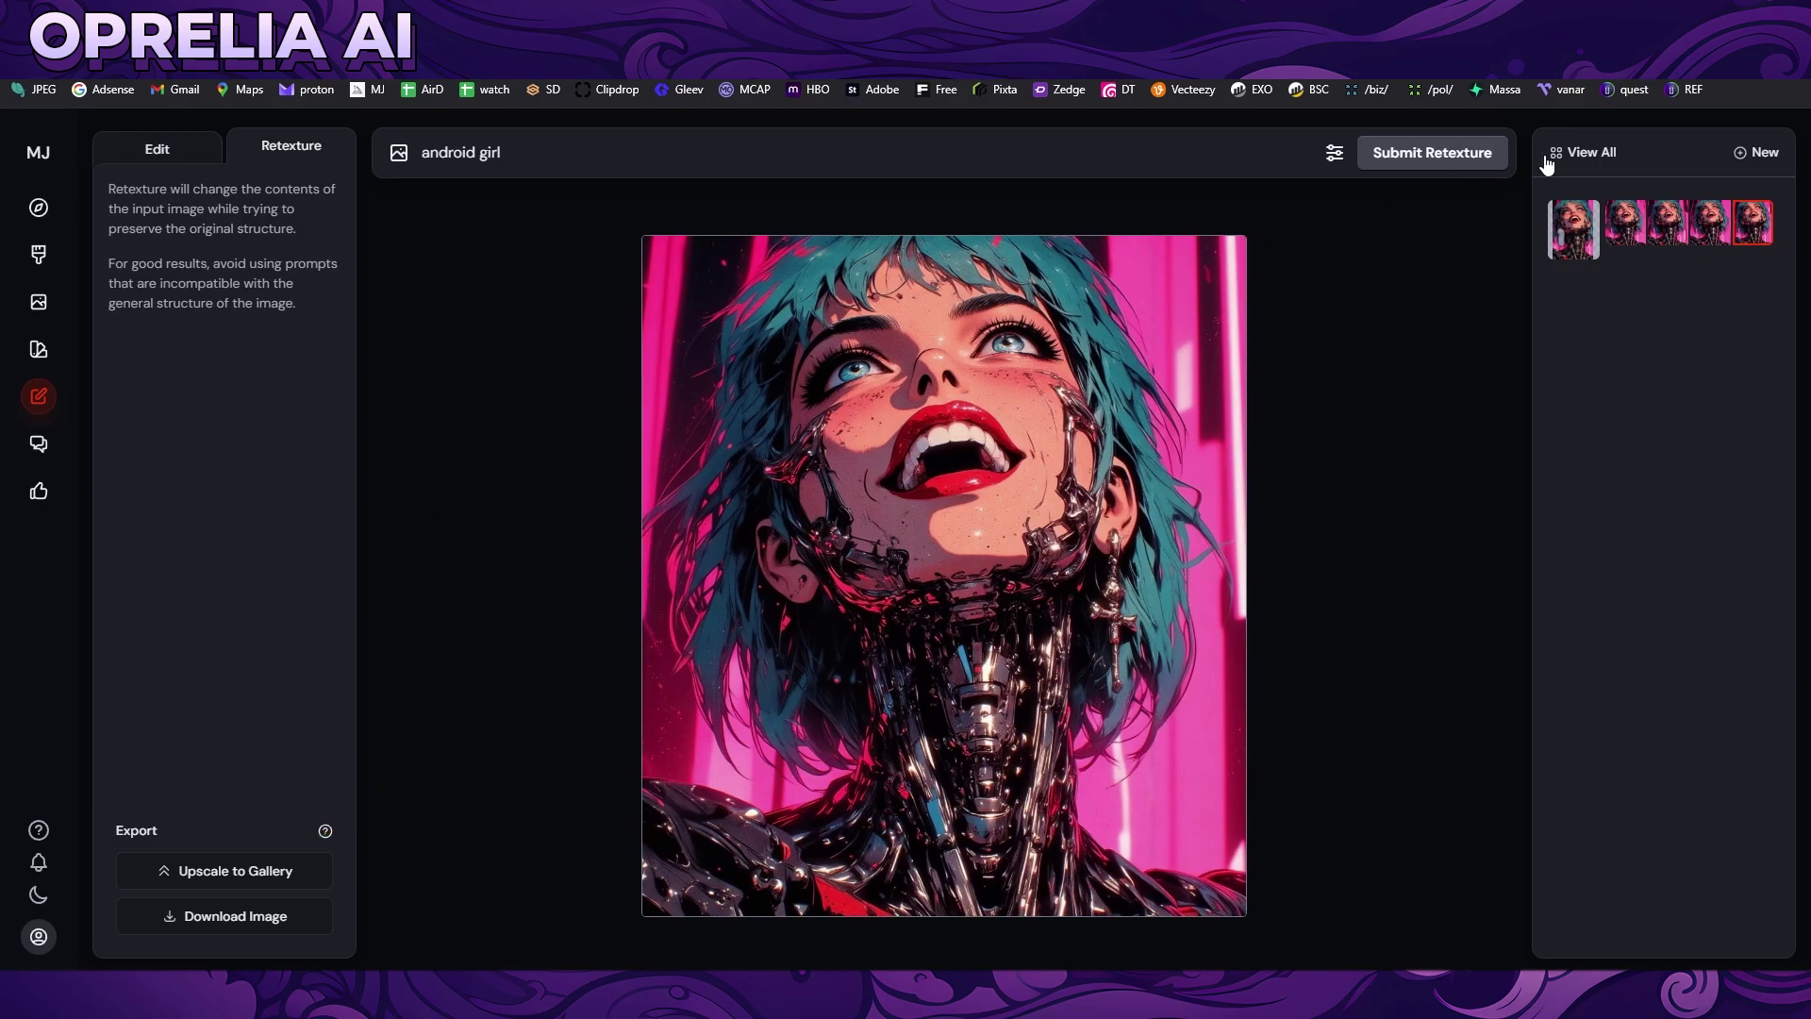
{"action": "left_click", "coordinate": [1473, 154]}
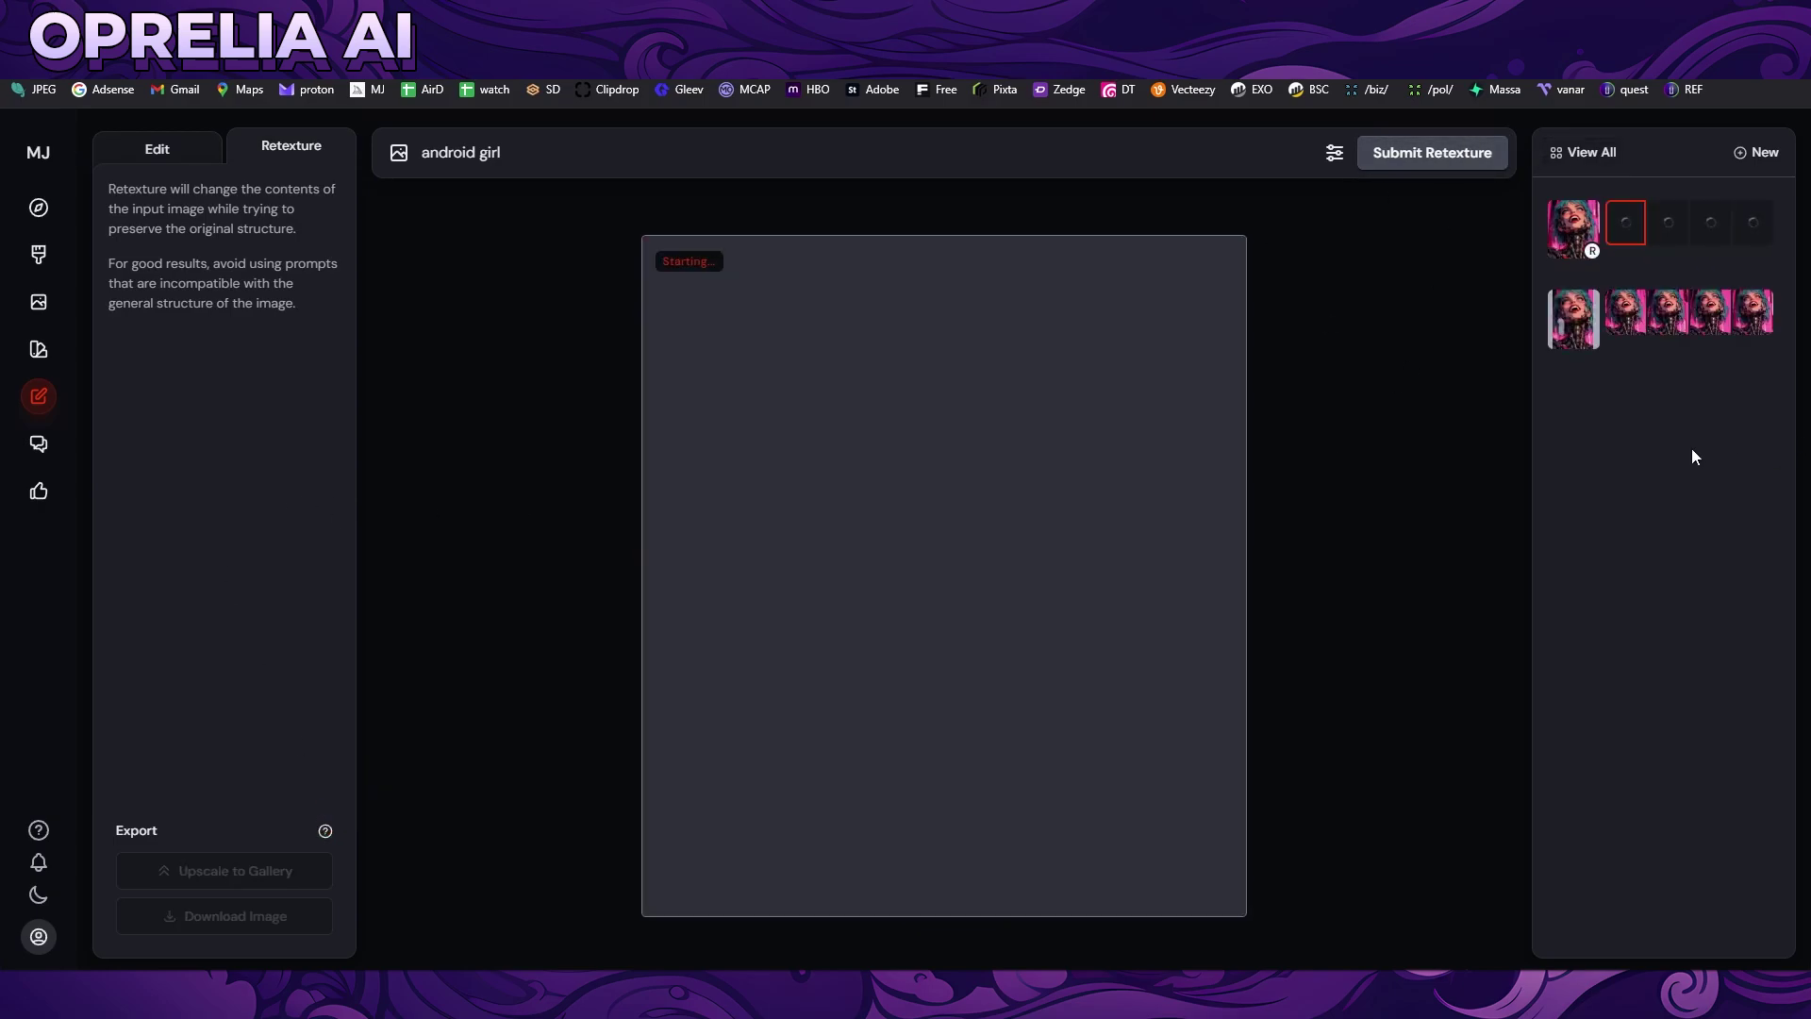
Go back to the editing tools and start a fresh blank edit.
{"action": "left_click", "coordinate": [210, 149]}
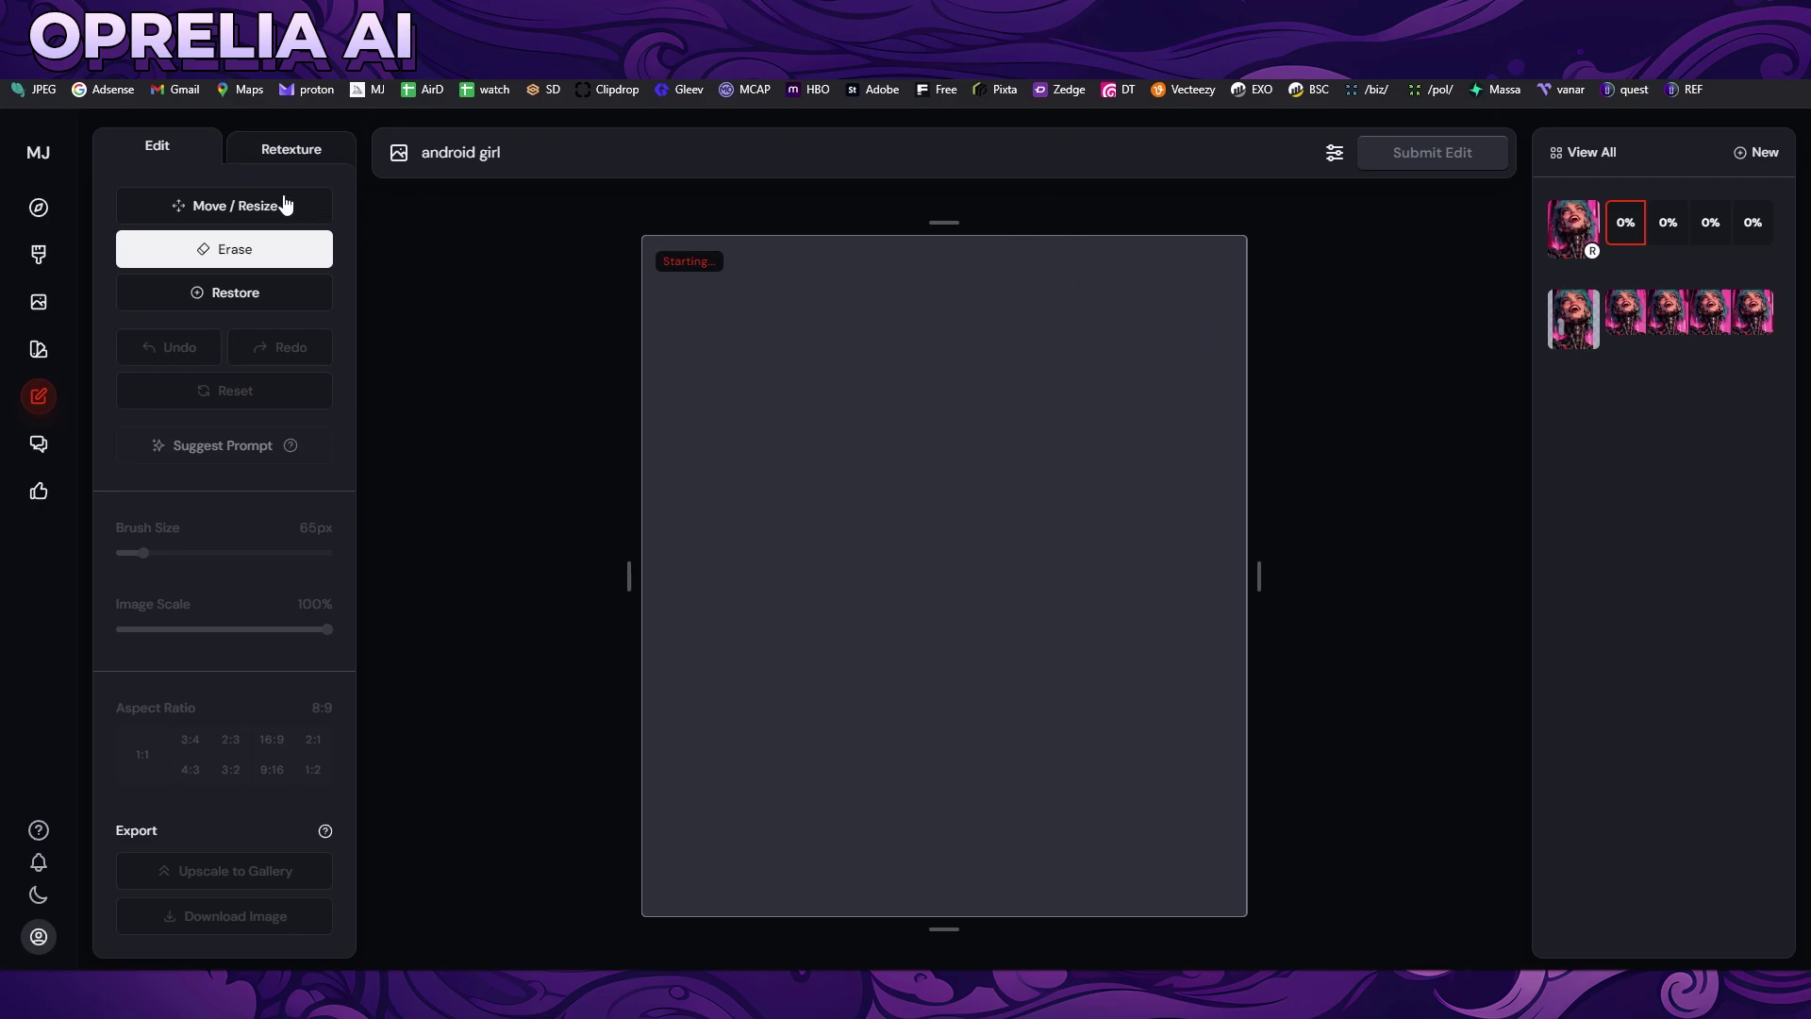
{"action": "left_click", "coordinate": [236, 207]}
{"action": "left_click", "coordinate": [234, 292]}
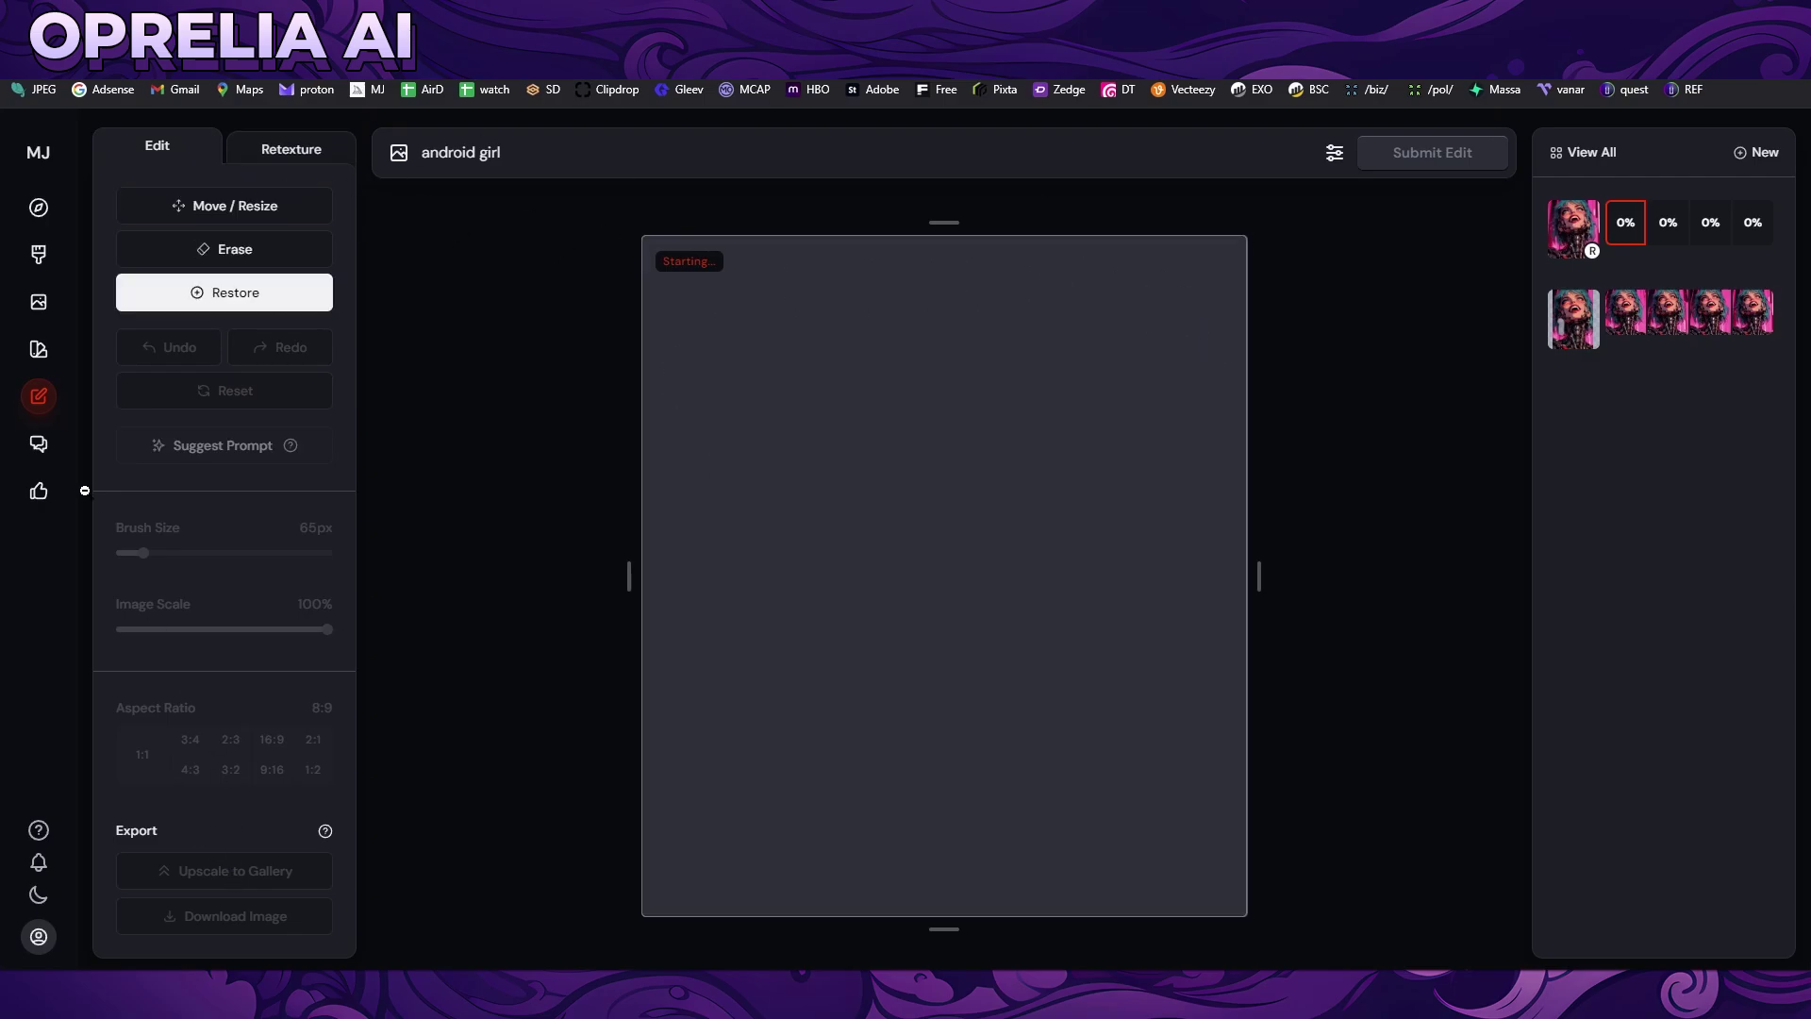
{"action": "left_click", "coordinate": [52, 396]}
Load the paint-splattered creature portrait into a new edit.
{"action": "left_click", "coordinate": [343, 373]}
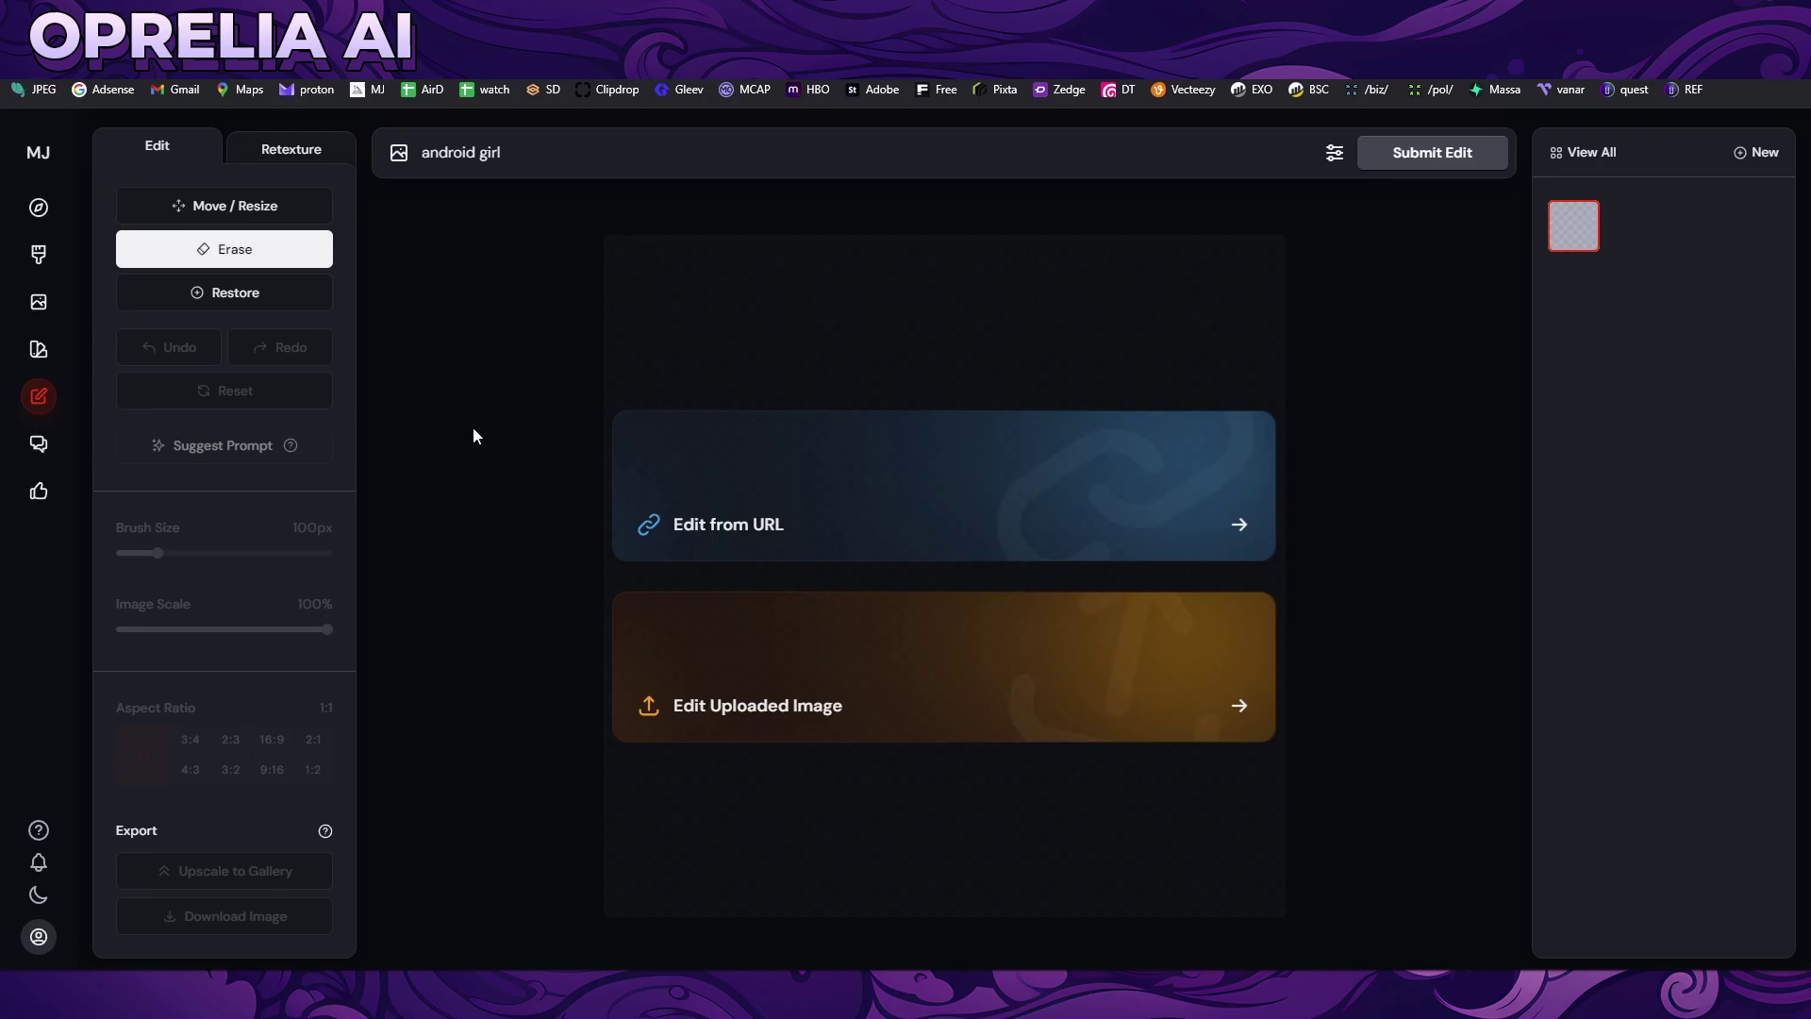
{"action": "left_click", "coordinate": [839, 686]}
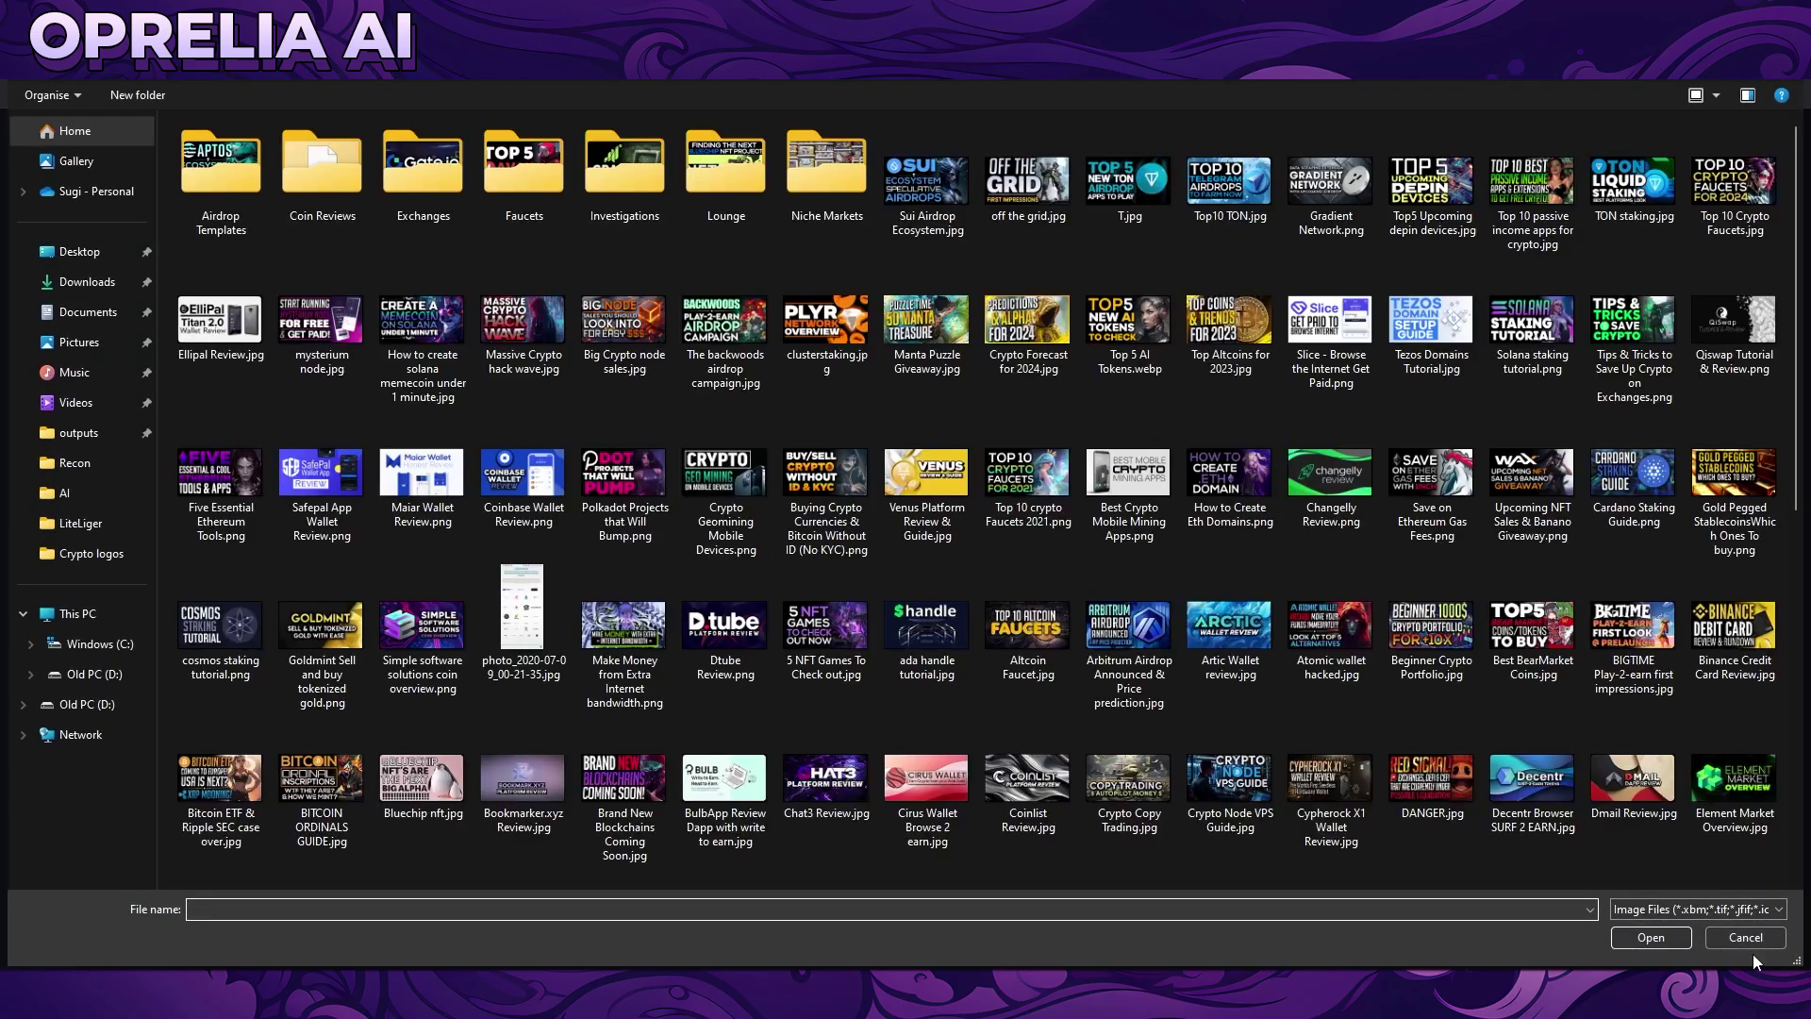
{"action": "left_click", "coordinate": [1746, 943]}
{"action": "left_click_drag", "start_coordinate": [1792, 660], "coordinate": [808, 716]}
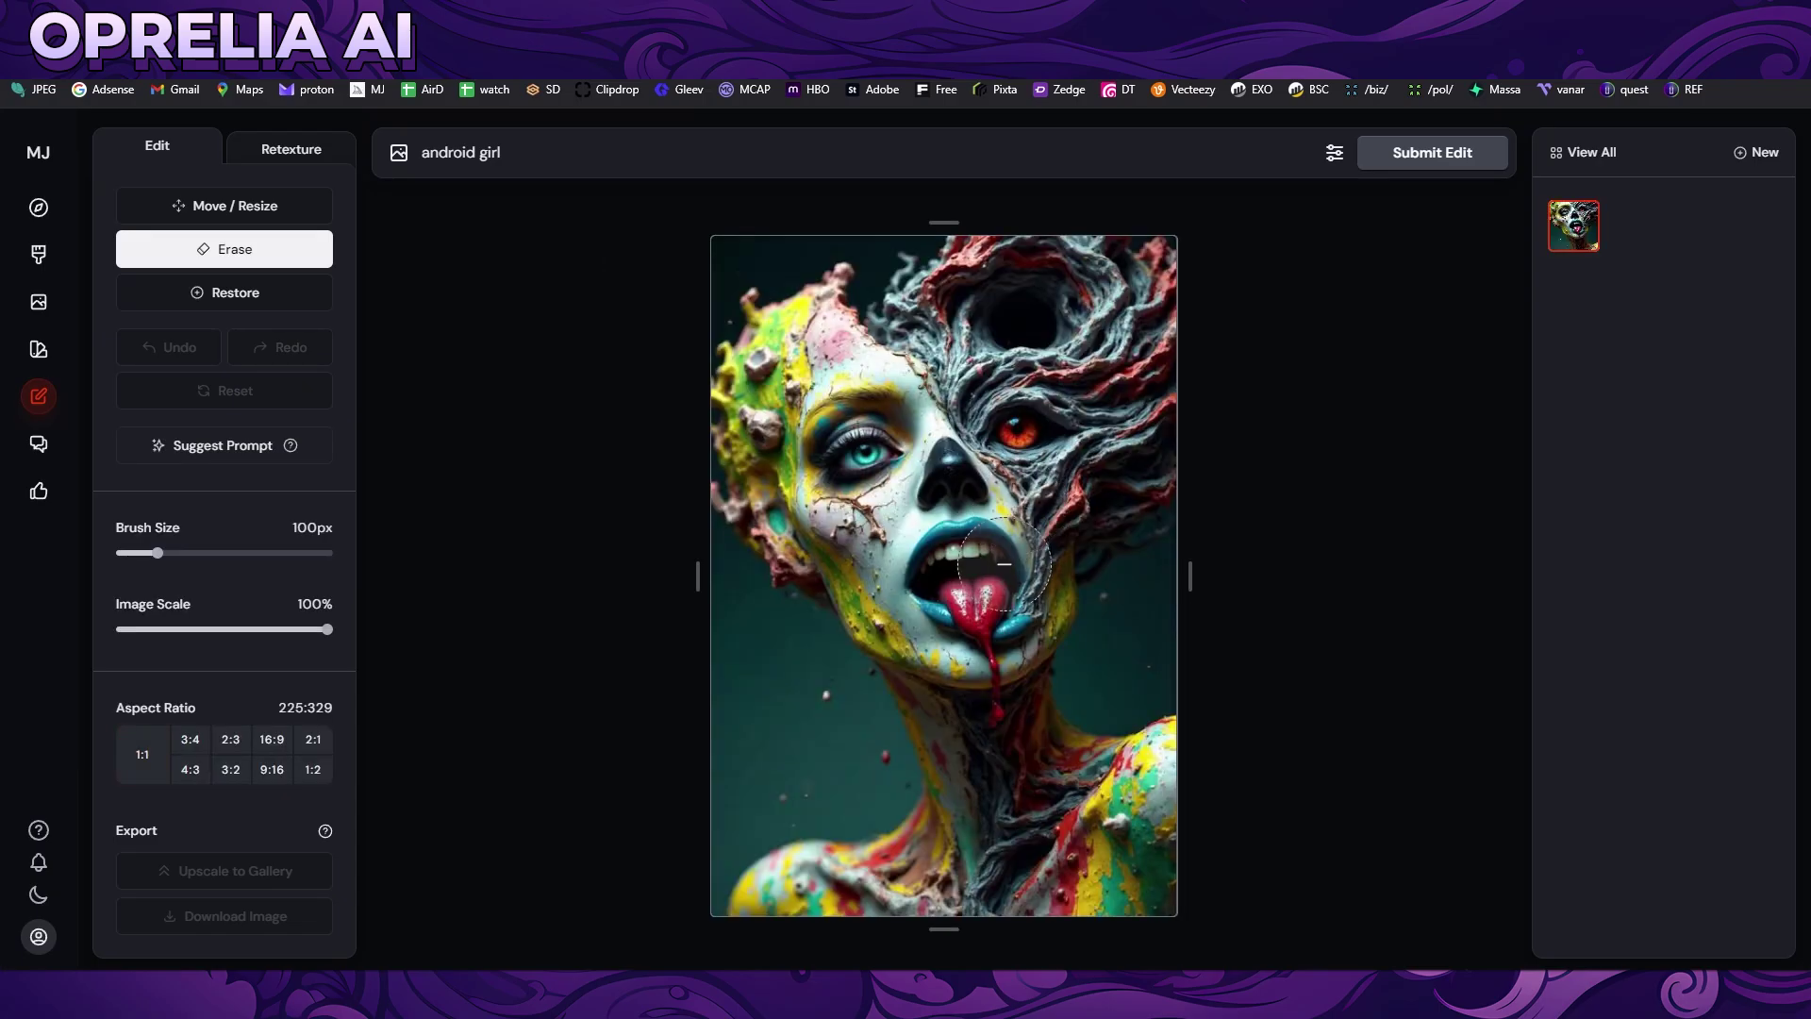
With an 80px brush, erase strips over hair, chin and neck; prompt 'Hybrid woman creature'.
{"action": "scroll", "coordinate": [1127, 578], "scroll_direction": "up", "scroll_amount": 1}
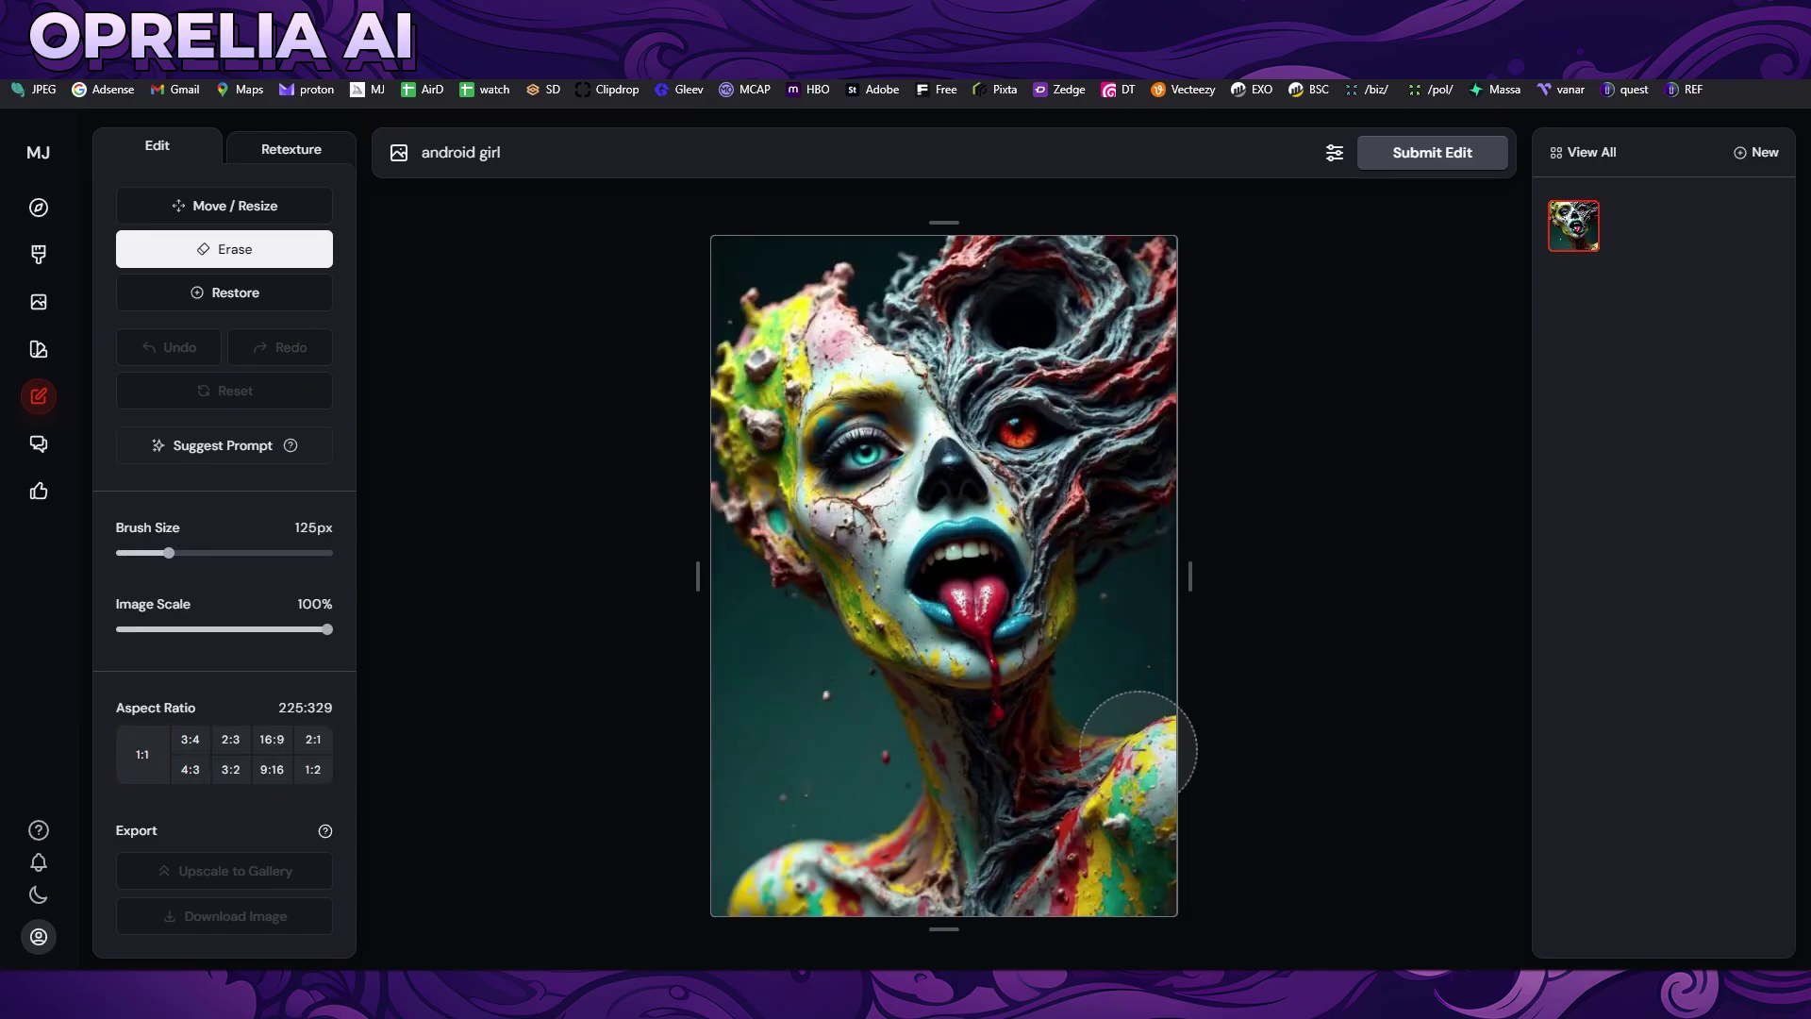
{"action": "scroll", "coordinate": [1153, 459], "scroll_direction": "down", "scroll_amount": 1}
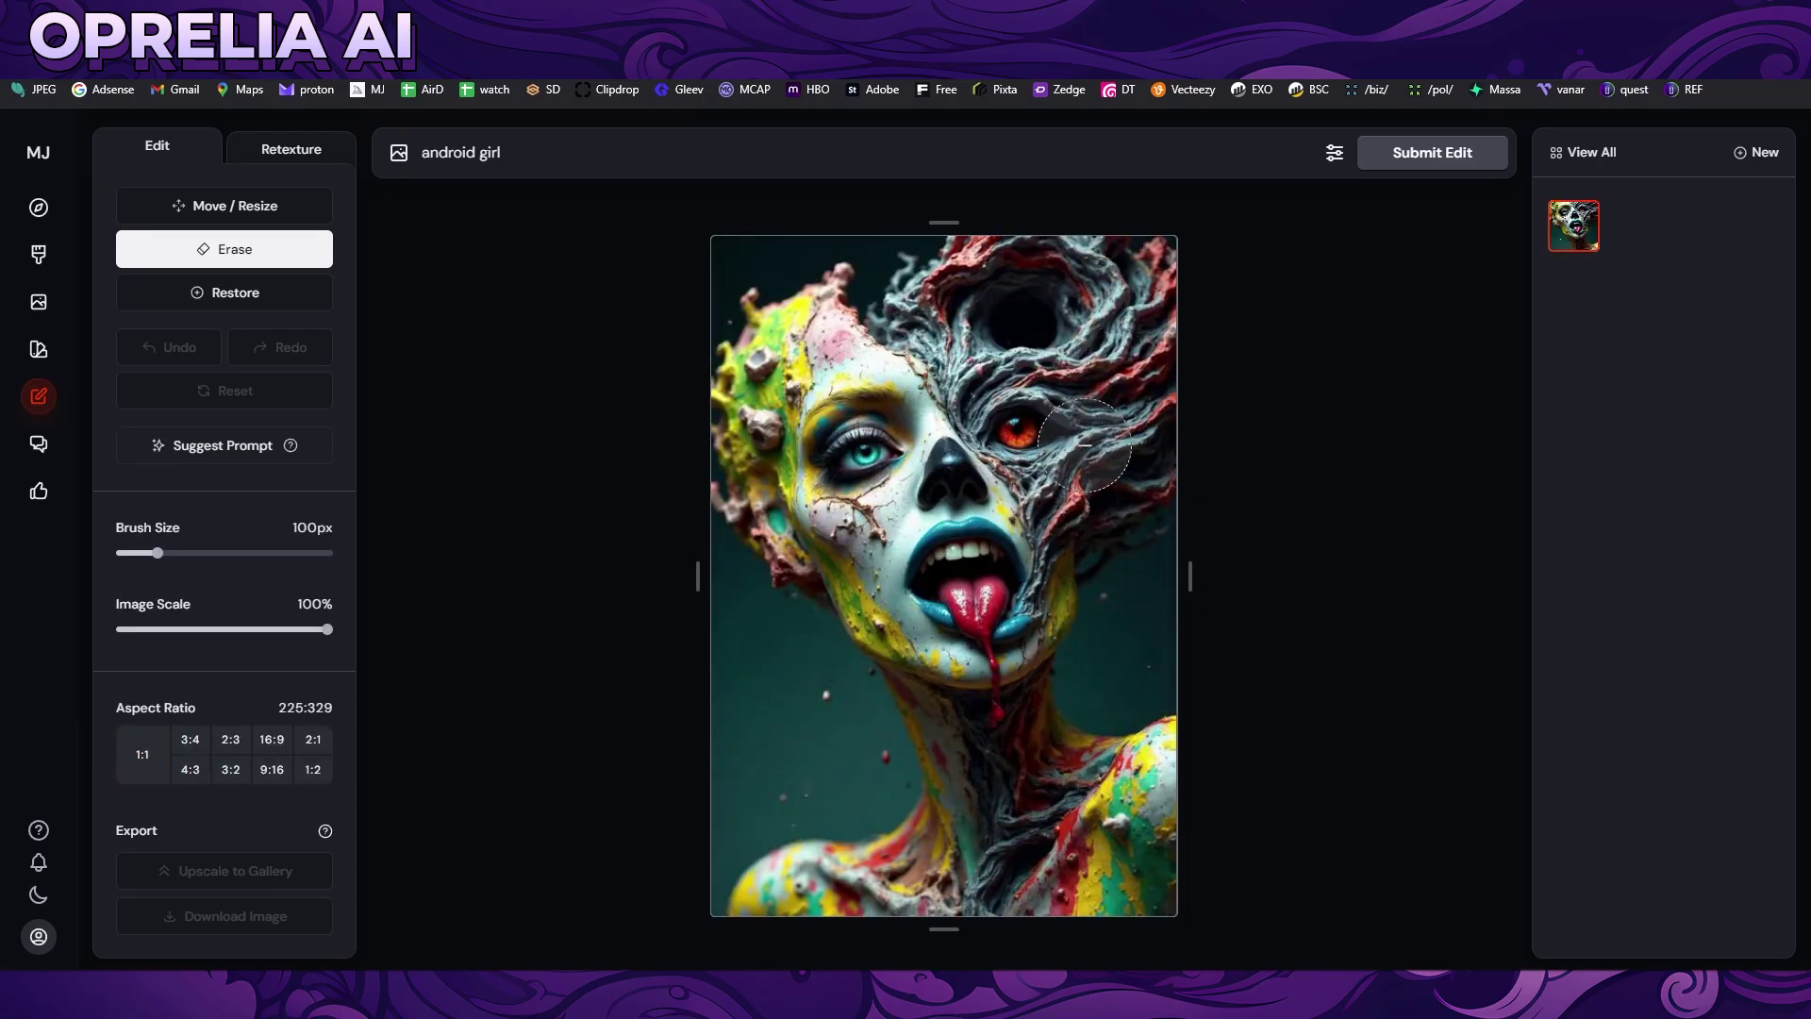
{"action": "left_click_drag", "start_coordinate": [173, 564], "coordinate": [149, 556]}
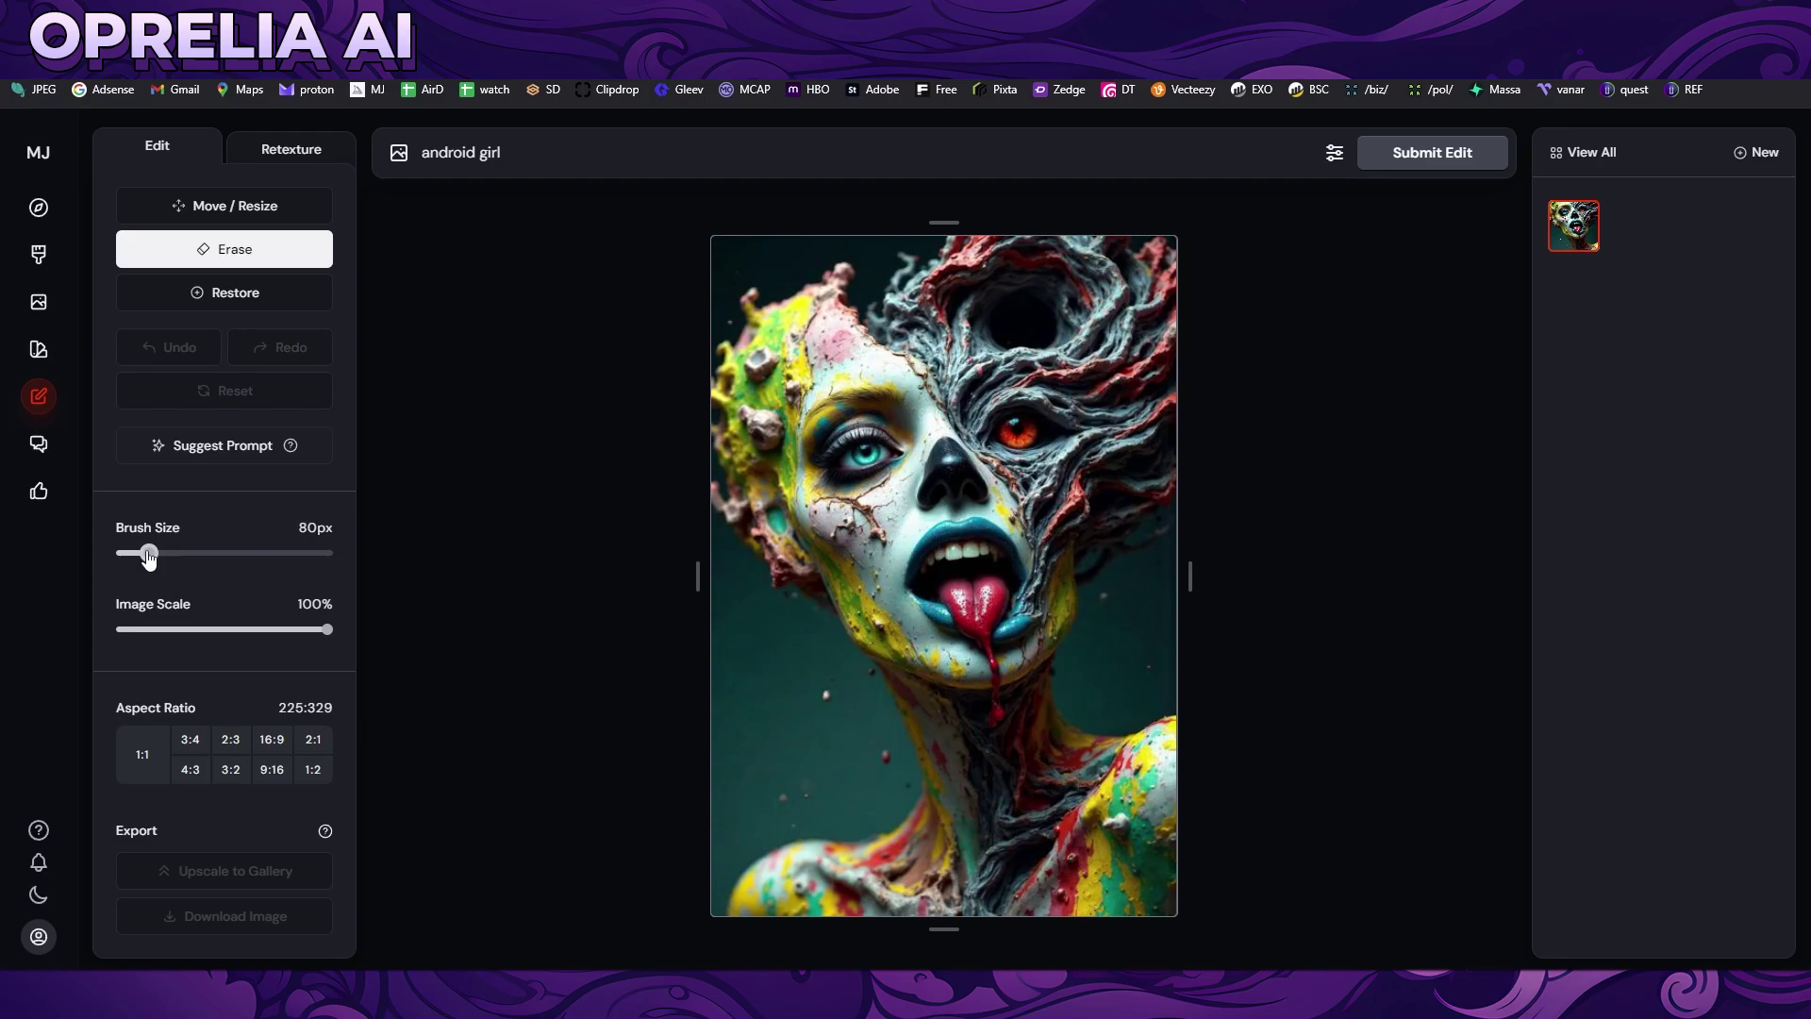
{"action": "mouse_move", "coordinate": [1058, 471]}
{"action": "left_mouse_down"}
{"action": "mouse_move", "coordinate": [1083, 518]}
{"action": "mouse_move", "coordinate": [943, 354]}
{"action": "mouse_move", "coordinate": [1109, 283]}
{"action": "left_mouse_up"}
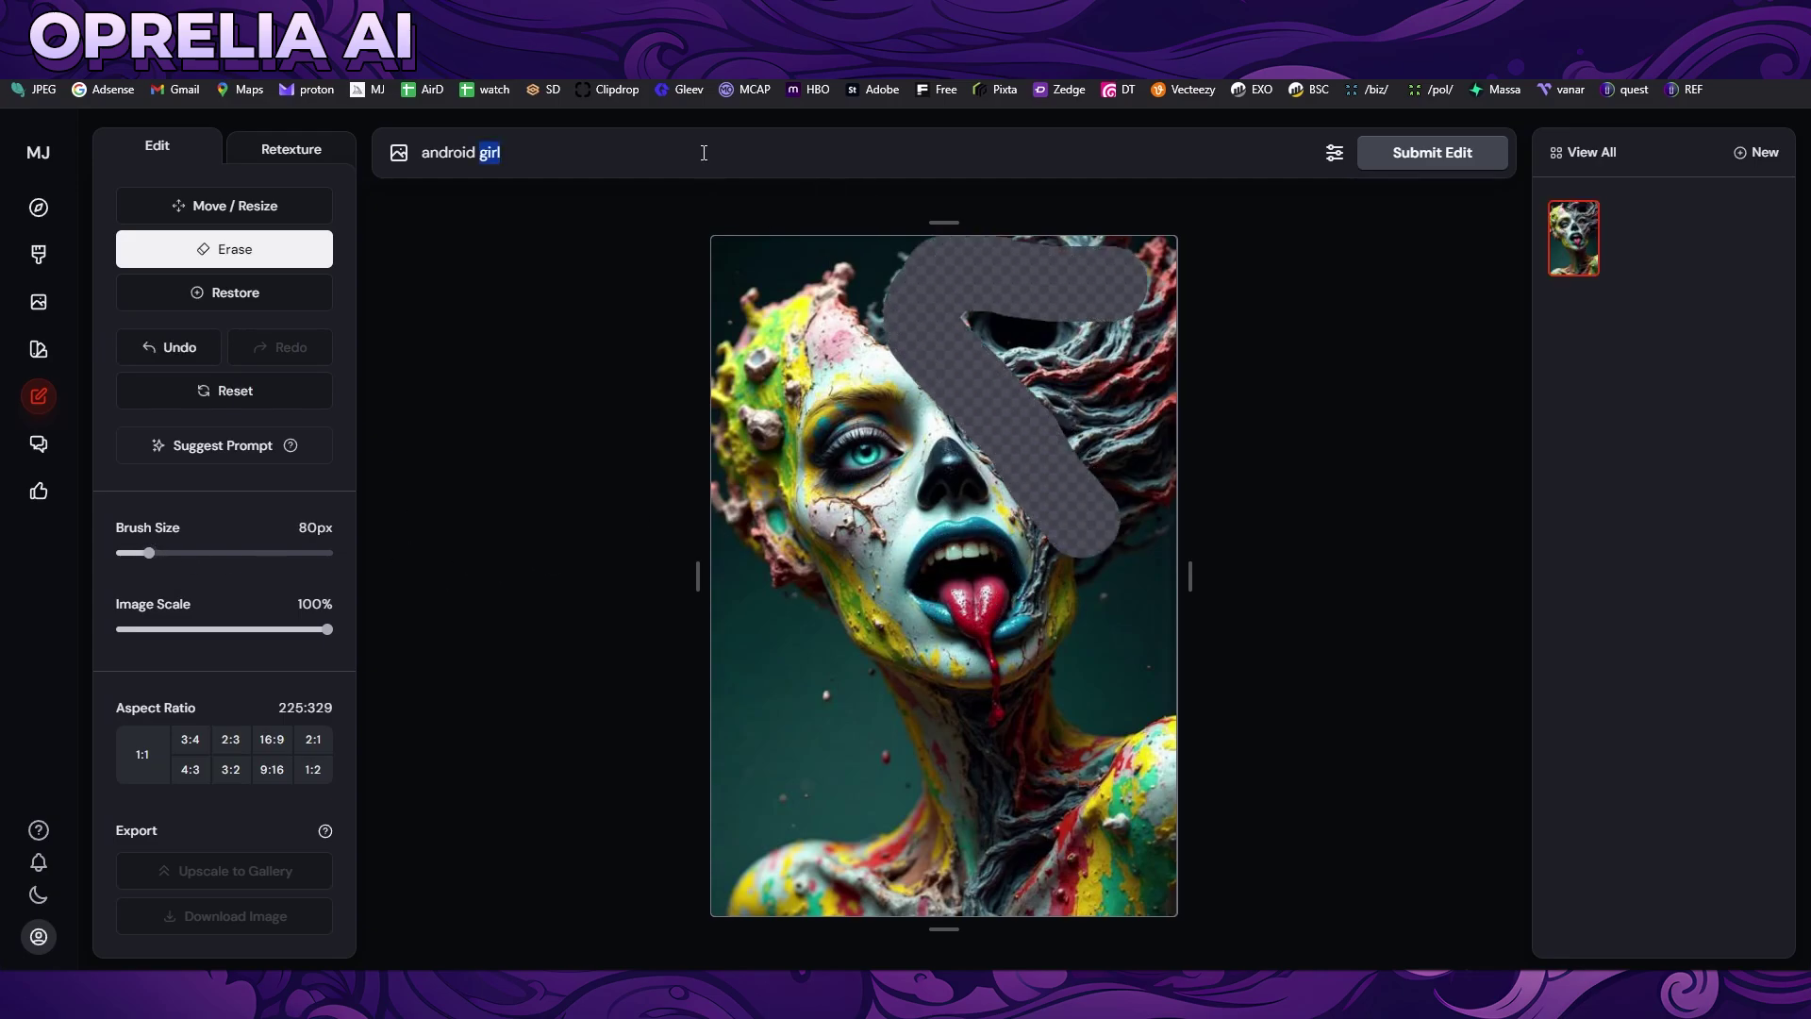
{"action": "key", "text": "ctrl+a"}
{"action": "type", "text": "Hybrid woman creature"}
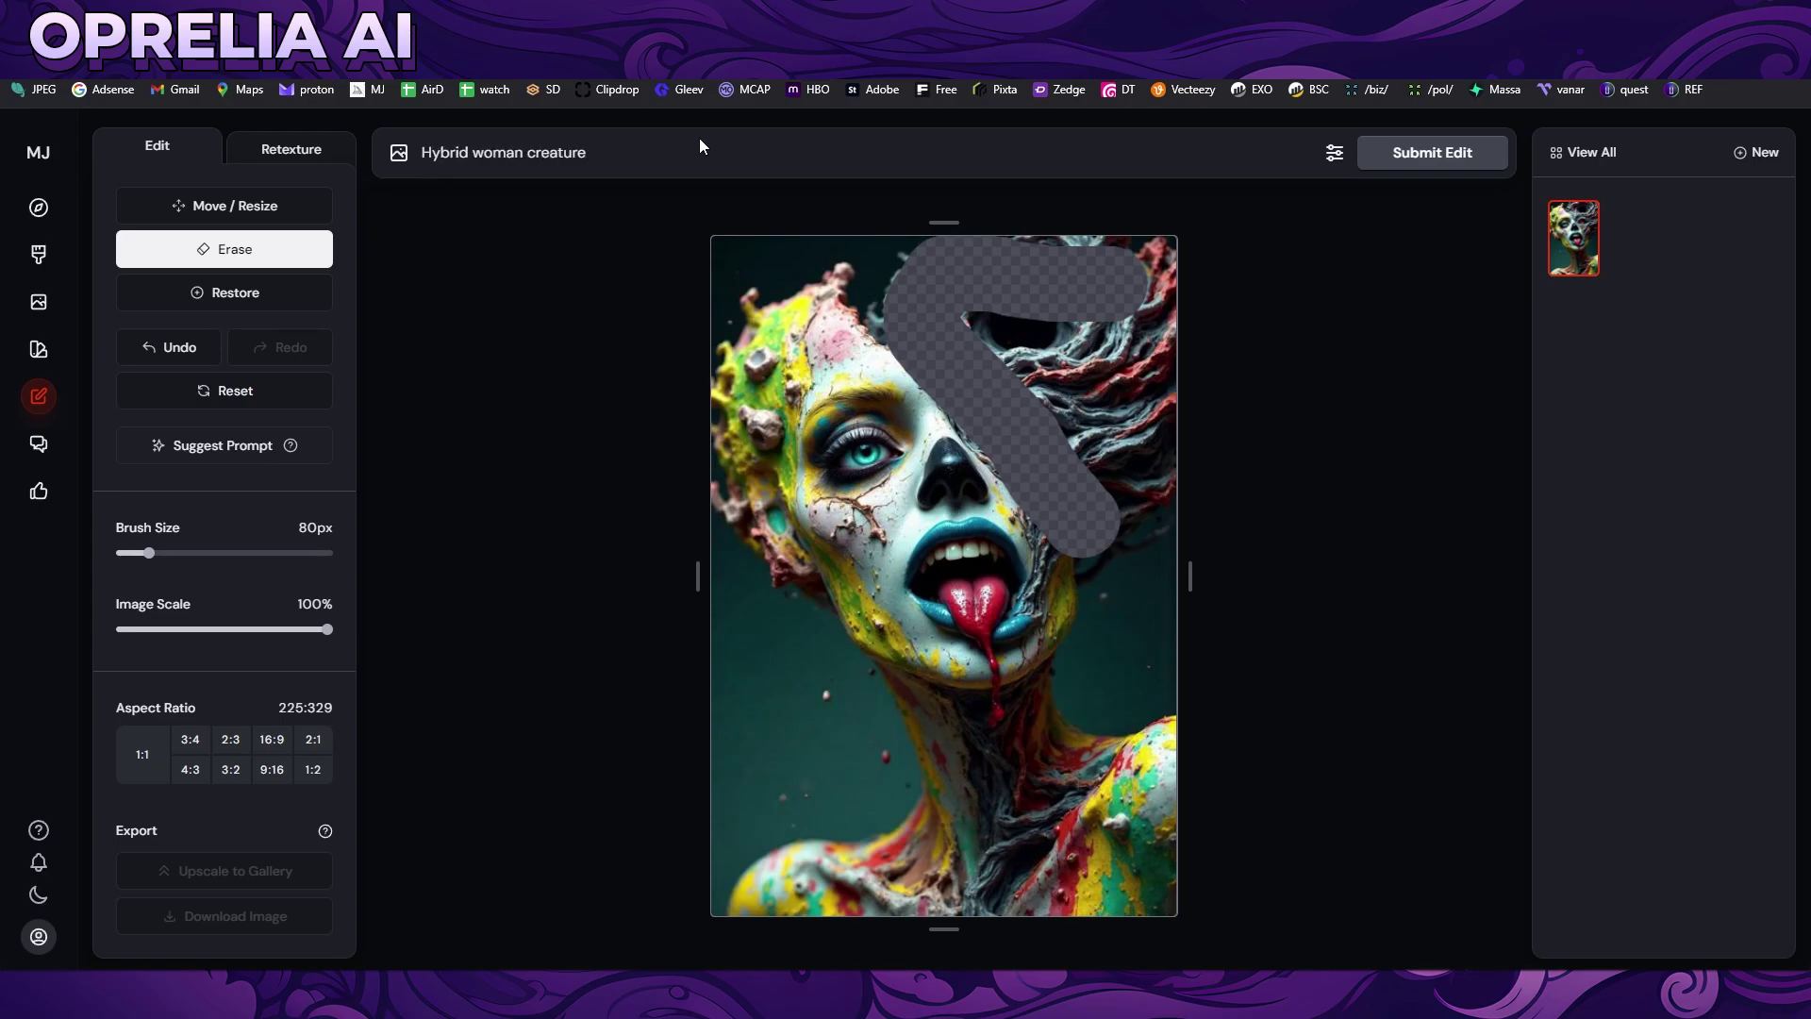
{"action": "mouse_move", "coordinate": [962, 651]}
{"action": "left_mouse_down"}
{"action": "mouse_move", "coordinate": [997, 716]}
{"action": "mouse_move", "coordinate": [924, 763]}
{"action": "left_mouse_up"}
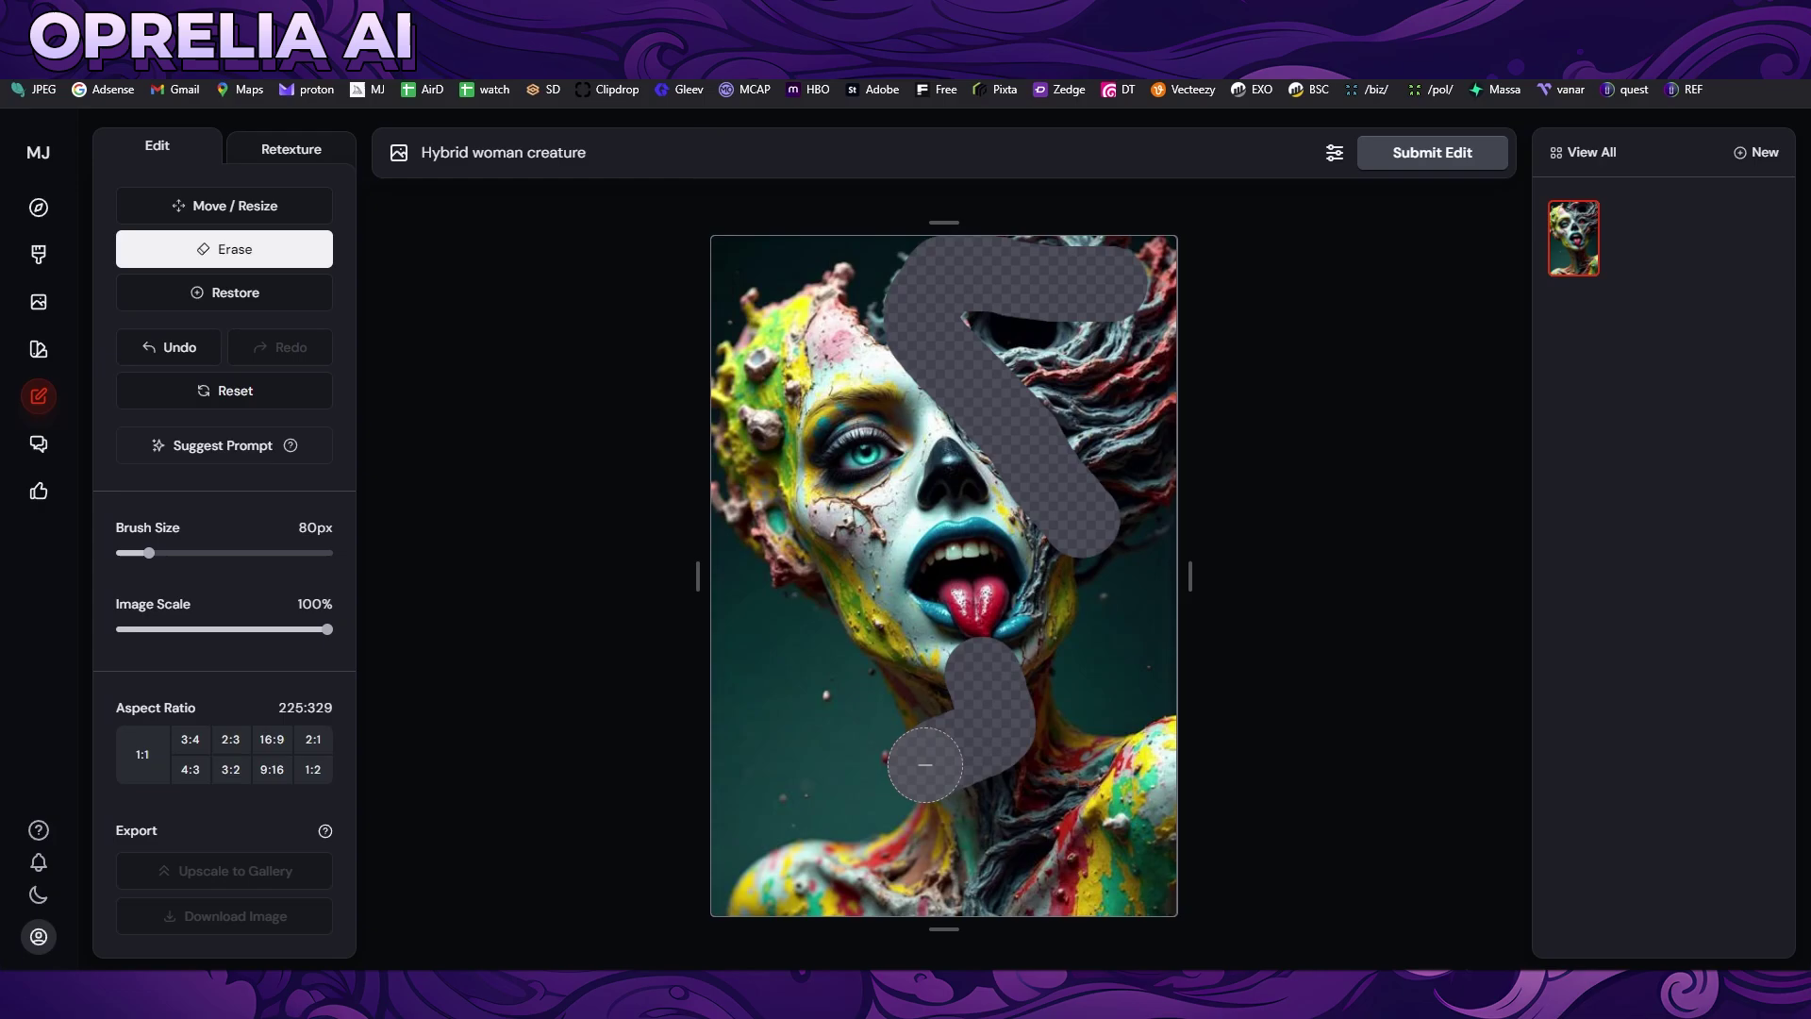
{"action": "left_click_drag", "start_coordinate": [1042, 874], "coordinate": [1190, 692]}
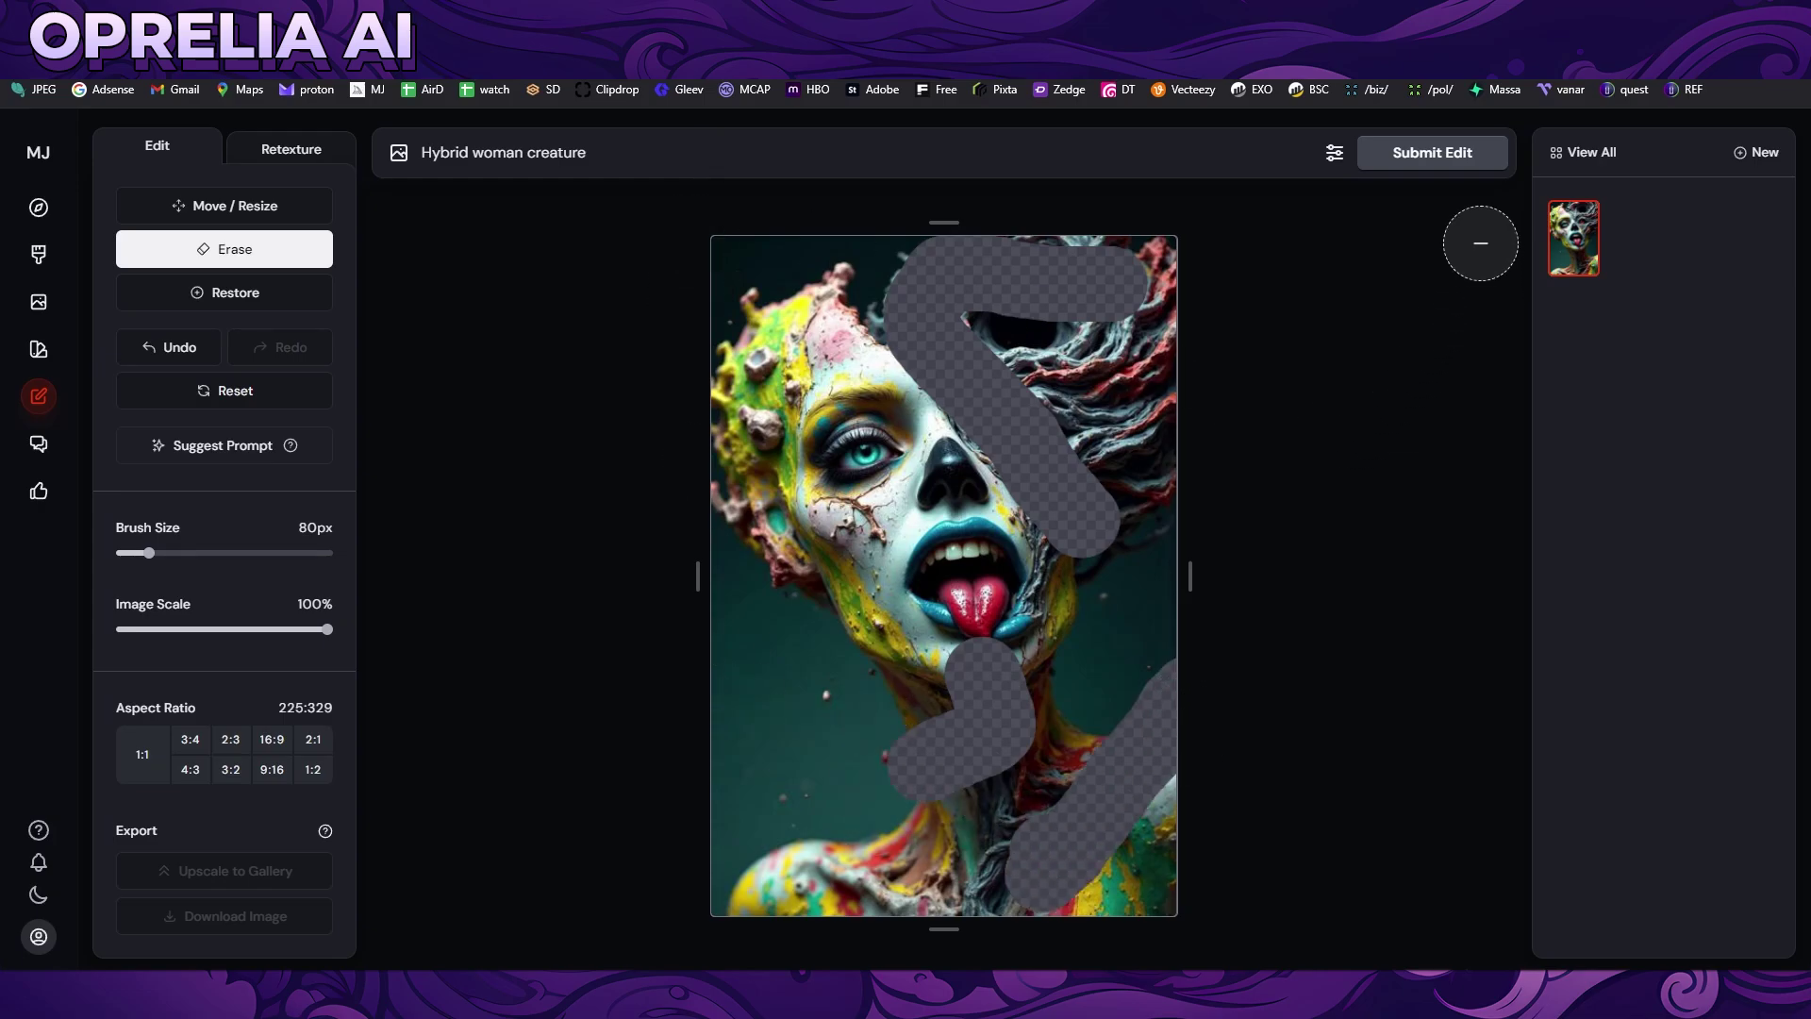
Submit the Hybrid woman creature edit and reopen the android girl image.
{"action": "left_click", "coordinate": [1432, 152]}
{"action": "left_click", "coordinate": [274, 156]}
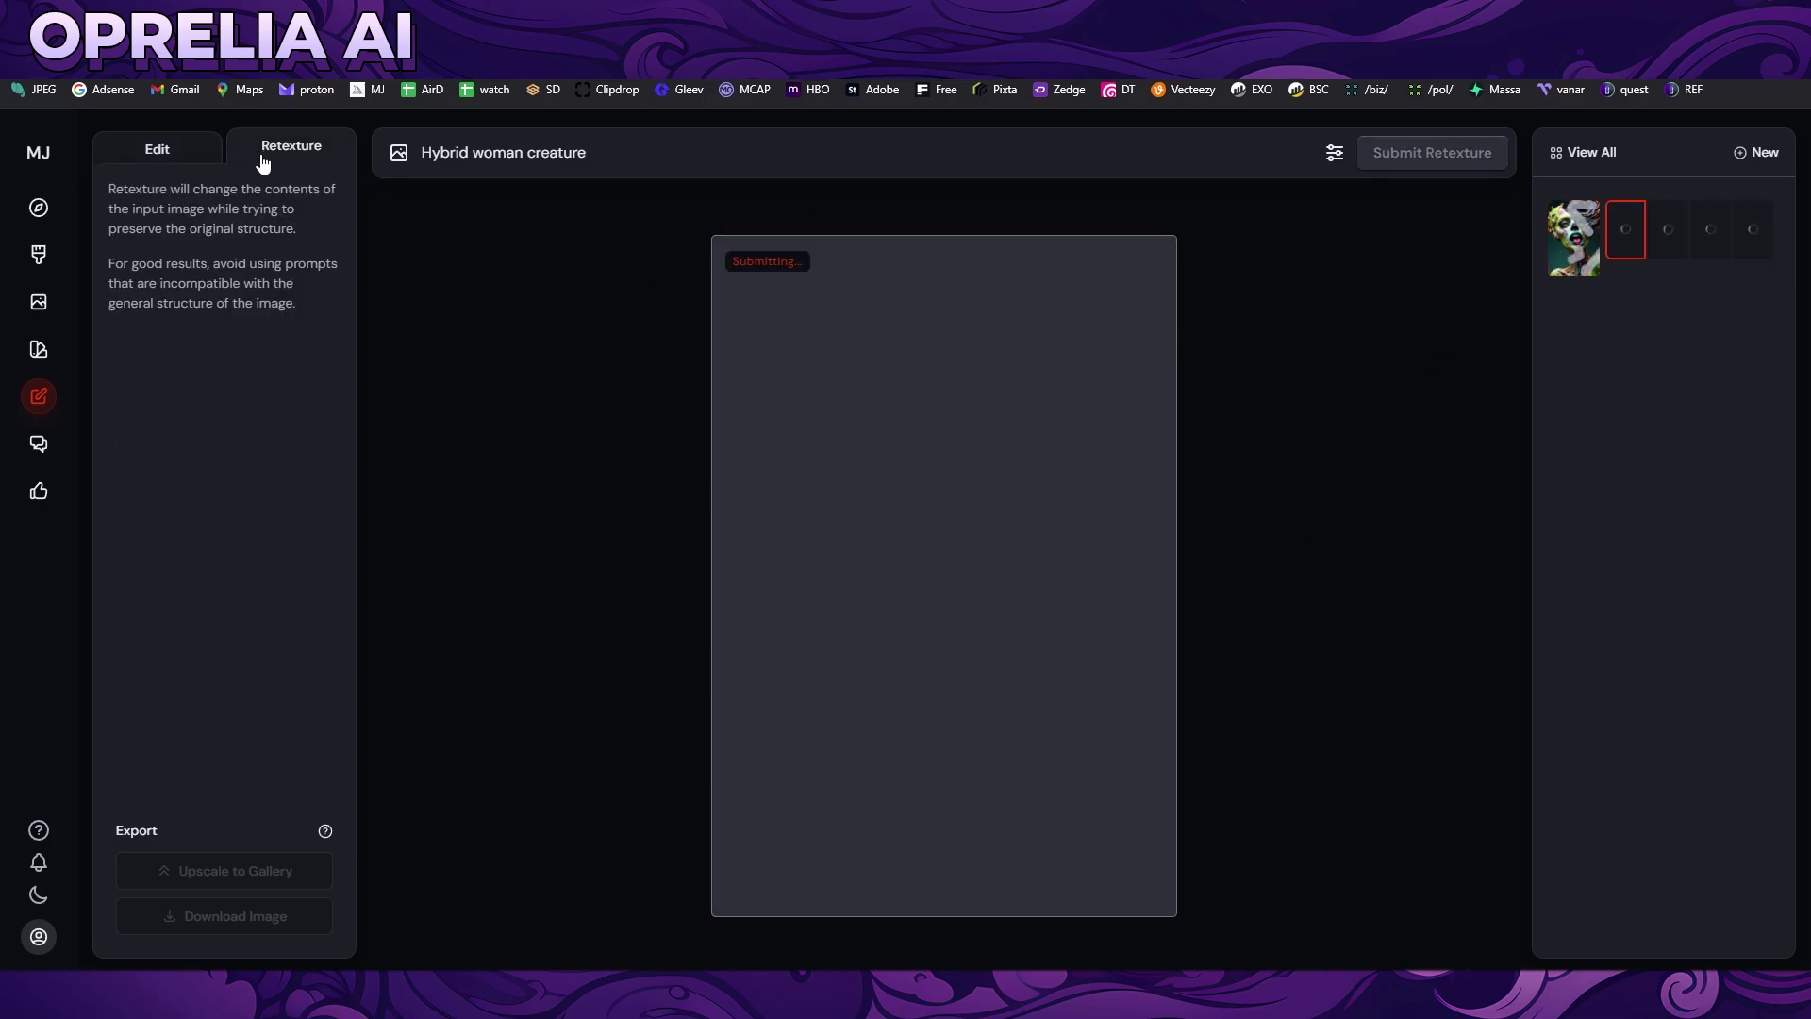
{"action": "left_click", "coordinate": [200, 154]}
{"action": "left_click", "coordinate": [39, 396]}
View the black-and-white, white-haired, blonde and photoreal brown-haired android girl variants.
{"action": "left_click", "coordinate": [1151, 377]}
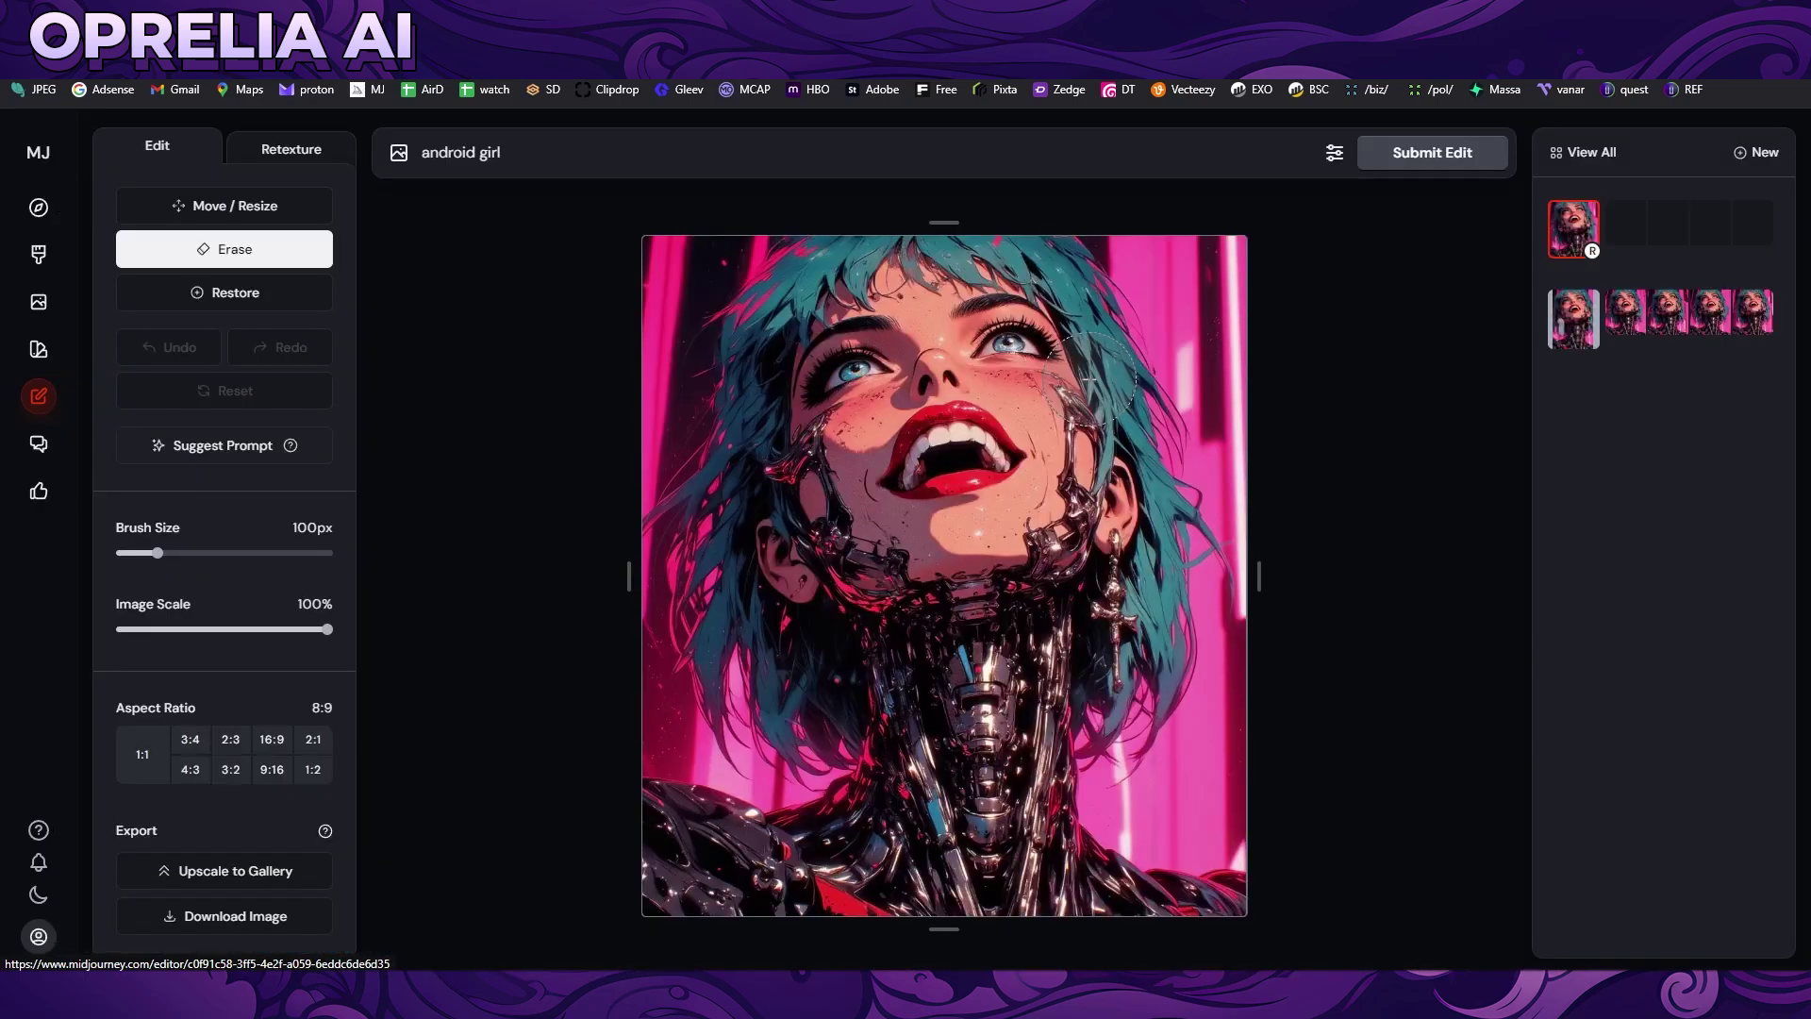
{"action": "left_click", "coordinate": [1639, 226]}
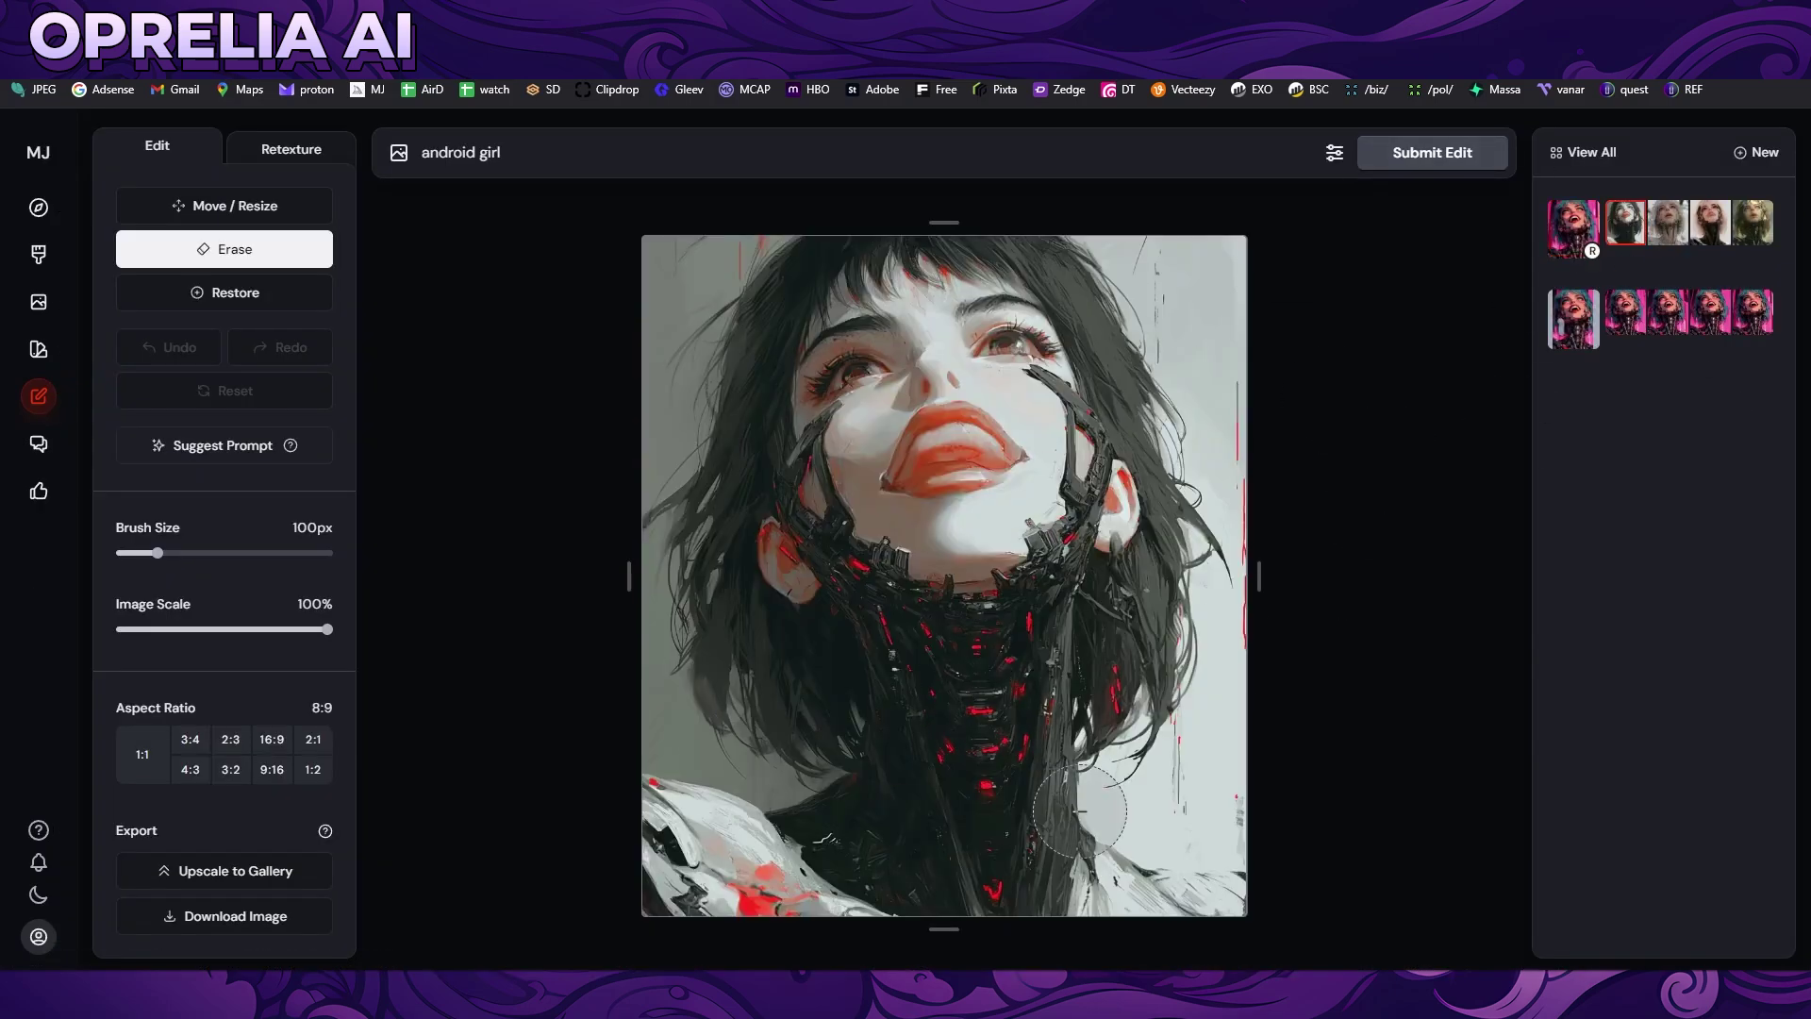
{"action": "left_click", "coordinate": [1670, 241]}
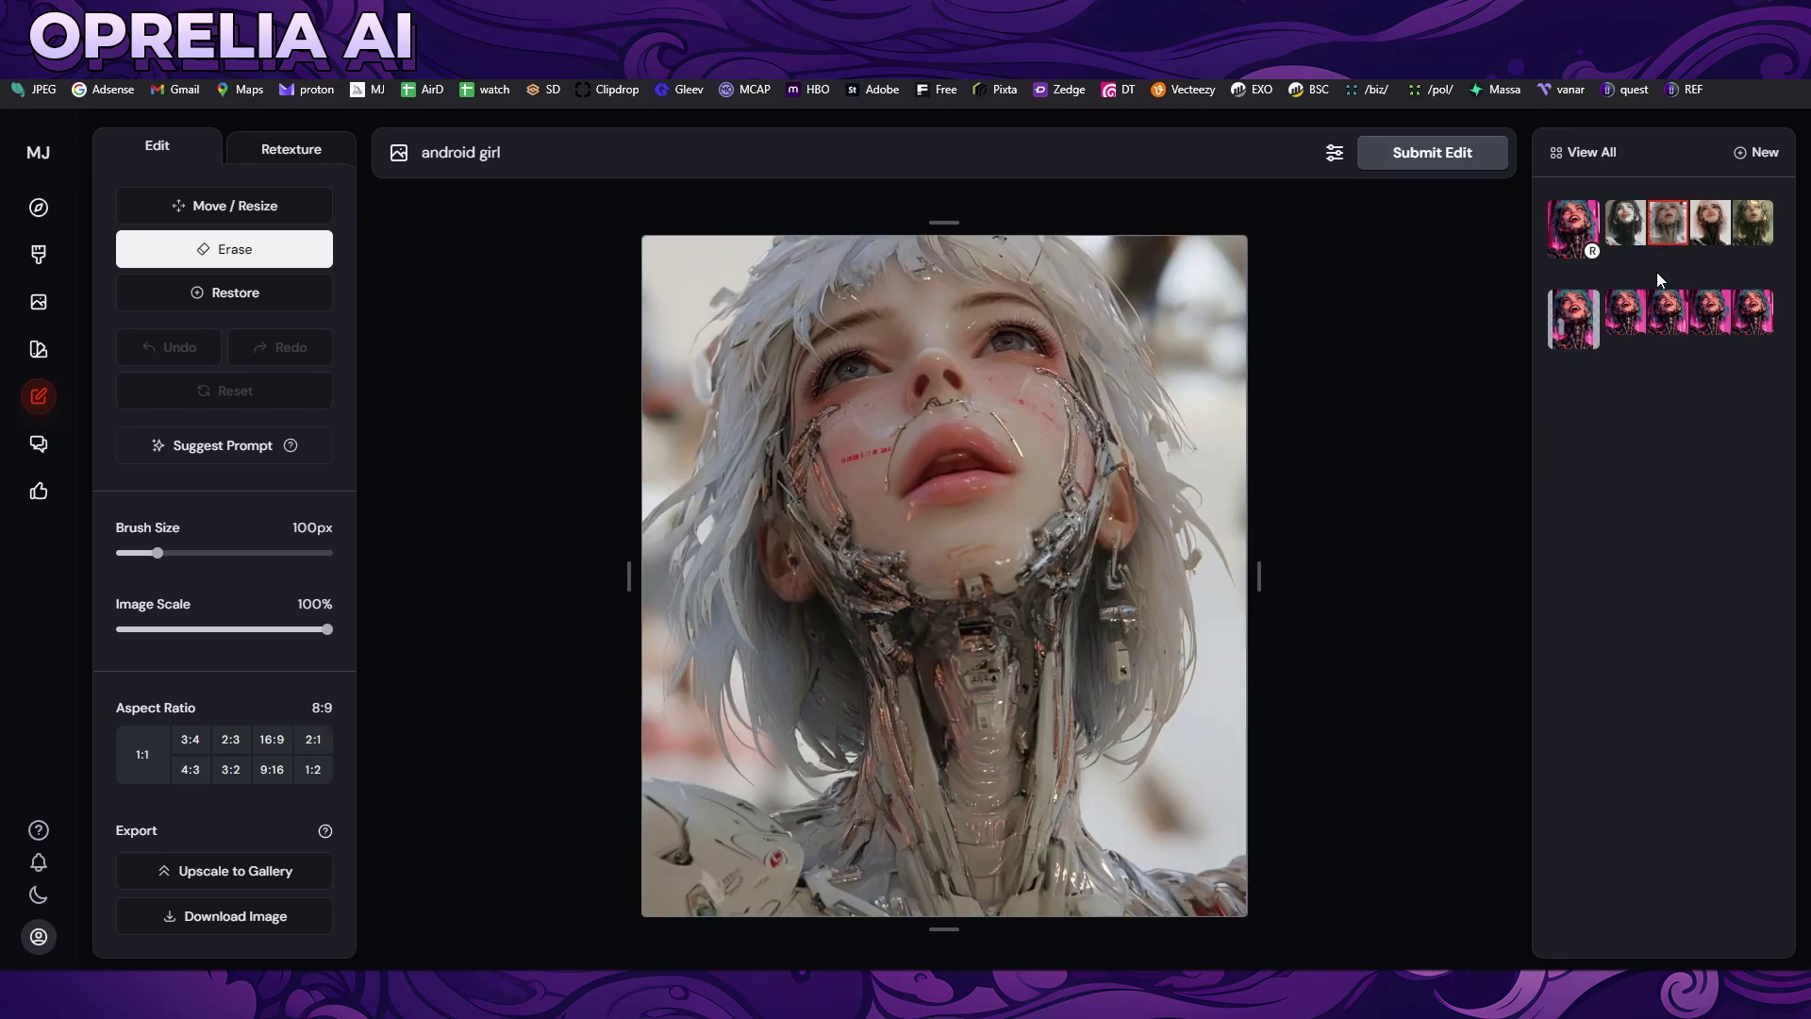
{"action": "left_click", "coordinate": [1701, 243]}
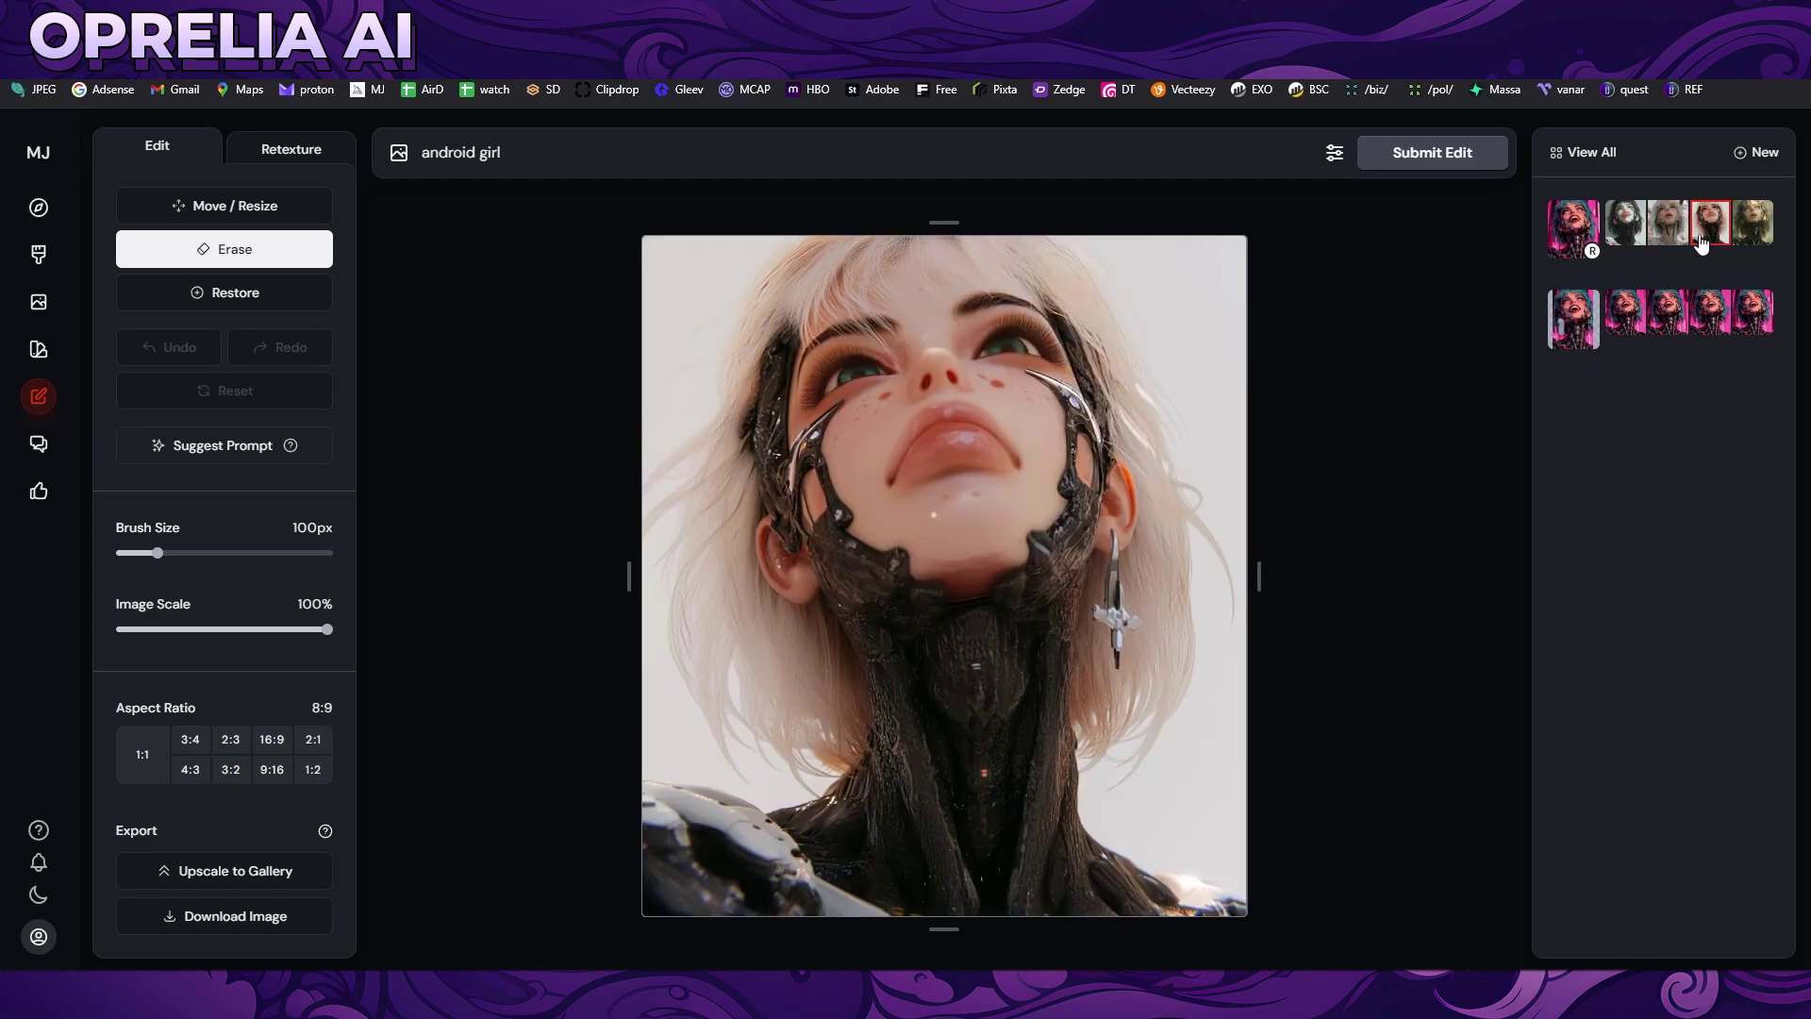
{"action": "left_click", "coordinate": [1743, 244]}
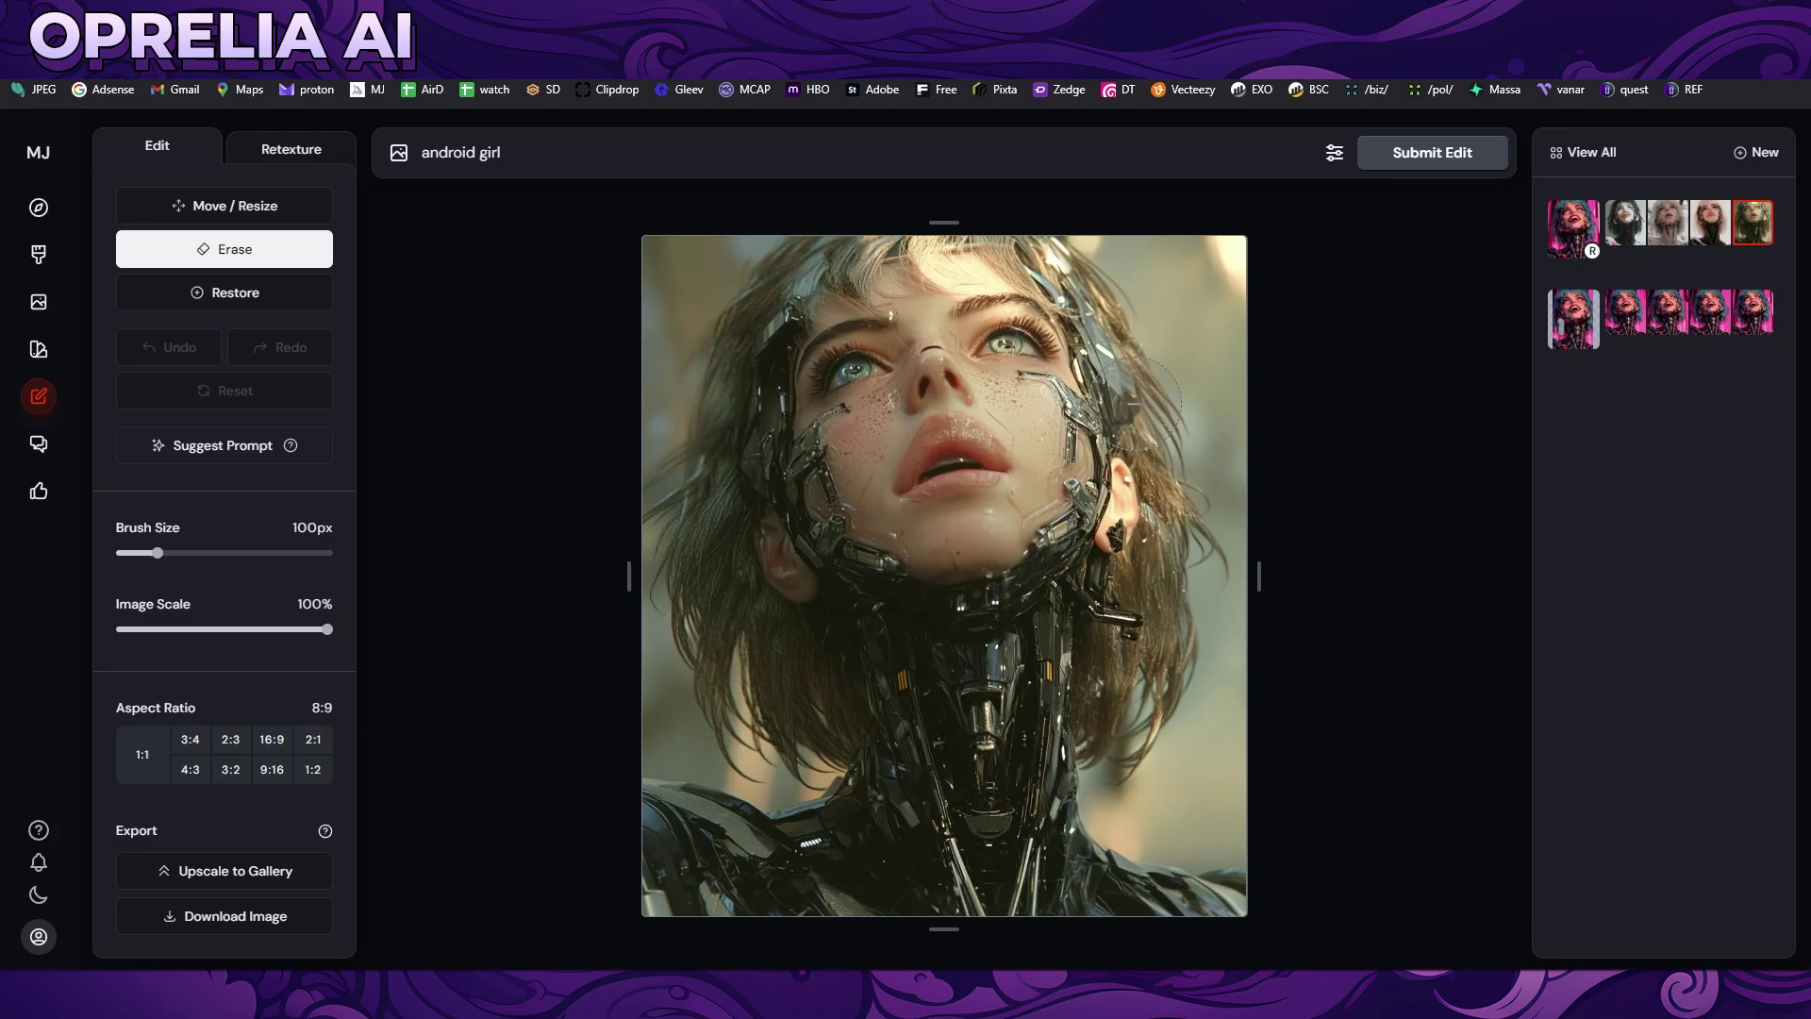
Upscale the photoreal brown-haired variant to the gallery, then return to the original teal-haired portrait.
{"action": "left_click", "coordinate": [1557, 252]}
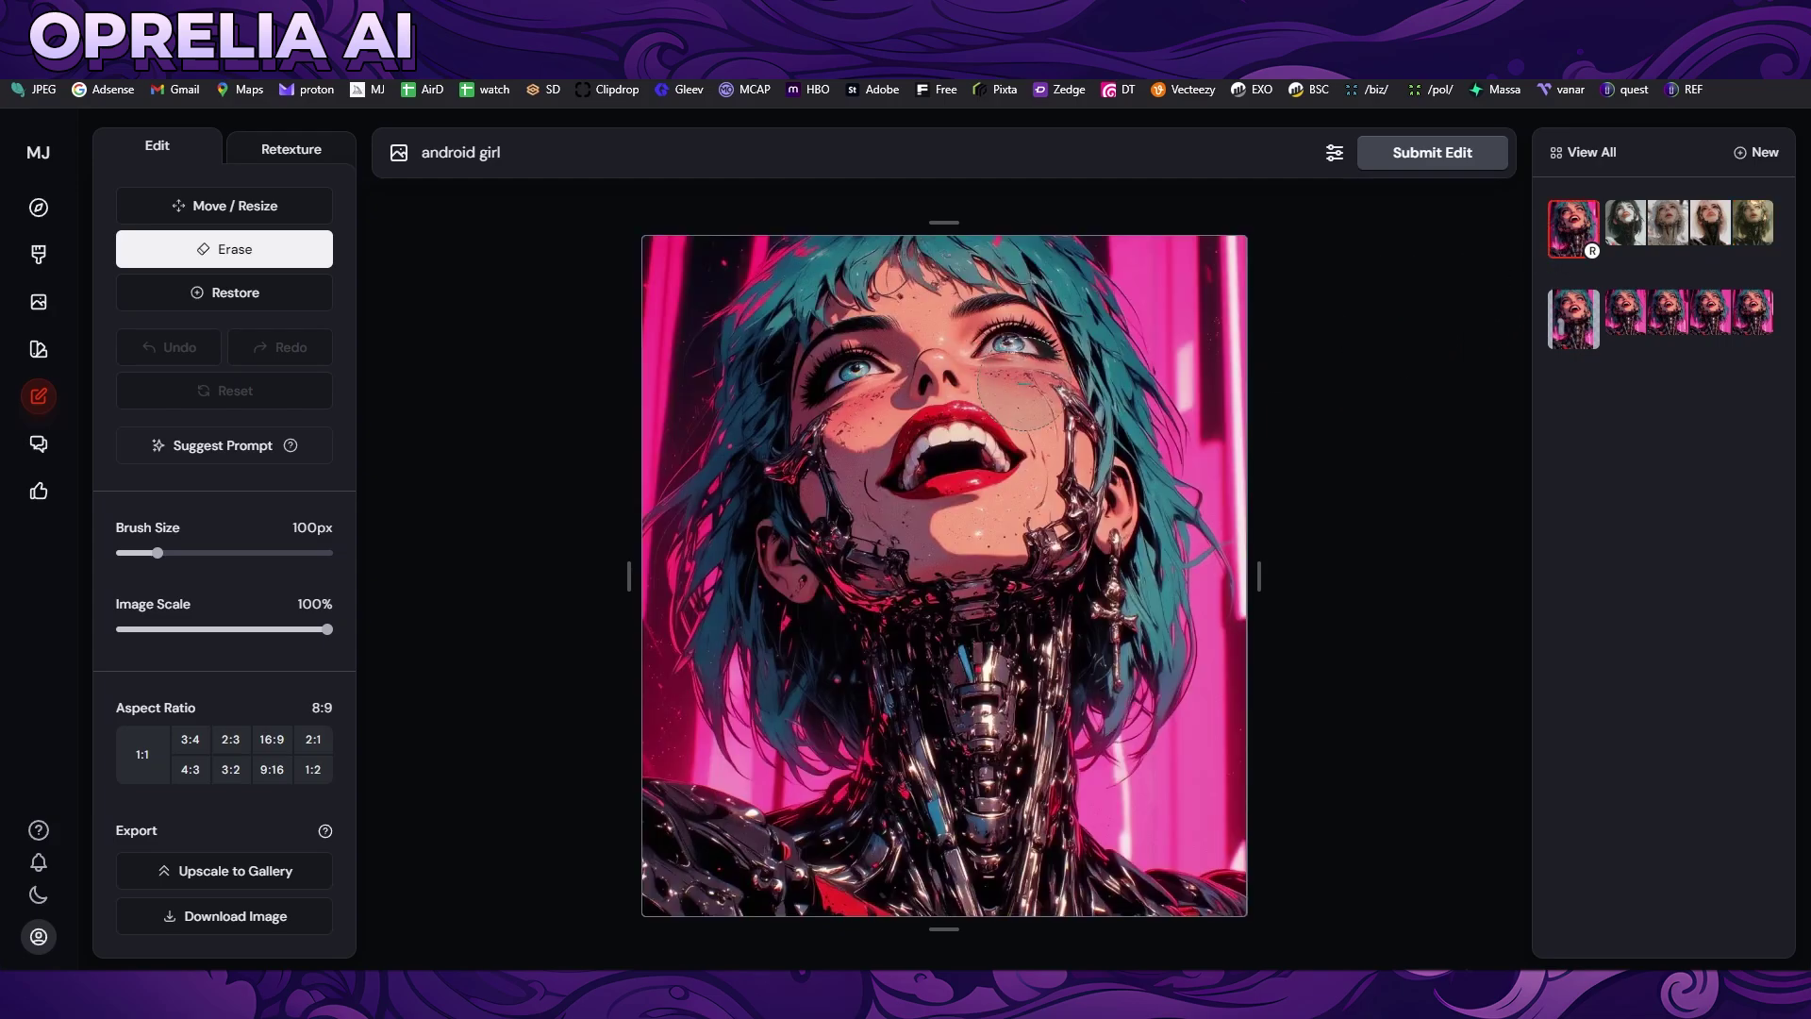
{"action": "left_click", "coordinate": [1641, 225]}
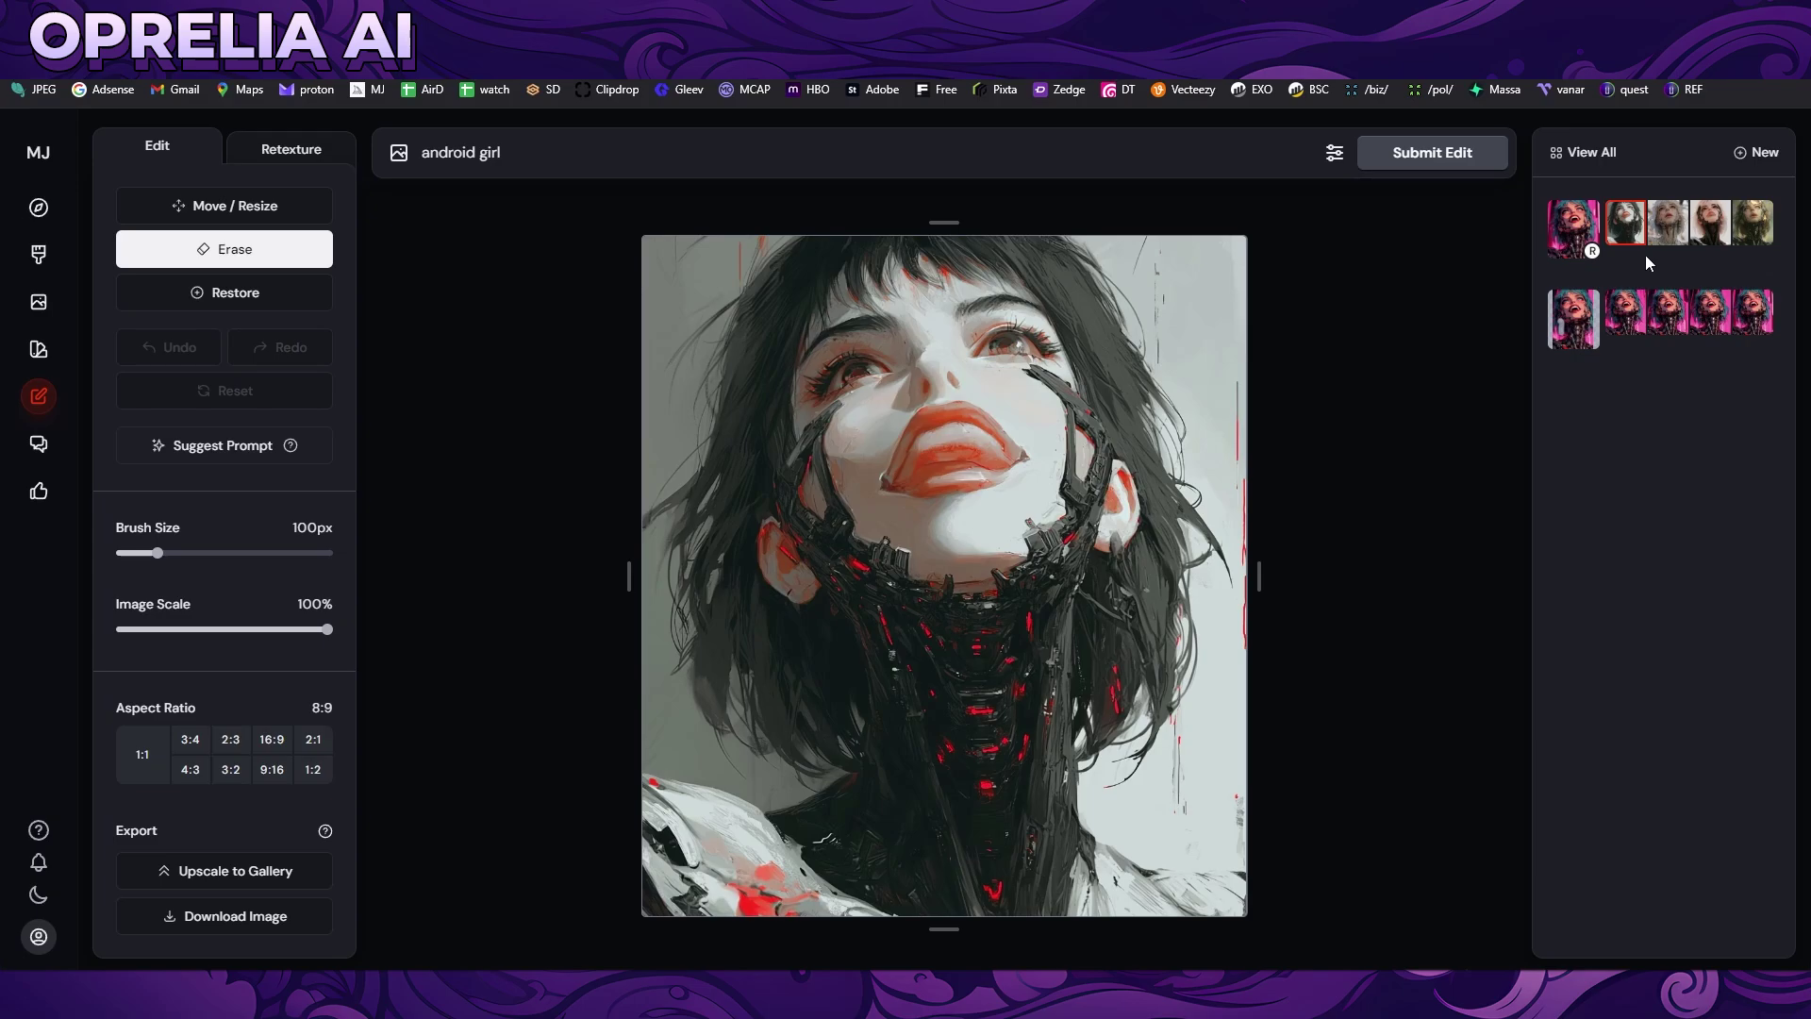
{"action": "left_click", "coordinate": [1750, 227]}
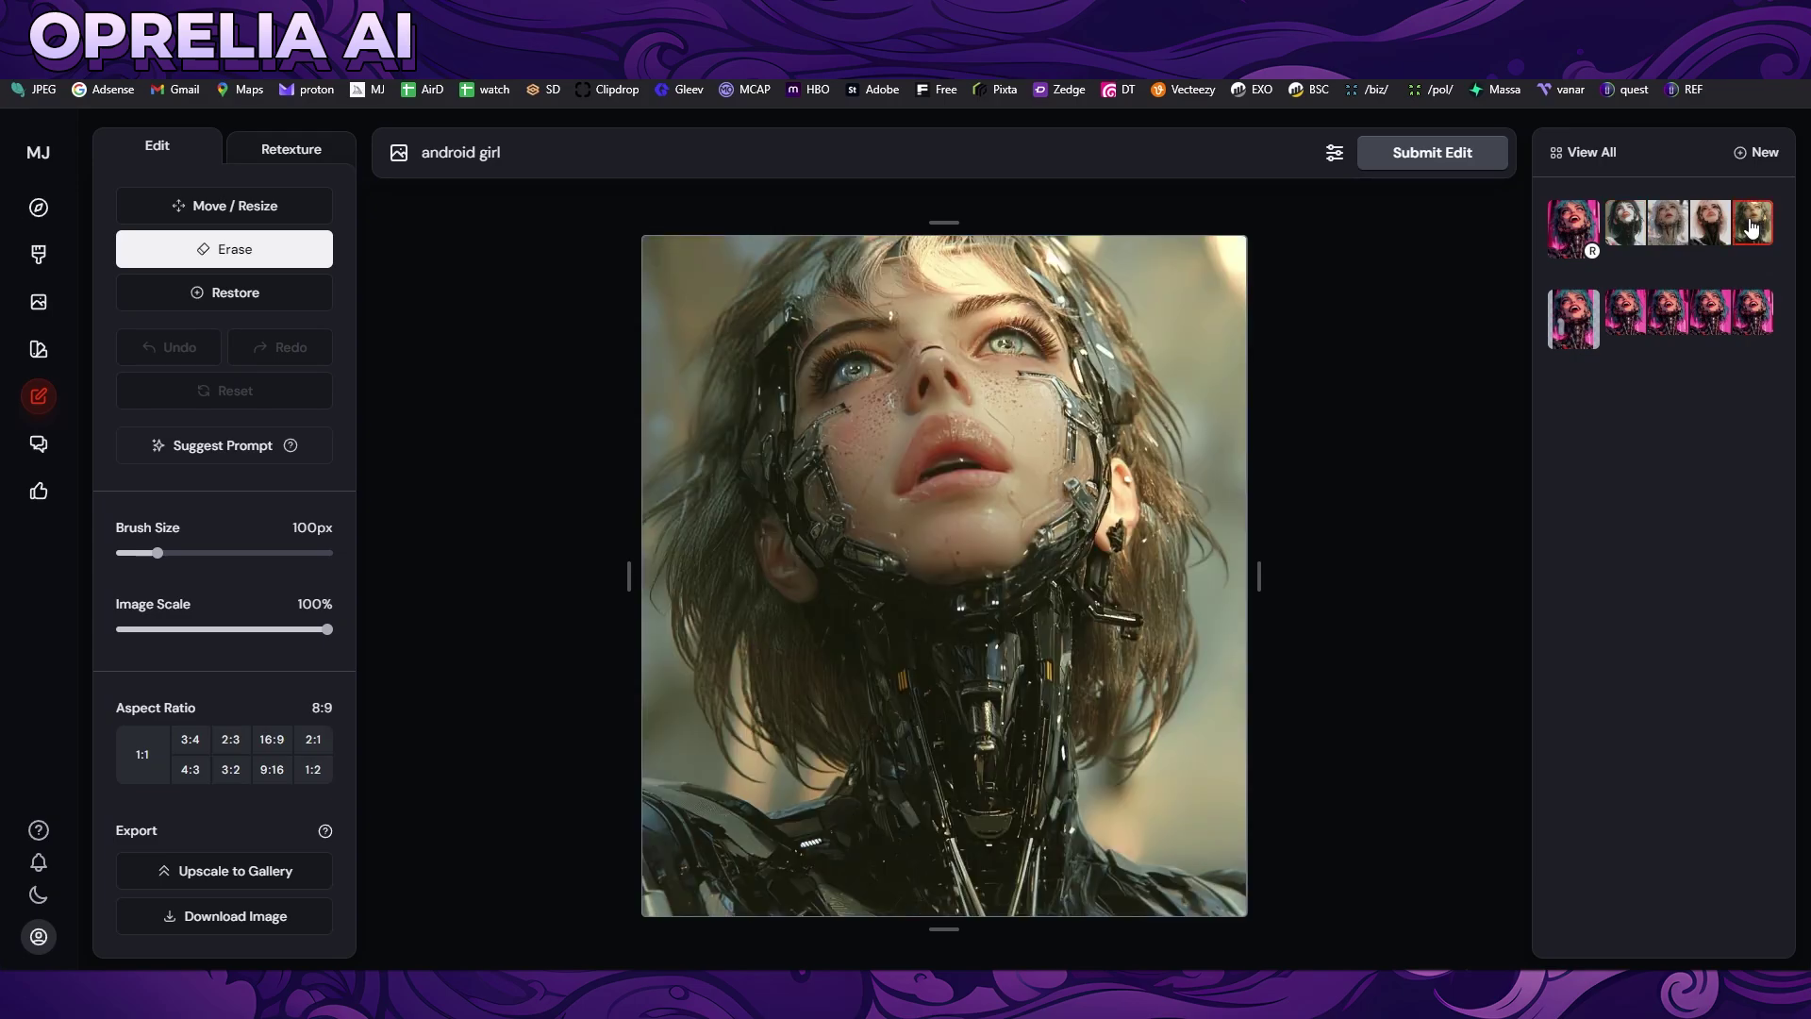
{"action": "left_click", "coordinate": [289, 869]}
{"action": "left_click", "coordinate": [1576, 227]}
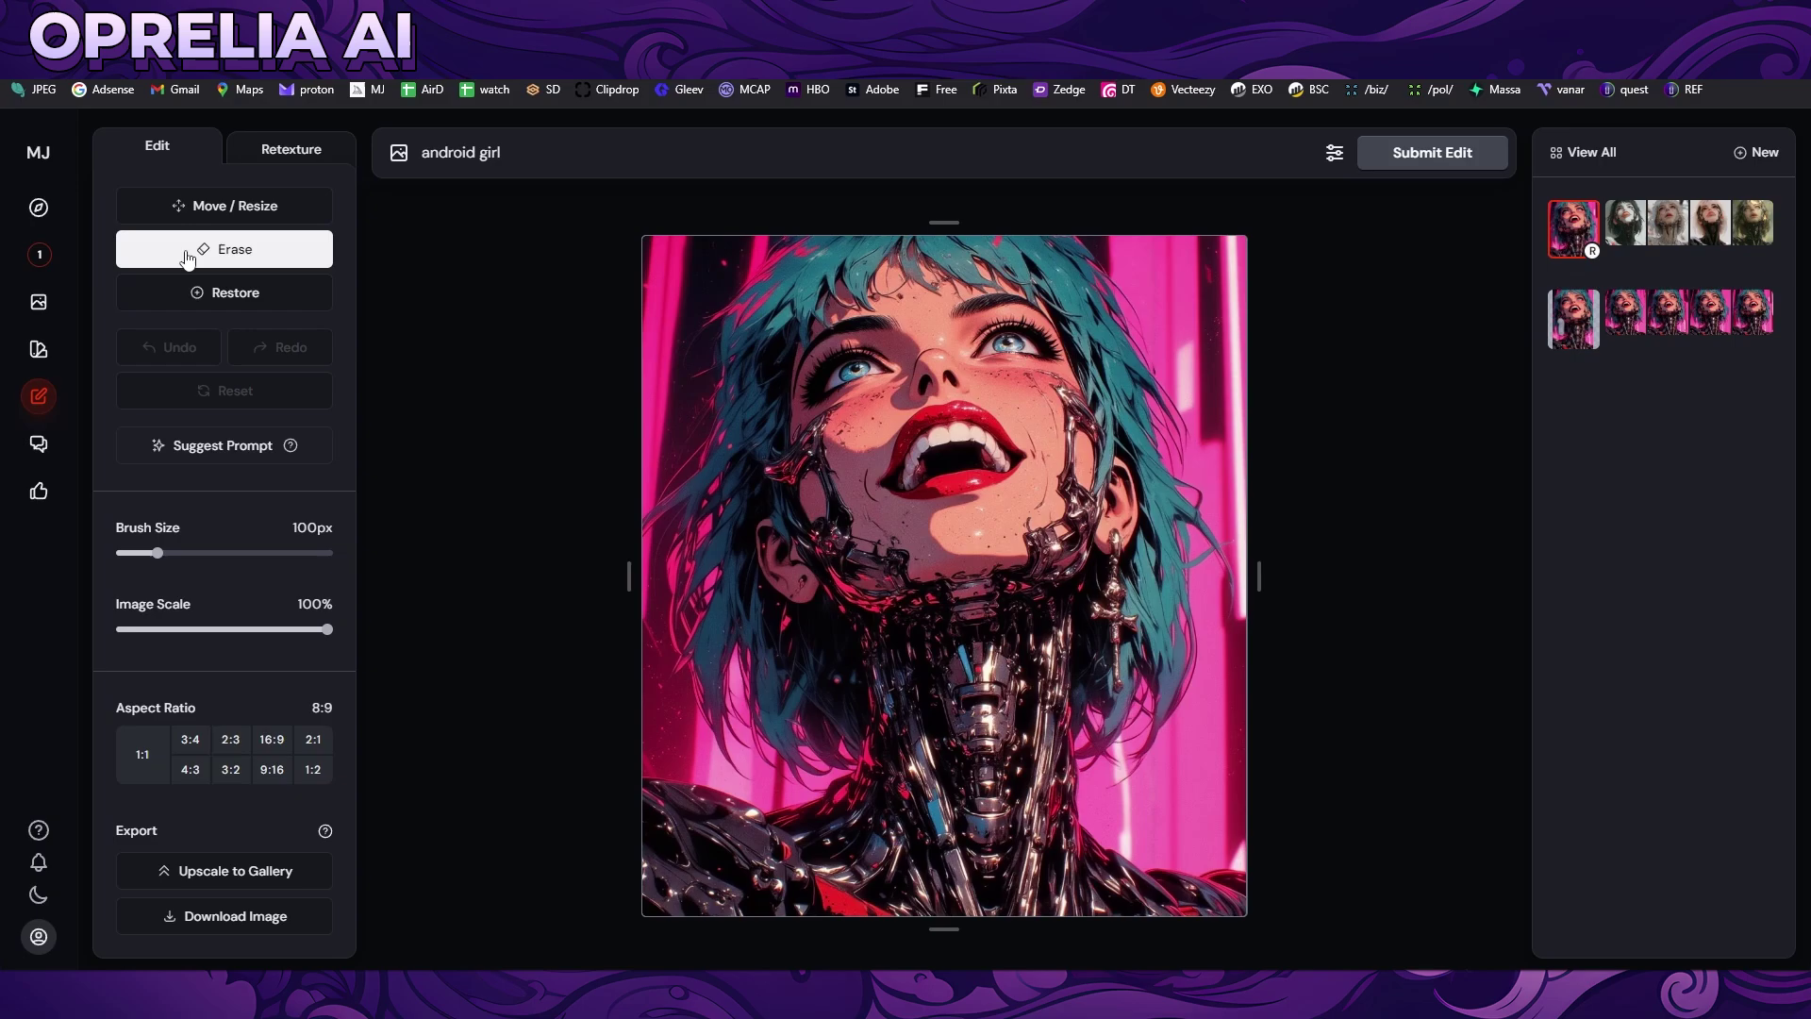
Open the Hybrid woman creature edit from Recent and view variants two through five.
{"action": "left_click", "coordinate": [52, 400]}
{"action": "left_click", "coordinate": [419, 386]}
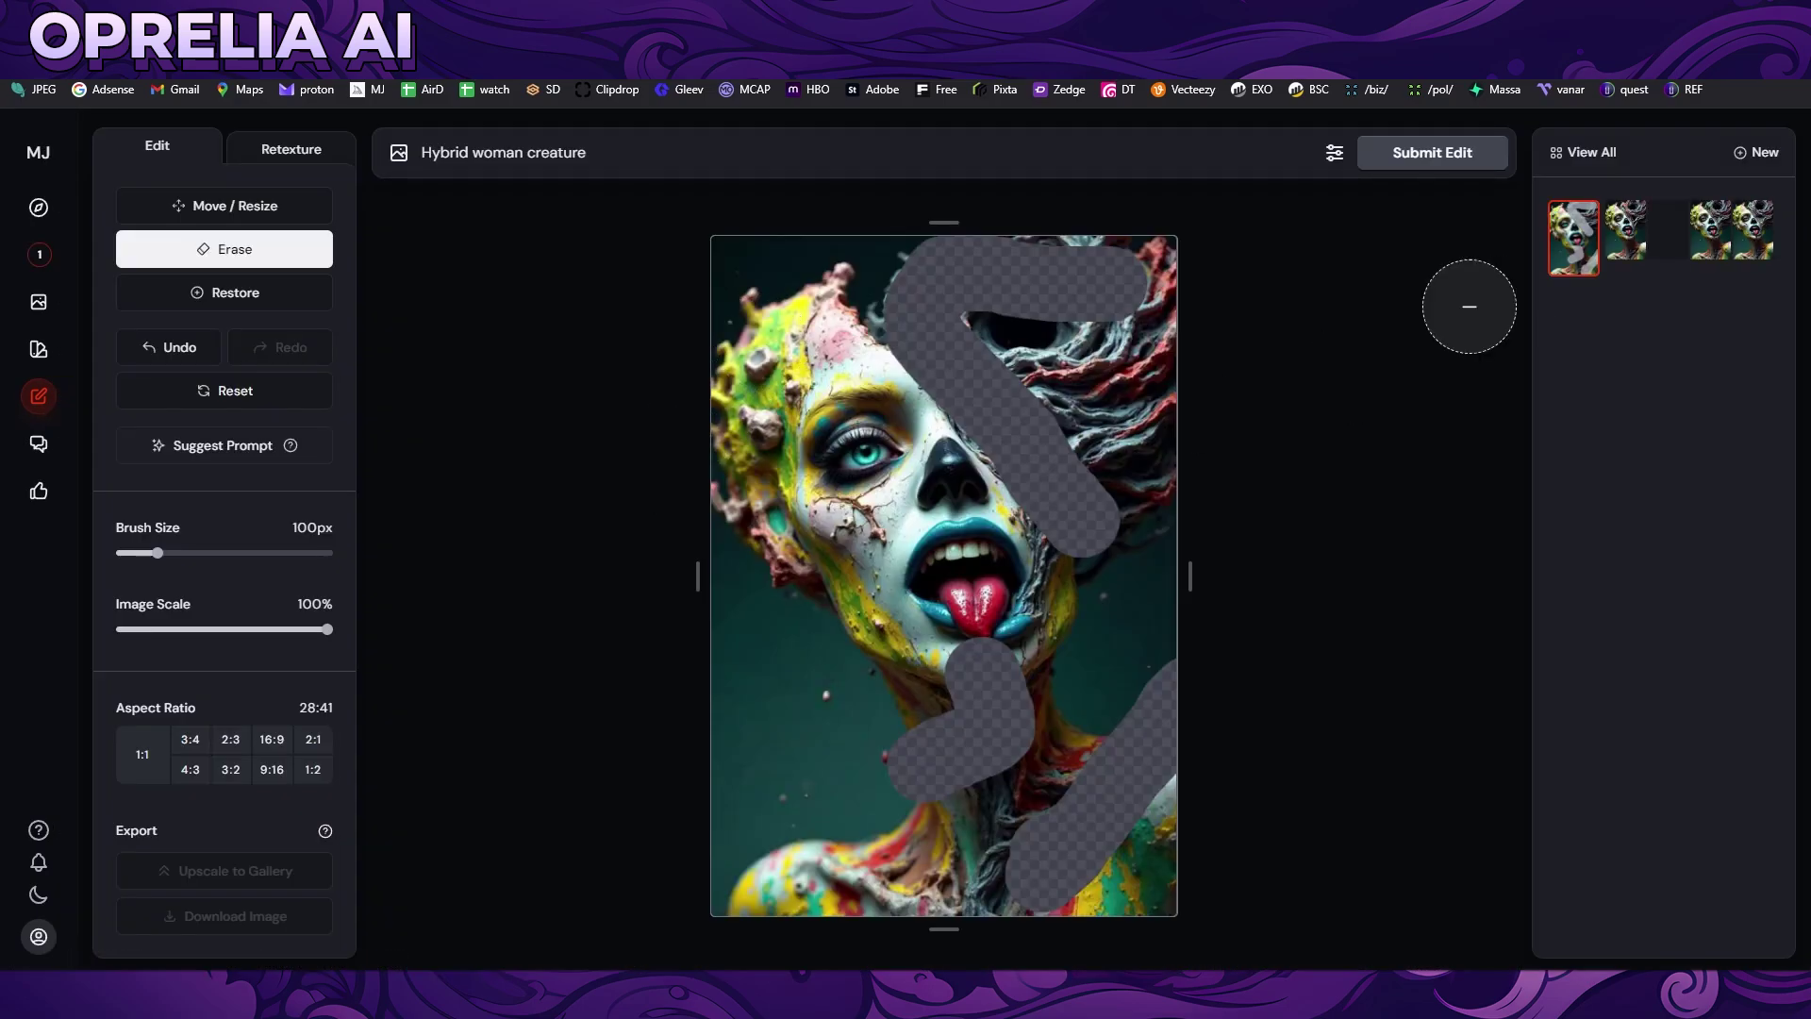
{"action": "left_click", "coordinate": [1631, 230]}
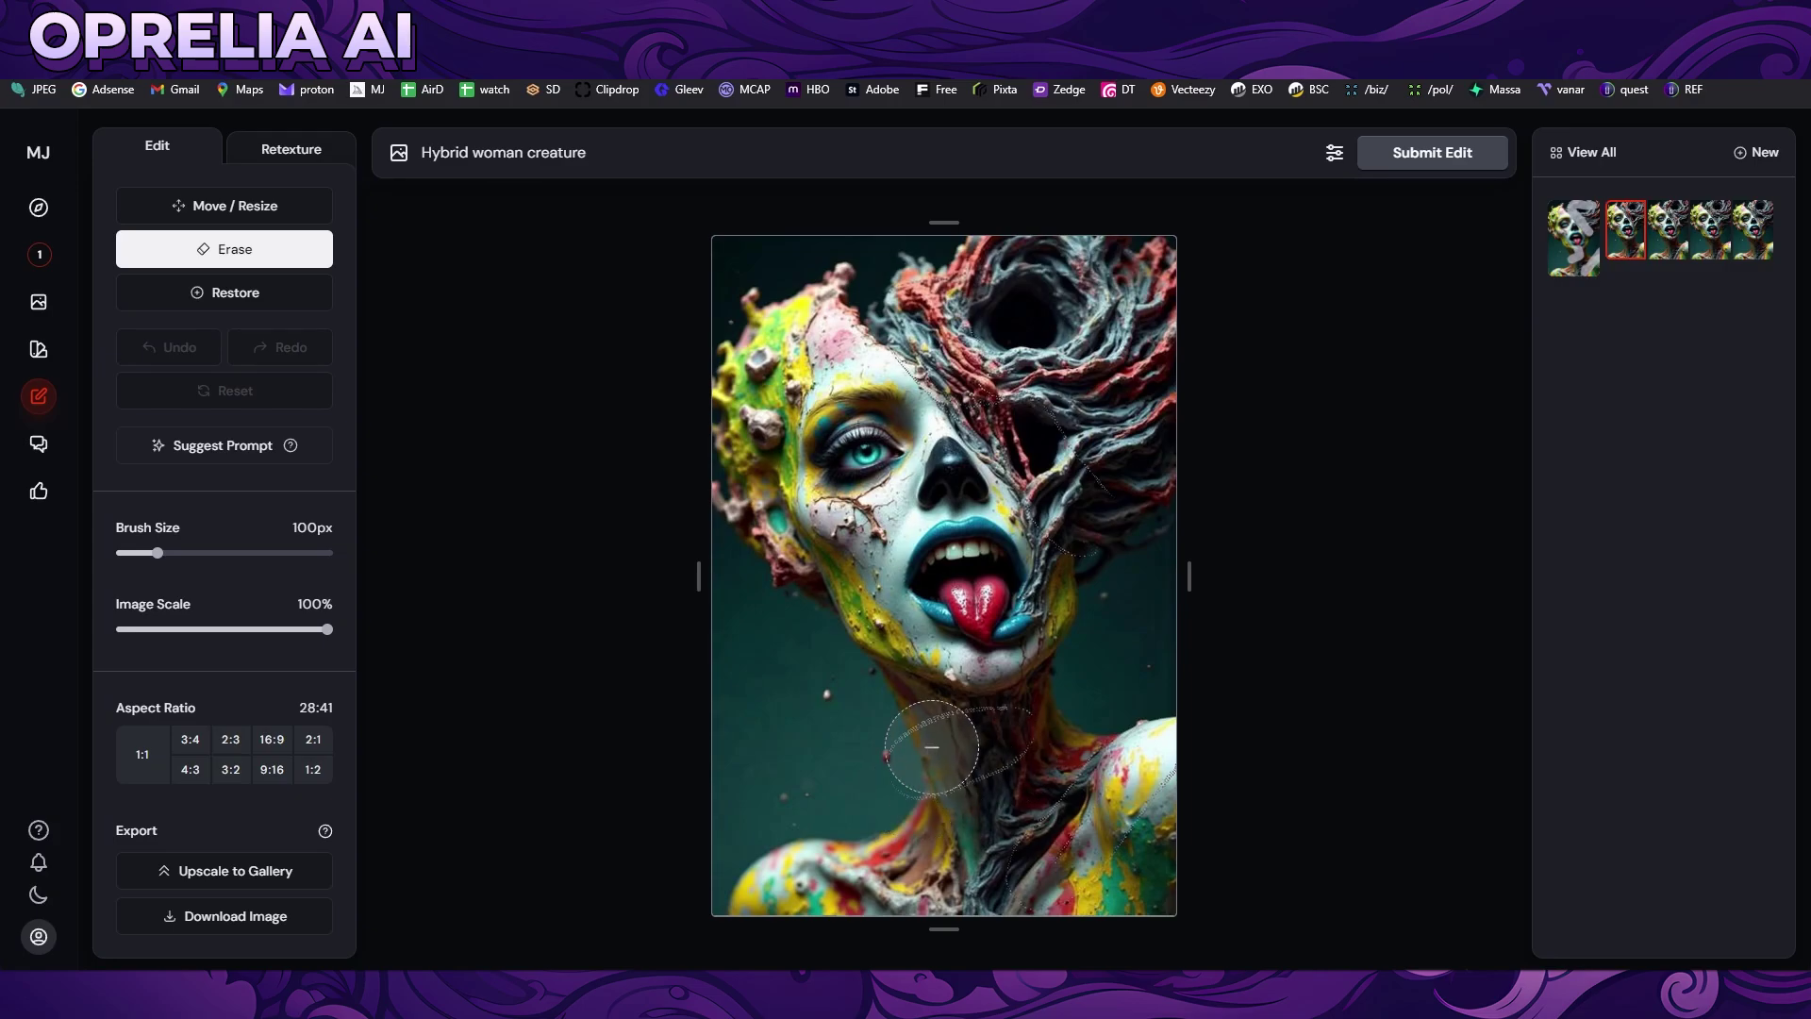
{"action": "left_click", "coordinate": [1685, 241]}
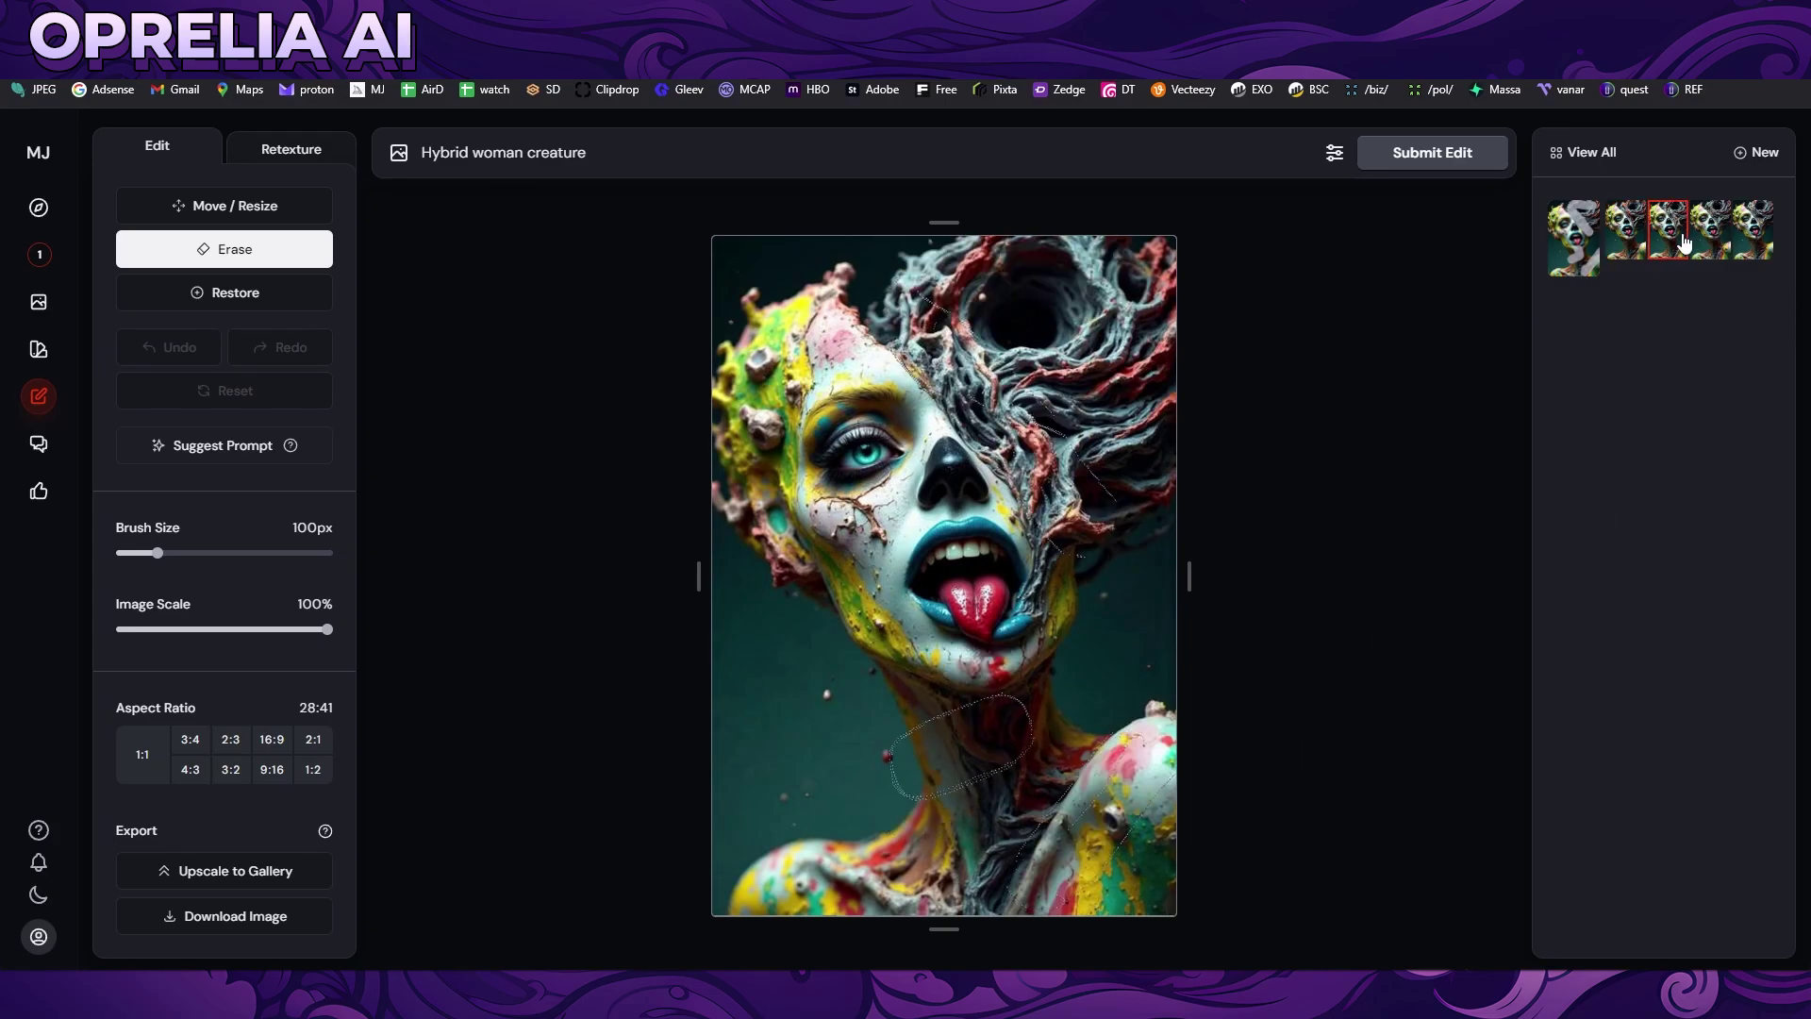
{"action": "left_click", "coordinate": [1709, 250]}
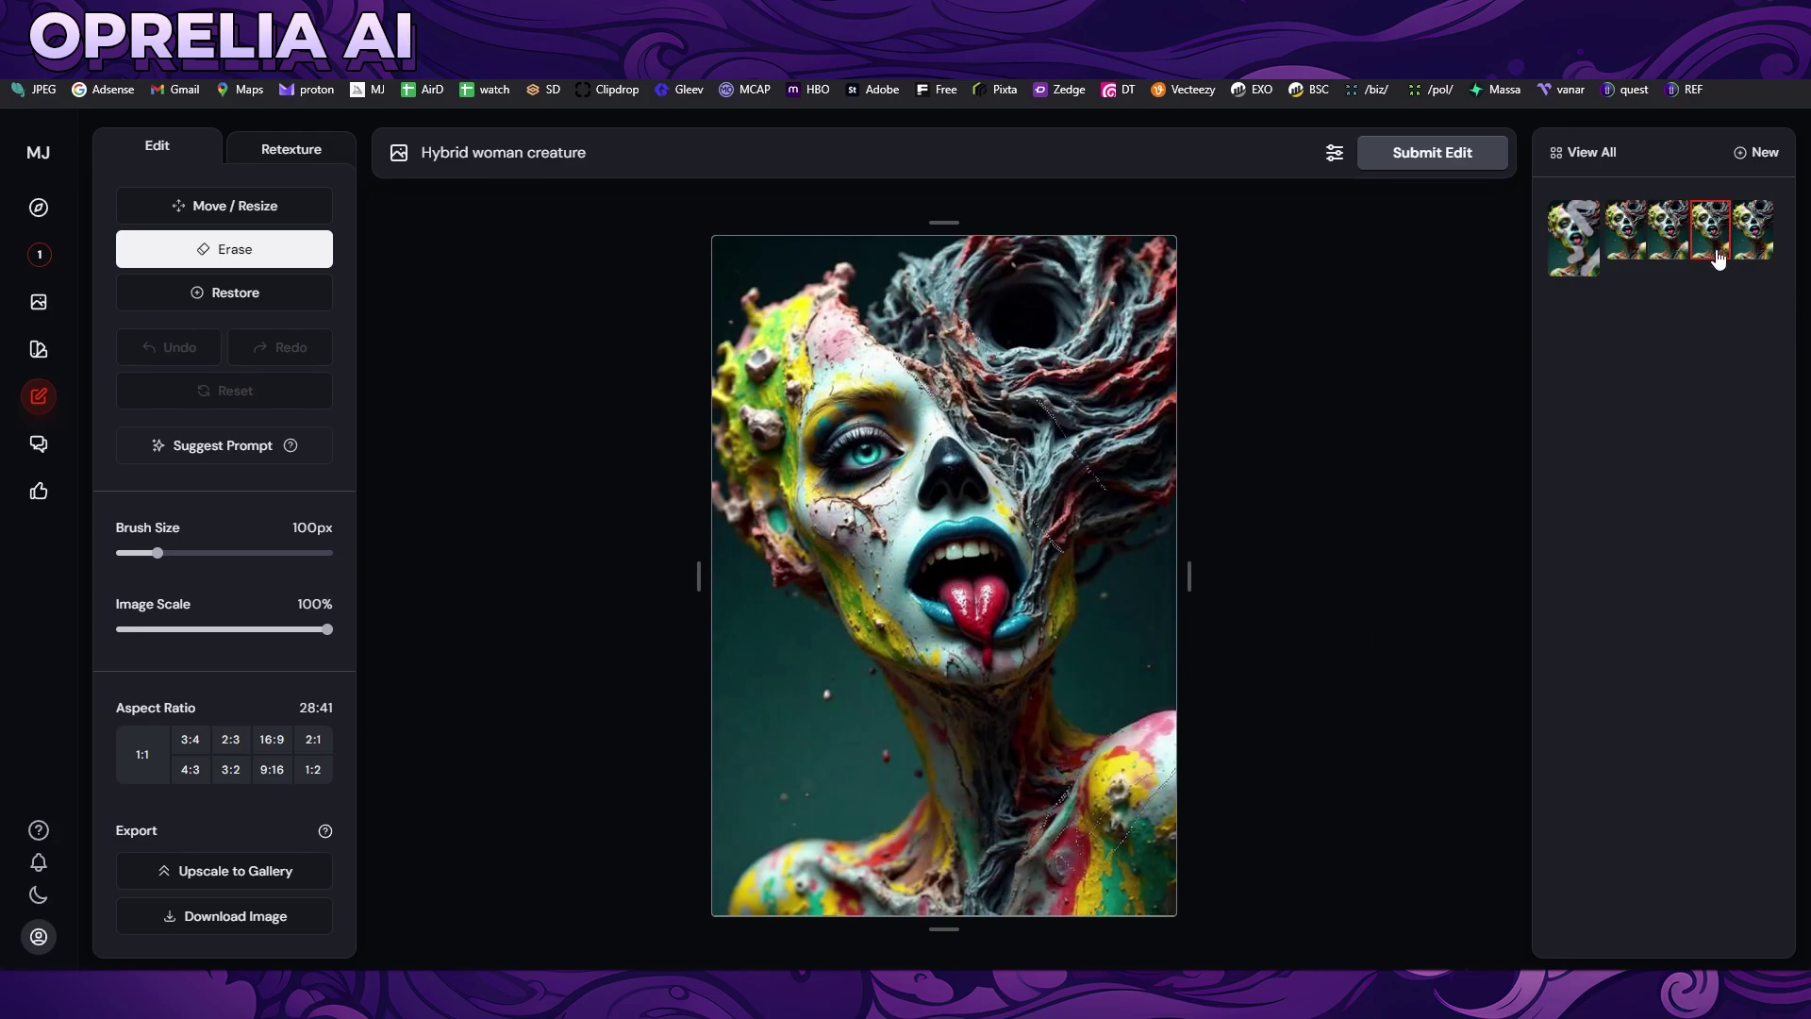
{"action": "left_click", "coordinate": [1758, 242]}
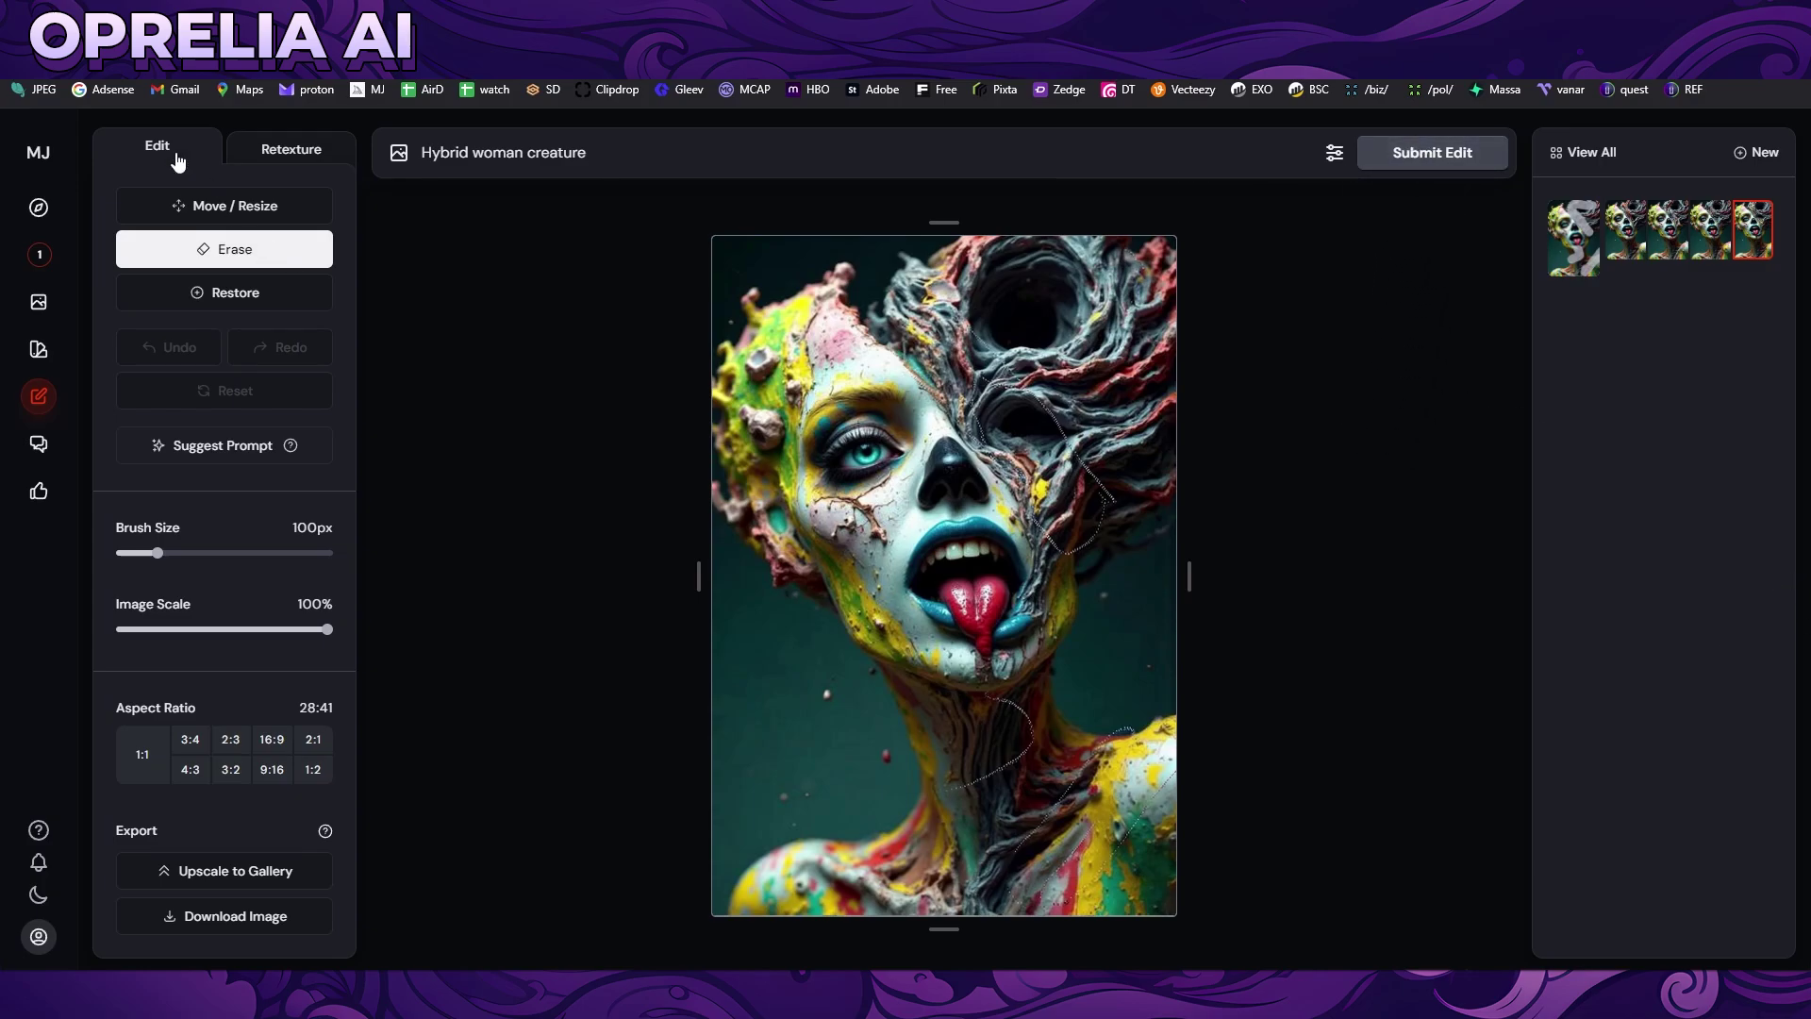
Load the robot woman image into a new edit, then restart with the winged green fox instead.
{"action": "left_click", "coordinate": [39, 396]}
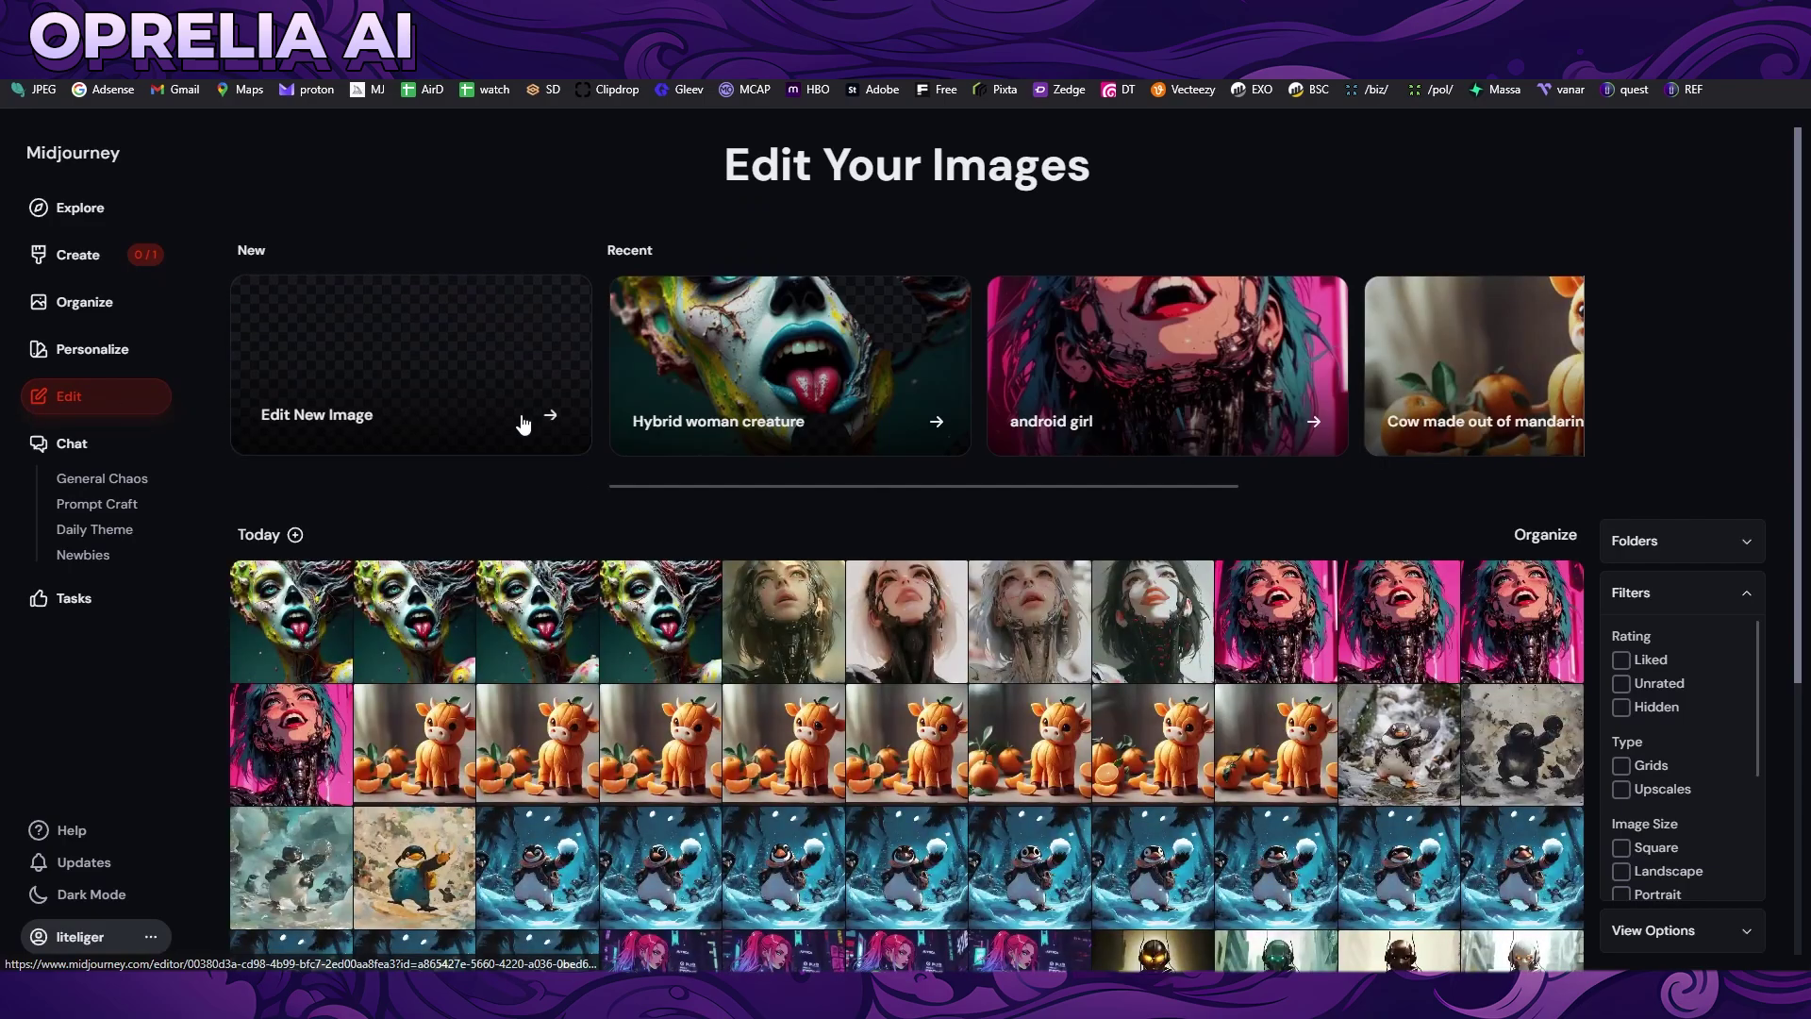
{"action": "left_click", "coordinate": [528, 415]}
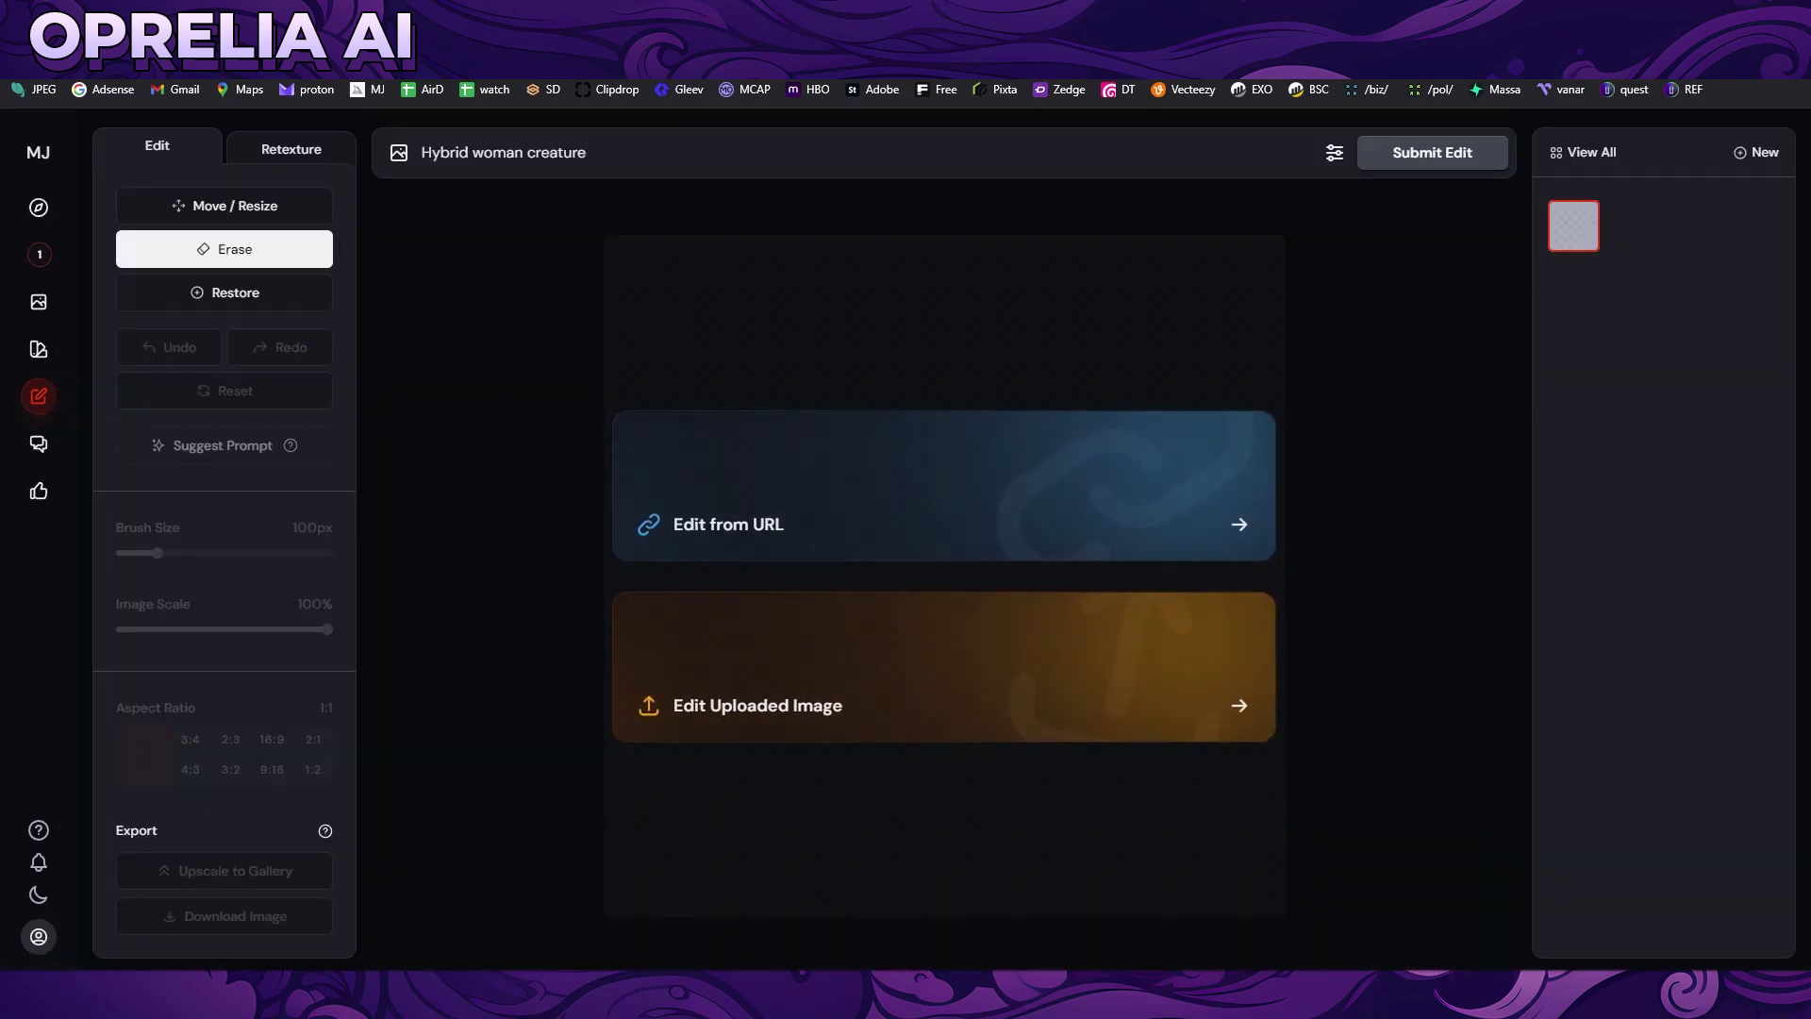
{"action": "left_click_drag", "start_coordinate": [618, 702], "coordinate": [723, 719]}
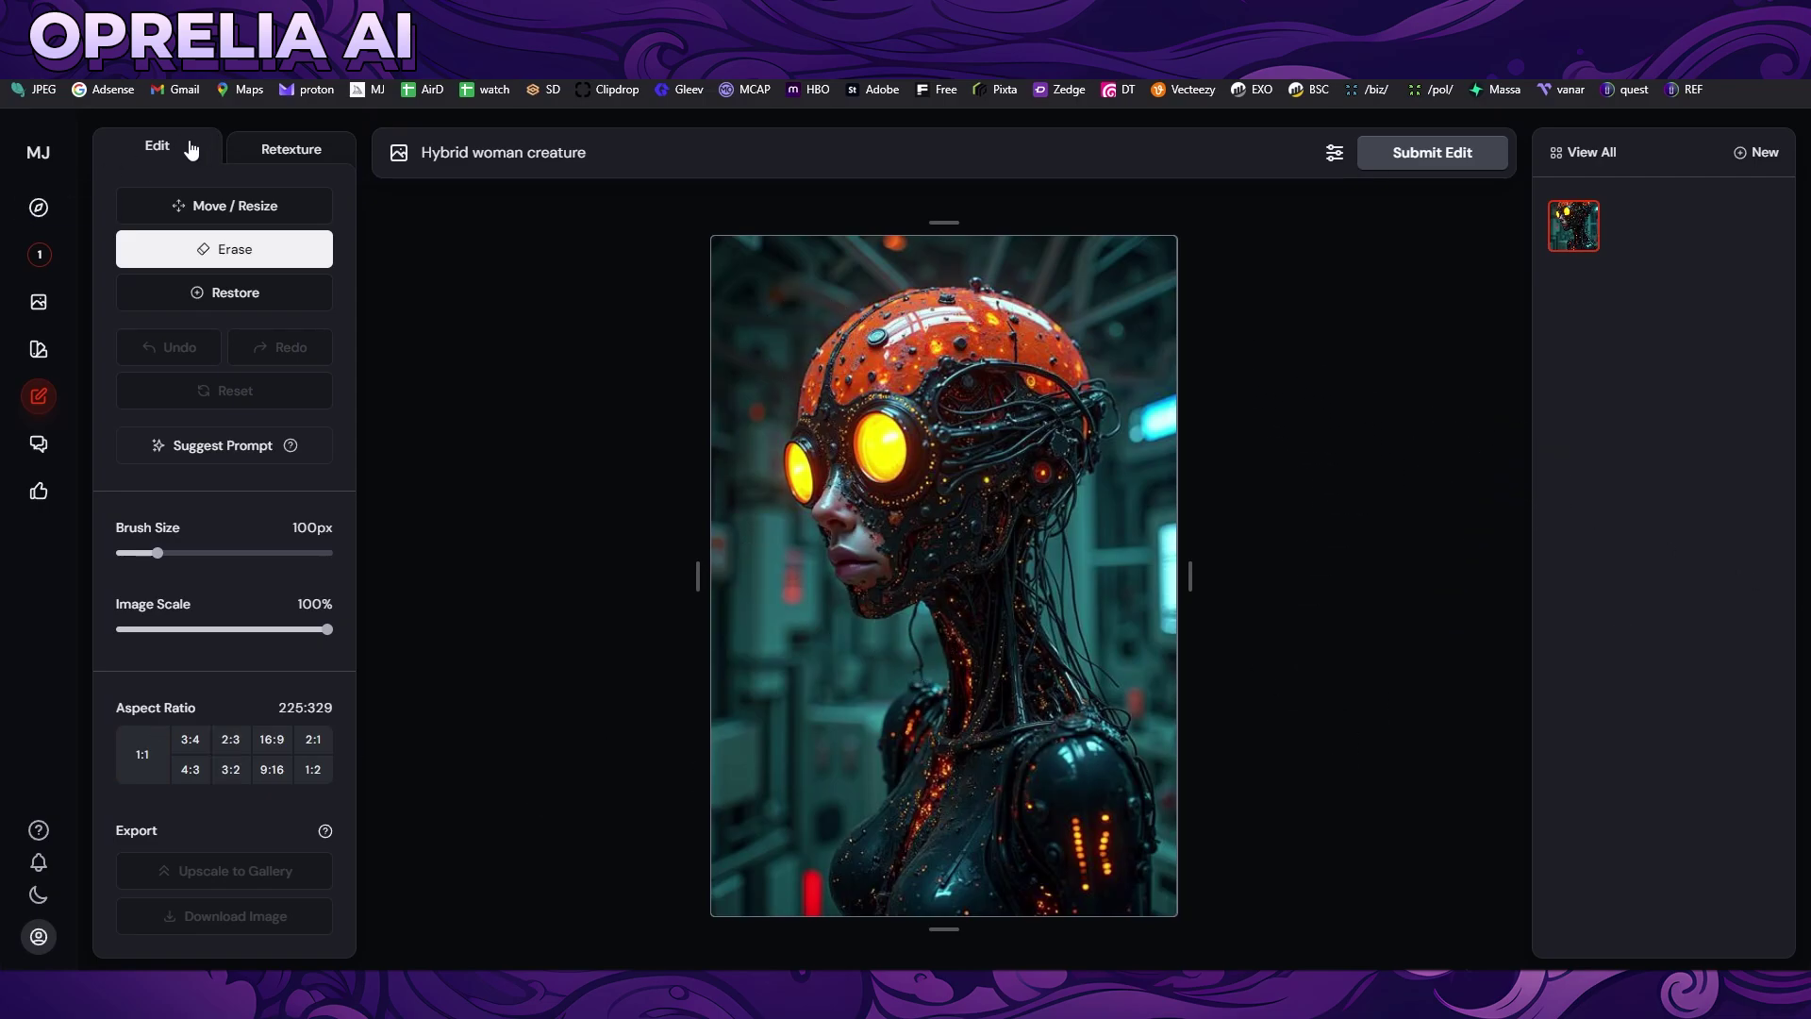
{"action": "left_click", "coordinate": [39, 396]}
{"action": "left_click", "coordinate": [404, 368]}
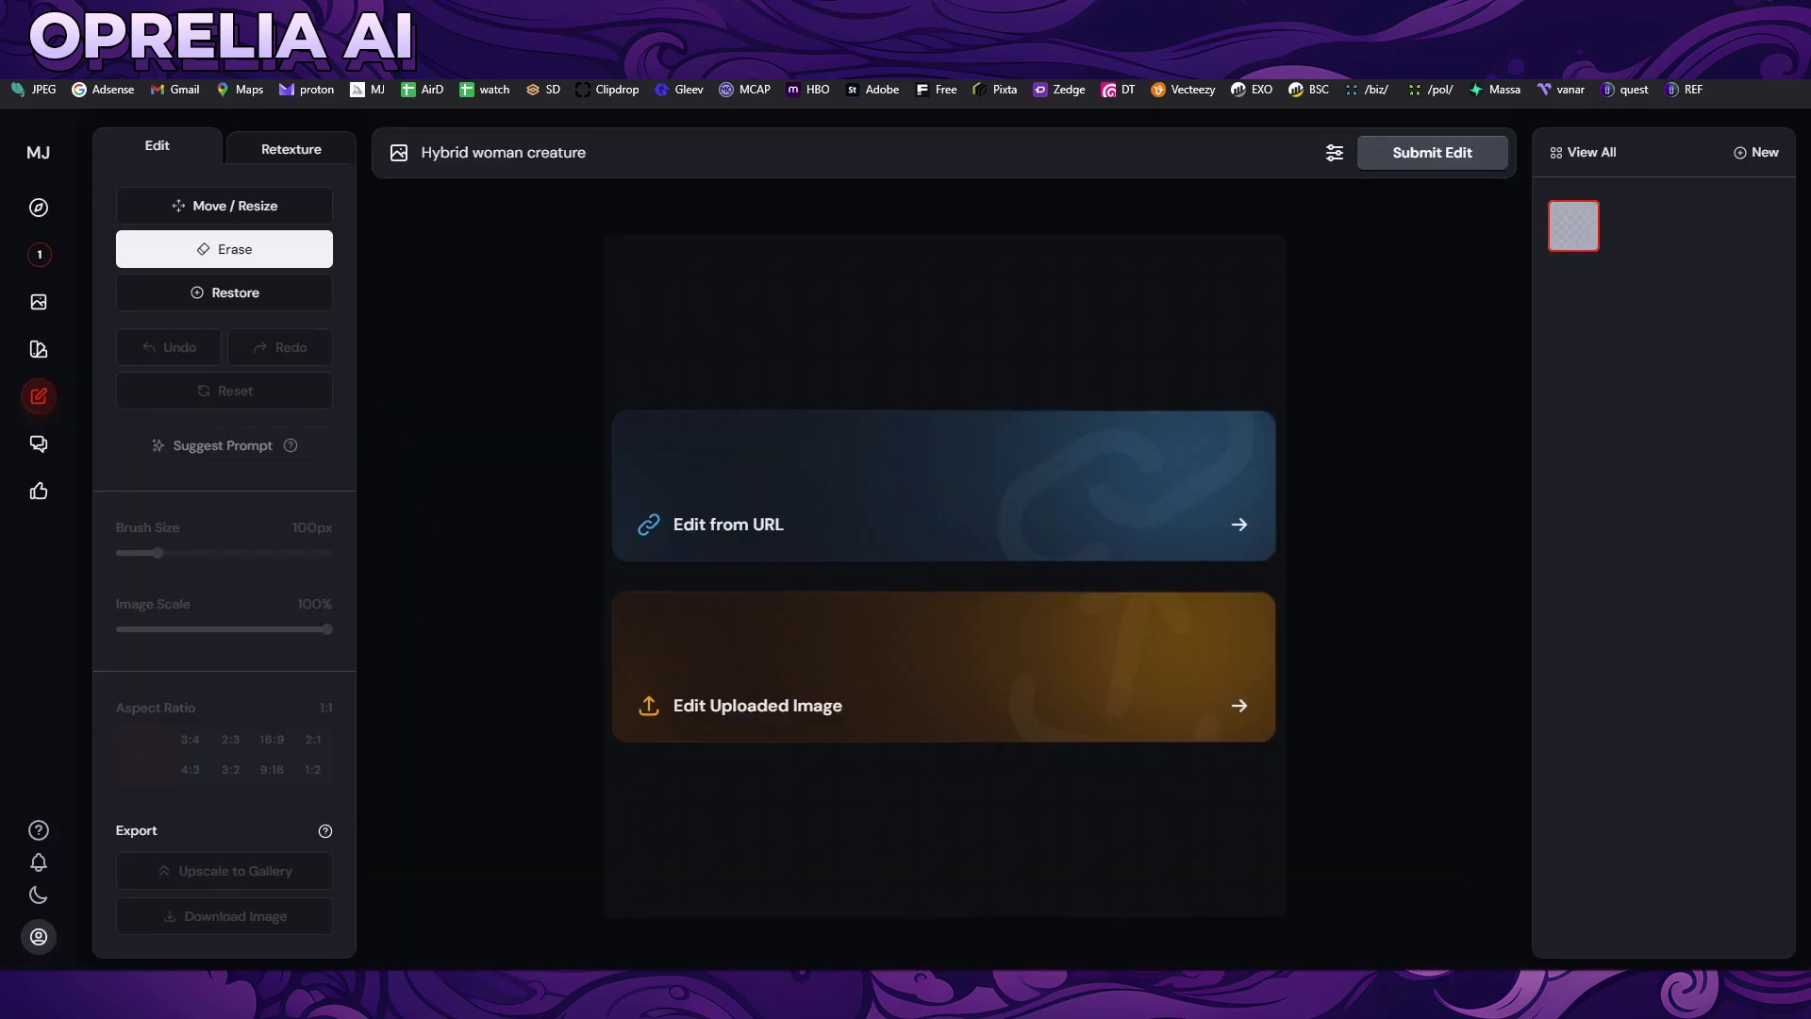
{"action": "left_click_drag", "start_coordinate": [750, 664], "coordinate": [869, 688]}
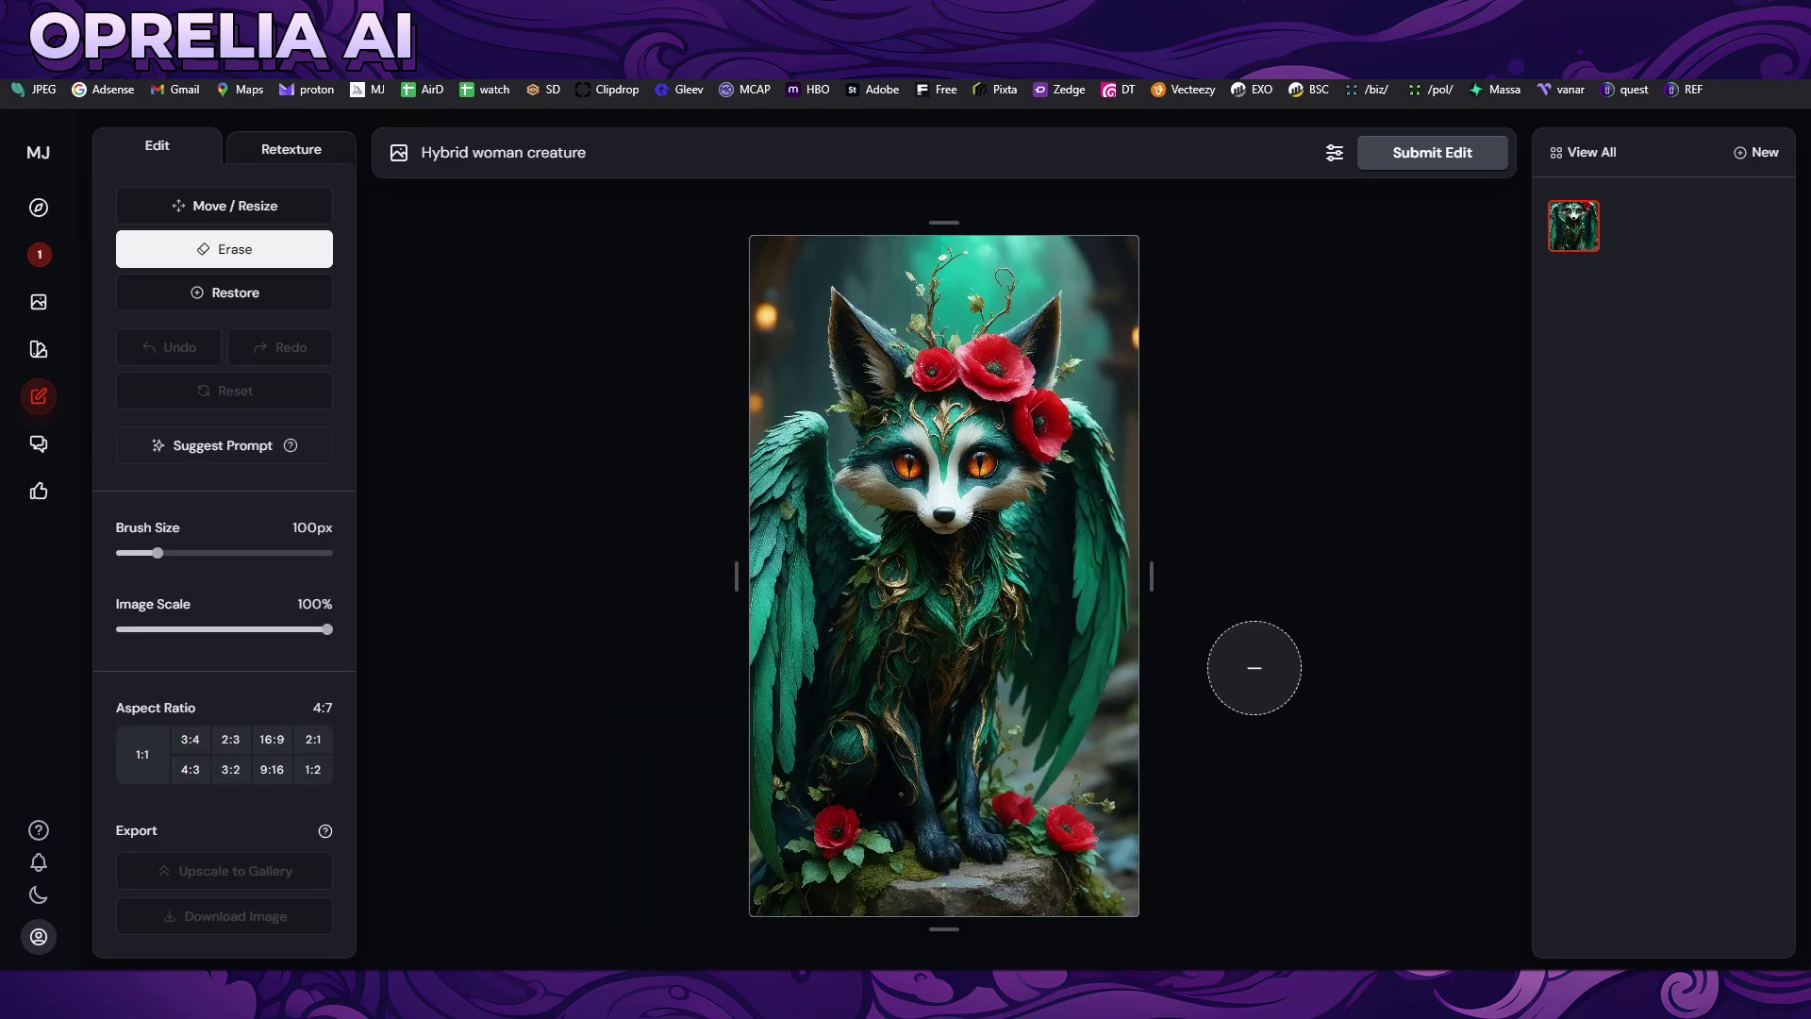
Extend the fox canvas leftward and generate a suggested prompt for the image.
{"action": "key", "text": "bracketleft"}
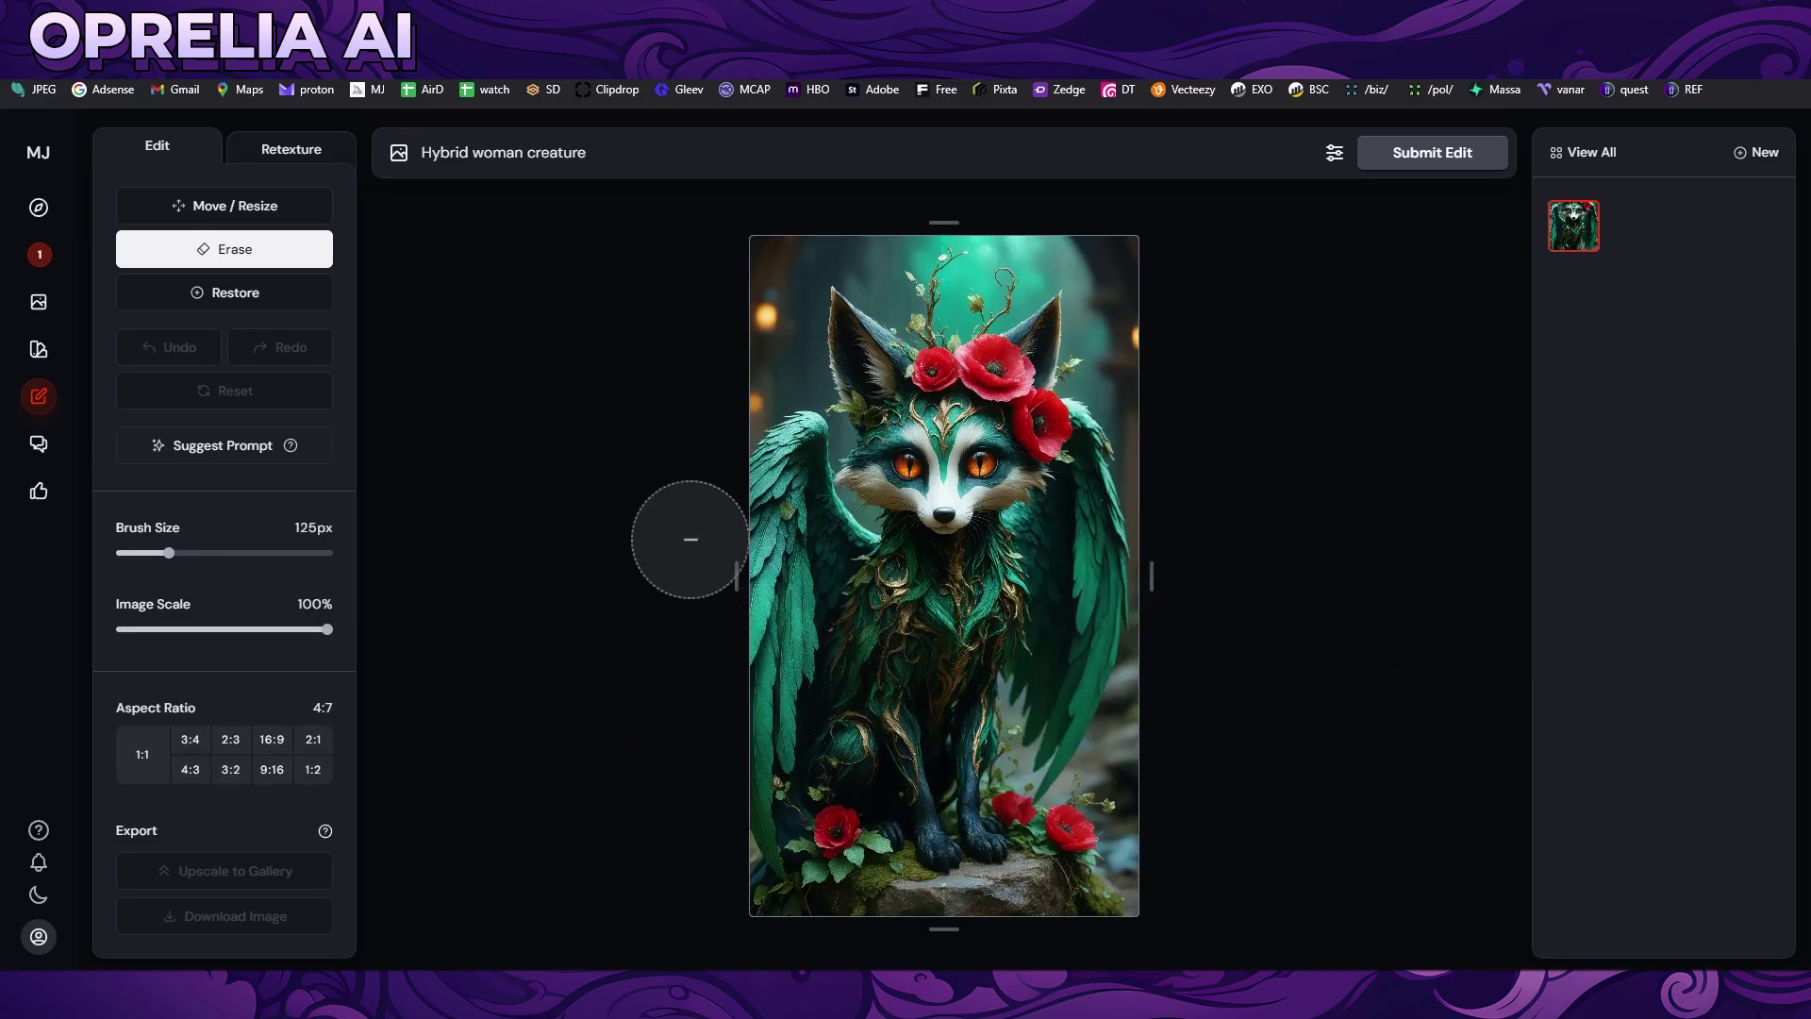
{"action": "left_click_drag", "start_coordinate": [739, 579], "coordinate": [691, 579]}
{"action": "left_click", "coordinate": [236, 445]}
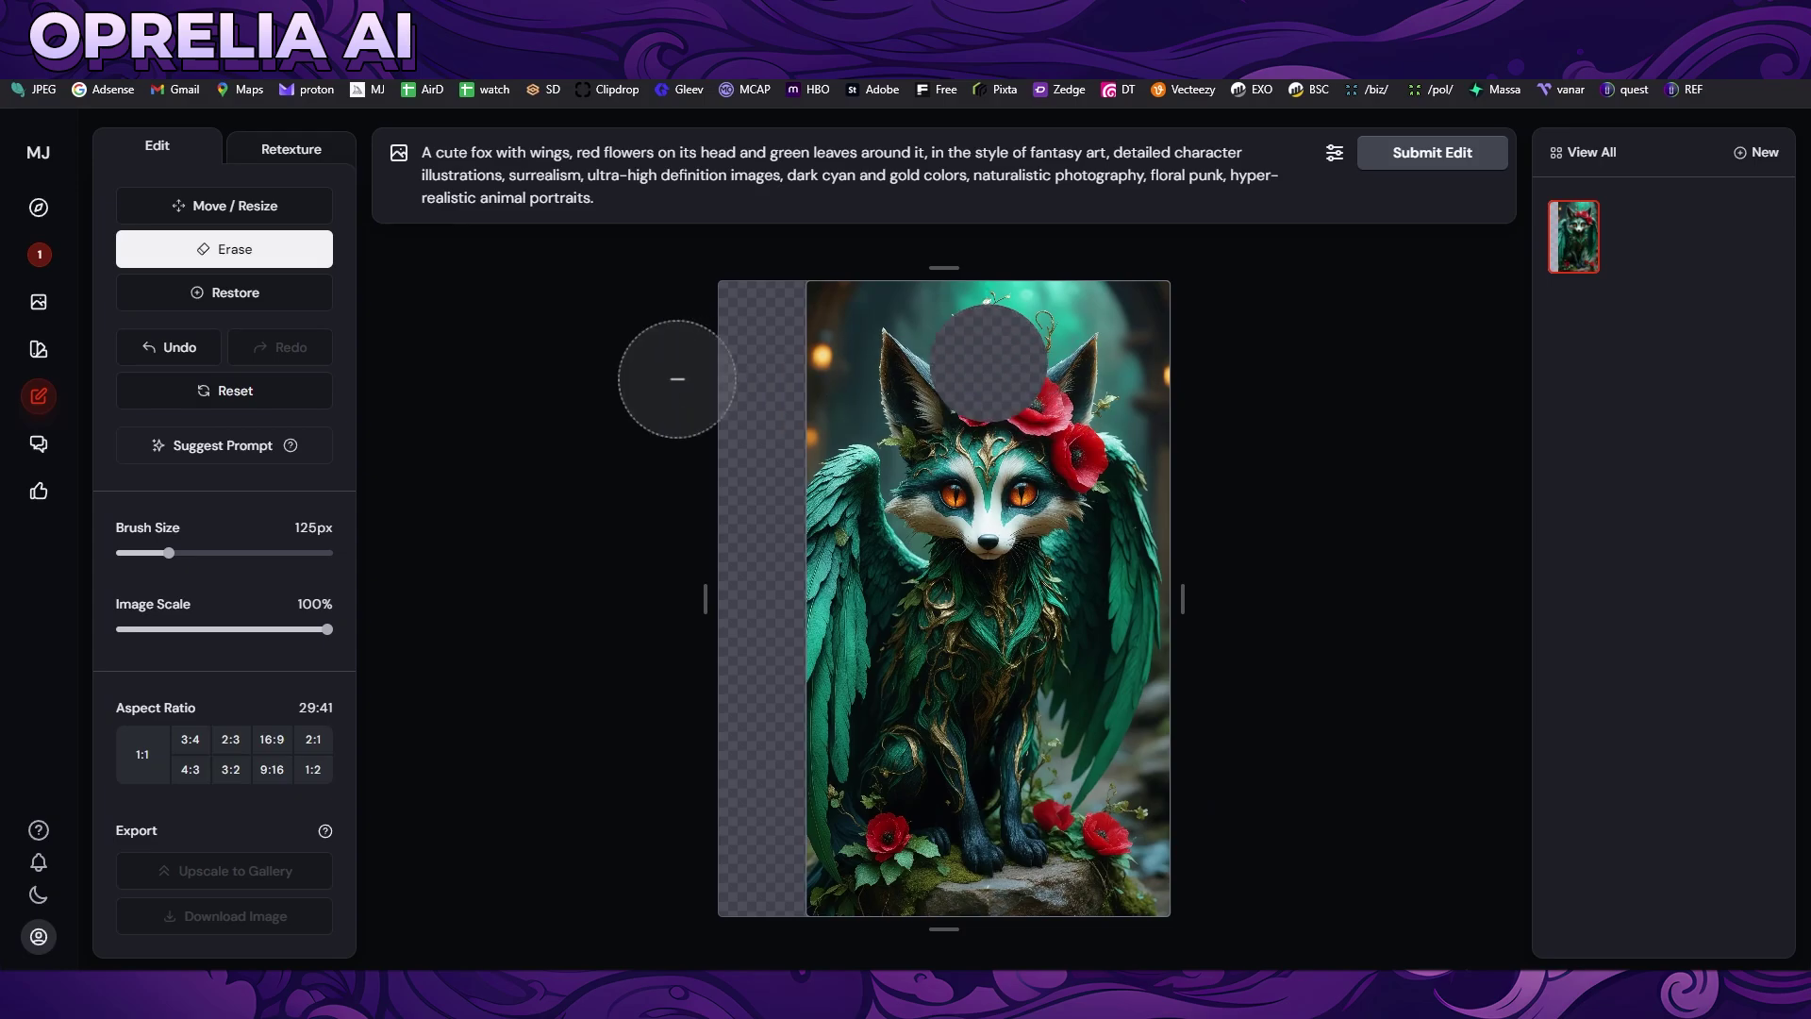
Erase the red flowers on the head, rock and bottom left at 80px, then submit.
{"action": "left_click_drag", "start_coordinate": [180, 551], "coordinate": [149, 553]}
{"action": "mouse_move", "coordinate": [973, 399]}
{"action": "left_mouse_down"}
{"action": "mouse_move", "coordinate": [1047, 406]}
{"action": "mouse_move", "coordinate": [1090, 453]}
{"action": "left_mouse_up"}
{"action": "left_click_drag", "start_coordinate": [1056, 809], "coordinate": [1112, 839]}
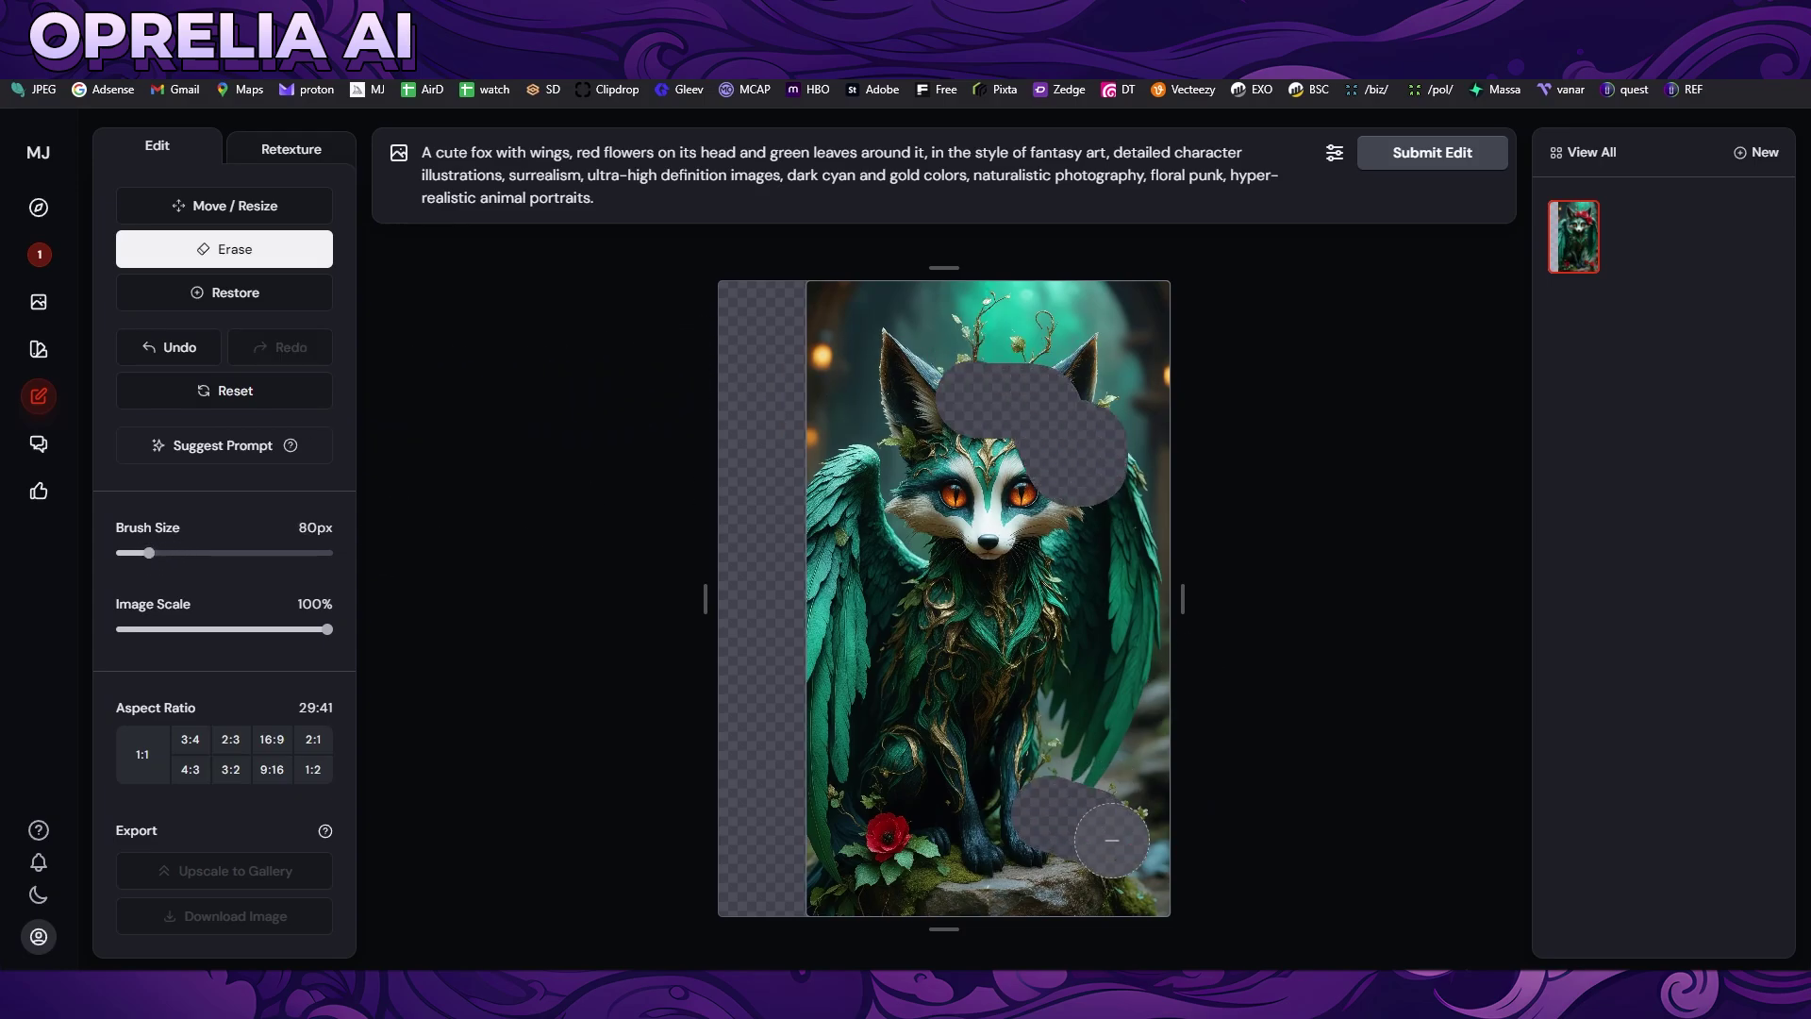
{"action": "left_click", "coordinate": [892, 841]}
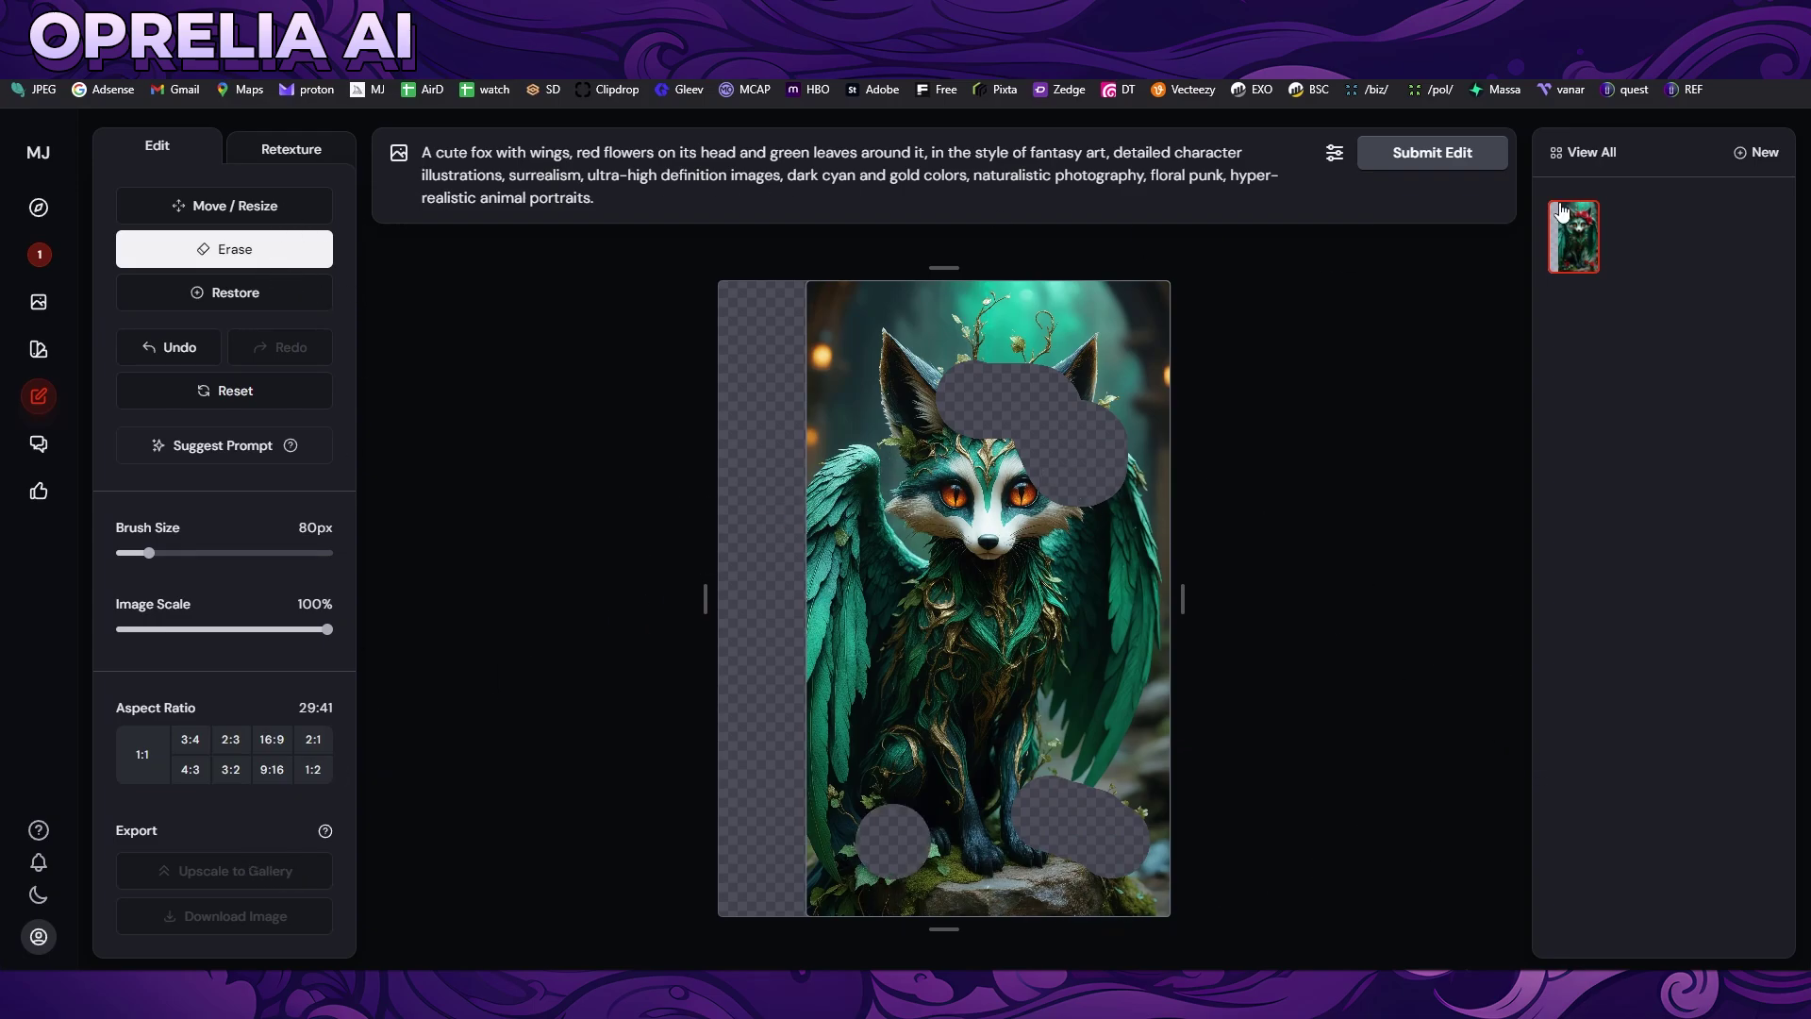
{"action": "left_click", "coordinate": [1485, 156]}
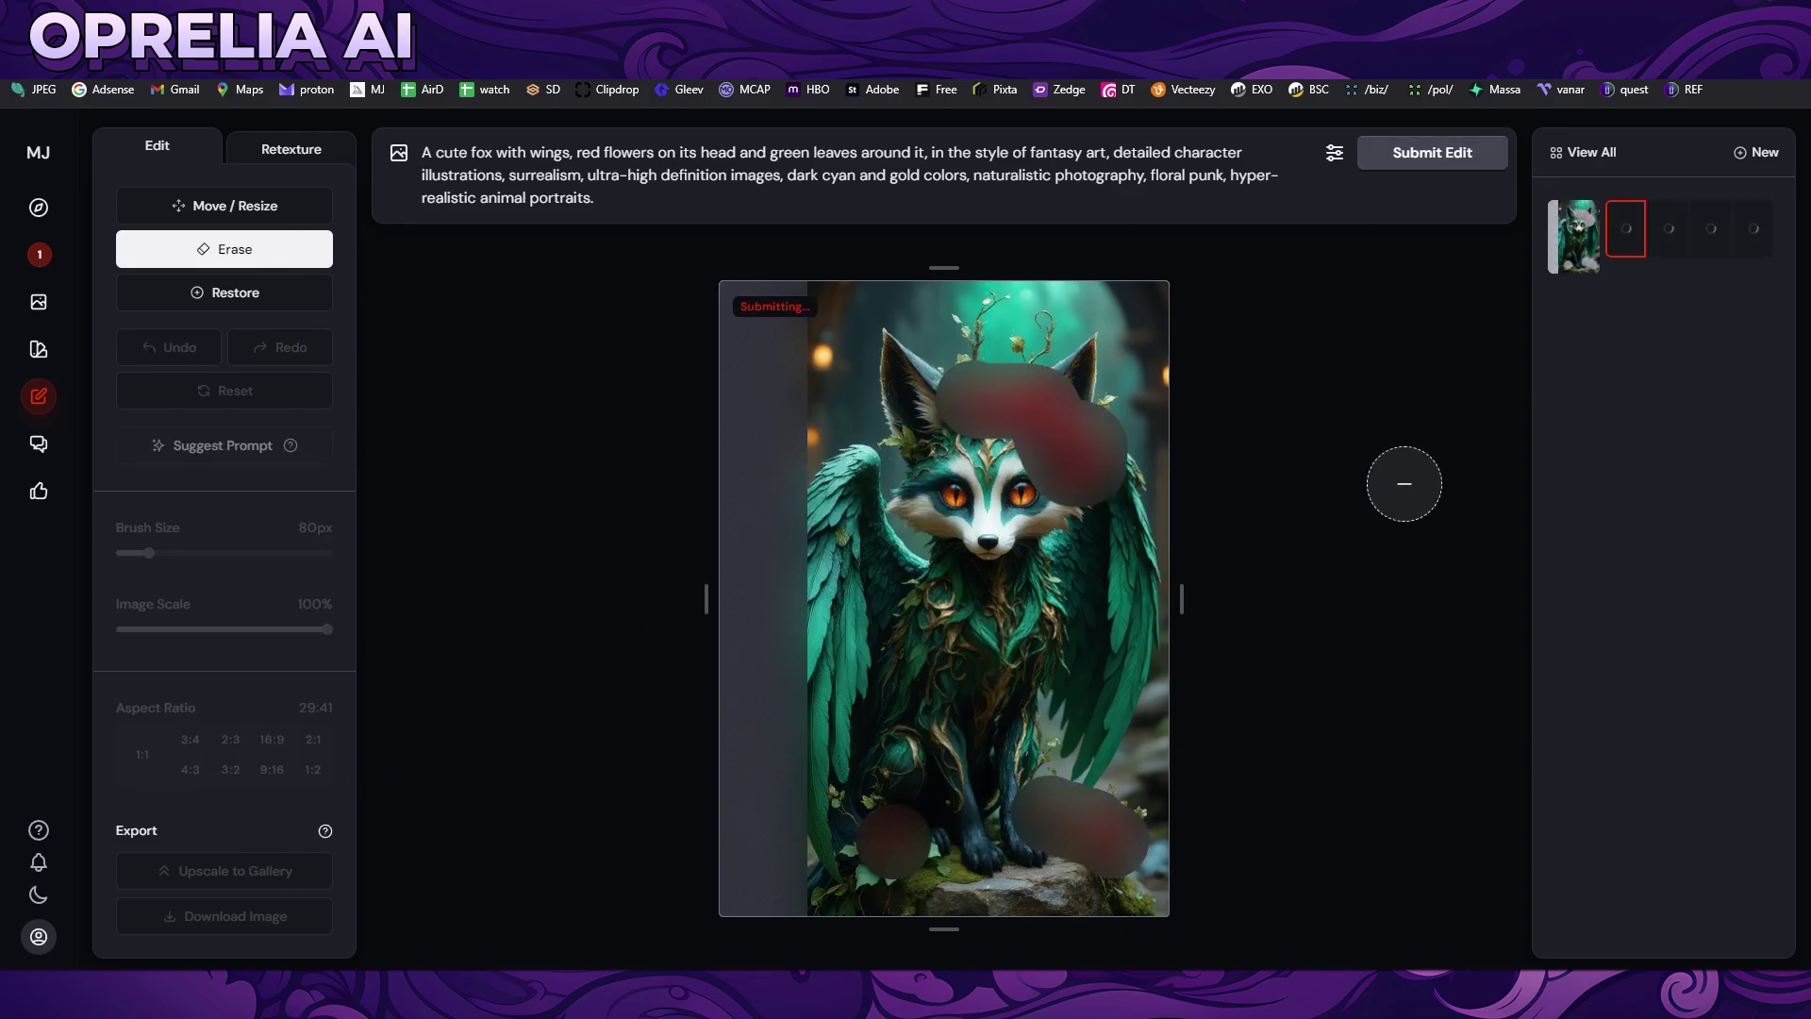
Queue a retexture of the original winged fox, then return to regular editing.
{"action": "left_click", "coordinate": [274, 157]}
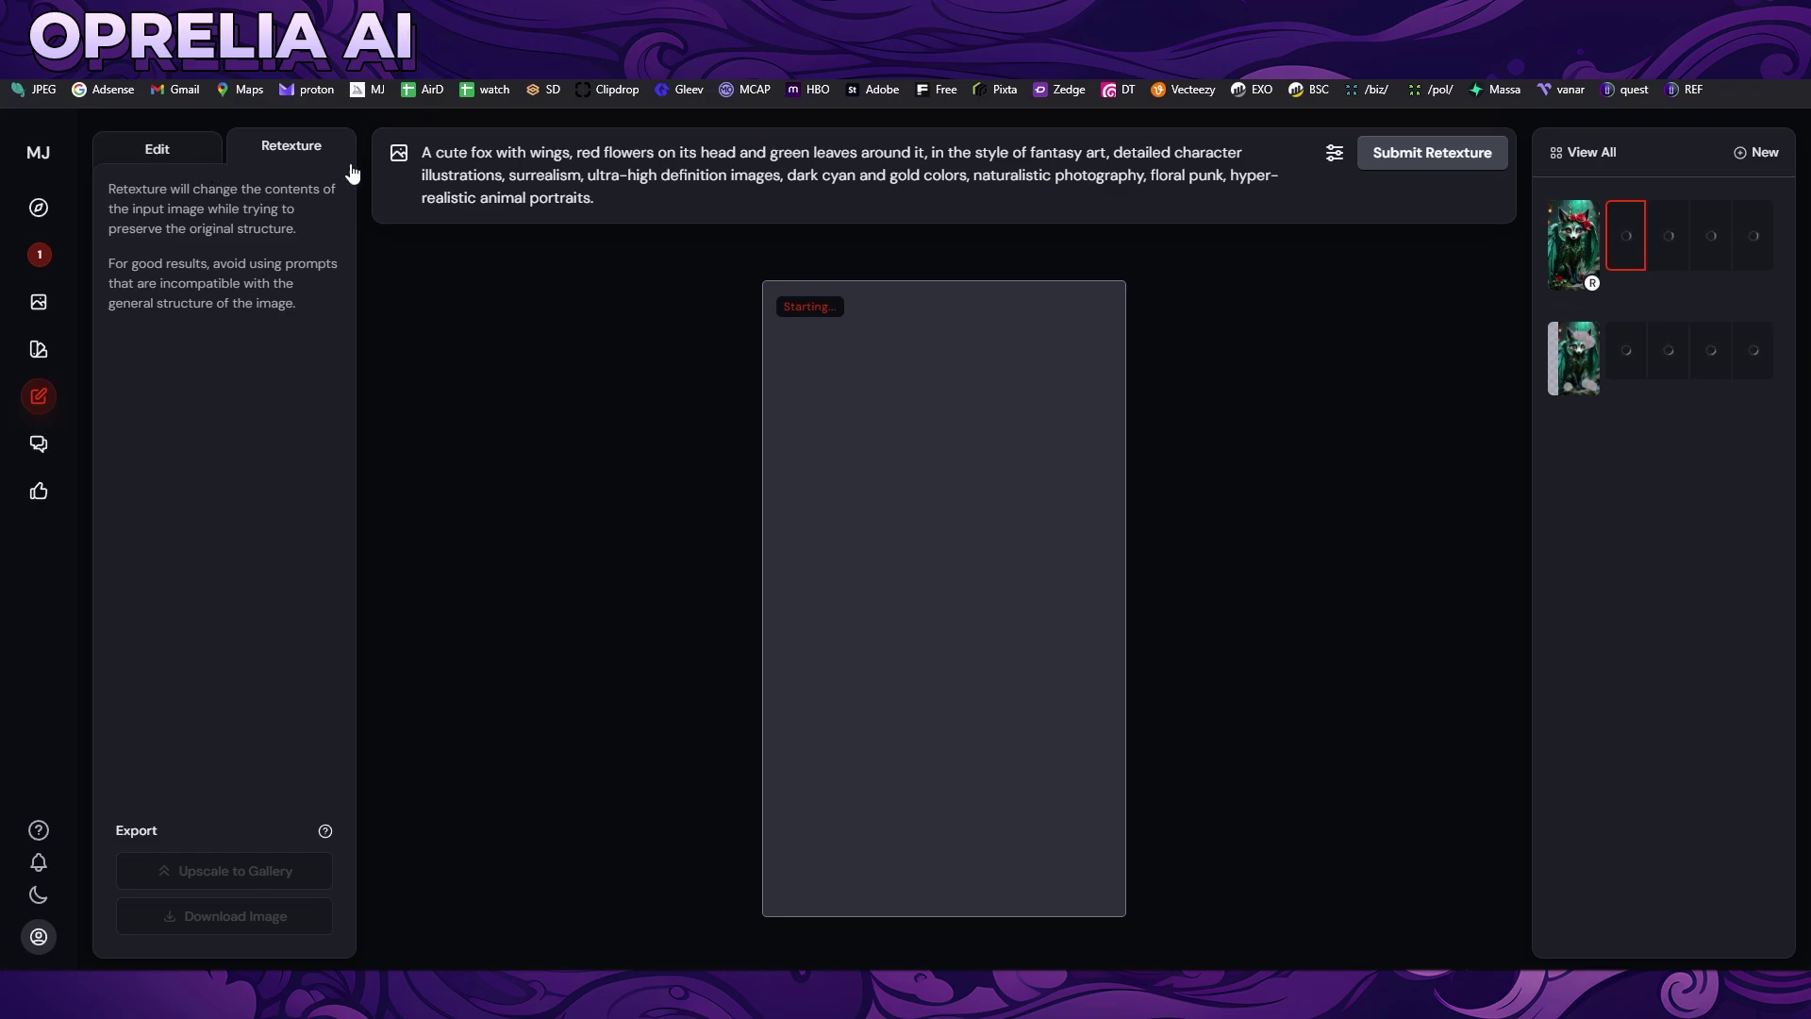
{"action": "left_click", "coordinate": [185, 162]}
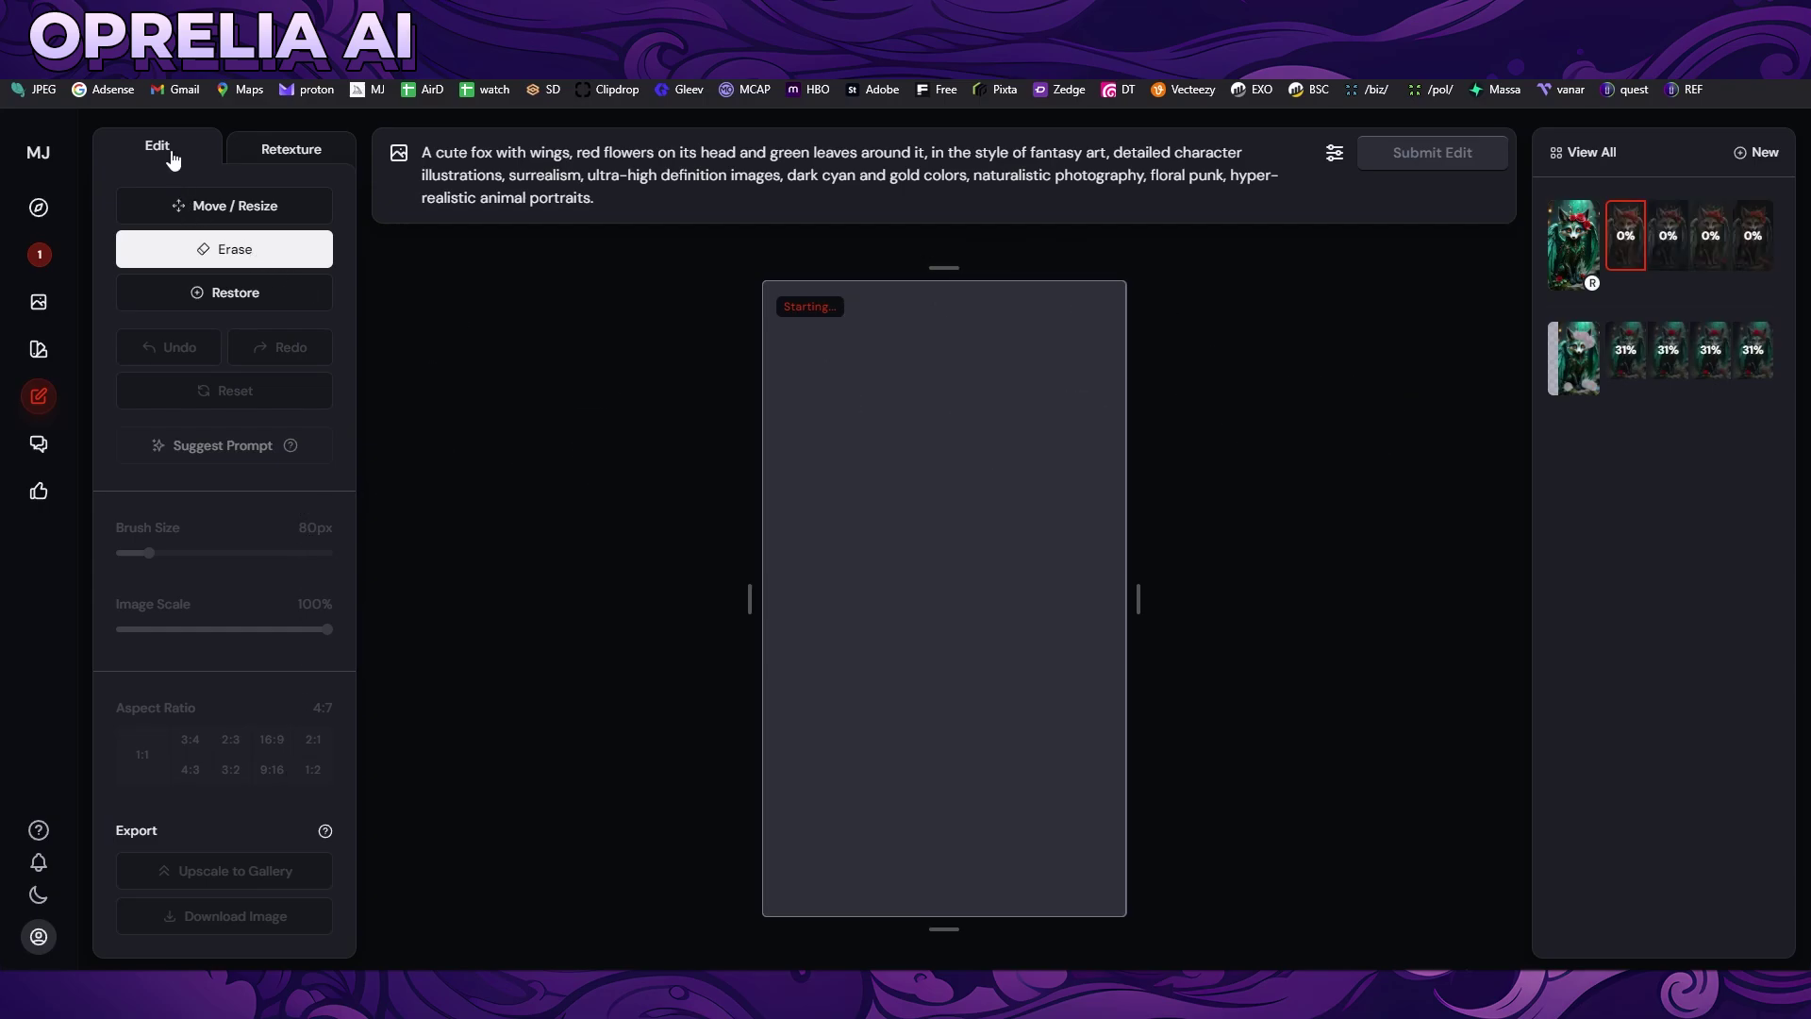
Upload the anime girl with sword, apply a suggested prompt at 9:16, and submit the edit.
{"action": "left_click", "coordinate": [39, 397]}
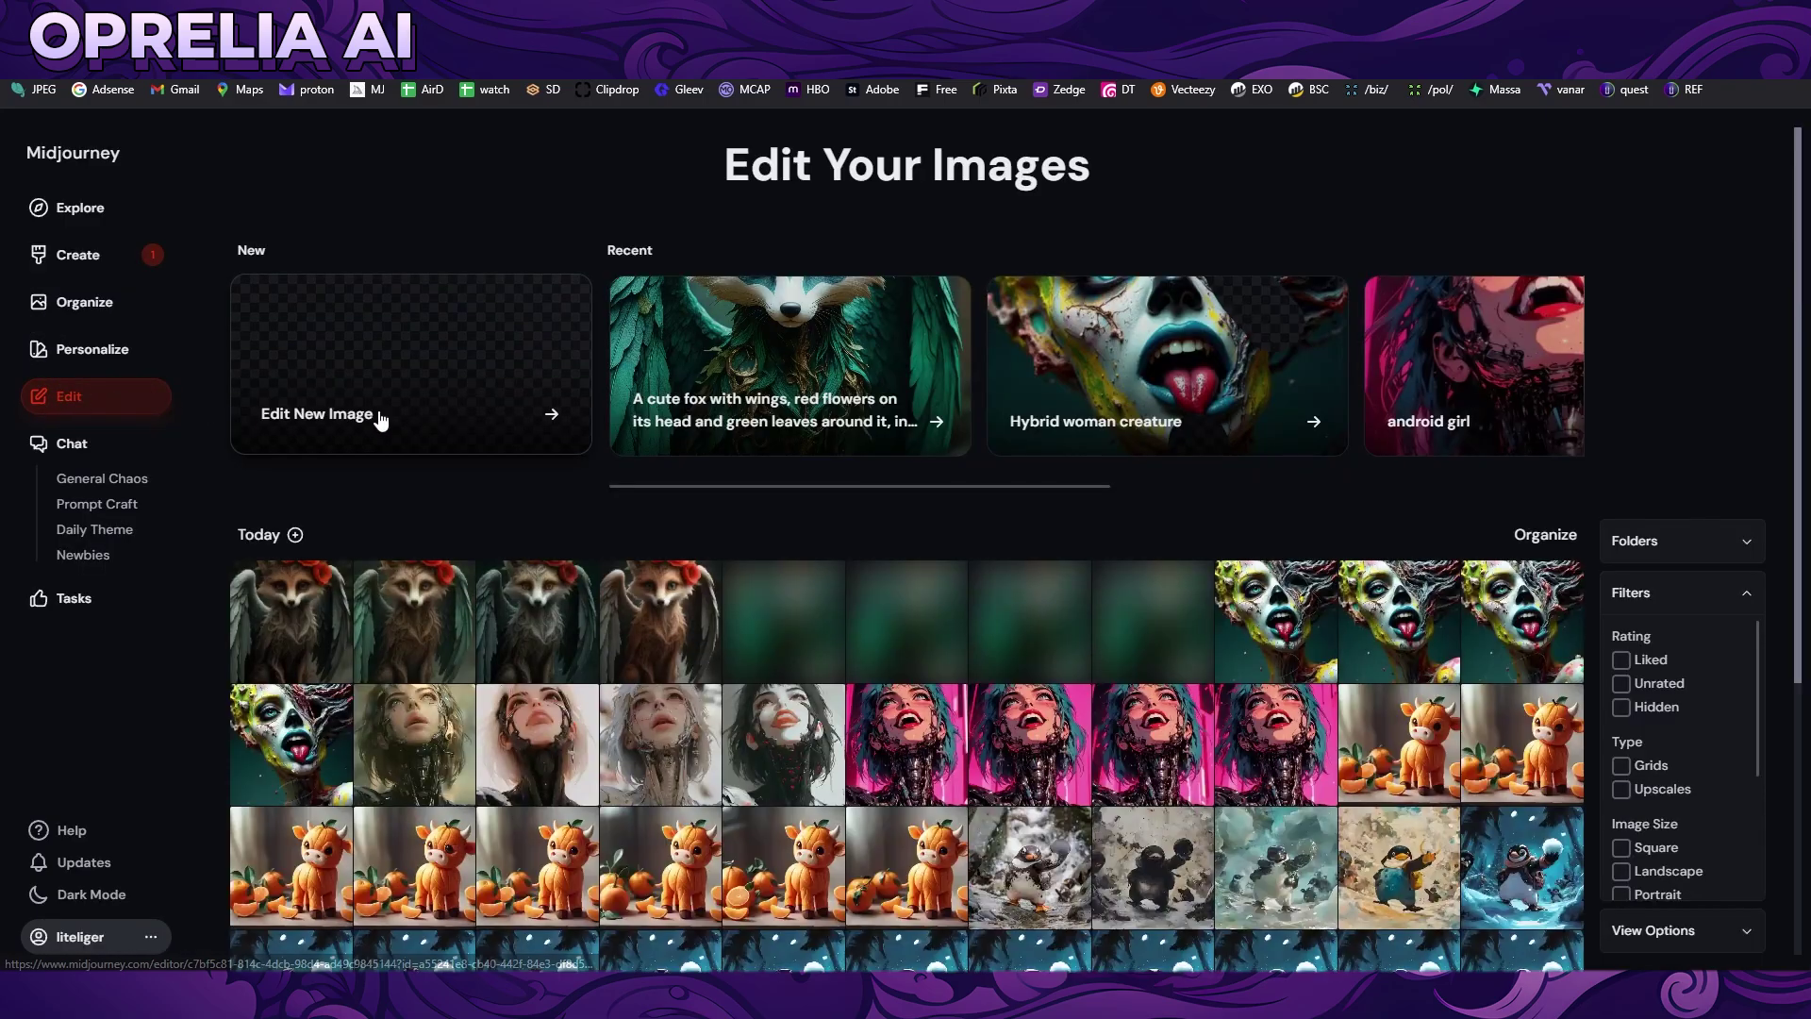
{"action": "left_click", "coordinate": [381, 421]}
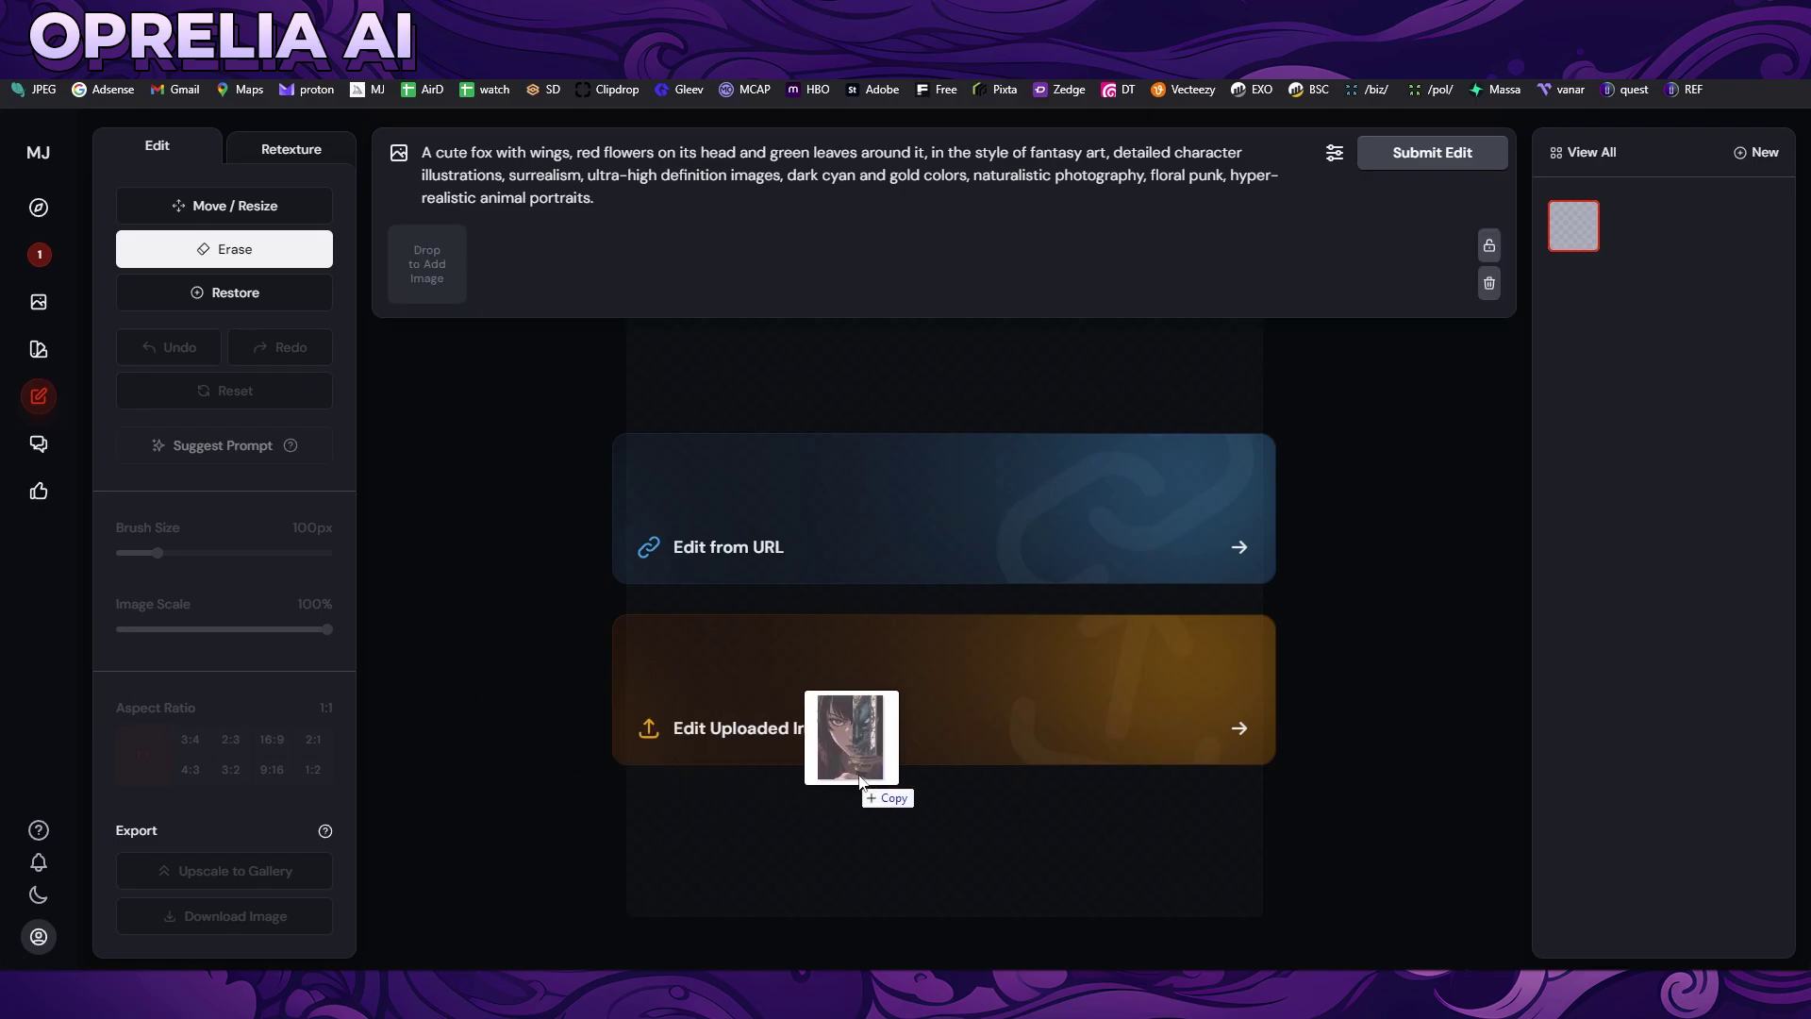
{"action": "left_click_drag", "start_coordinate": [853, 750], "coordinate": [877, 745]}
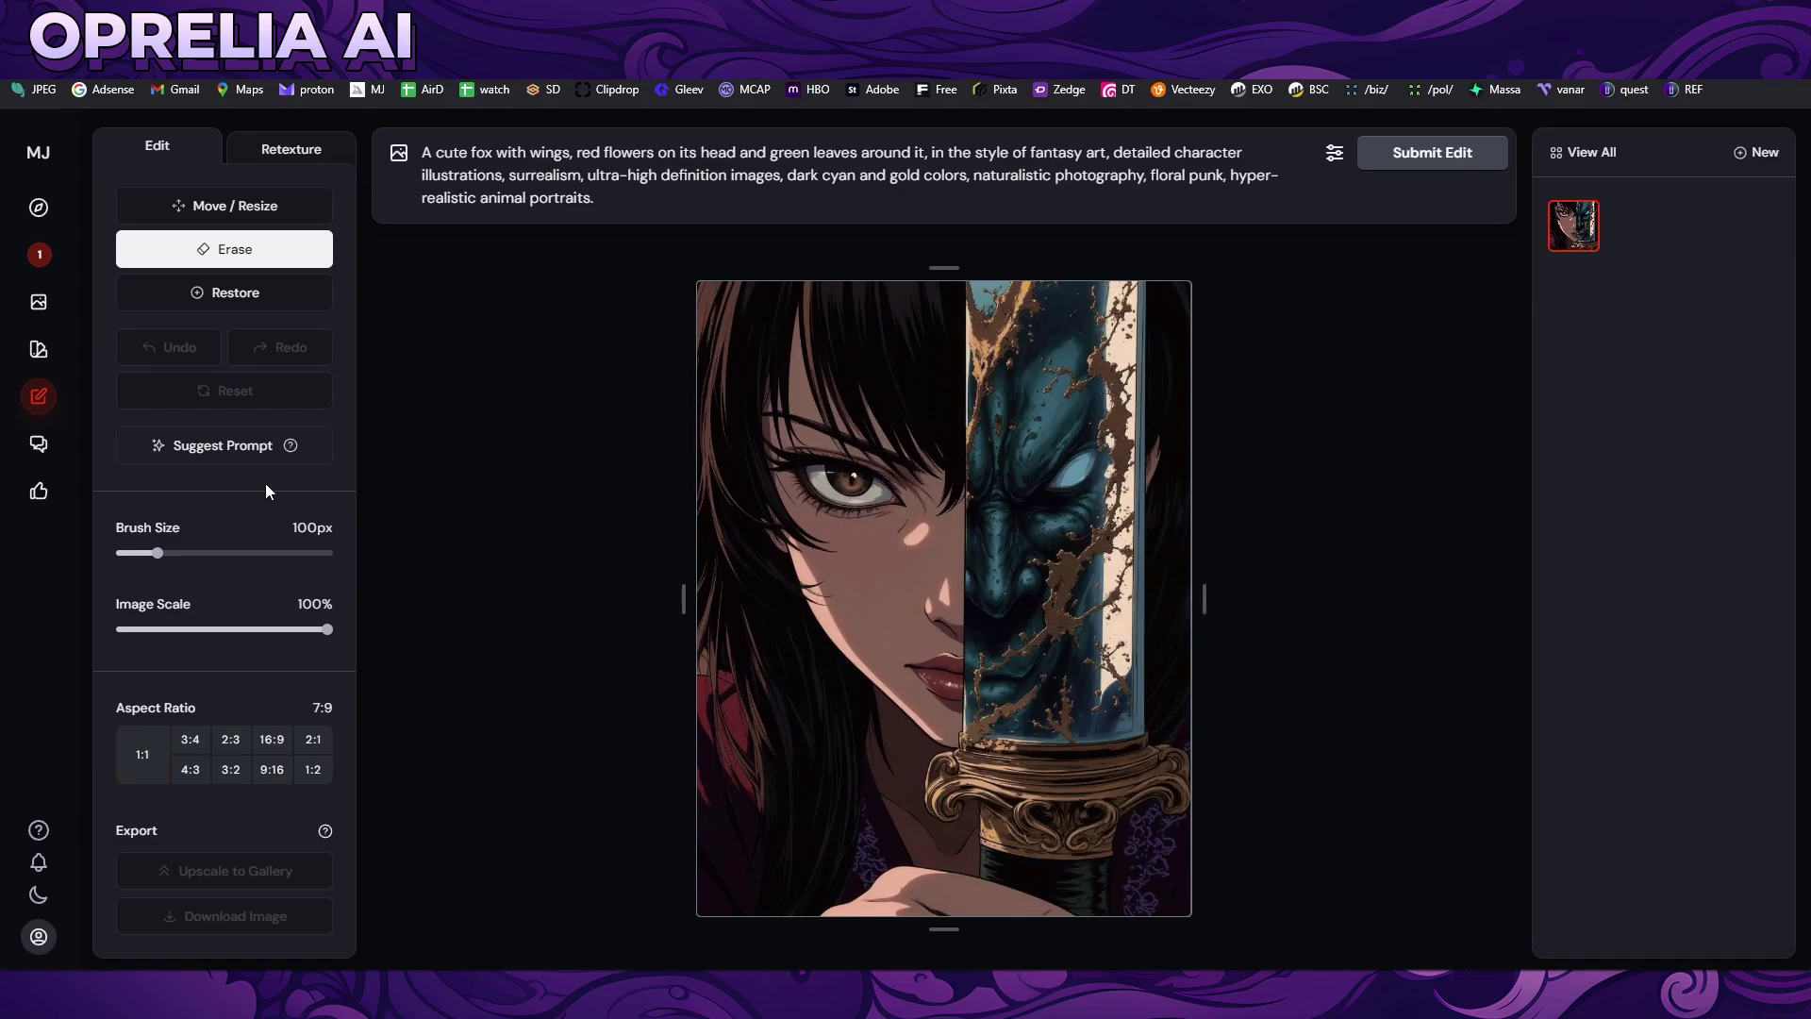
{"action": "left_click", "coordinate": [273, 452]}
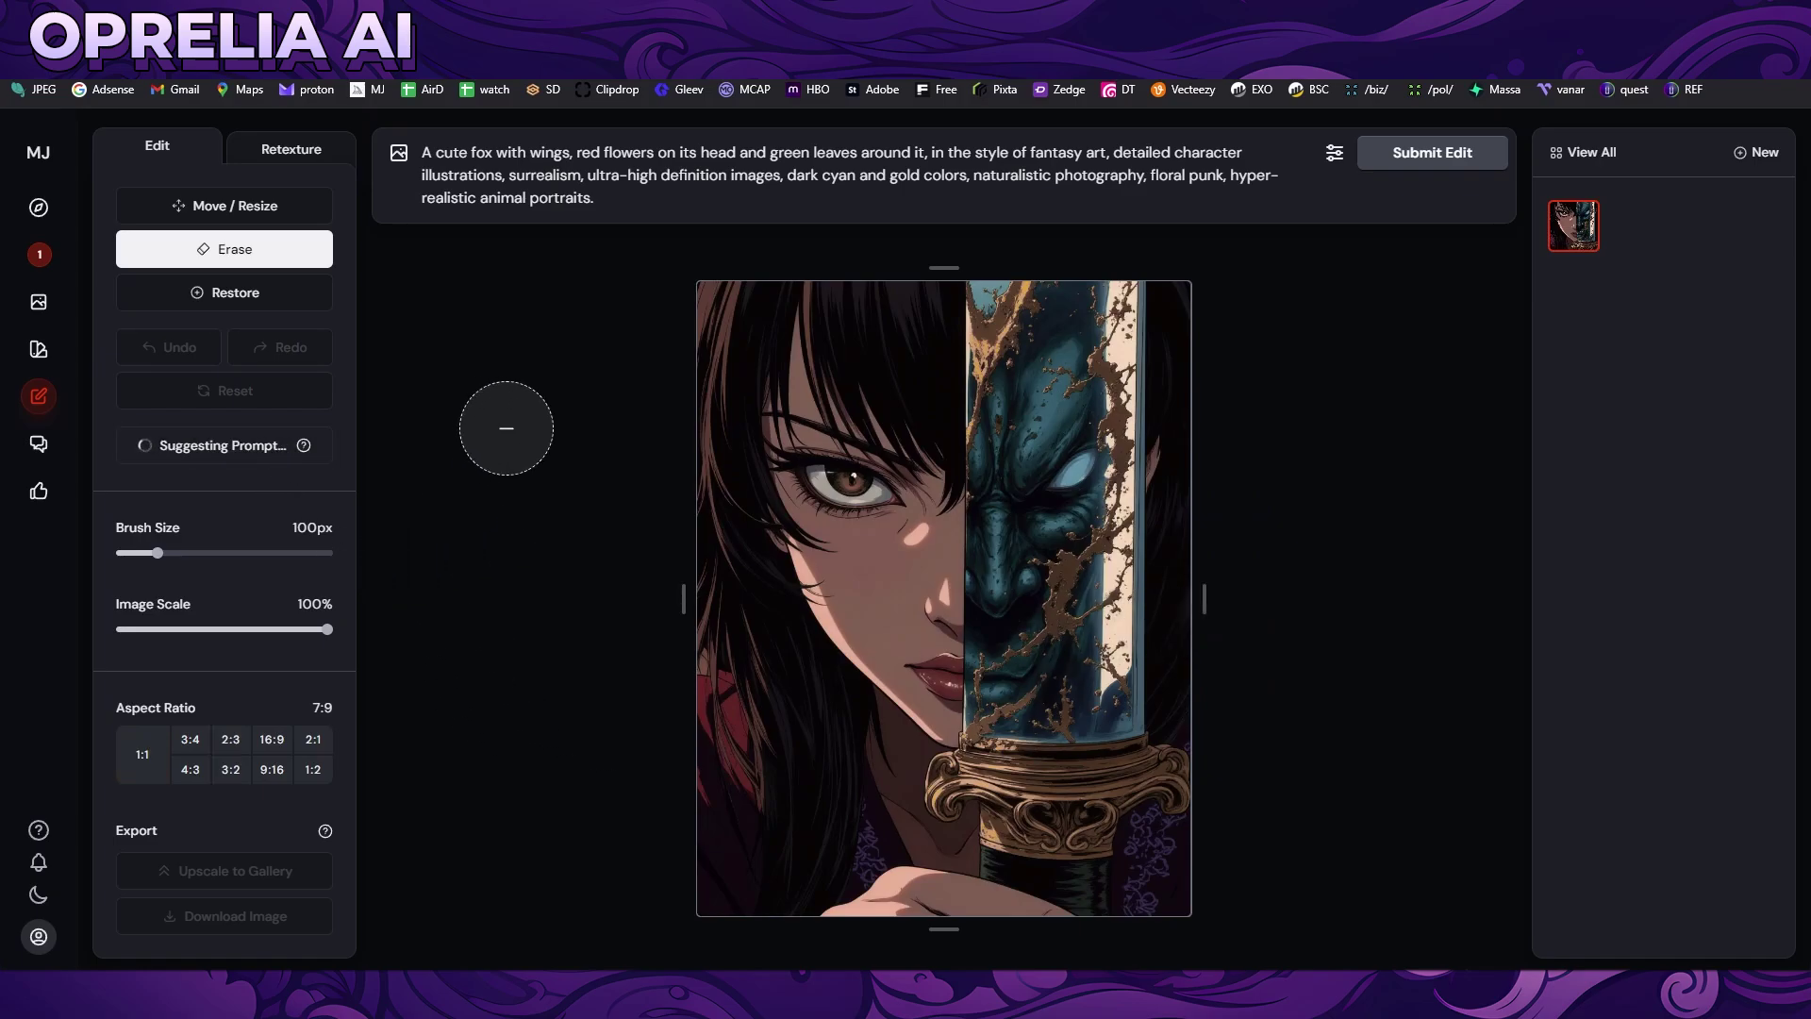
{"action": "left_click", "coordinate": [271, 770]}
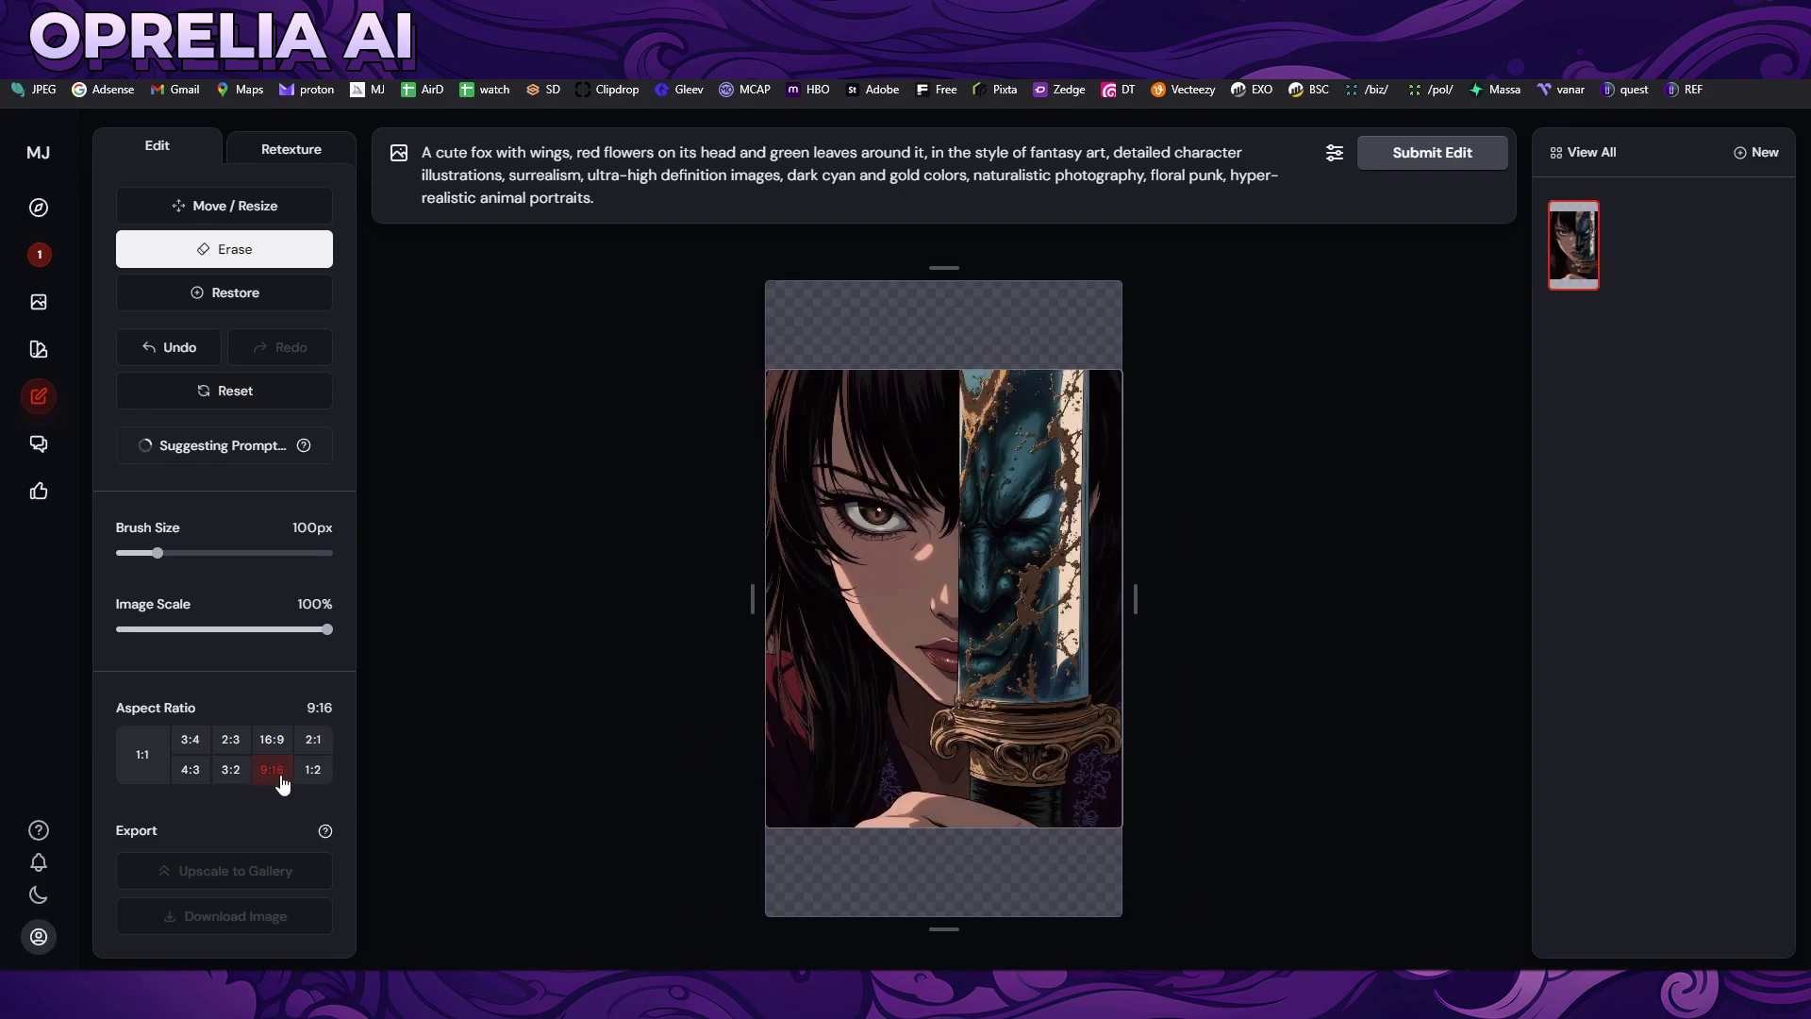
{"action": "left_click", "coordinate": [1468, 158]}
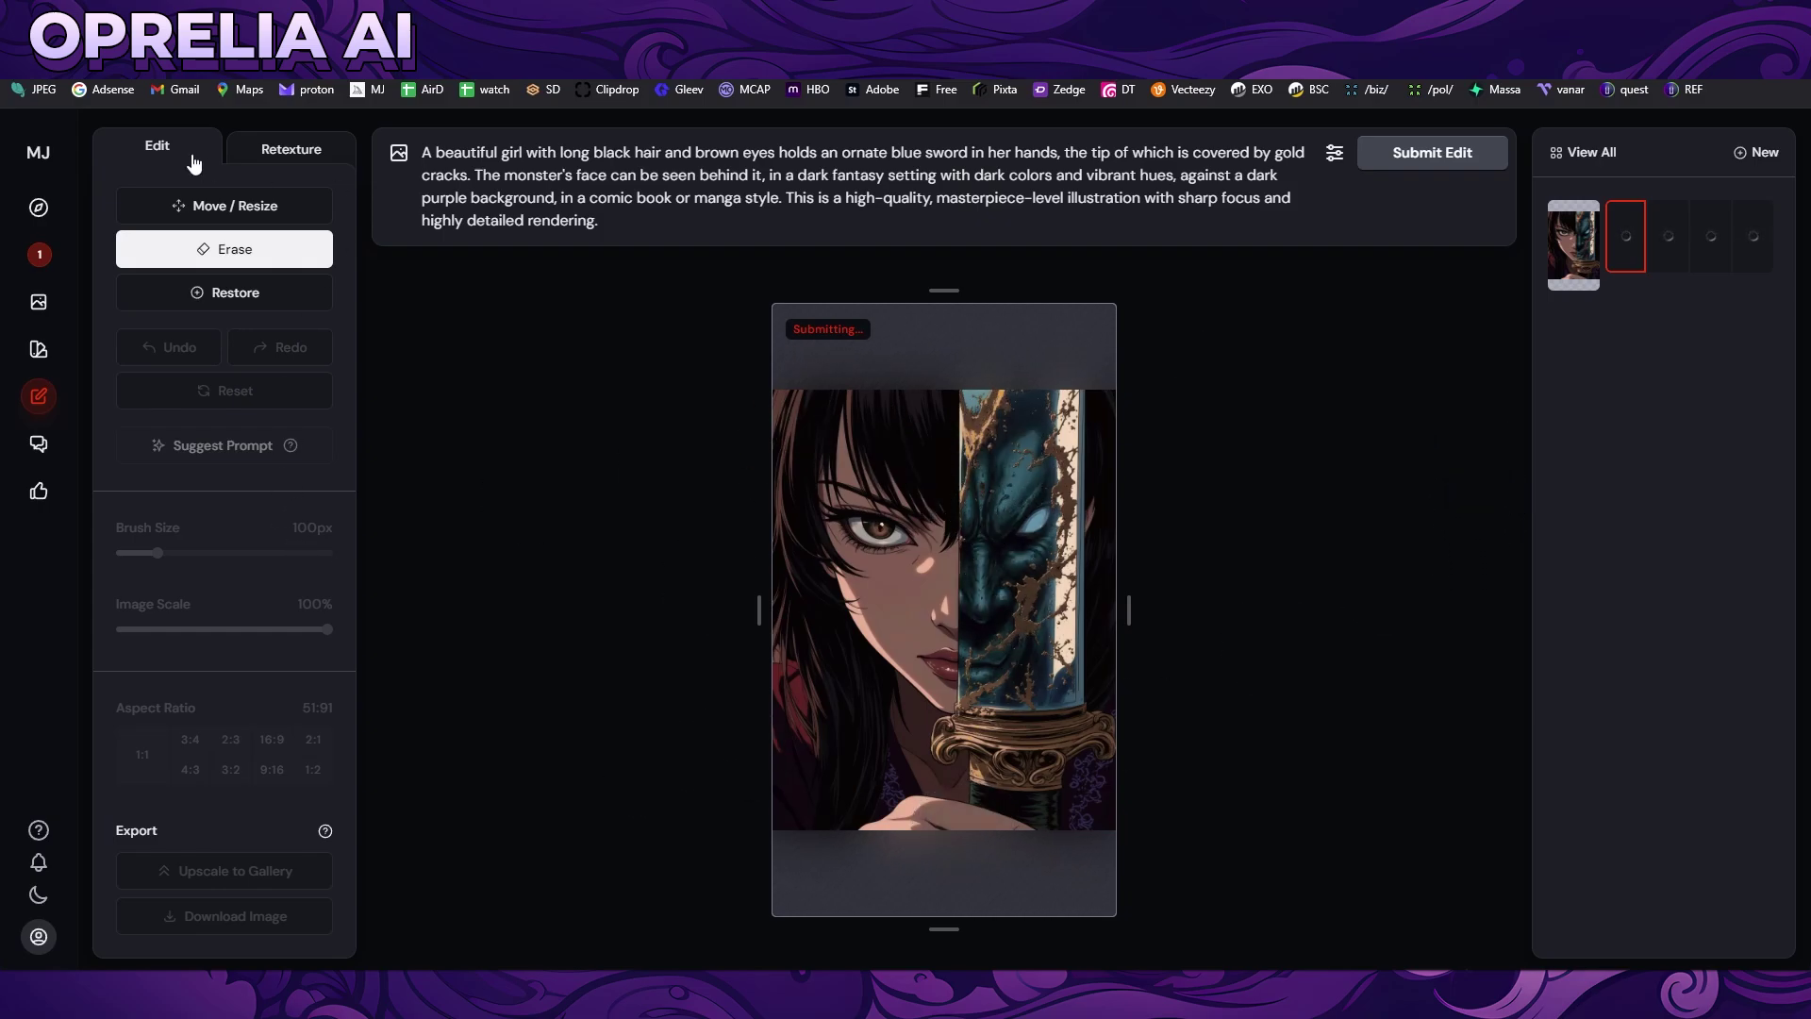
Open the winged fox edit and compare its five variants, ending on the first teal one.
{"action": "left_click", "coordinate": [38, 394]}
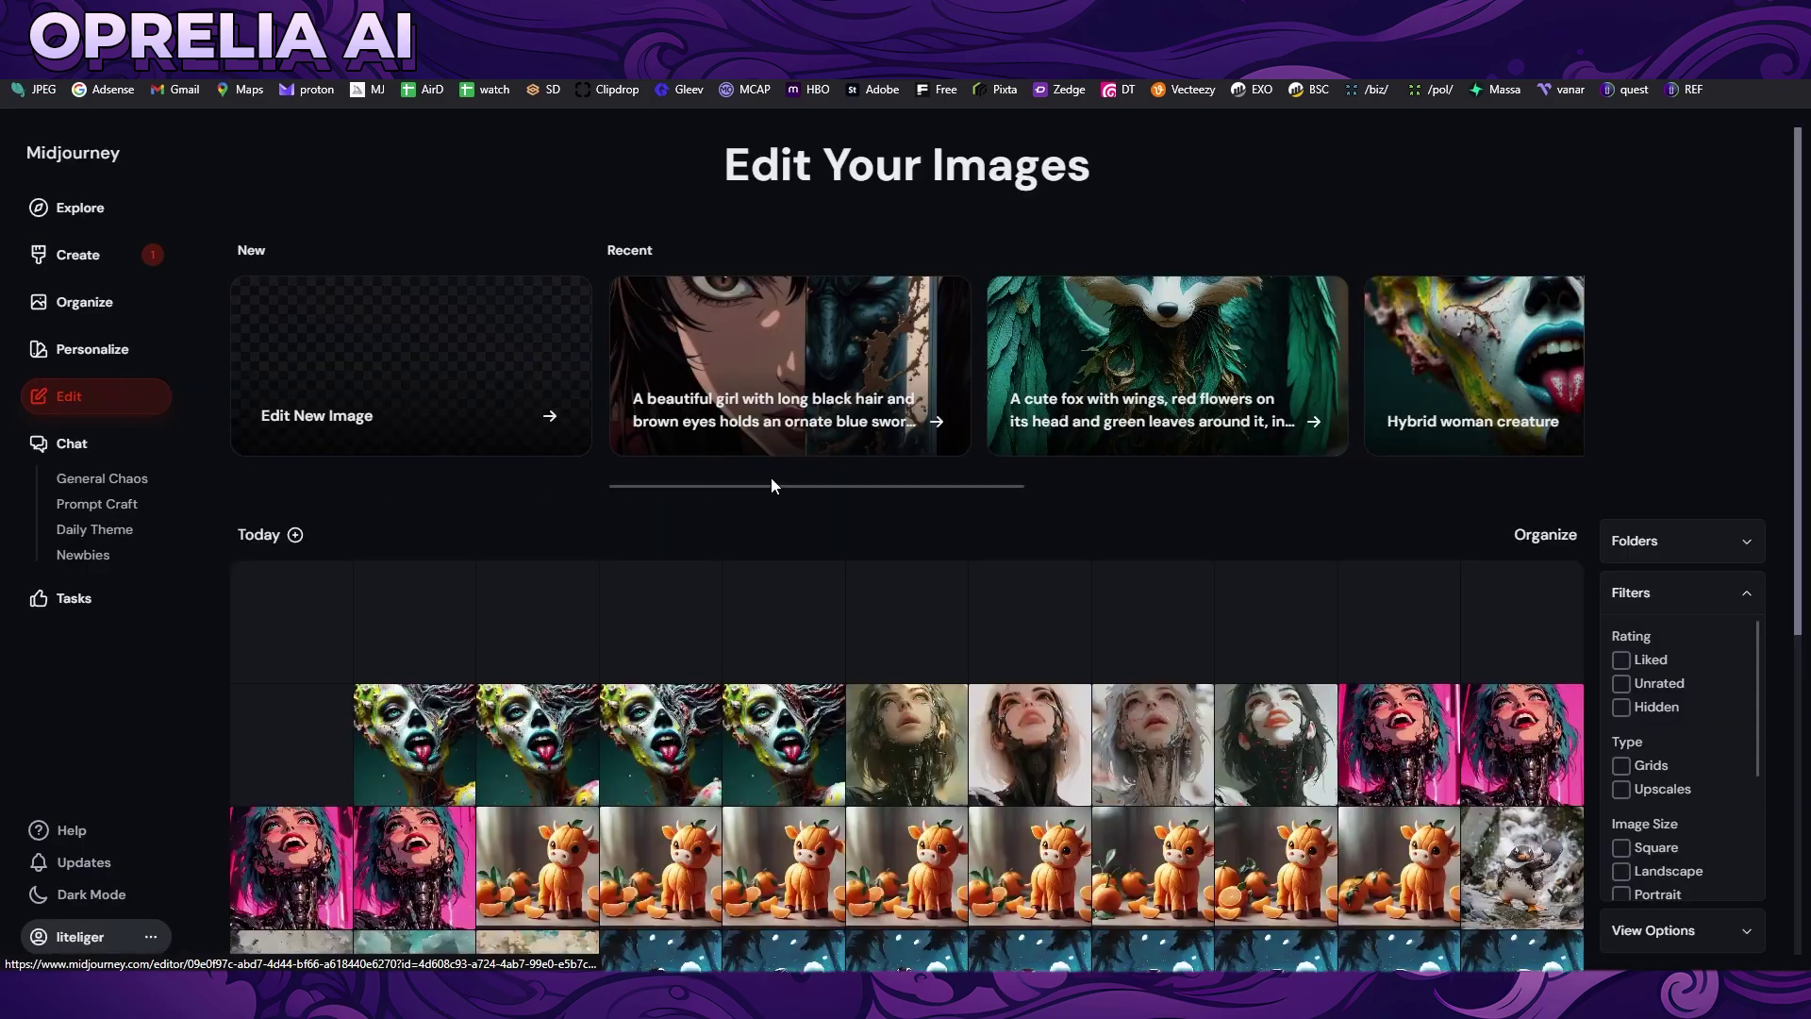
{"action": "left_click", "coordinate": [1169, 396]}
{"action": "left_click", "coordinate": [1638, 262]}
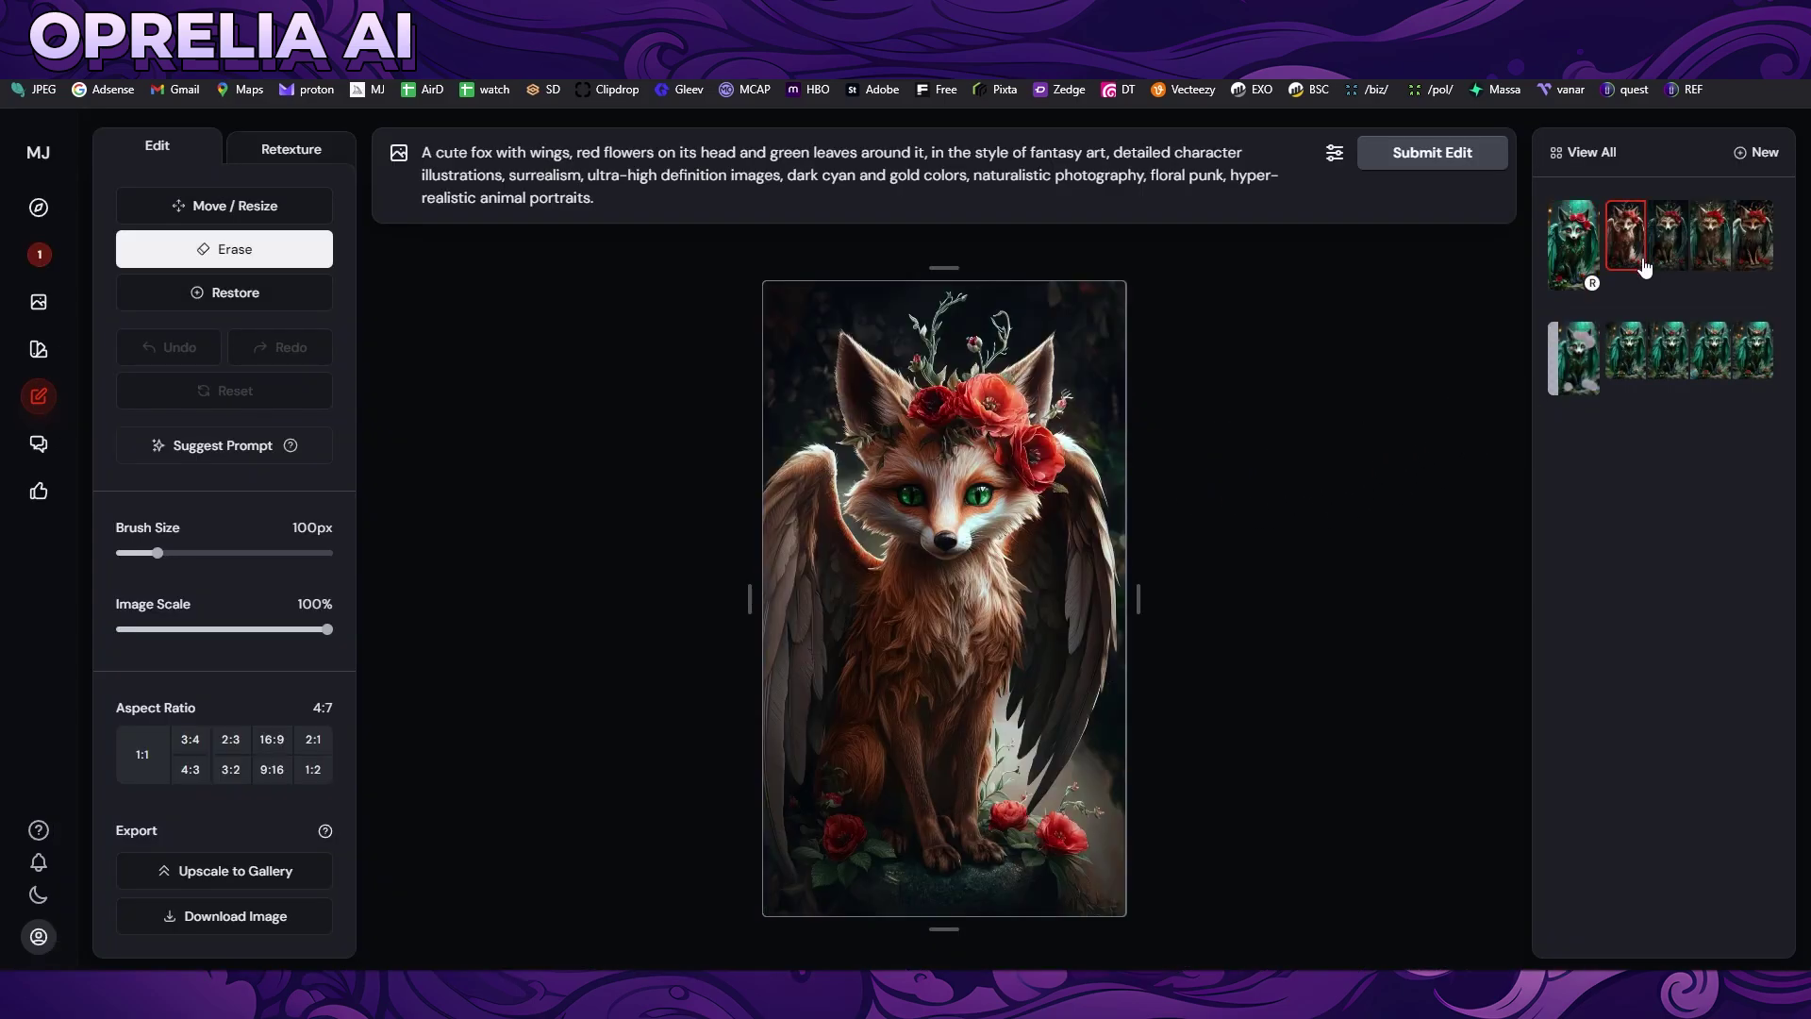
{"action": "left_click", "coordinate": [1666, 257]}
{"action": "left_click", "coordinate": [1700, 256]}
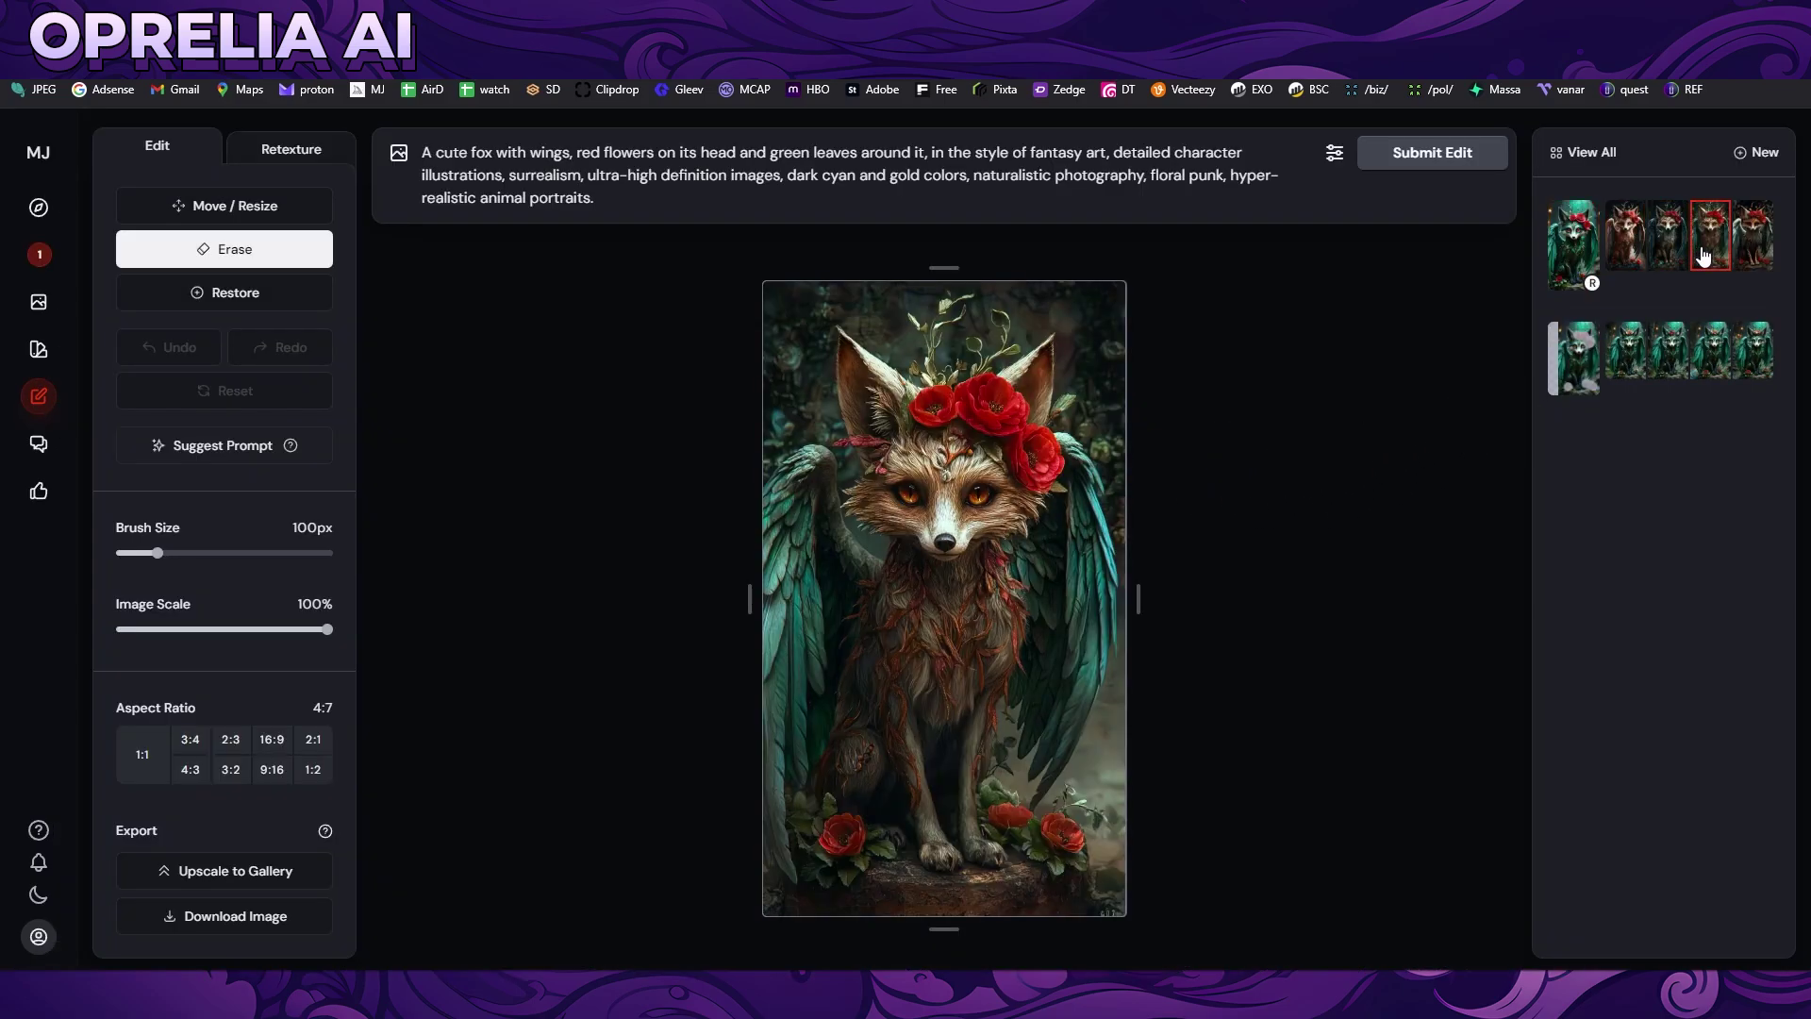
{"action": "left_click", "coordinate": [1754, 255]}
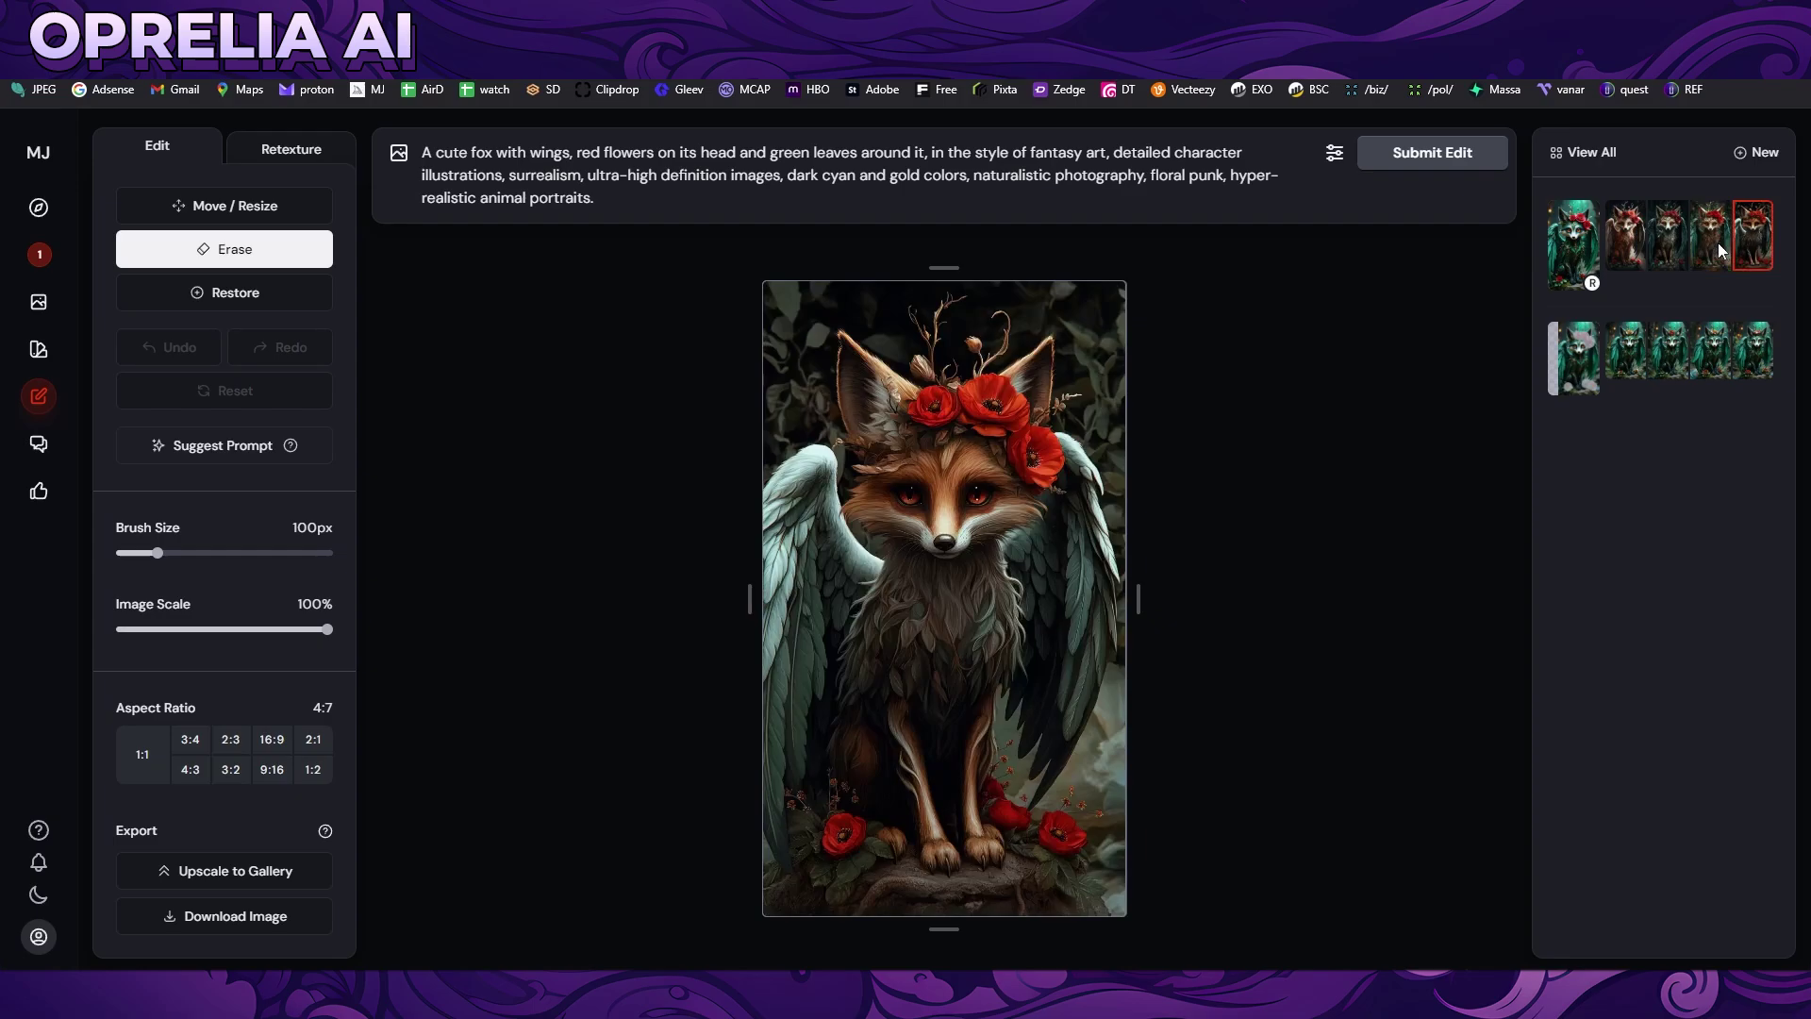
{"action": "left_click", "coordinate": [1720, 249]}
{"action": "left_click", "coordinate": [1645, 247]}
{"action": "left_click", "coordinate": [1600, 240]}
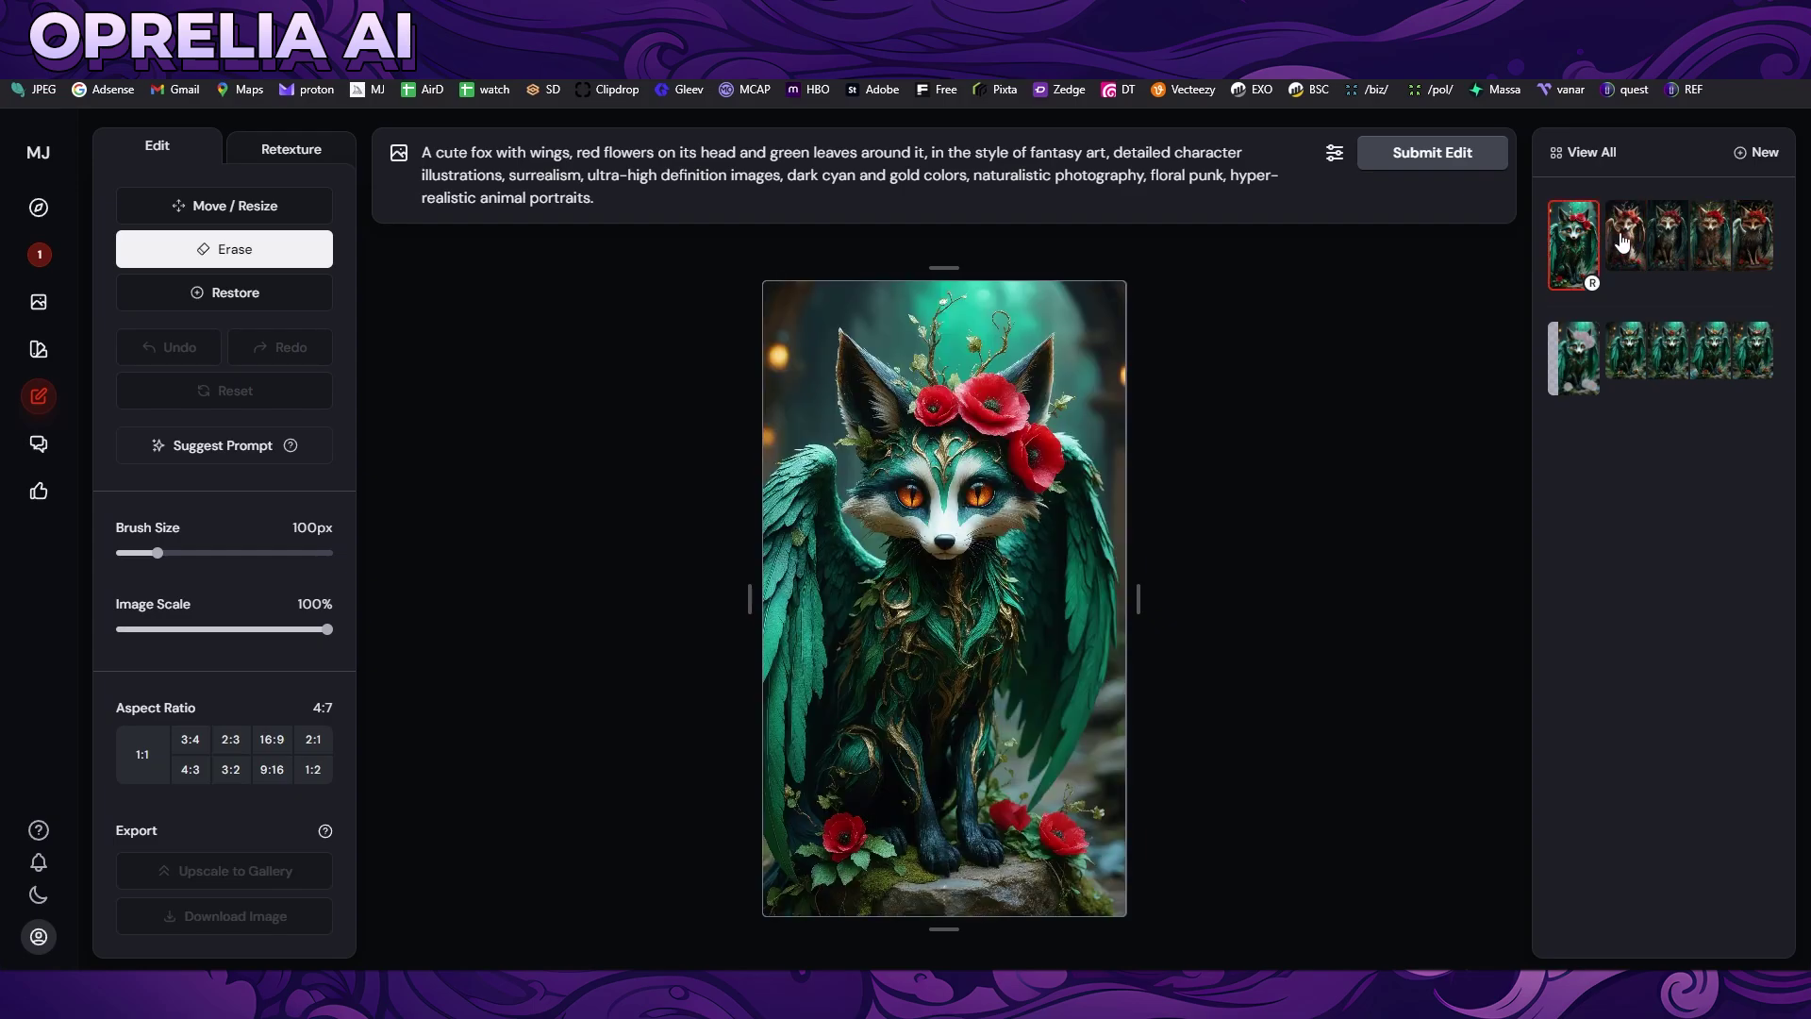
{"action": "scroll", "coordinate": [1000, 533], "scroll_direction": "up", "scroll_amount": 3}
Reset image scale to 100%, shrink the brush to 10px, and switch to Restore.
{"action": "left_click_drag", "start_coordinate": [330, 639], "coordinate": [179, 629]}
{"action": "left_click", "coordinate": [321, 630]}
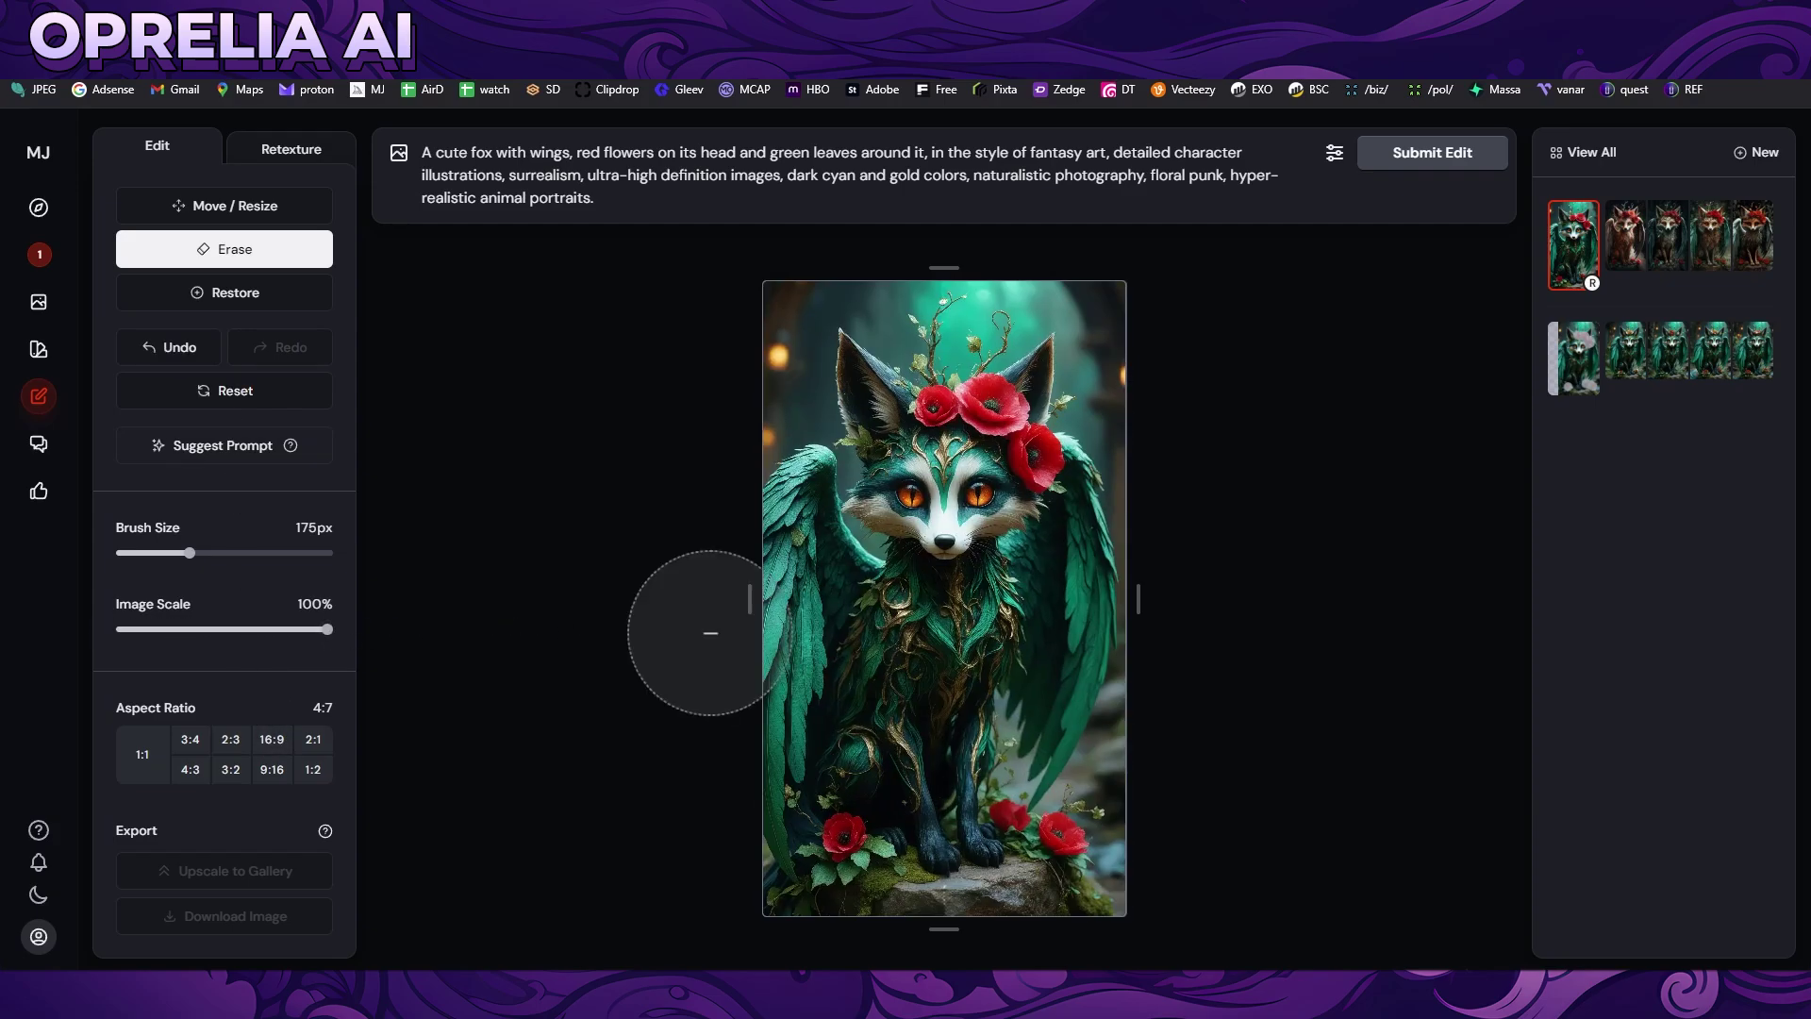
{"action": "key", "text": "bracketright"}
{"action": "key", "text": "bracketright"}
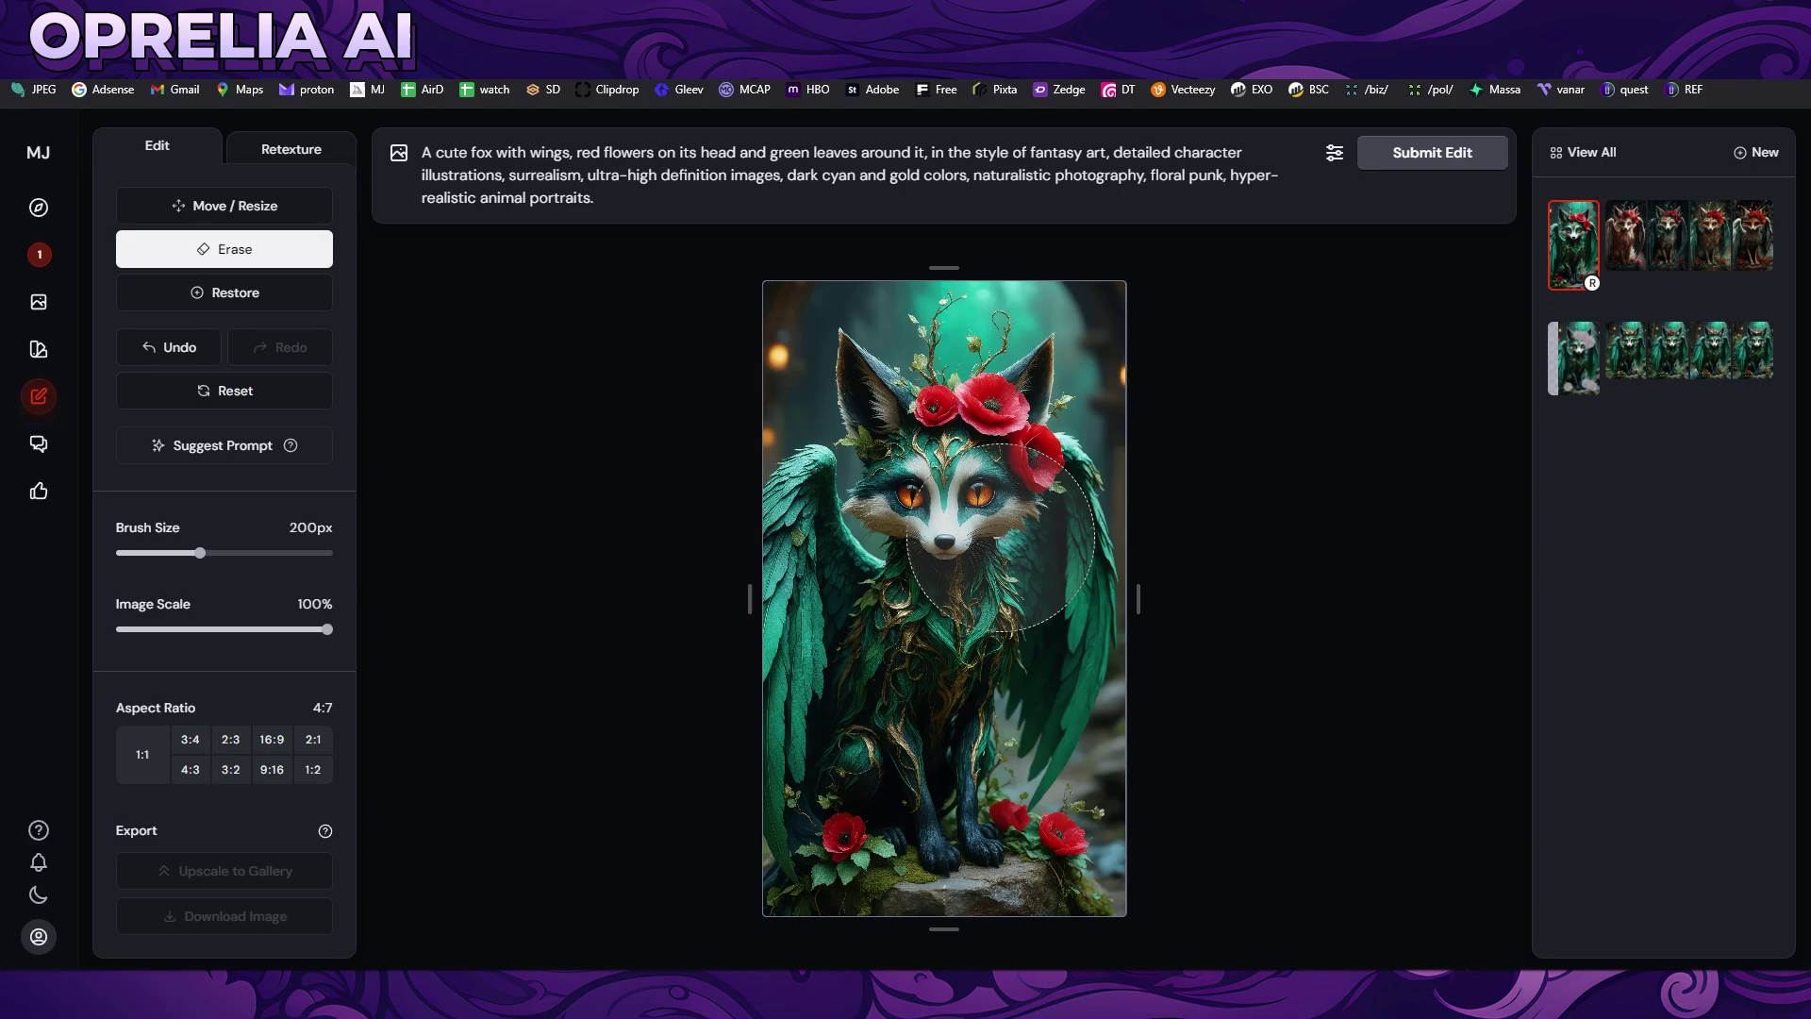
{"action": "key", "text": "bracketleft"}
{"action": "key", "text": "bracketleft"}
{"action": "key", "text": "bracketleft"}
{"action": "key", "text": "bracketleft"}
{"action": "key", "text": "bracketleft"}
{"action": "key", "text": "bracketleft"}
{"action": "key", "text": "bracketleft"}
{"action": "key", "text": "bracketleft"}
{"action": "key", "text": "bracketleft"}
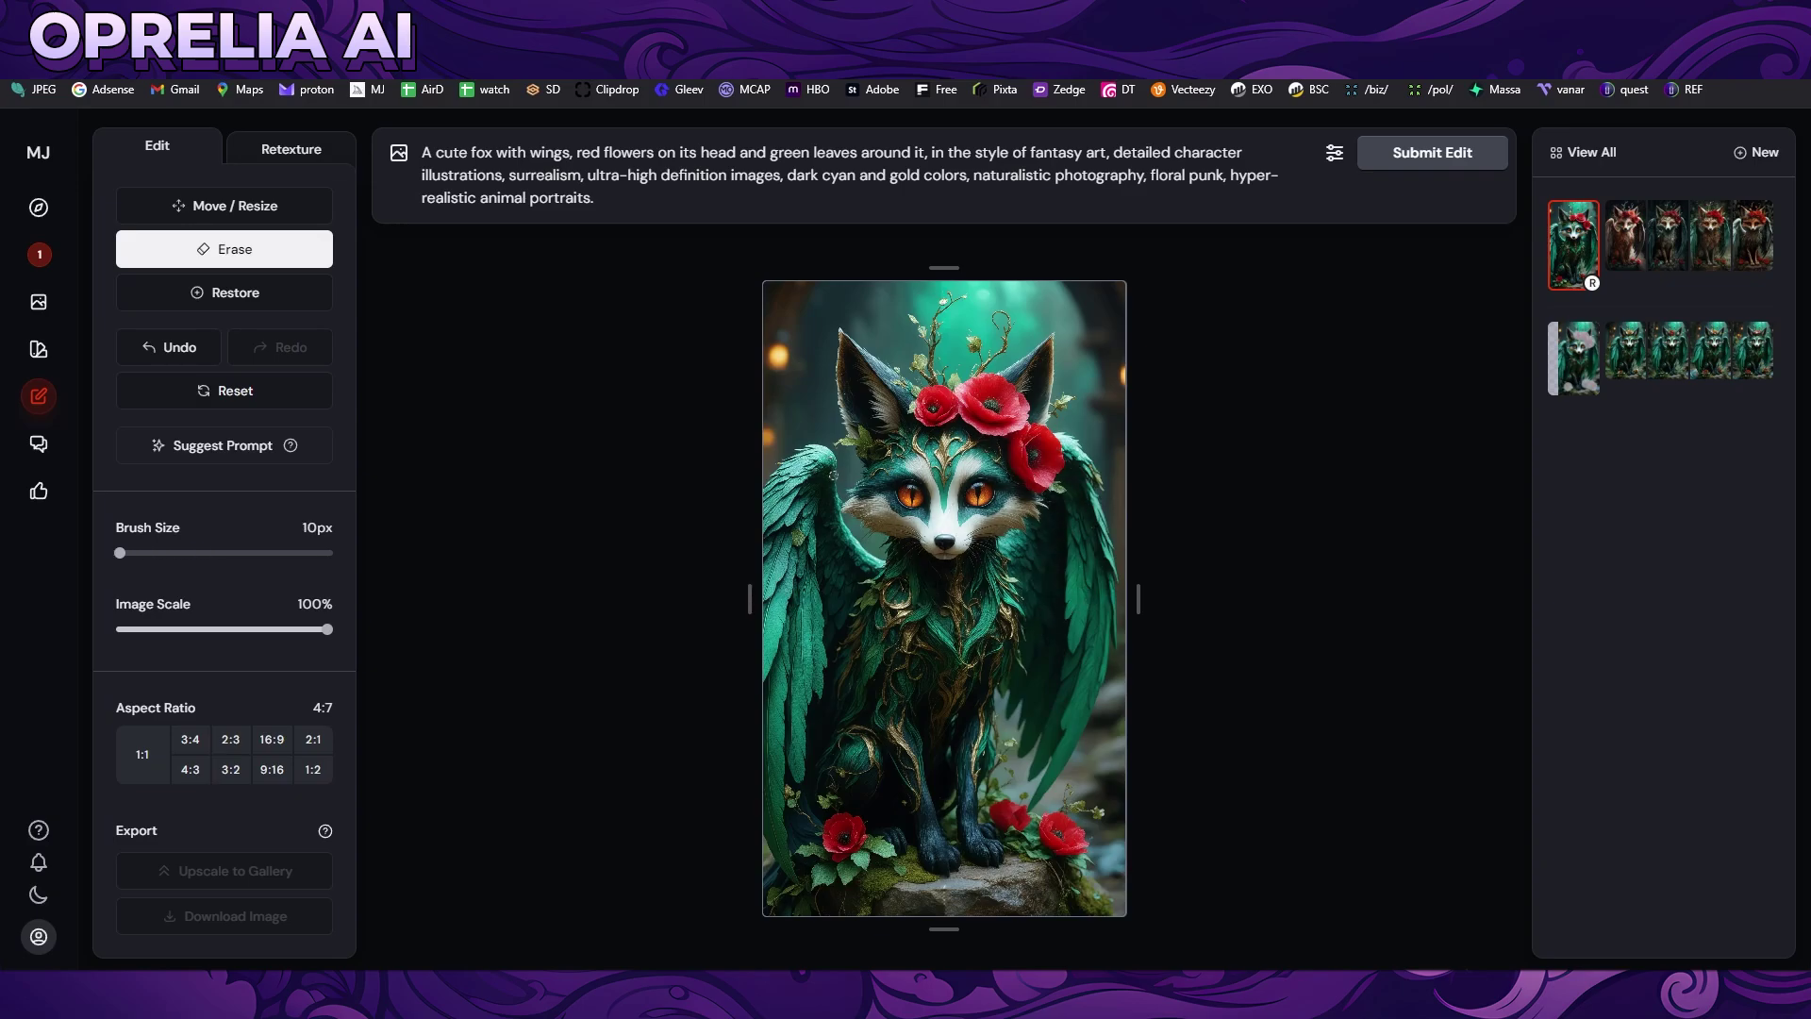
{"action": "left_click_drag", "start_coordinate": [832, 469], "coordinate": [818, 434]}
{"action": "key", "text": "ctrl+z"}
{"action": "left_click", "coordinate": [262, 302]}
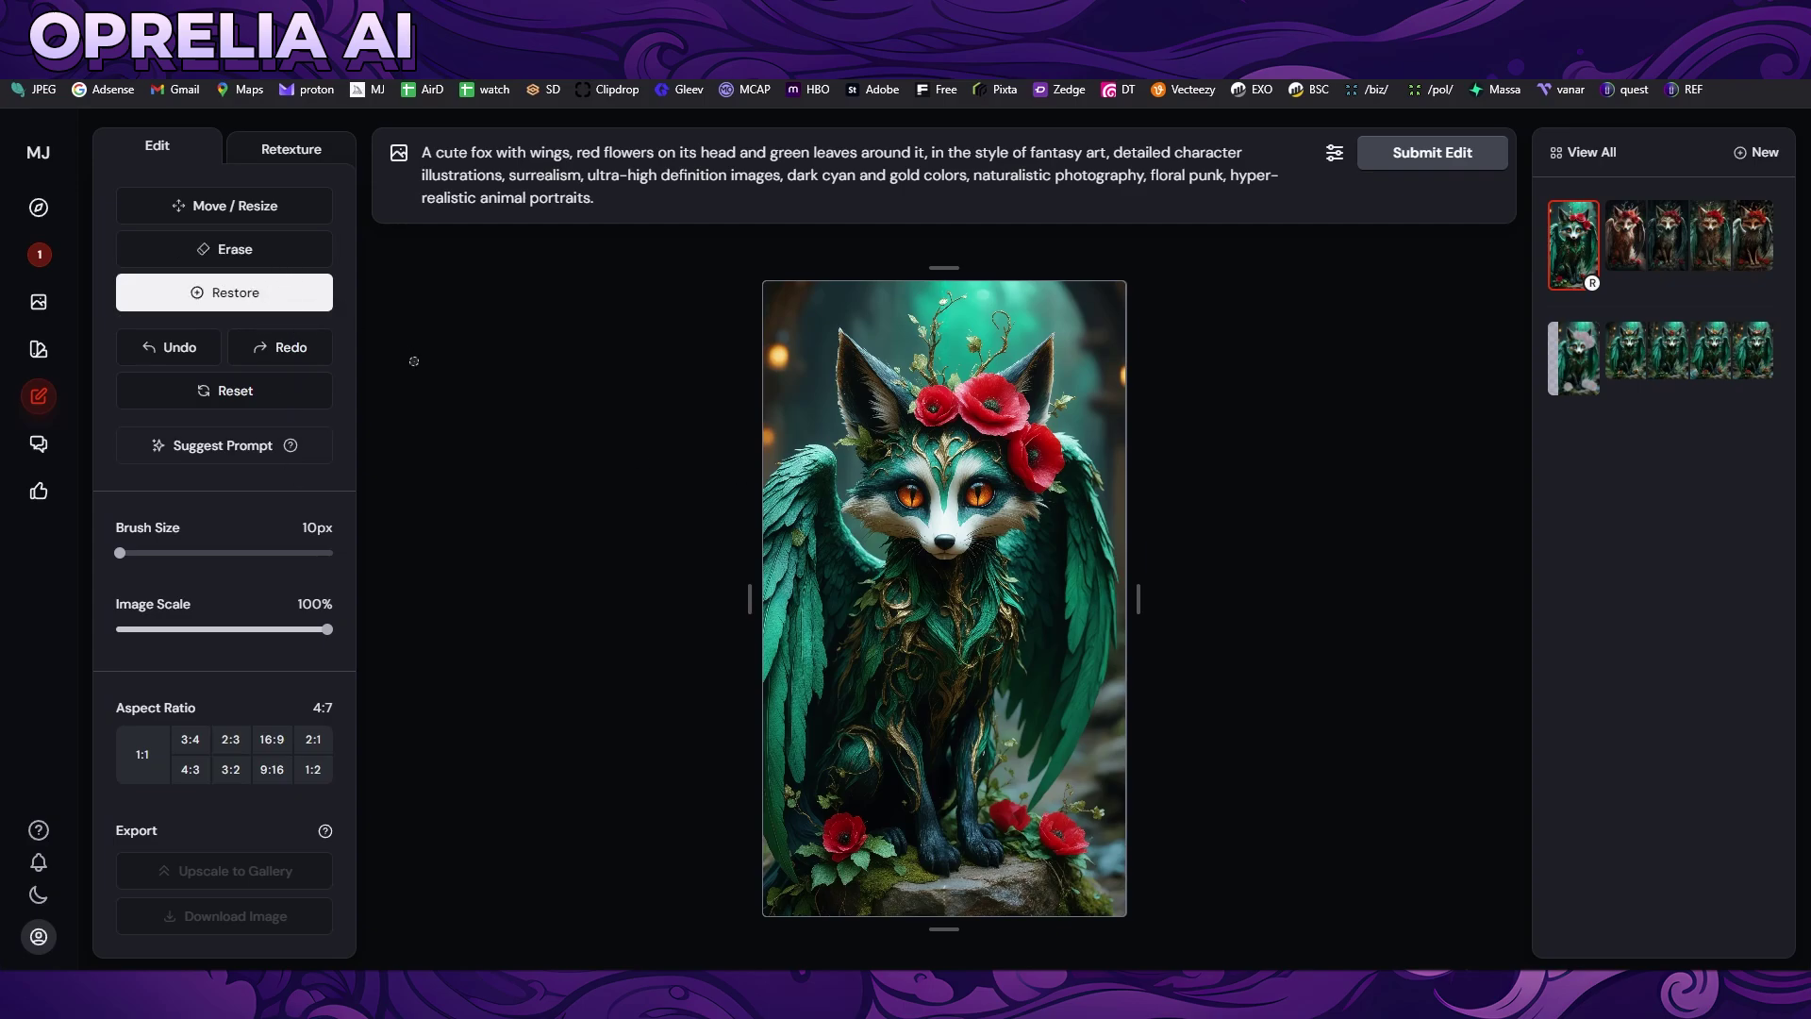
Pick the fifth fox variant with red flowers and upscale it to the gallery.
{"action": "left_click", "coordinate": [1626, 351]}
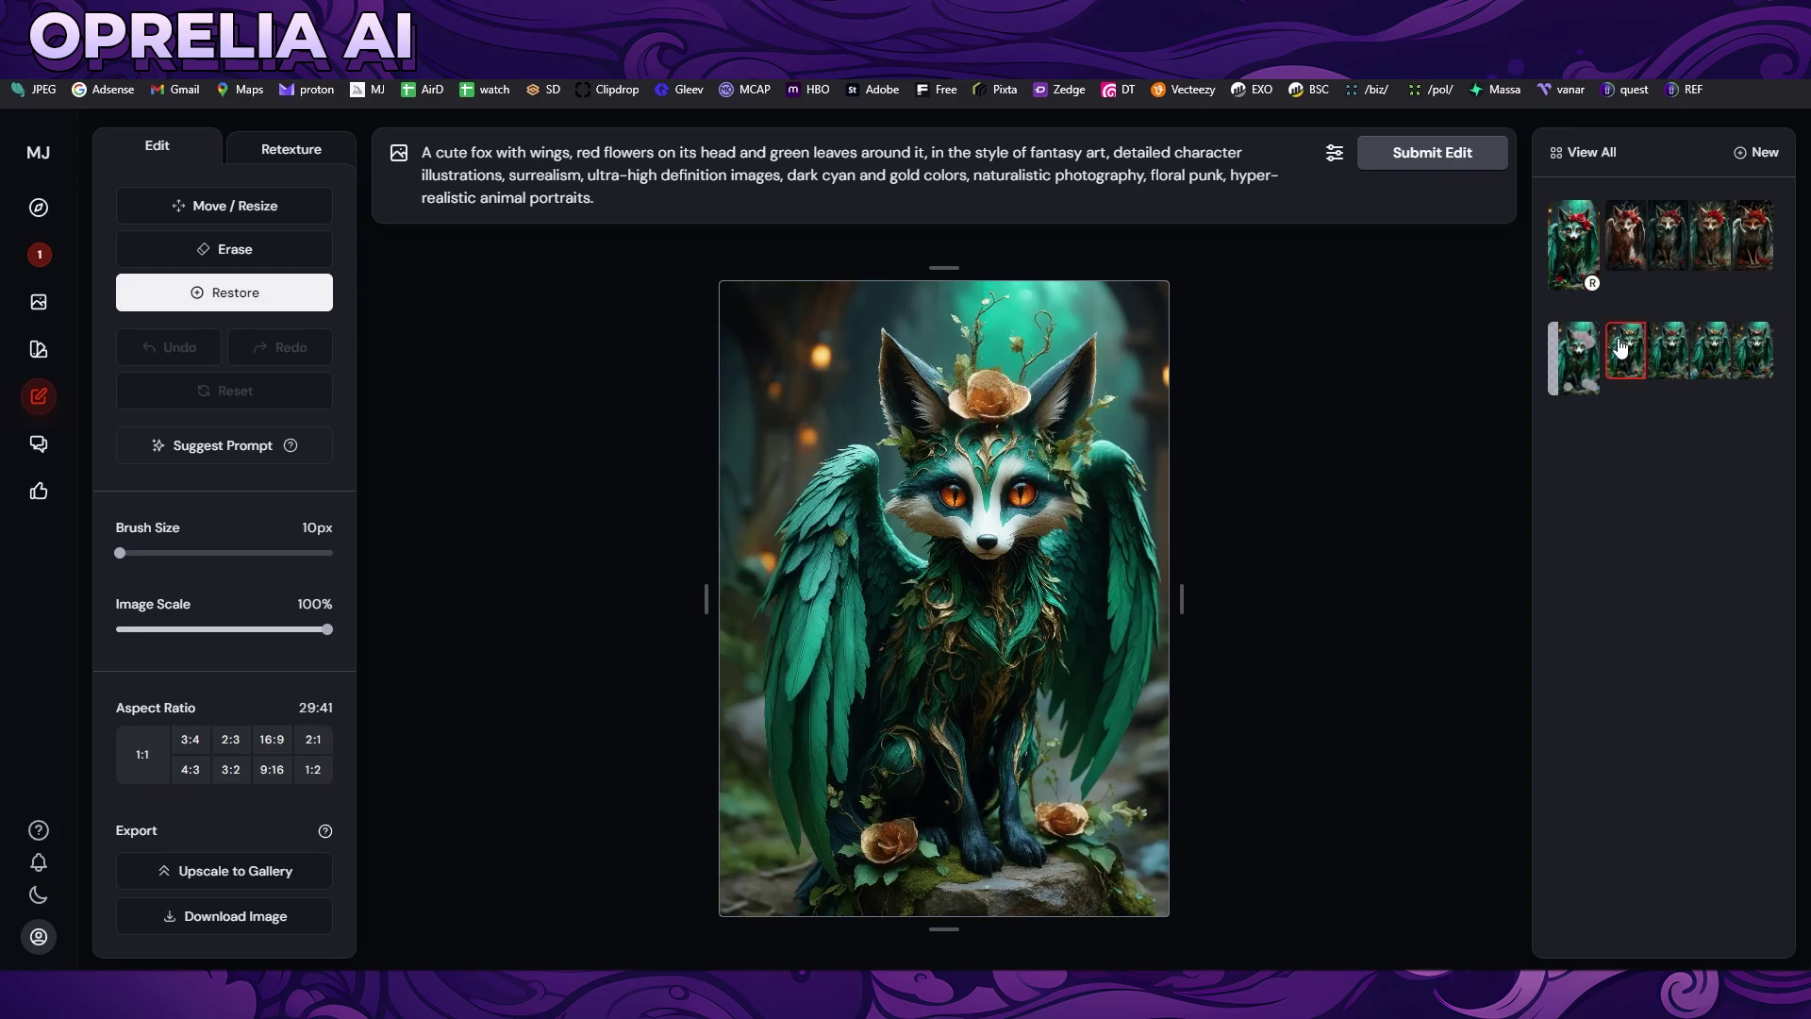
{"action": "scroll", "coordinate": [1084, 778], "scroll_direction": "up", "scroll_amount": 5}
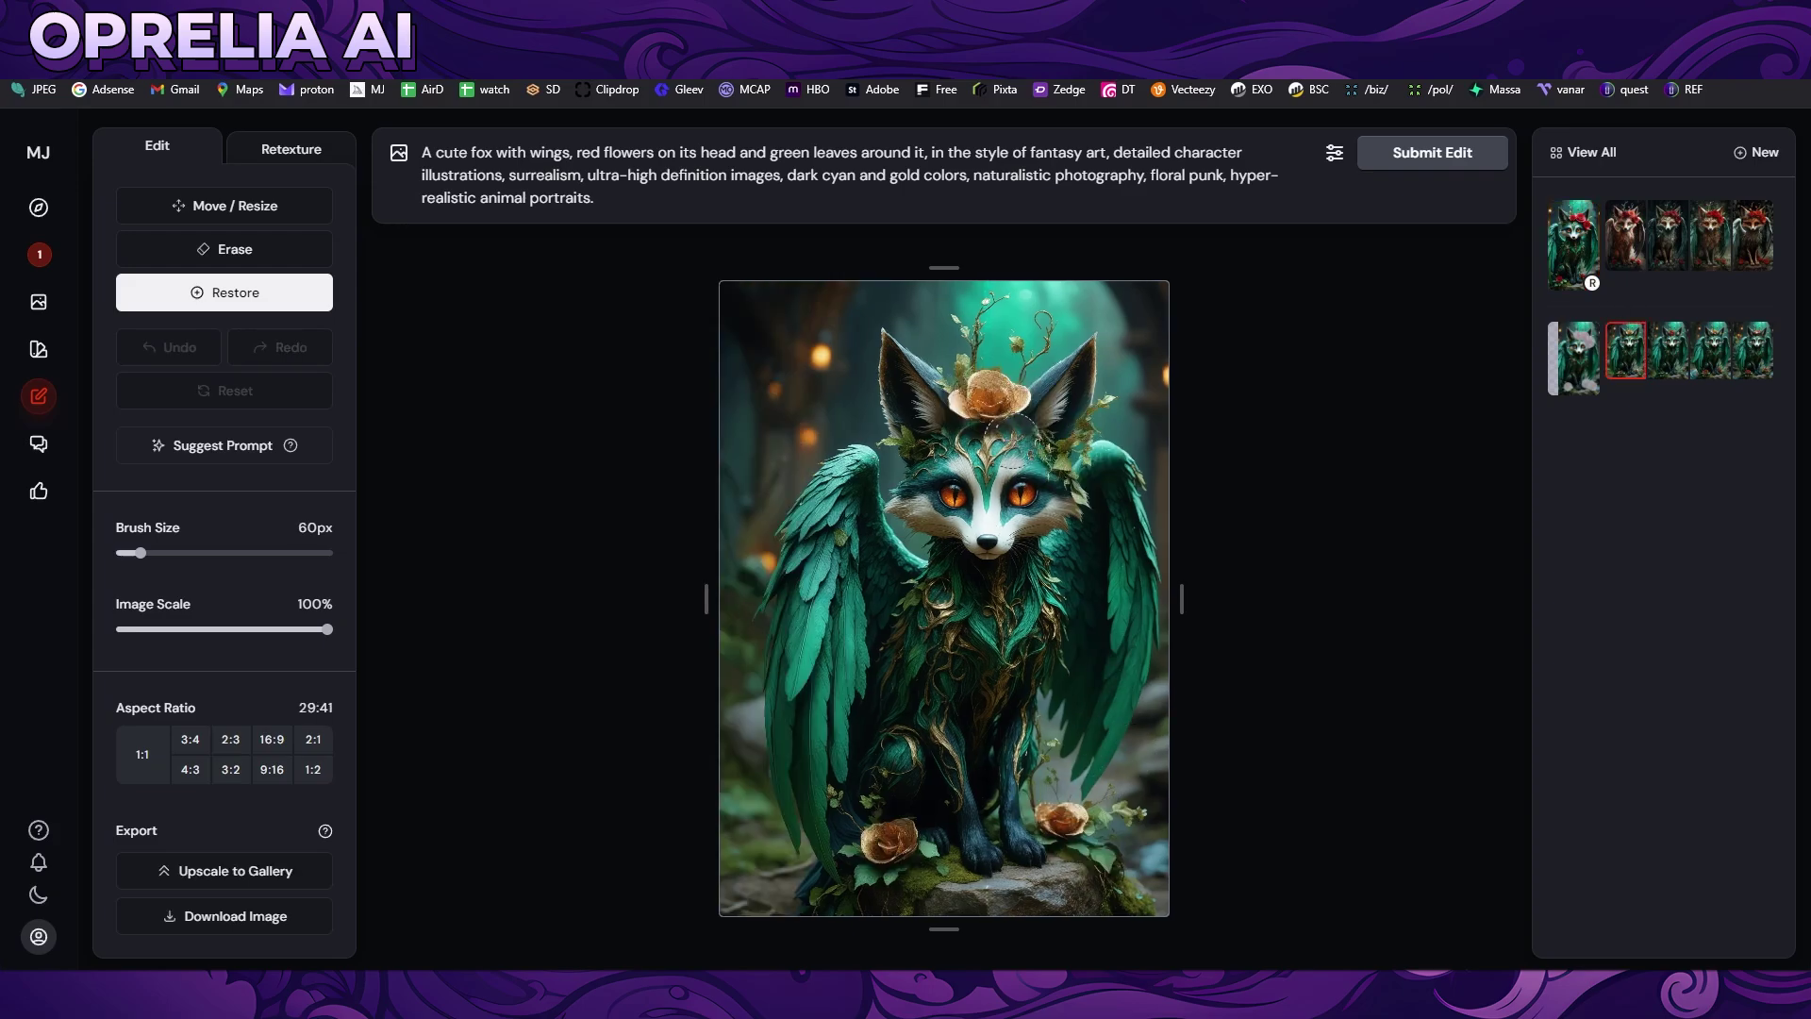
{"action": "key", "text": "Right"}
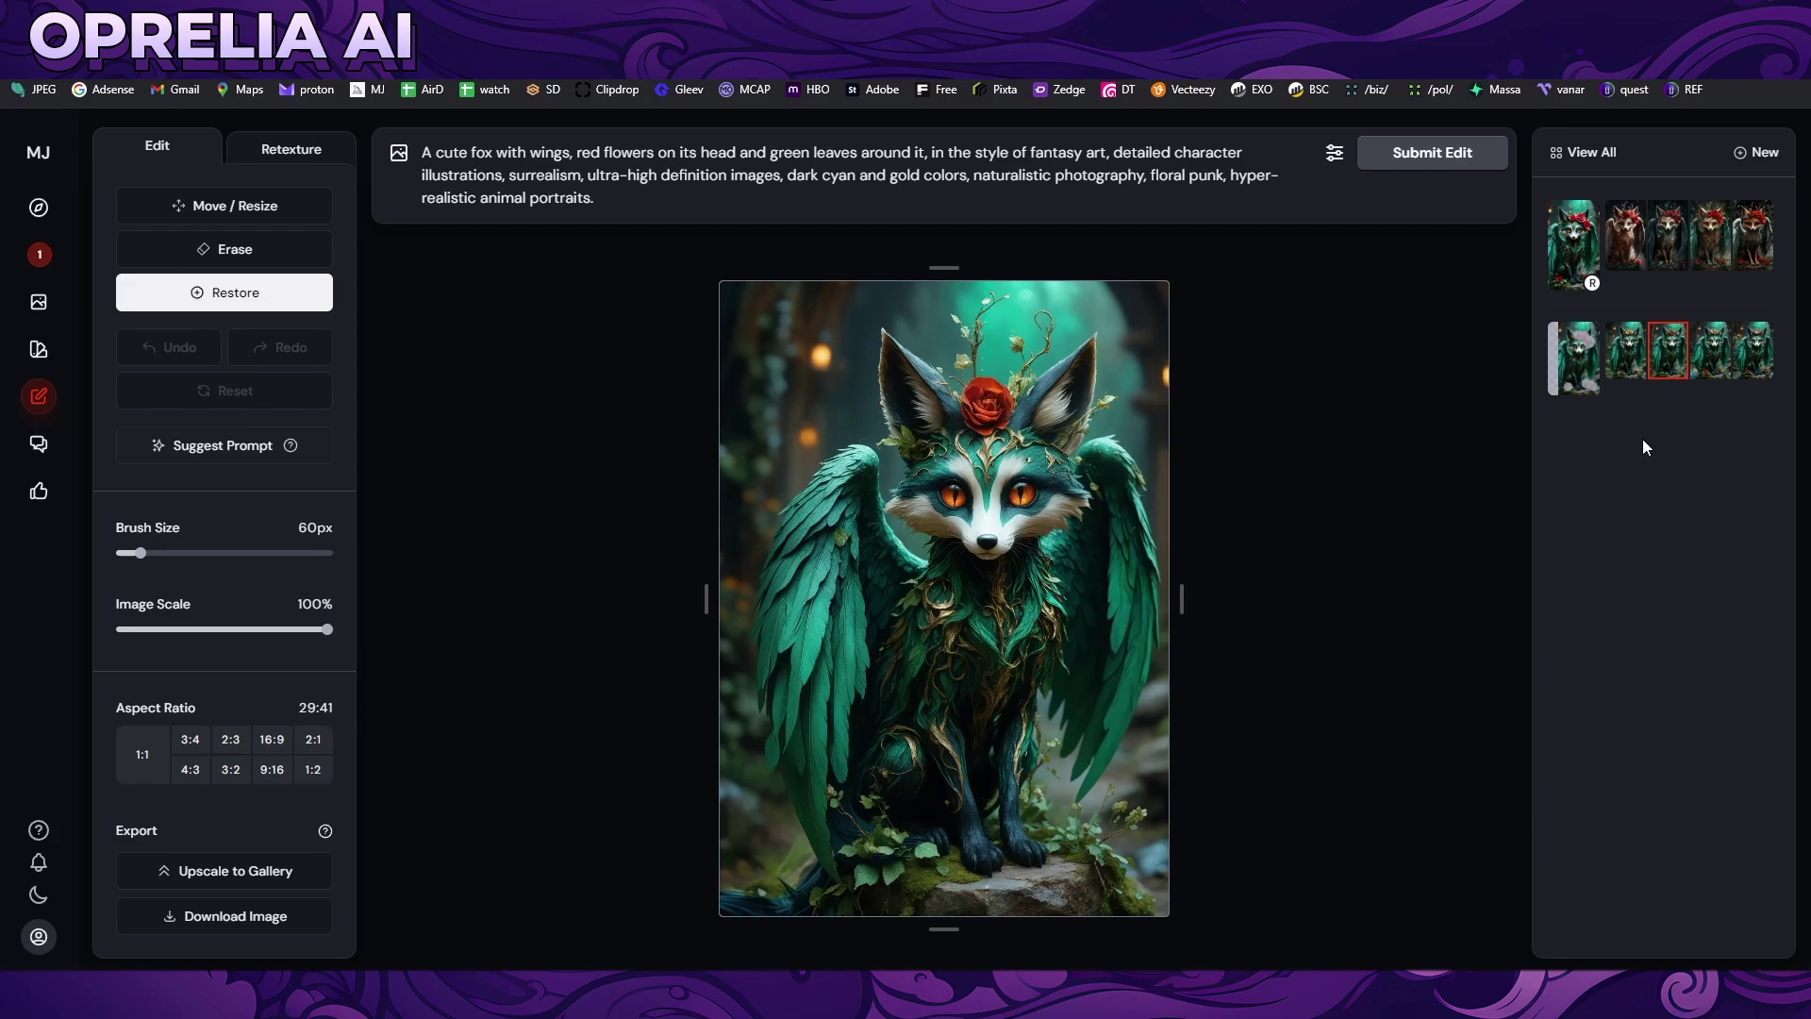
{"action": "left_click", "coordinate": [1710, 363]}
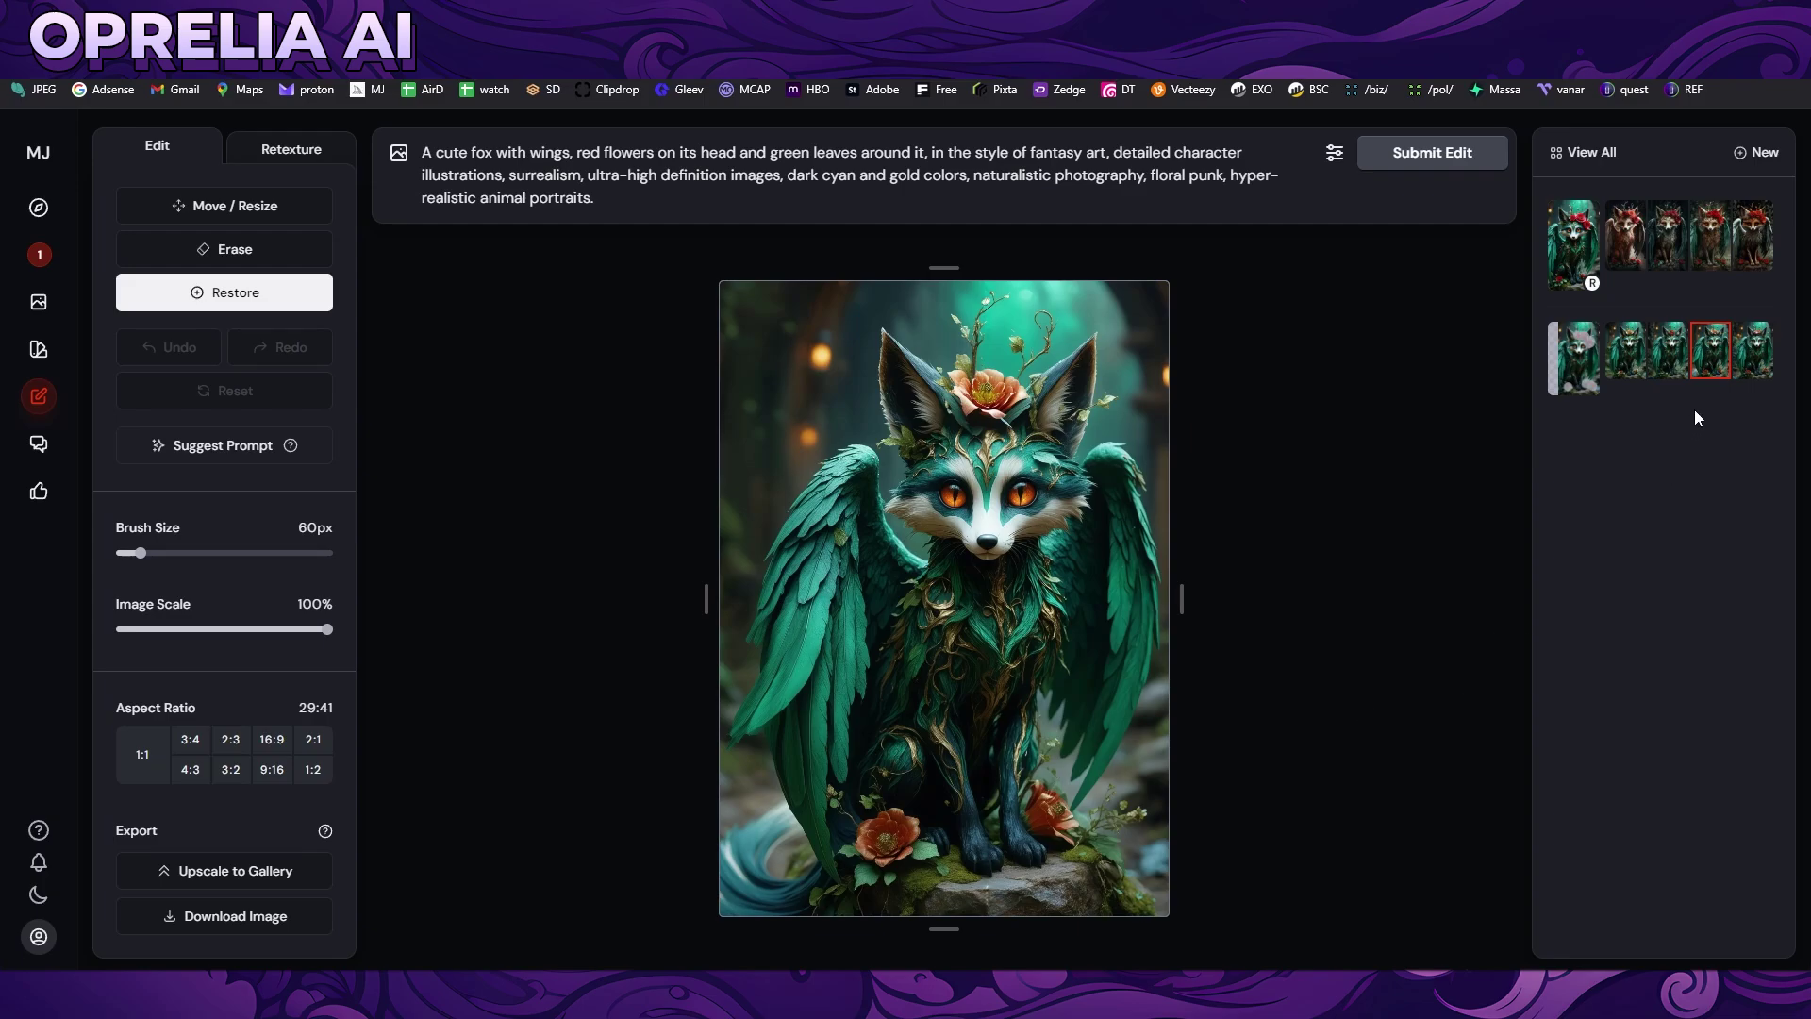
{"action": "left_click", "coordinate": [1746, 360]}
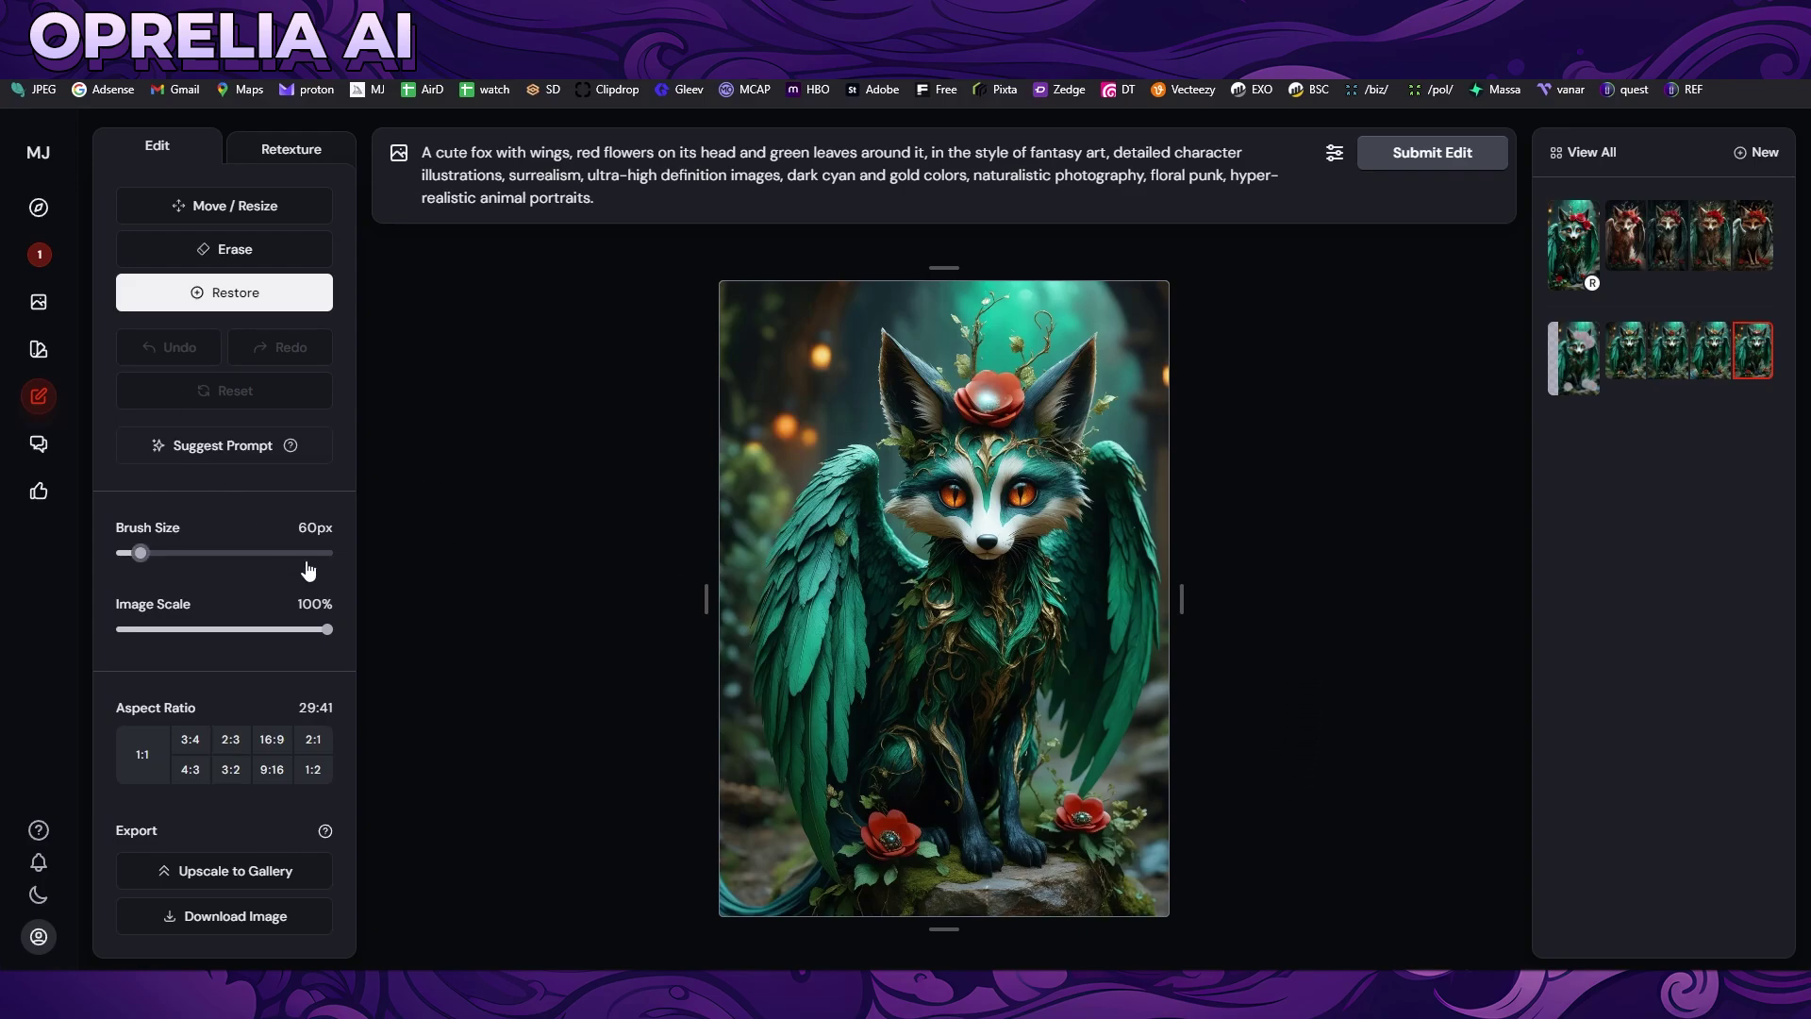
{"action": "left_click", "coordinate": [288, 880]}
Check the upscale on the Create page by opening the finished android girl image.
{"action": "left_click", "coordinate": [38, 254]}
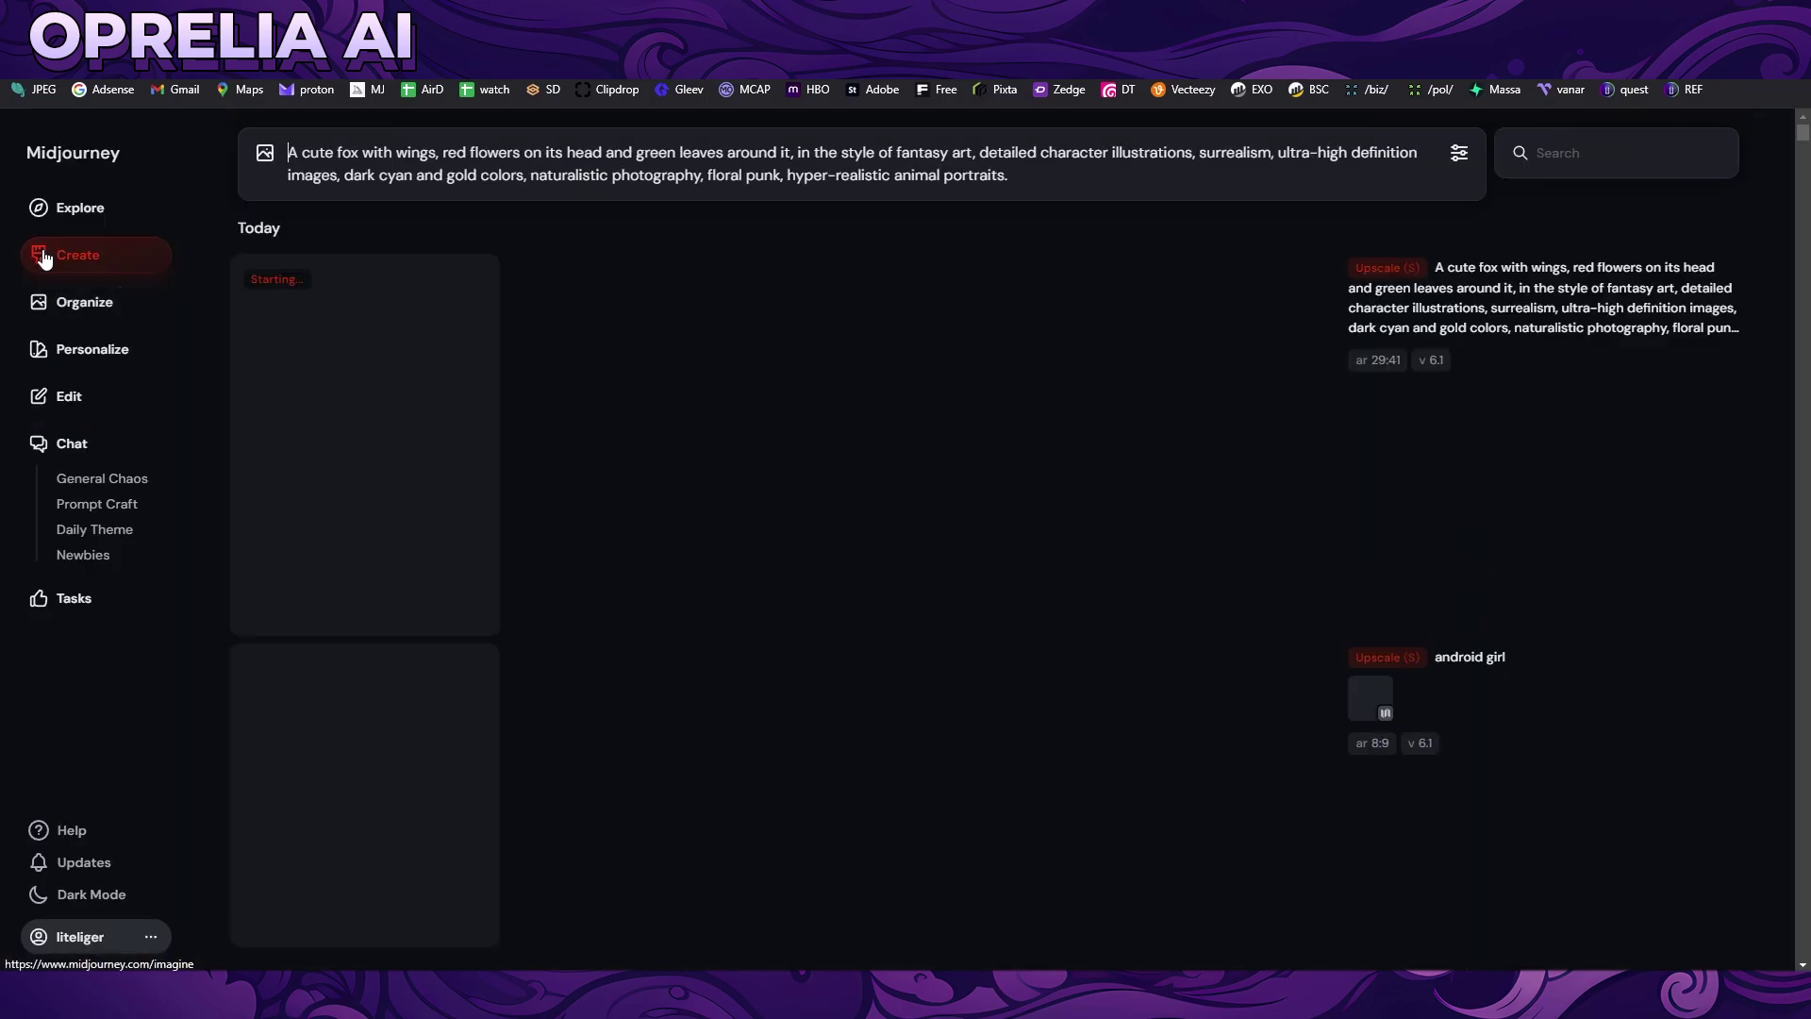
{"action": "left_click", "coordinate": [483, 585]}
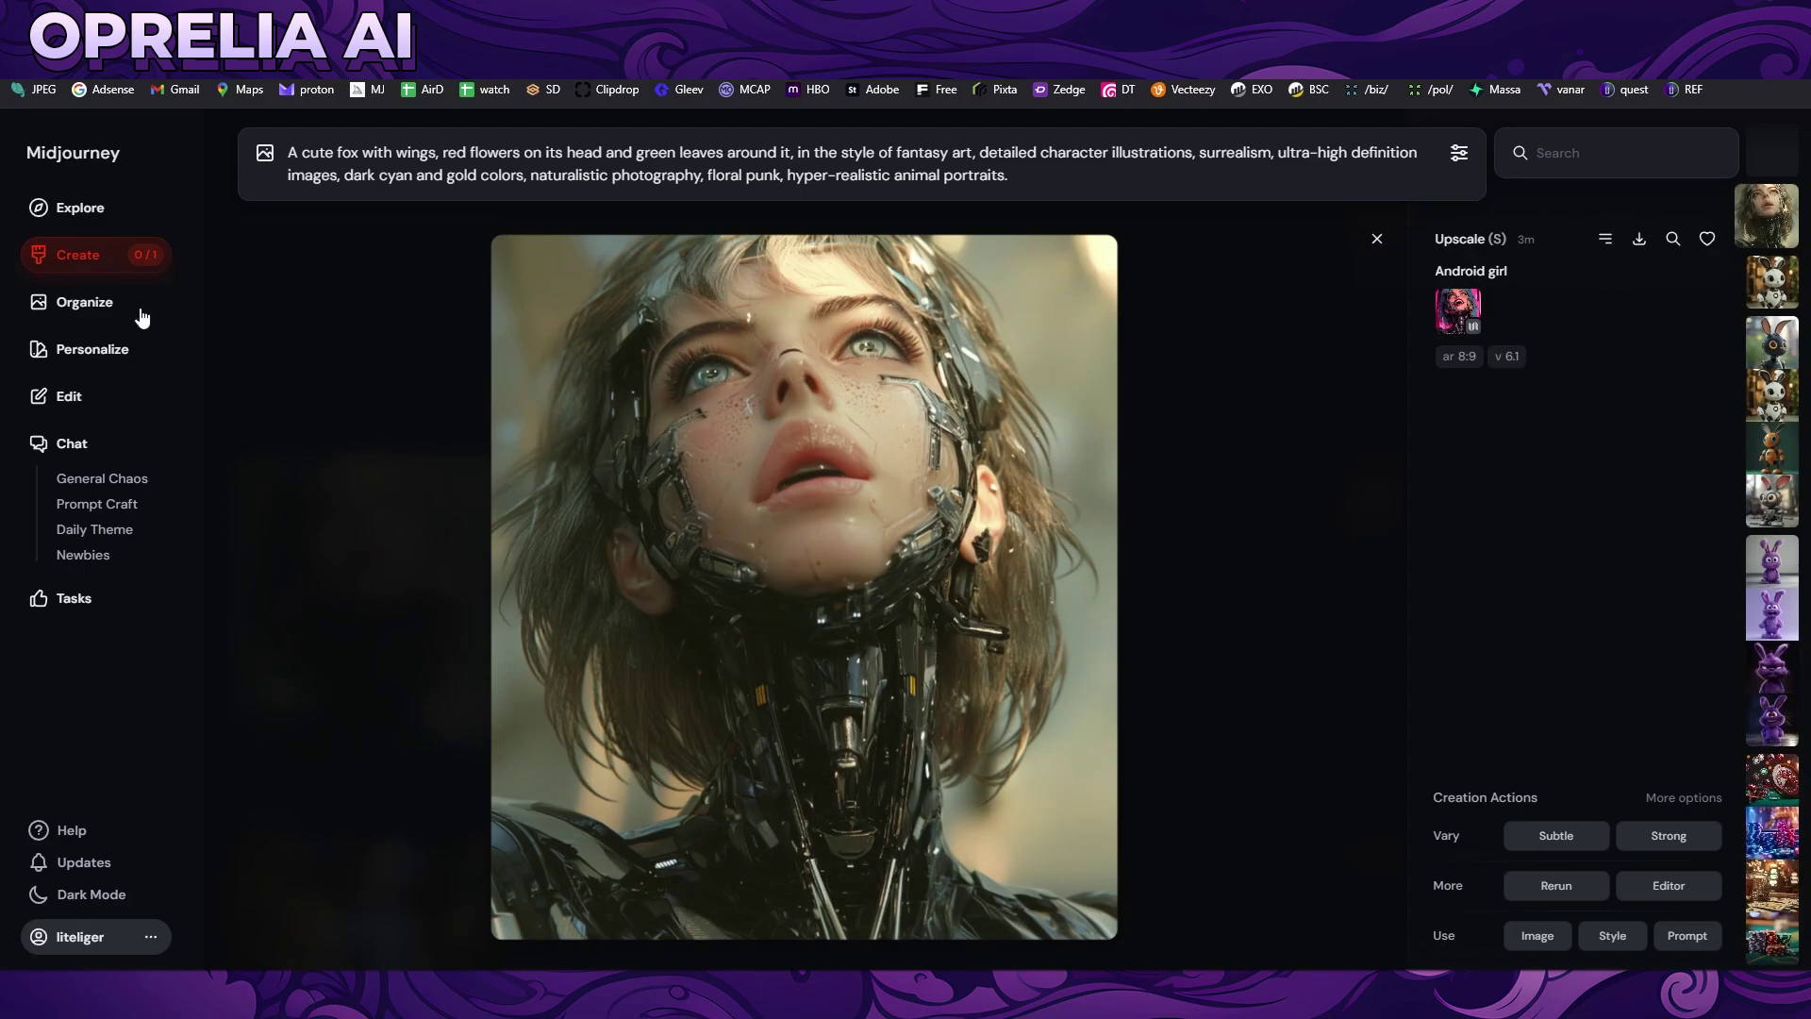
Open the 'beautiful girl' sword edit and compare its variants, ending on the second.
{"action": "left_click", "coordinate": [141, 397]}
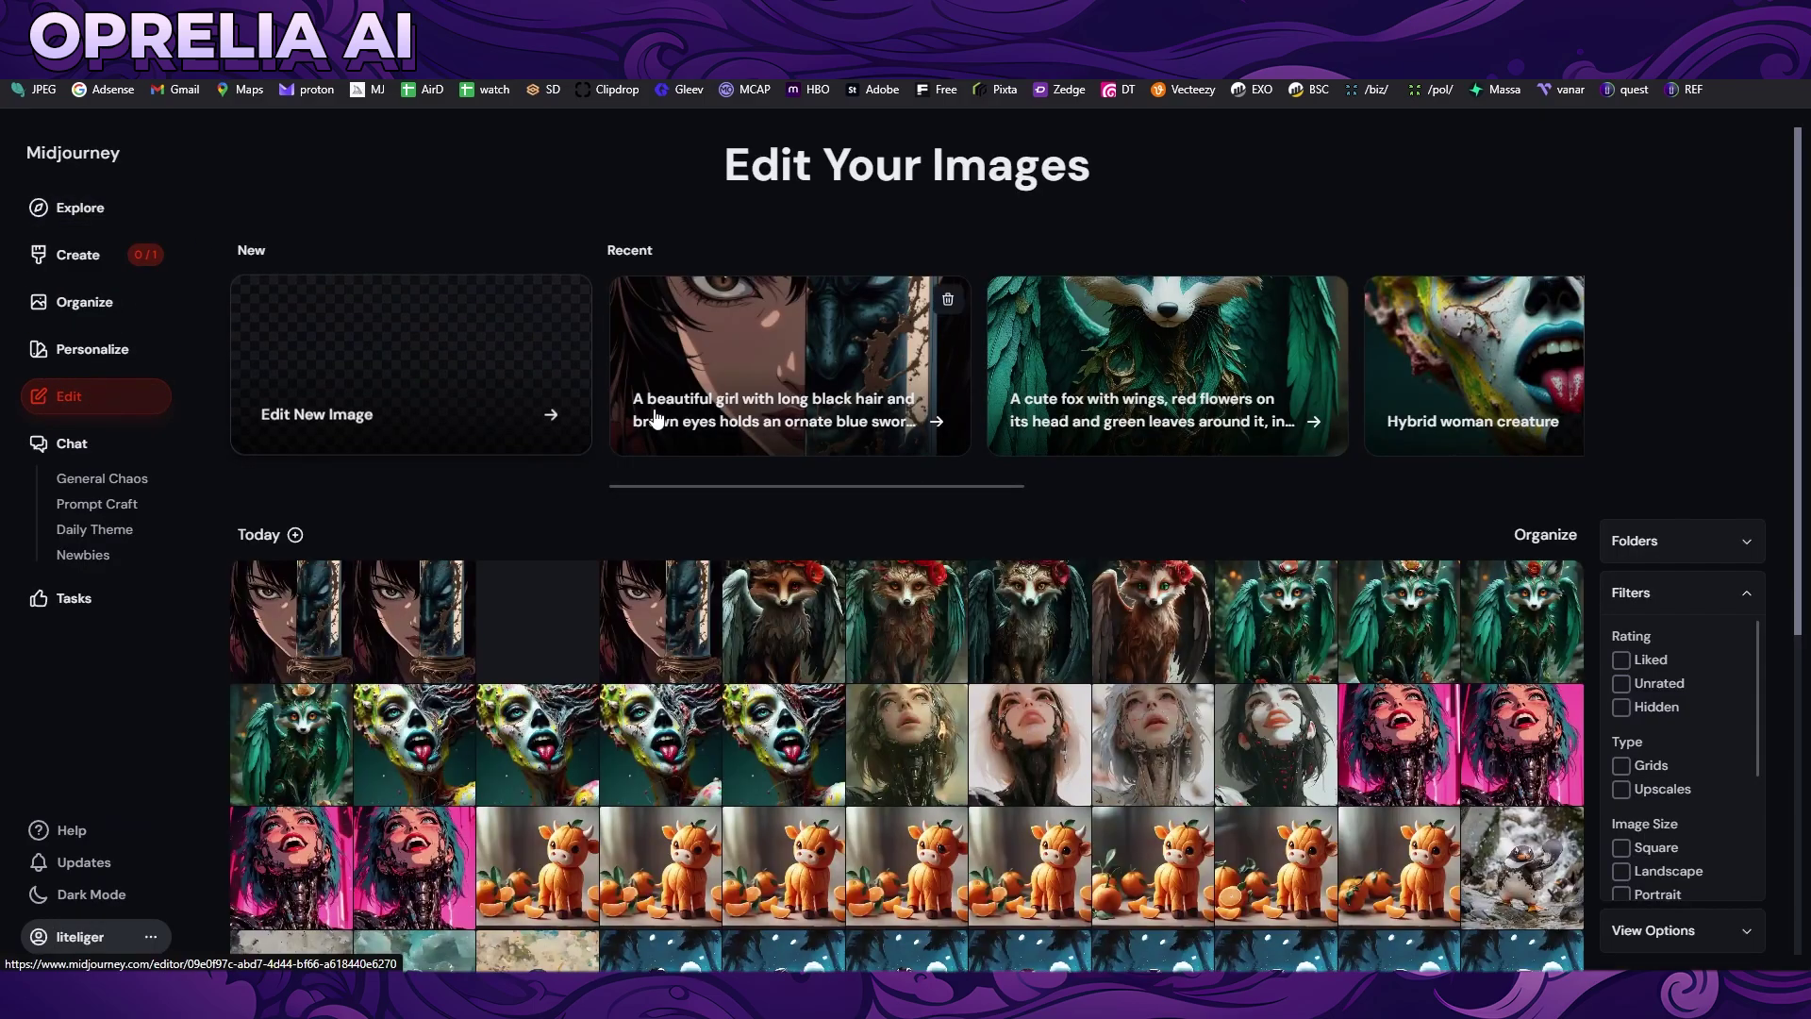
{"action": "left_click", "coordinate": [658, 418]}
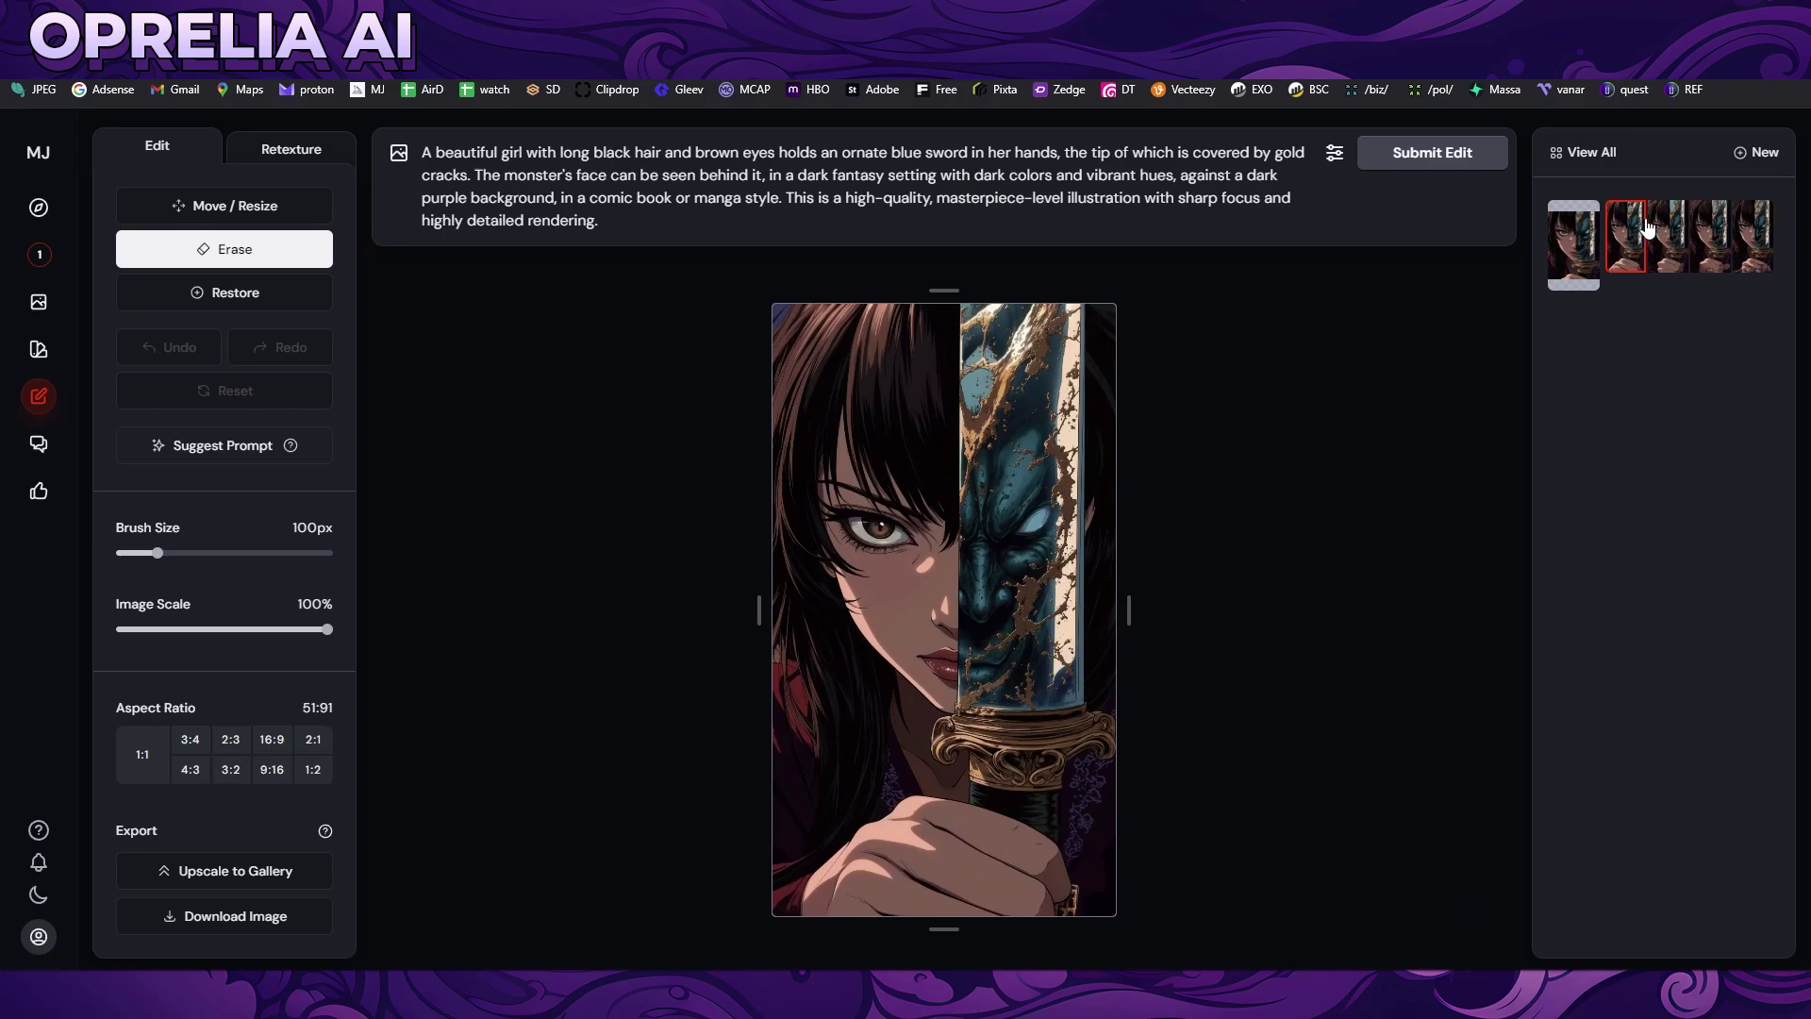
{"action": "left_click", "coordinate": [1671, 243]}
{"action": "left_click", "coordinate": [1712, 253]}
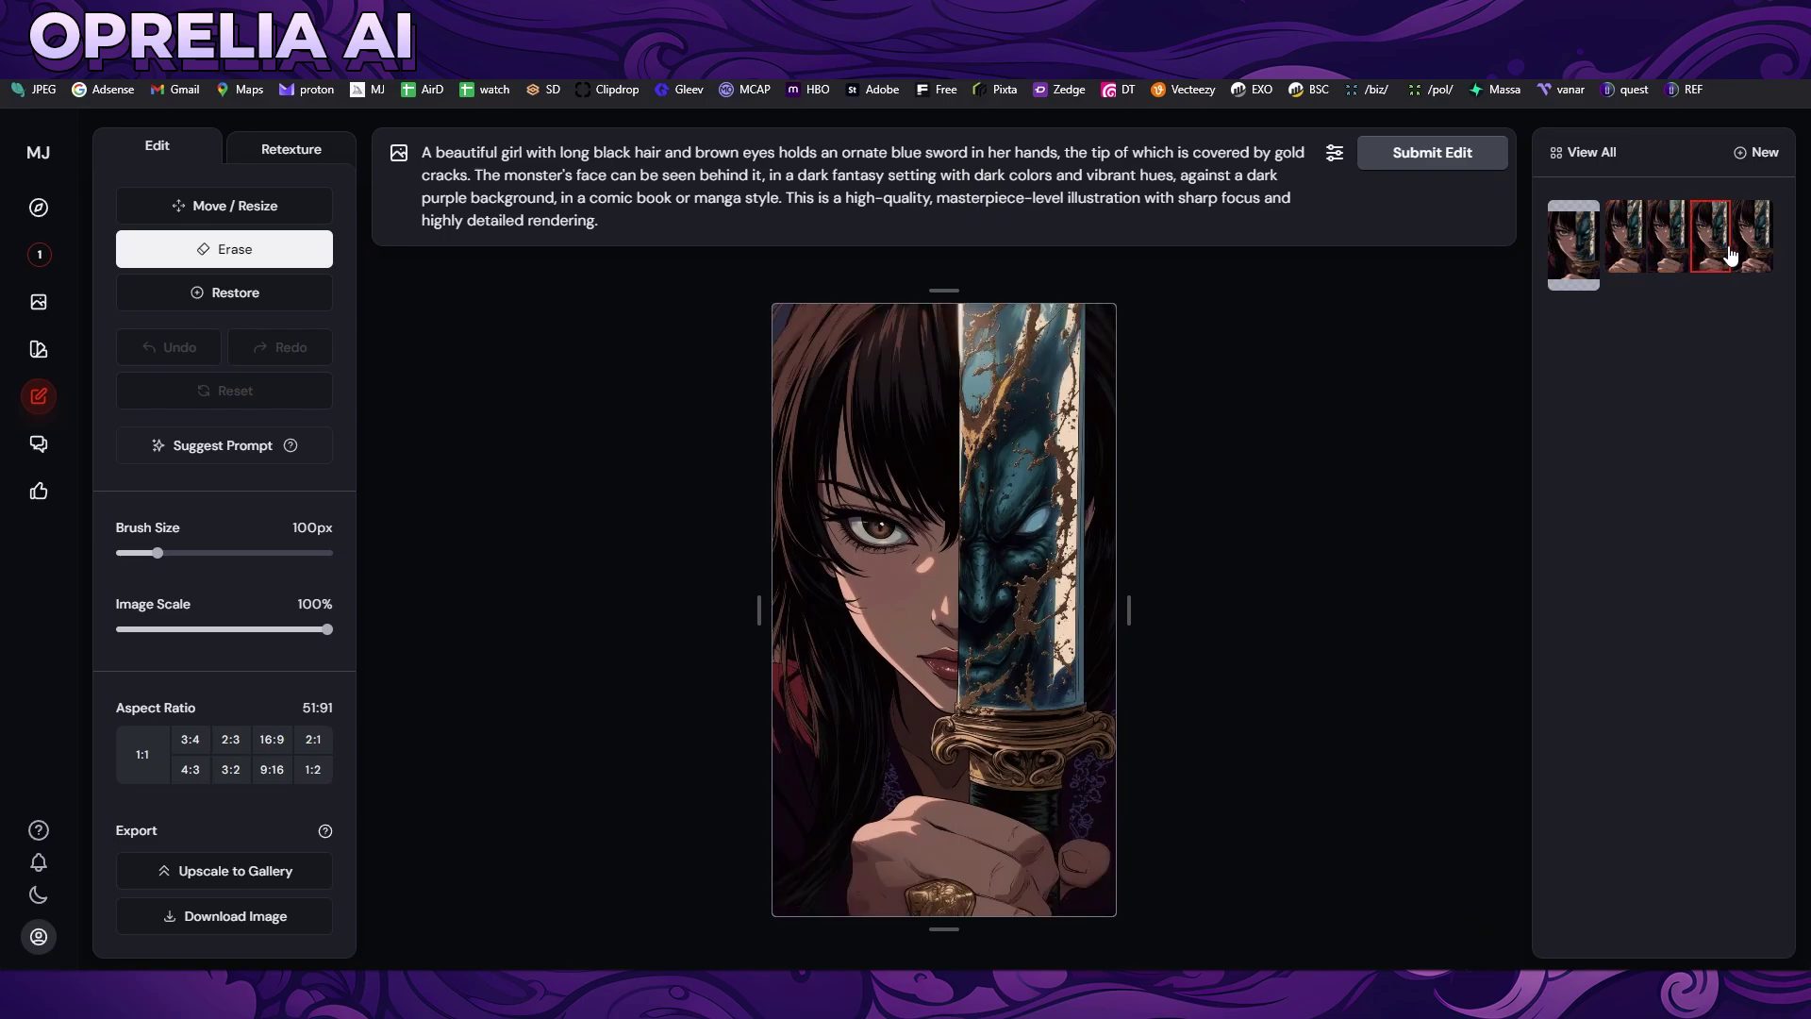
{"action": "left_click", "coordinate": [1750, 254]}
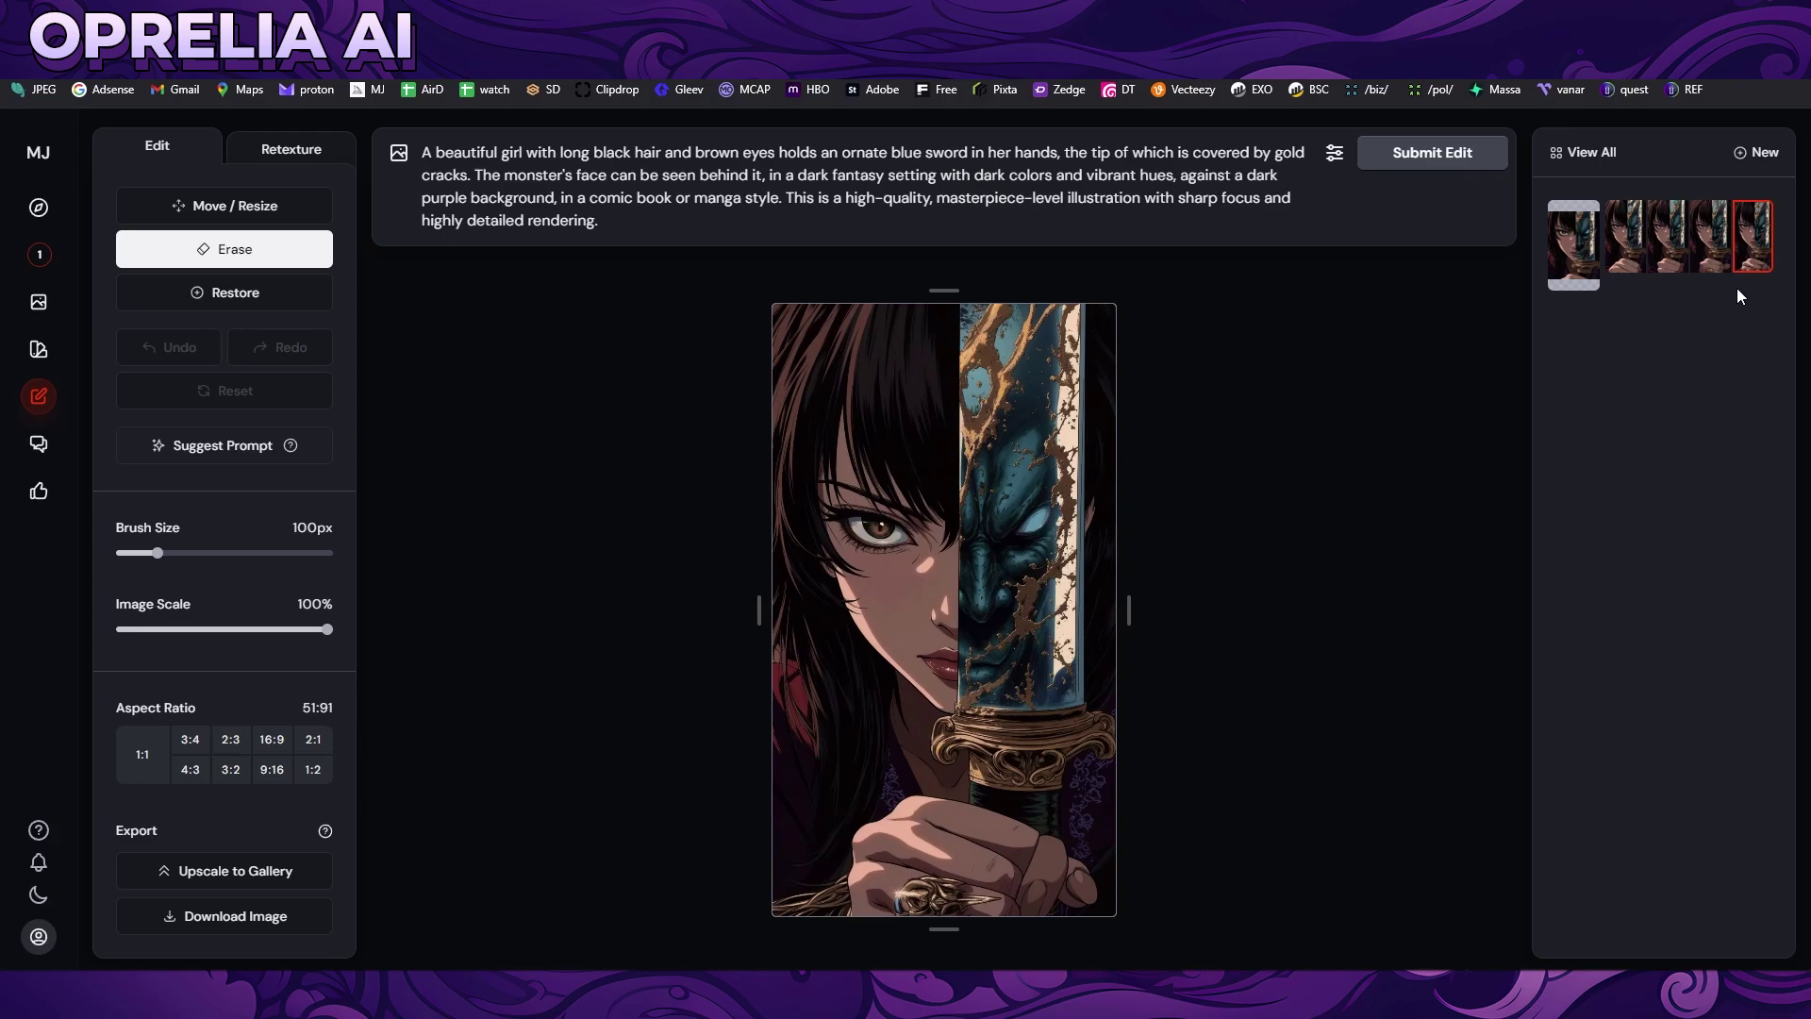
{"action": "left_click", "coordinate": [1715, 253]}
{"action": "left_click", "coordinate": [1652, 247]}
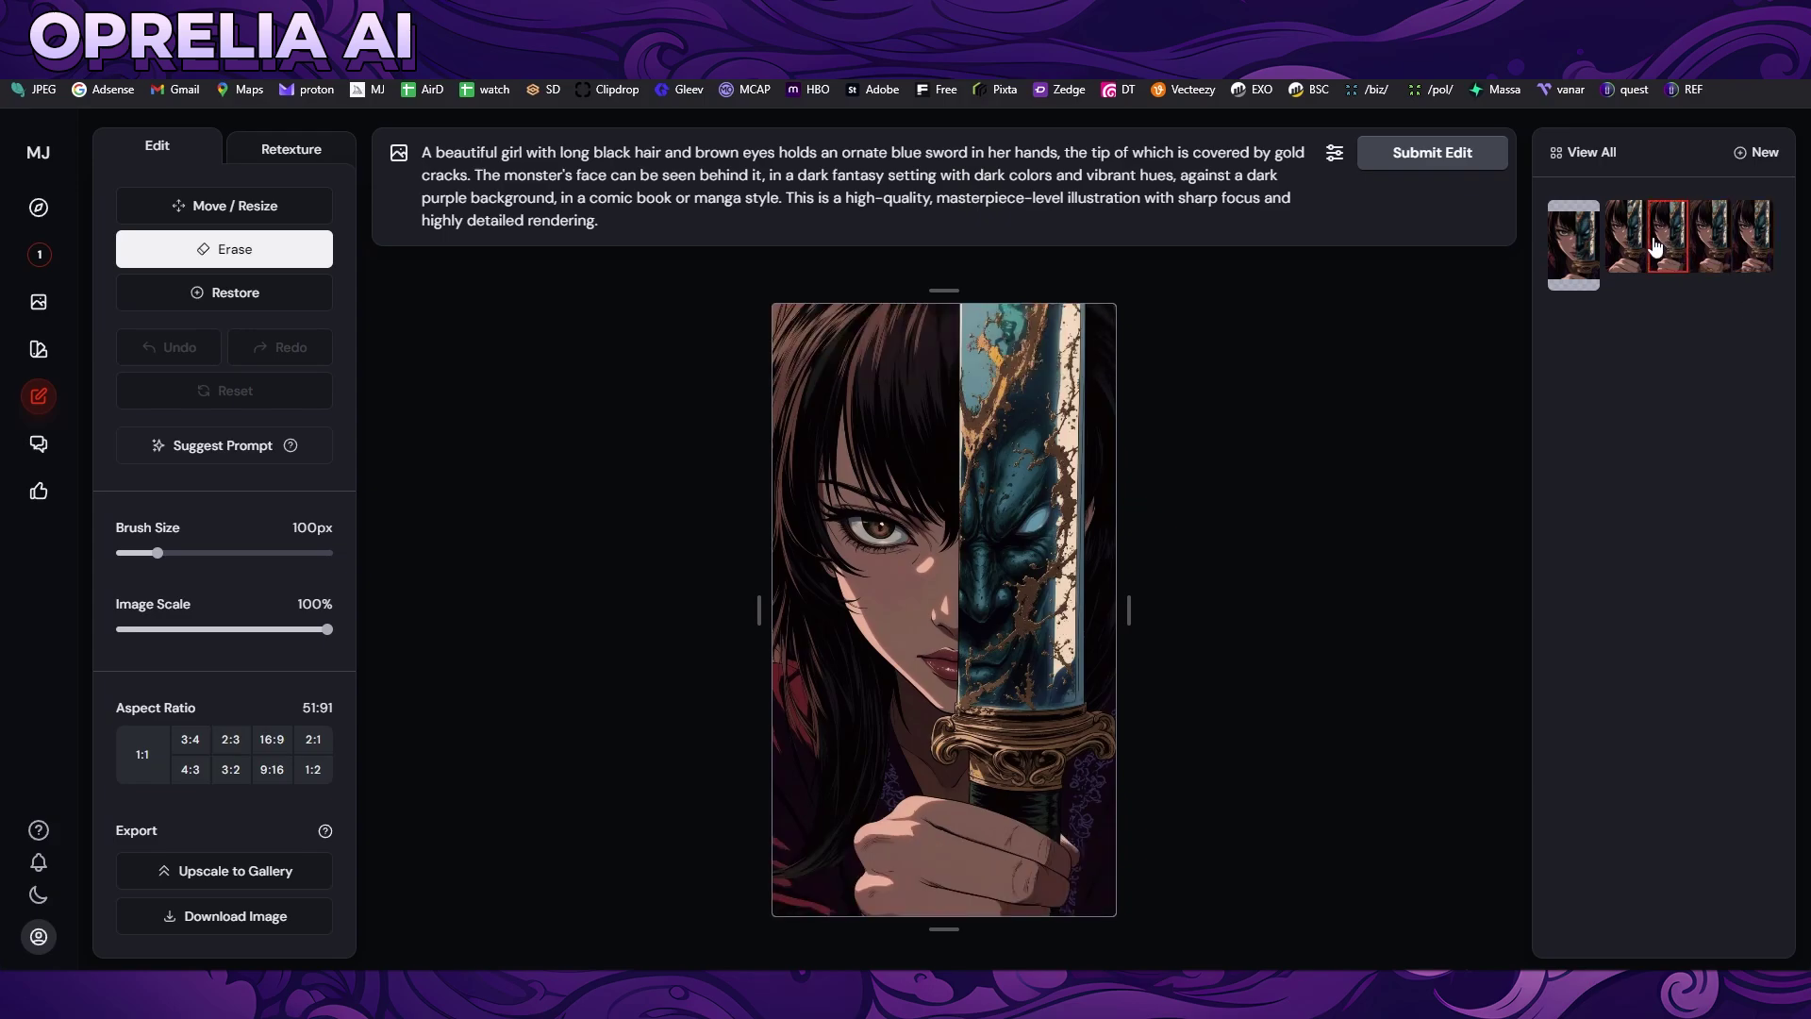
{"action": "left_click", "coordinate": [1639, 243]}
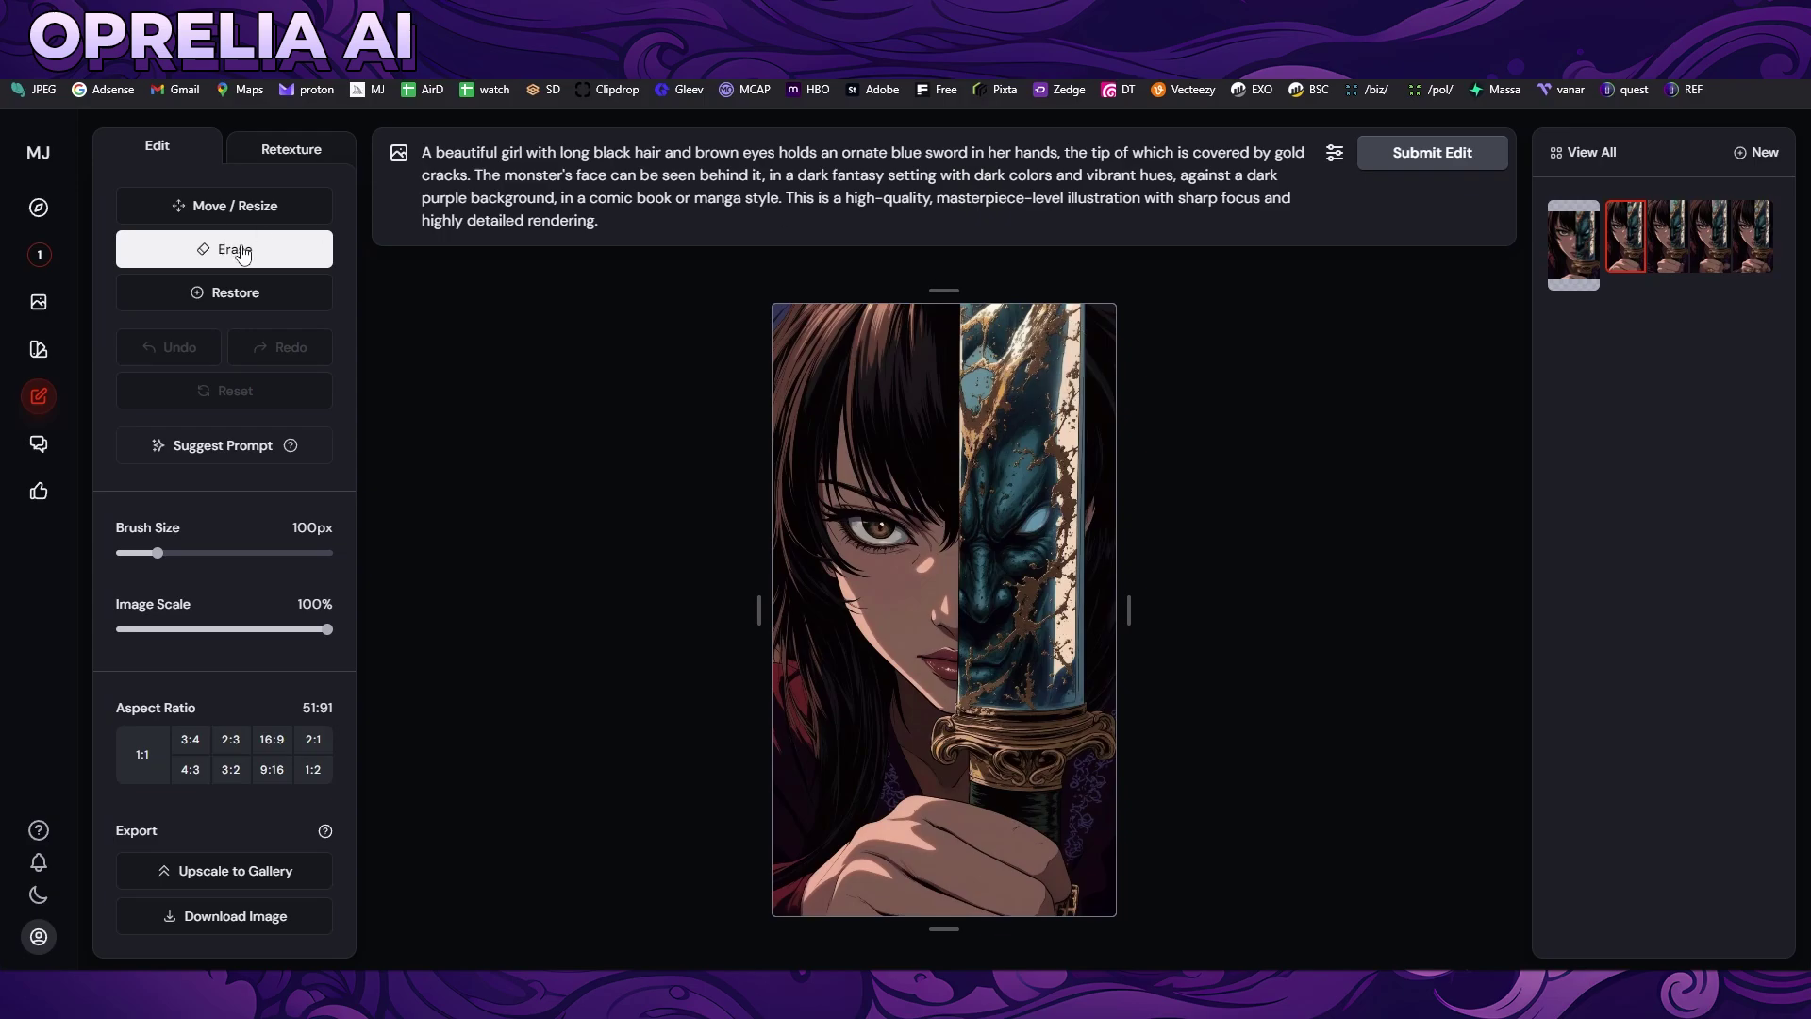
Return to the Edit gallery and start a blank new image edit.
{"action": "left_click", "coordinate": [59, 387]}
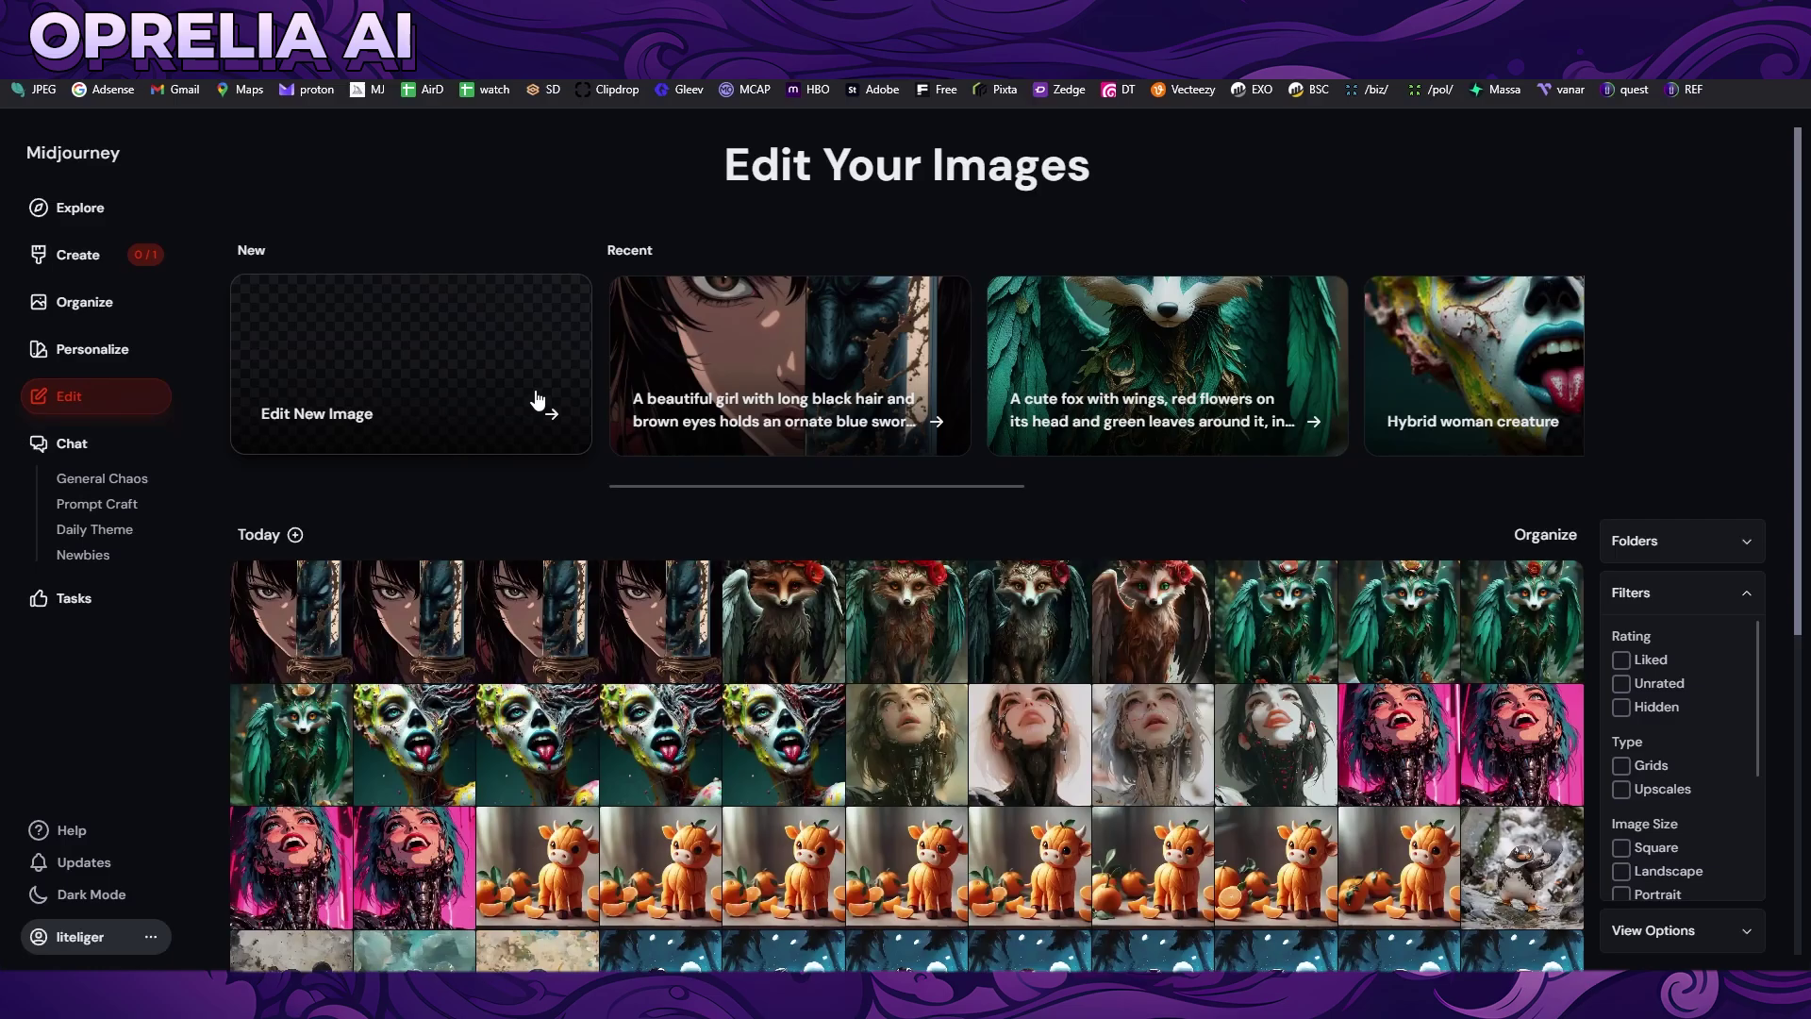
{"action": "scroll", "coordinate": [811, 519], "scroll_direction": "down", "scroll_amount": 5}
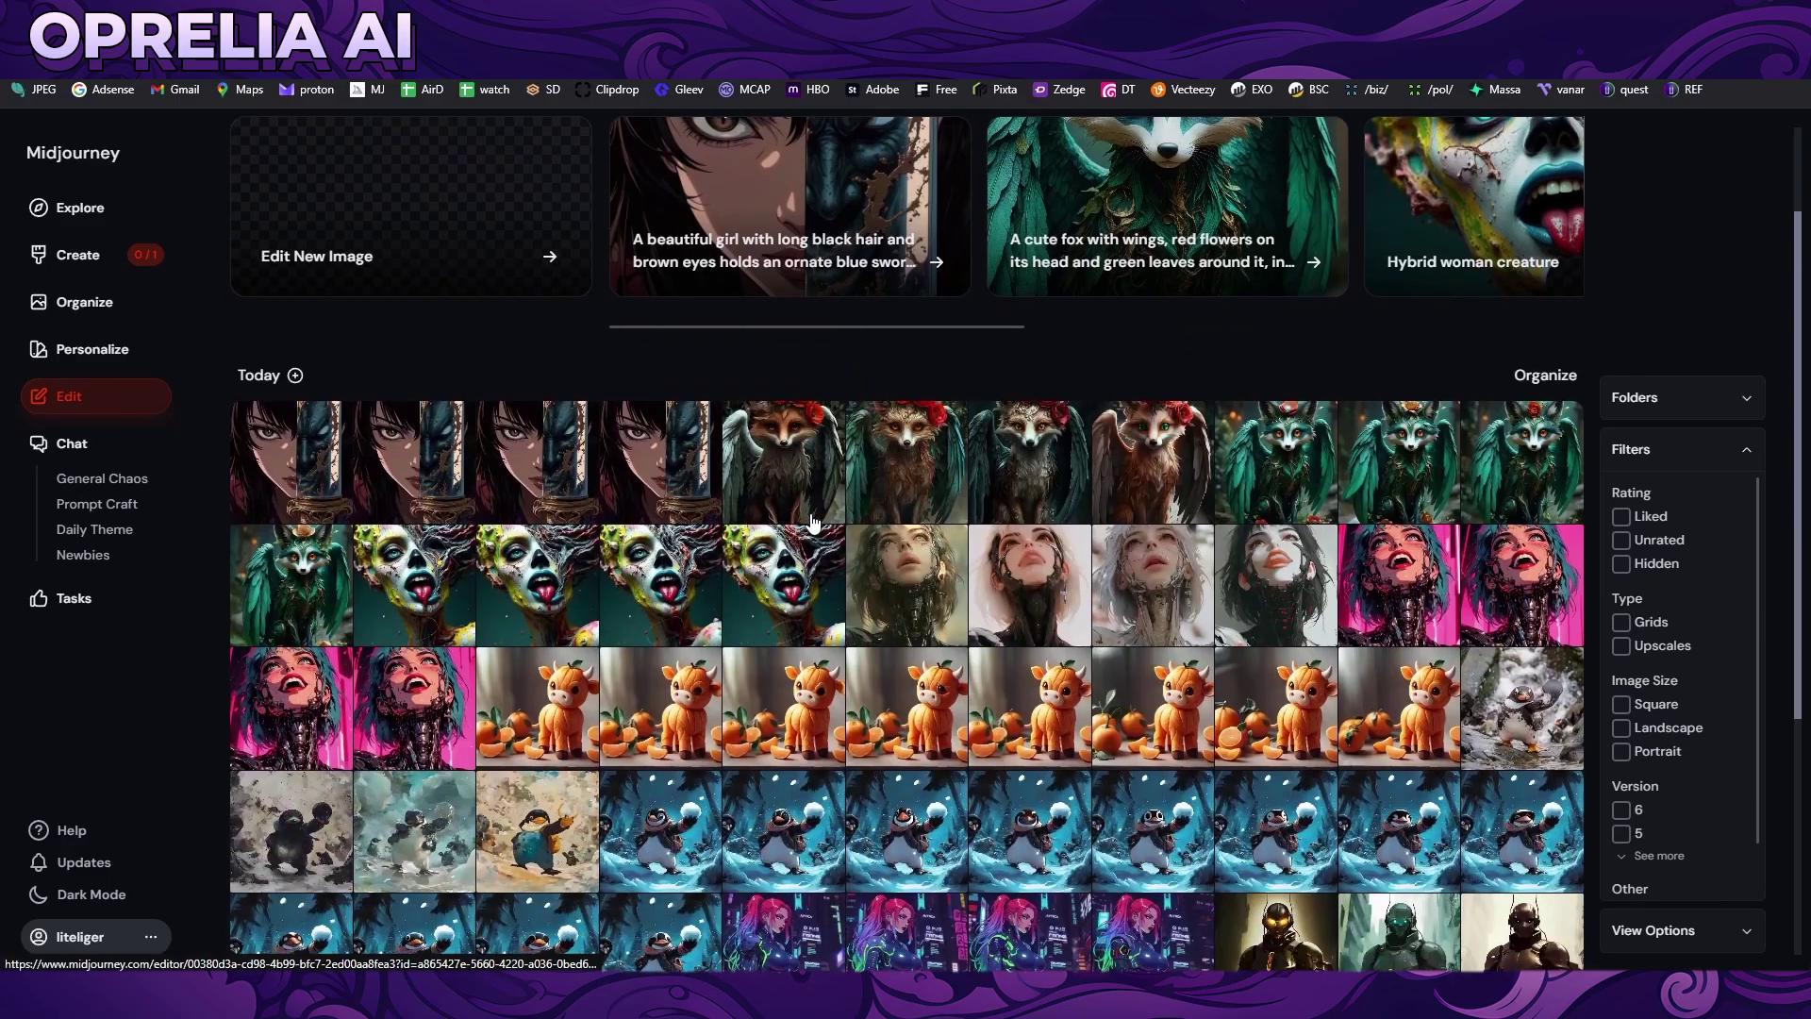
{"action": "scroll", "coordinate": [811, 522], "scroll_direction": "up", "scroll_amount": 3}
{"action": "scroll", "coordinate": [811, 521], "scroll_direction": "up", "scroll_amount": 2}
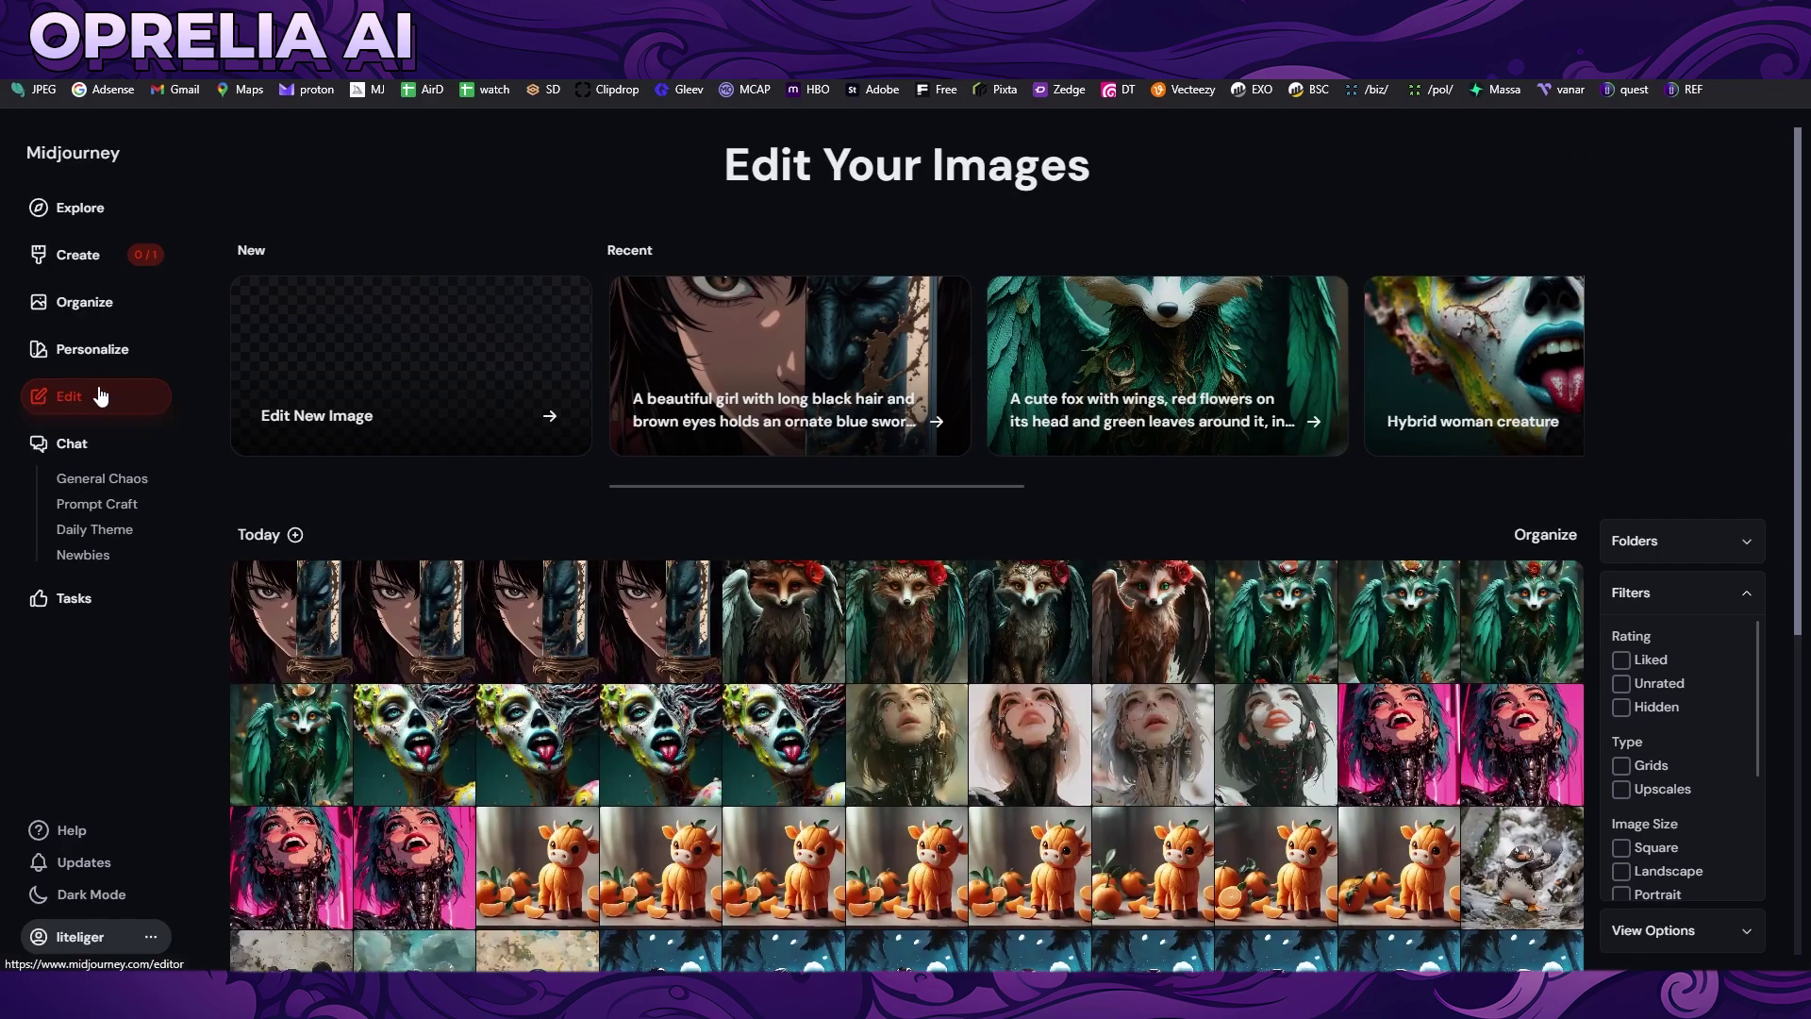
{"action": "left_click", "coordinate": [416, 429]}
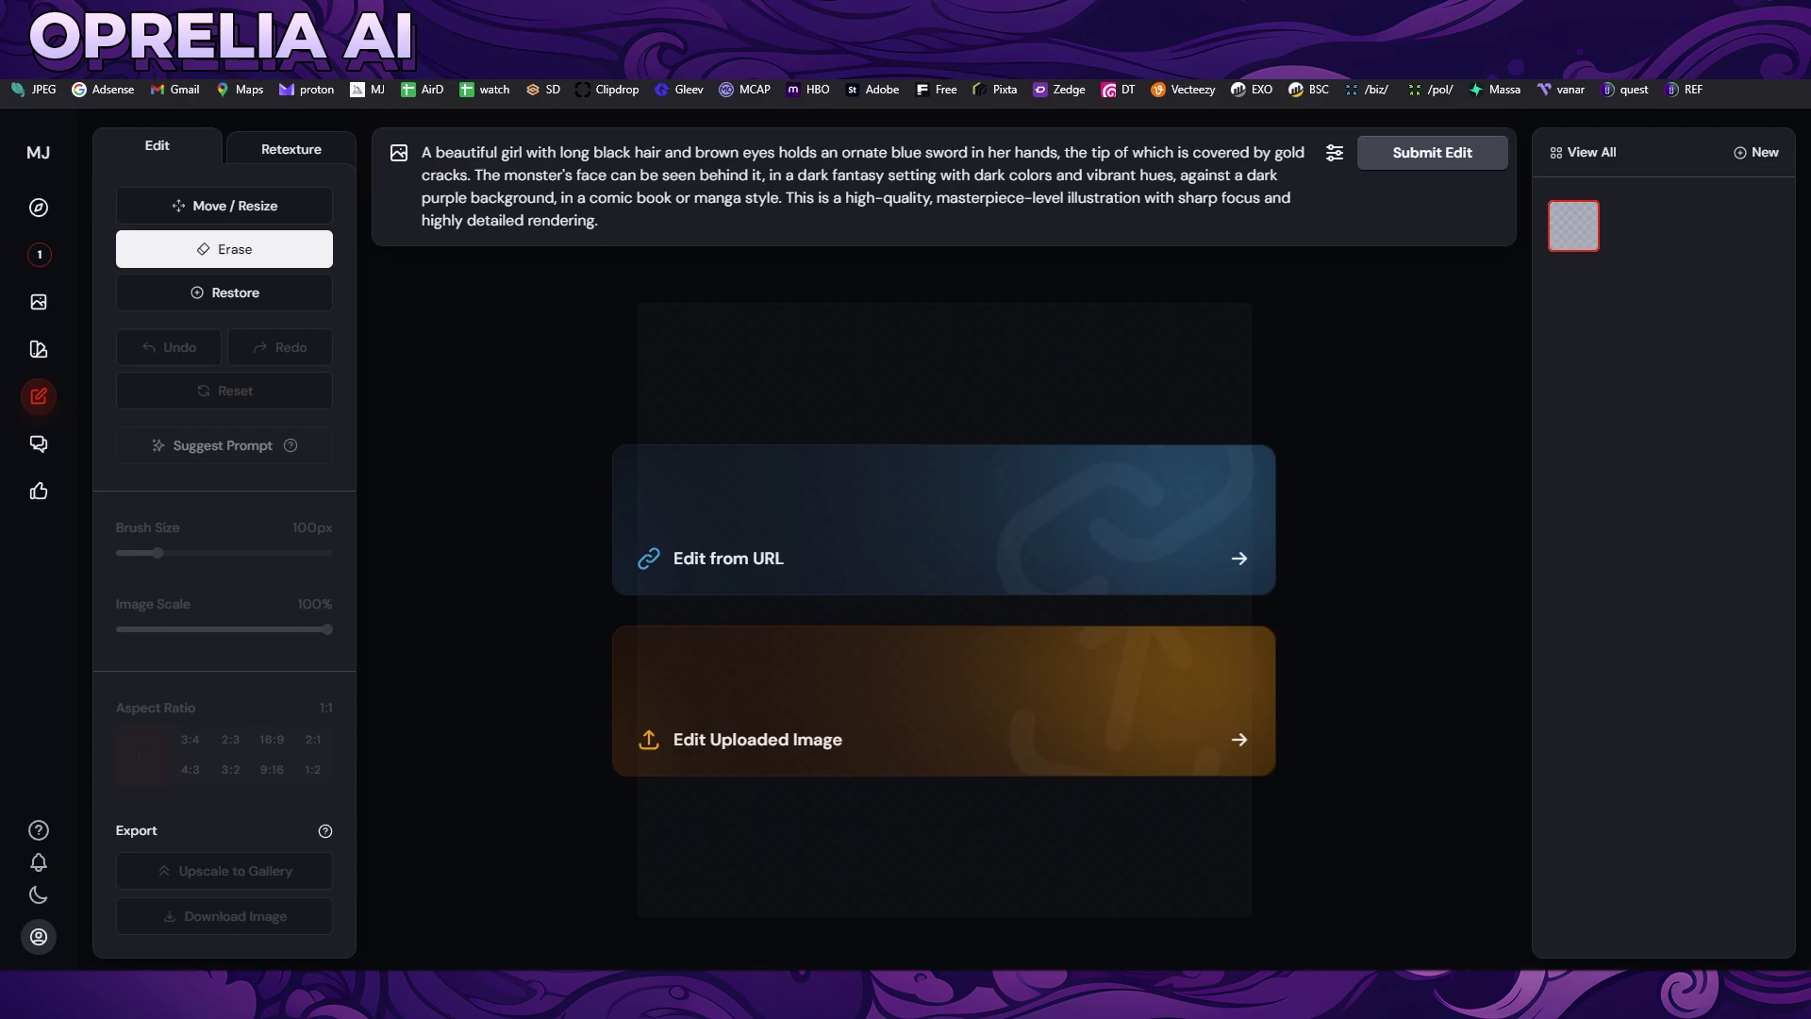
Load the uploaded green dinosaur image and erase its lower half.
{"action": "left_click", "coordinate": [1094, 688]}
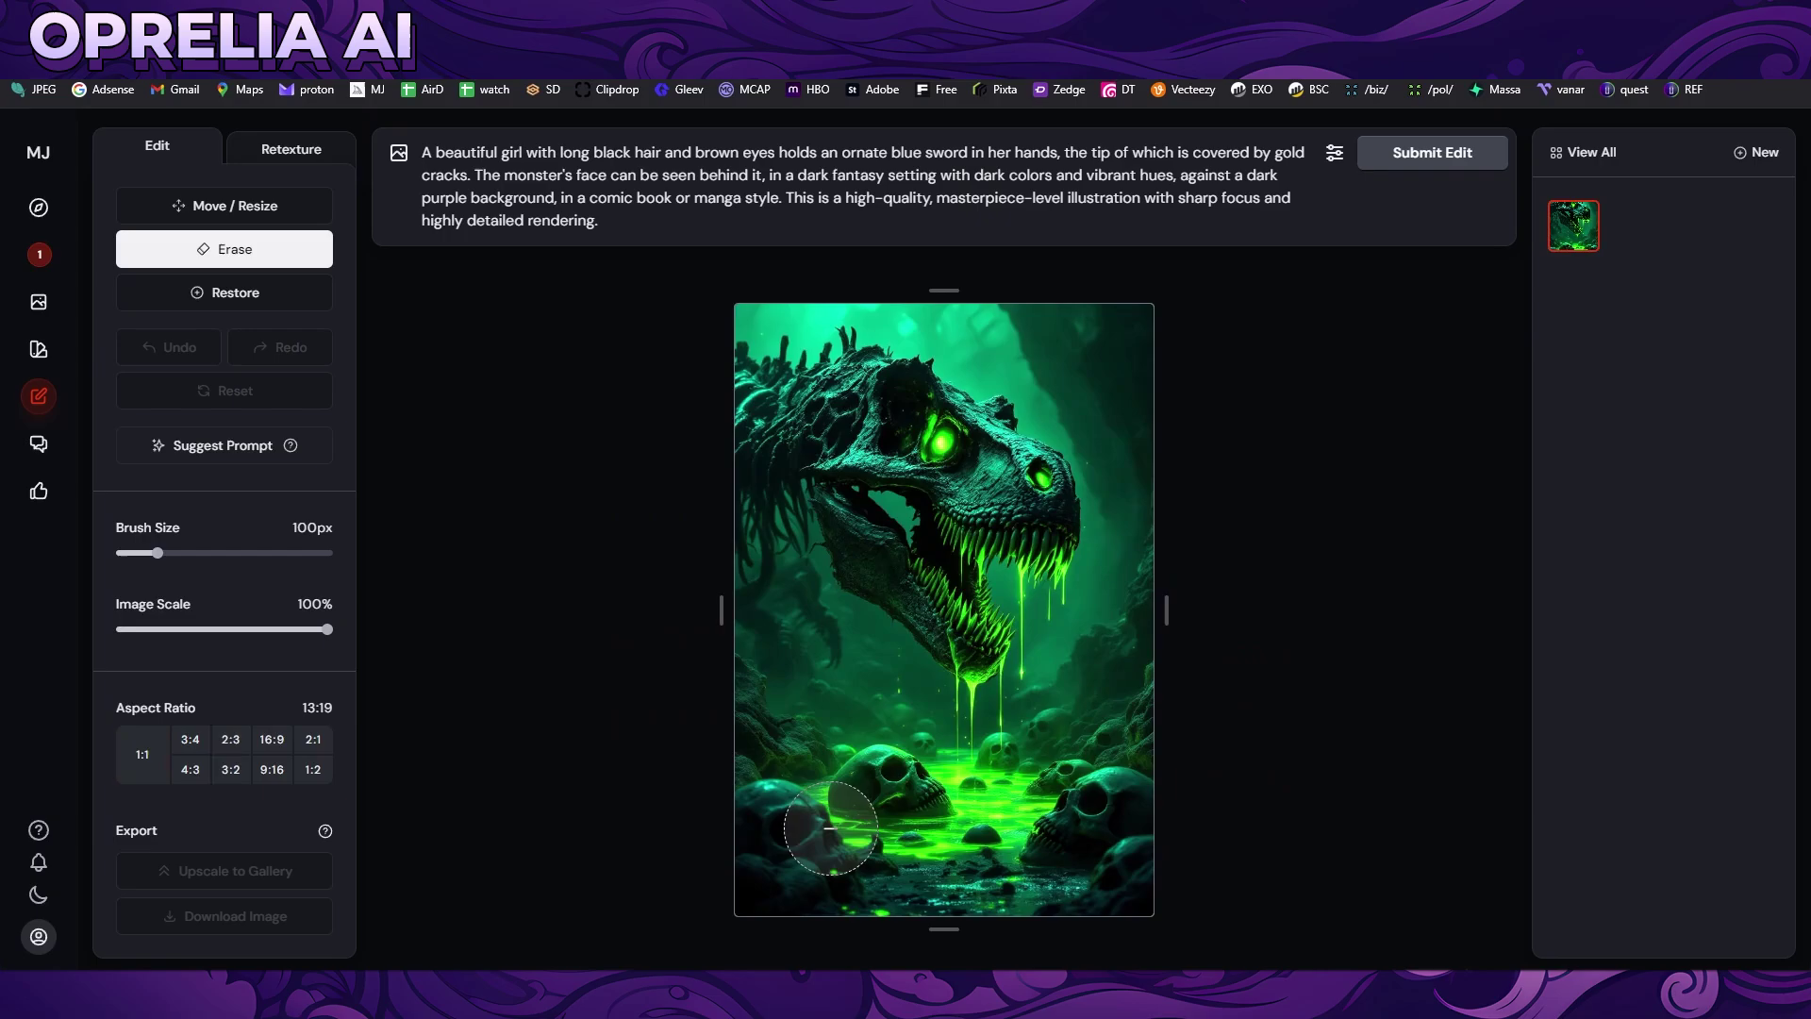
{"action": "left_click_drag", "start_coordinate": [792, 844], "coordinate": [1081, 878]}
{"action": "mouse_move", "coordinate": [848, 880]}
{"action": "left_mouse_down"}
{"action": "mouse_move", "coordinate": [776, 711]}
{"action": "mouse_move", "coordinate": [785, 920]}
{"action": "mouse_move", "coordinate": [839, 775]}
{"action": "mouse_move", "coordinate": [920, 838]}
{"action": "mouse_move", "coordinate": [986, 776]}
{"action": "mouse_move", "coordinate": [931, 776]}
{"action": "mouse_move", "coordinate": [1147, 709]}
{"action": "mouse_move", "coordinate": [1163, 806]}
{"action": "mouse_move", "coordinate": [1133, 781]}
{"action": "mouse_move", "coordinate": [1156, 619]}
{"action": "mouse_move", "coordinate": [1071, 737]}
{"action": "mouse_move", "coordinate": [872, 770]}
{"action": "left_mouse_up"}
Replace the prompt with 'bed of flowers' and submit the edit.
{"action": "left_click", "coordinate": [843, 201]}
{"action": "key", "text": "ctrl+a"}
{"action": "type", "text": "ber"}
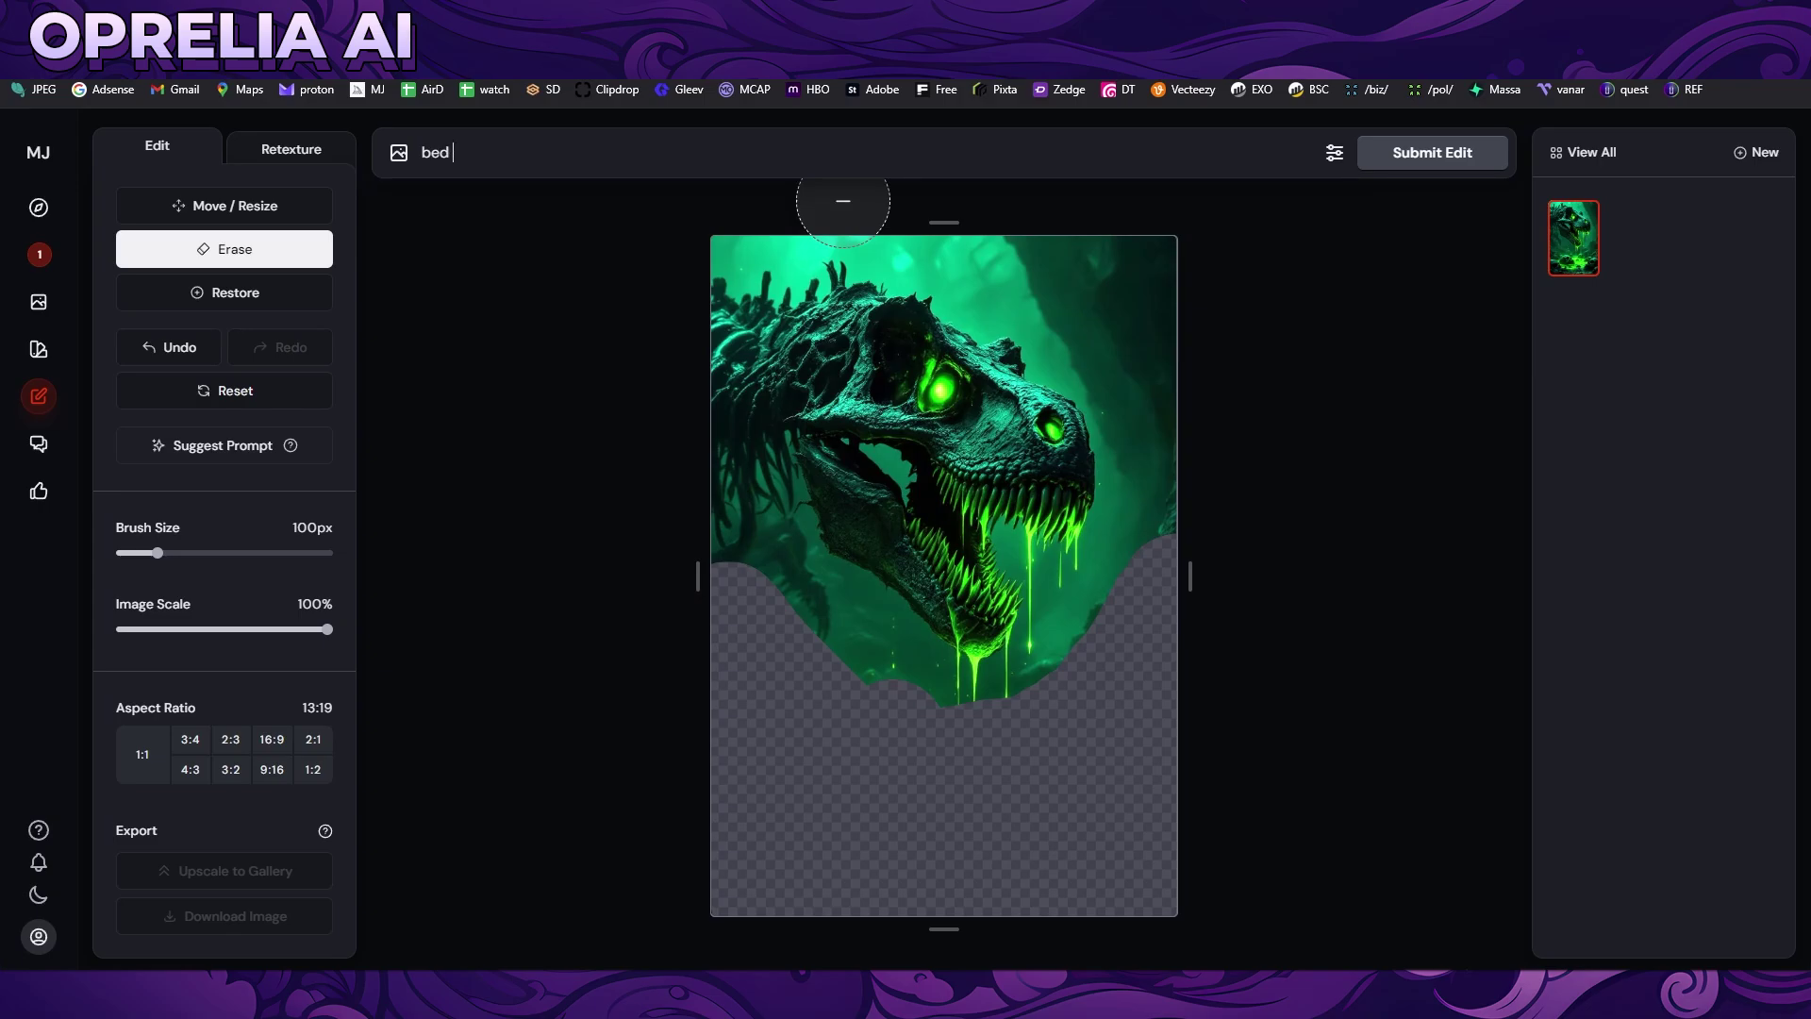
{"action": "type", "text": " of flowers"}
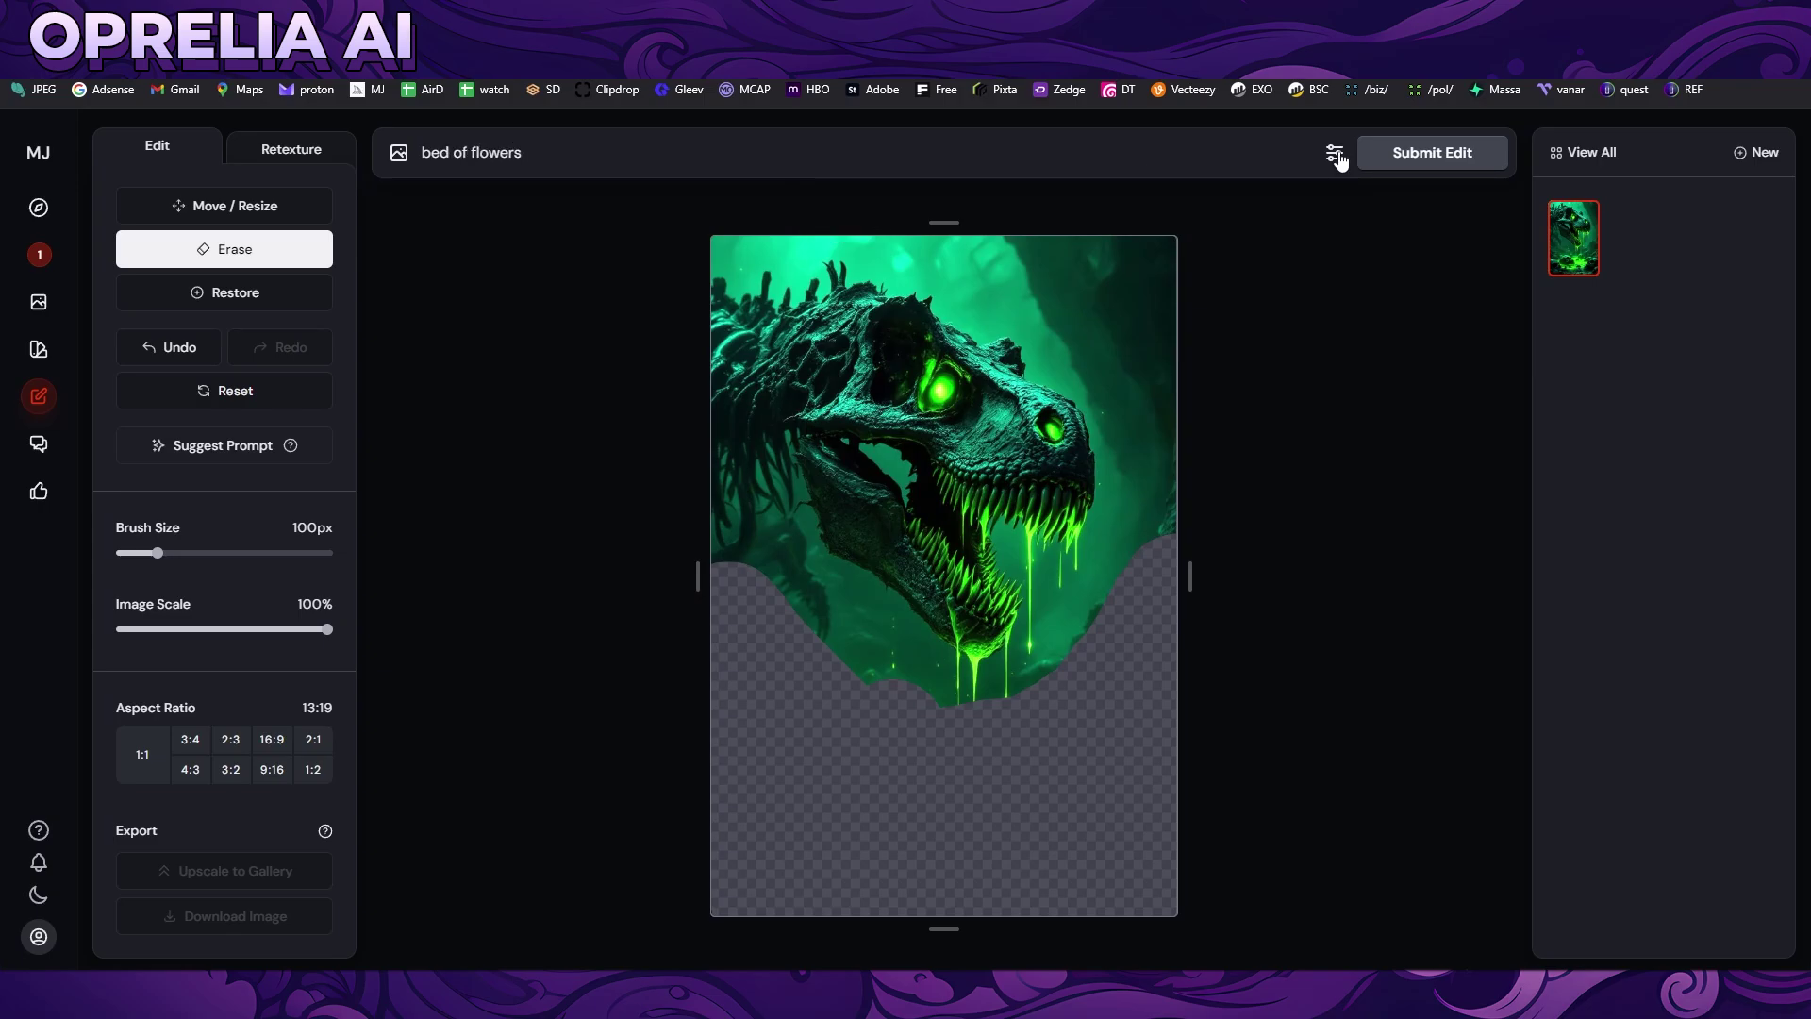
{"action": "left_click", "coordinate": [1426, 153]}
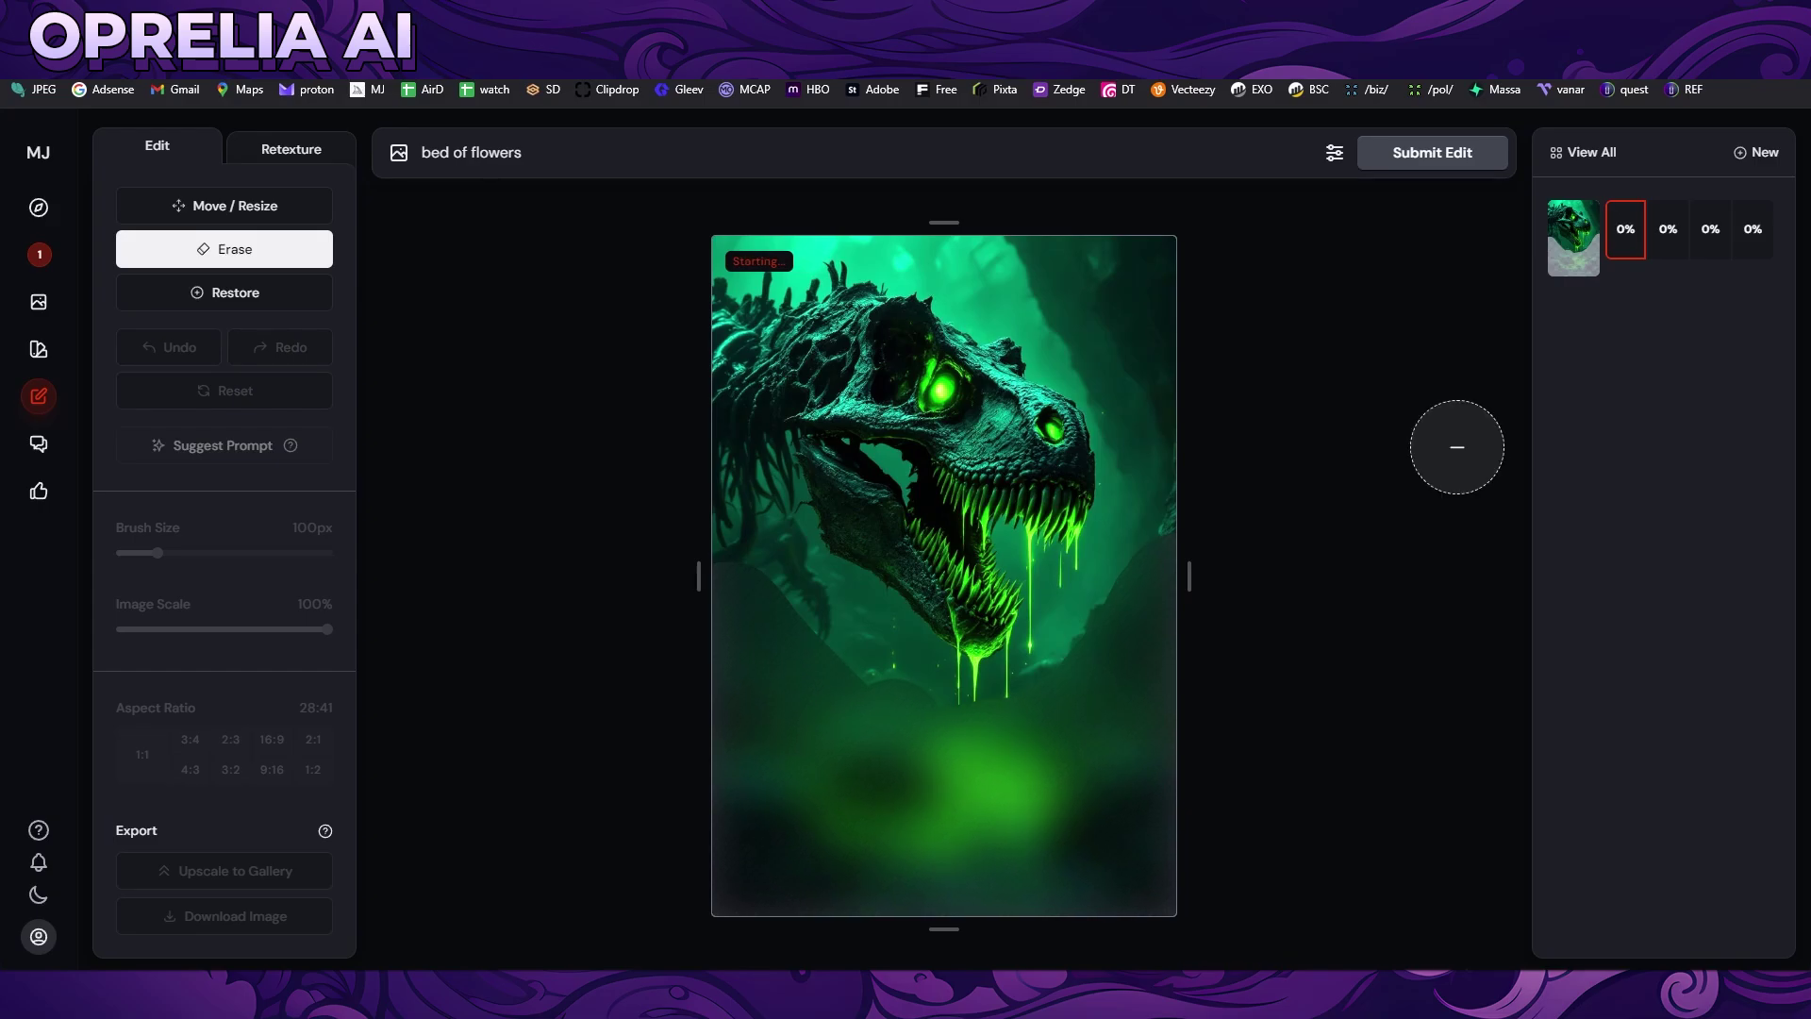
Reopen the 'bed of flowers' dinosaur edit showing its yellow-daisy variant.
{"action": "left_click", "coordinate": [44, 401]}
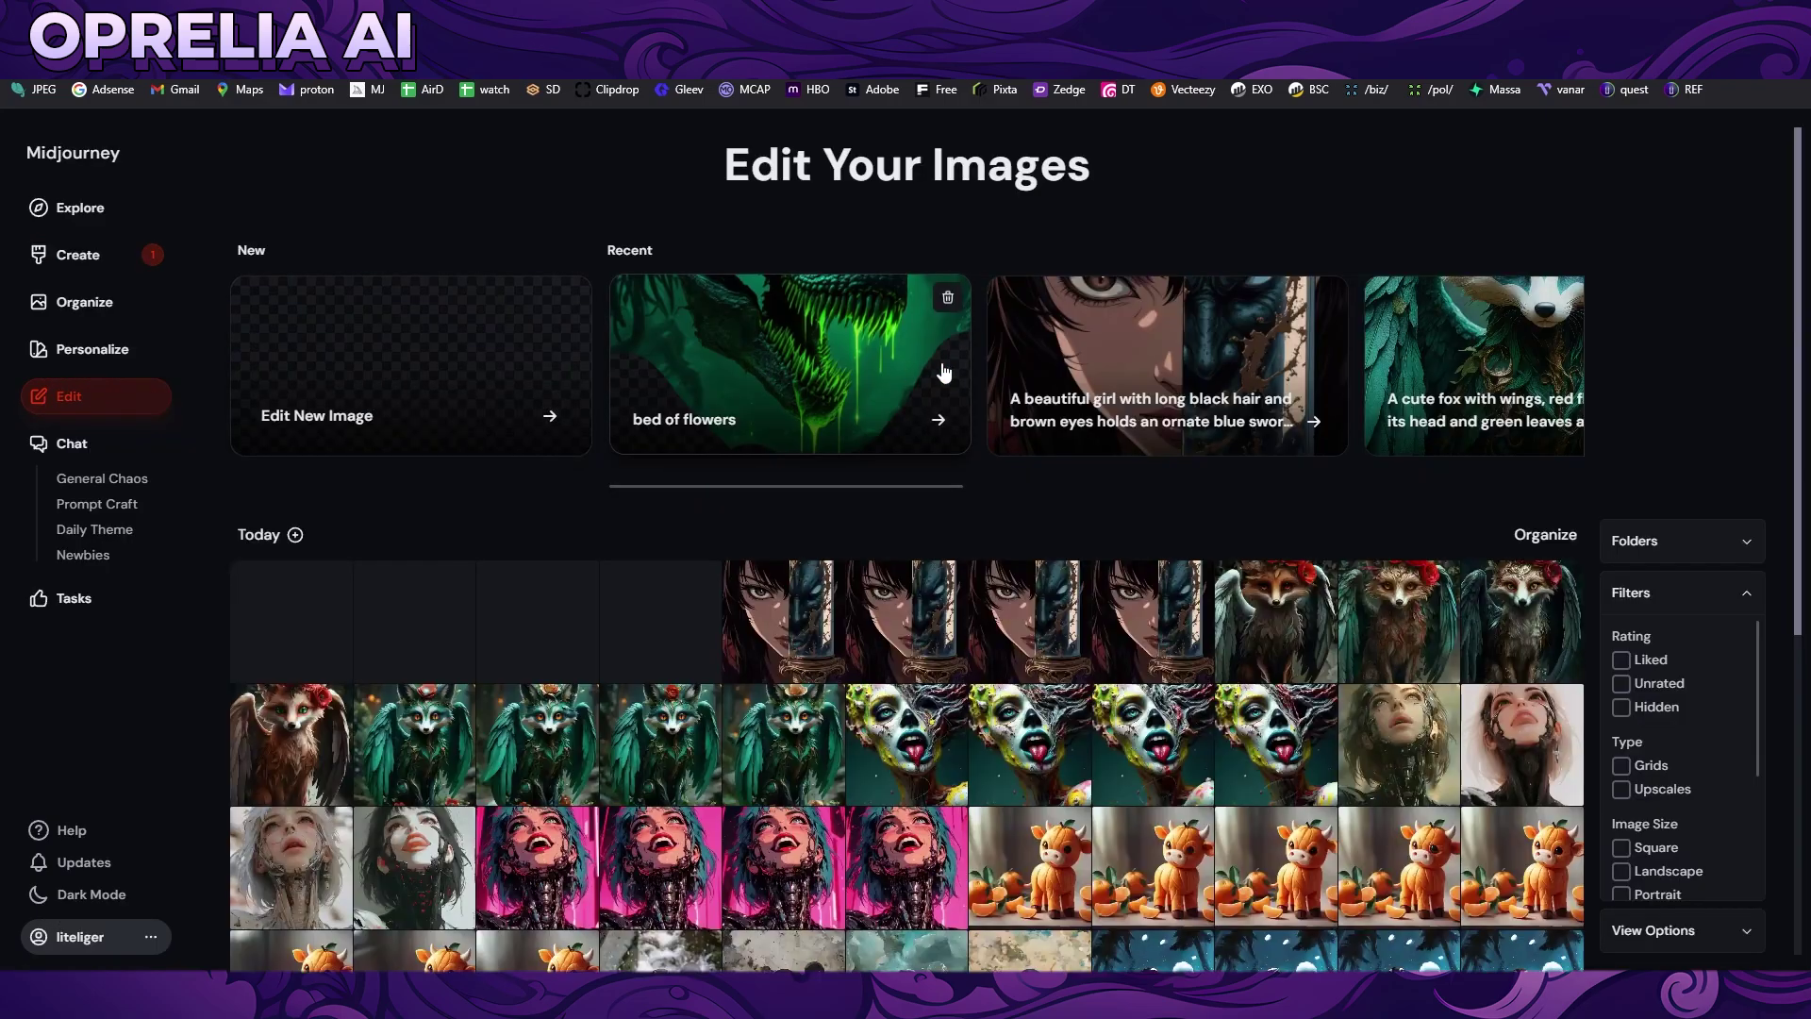
{"action": "left_click", "coordinate": [1091, 418]}
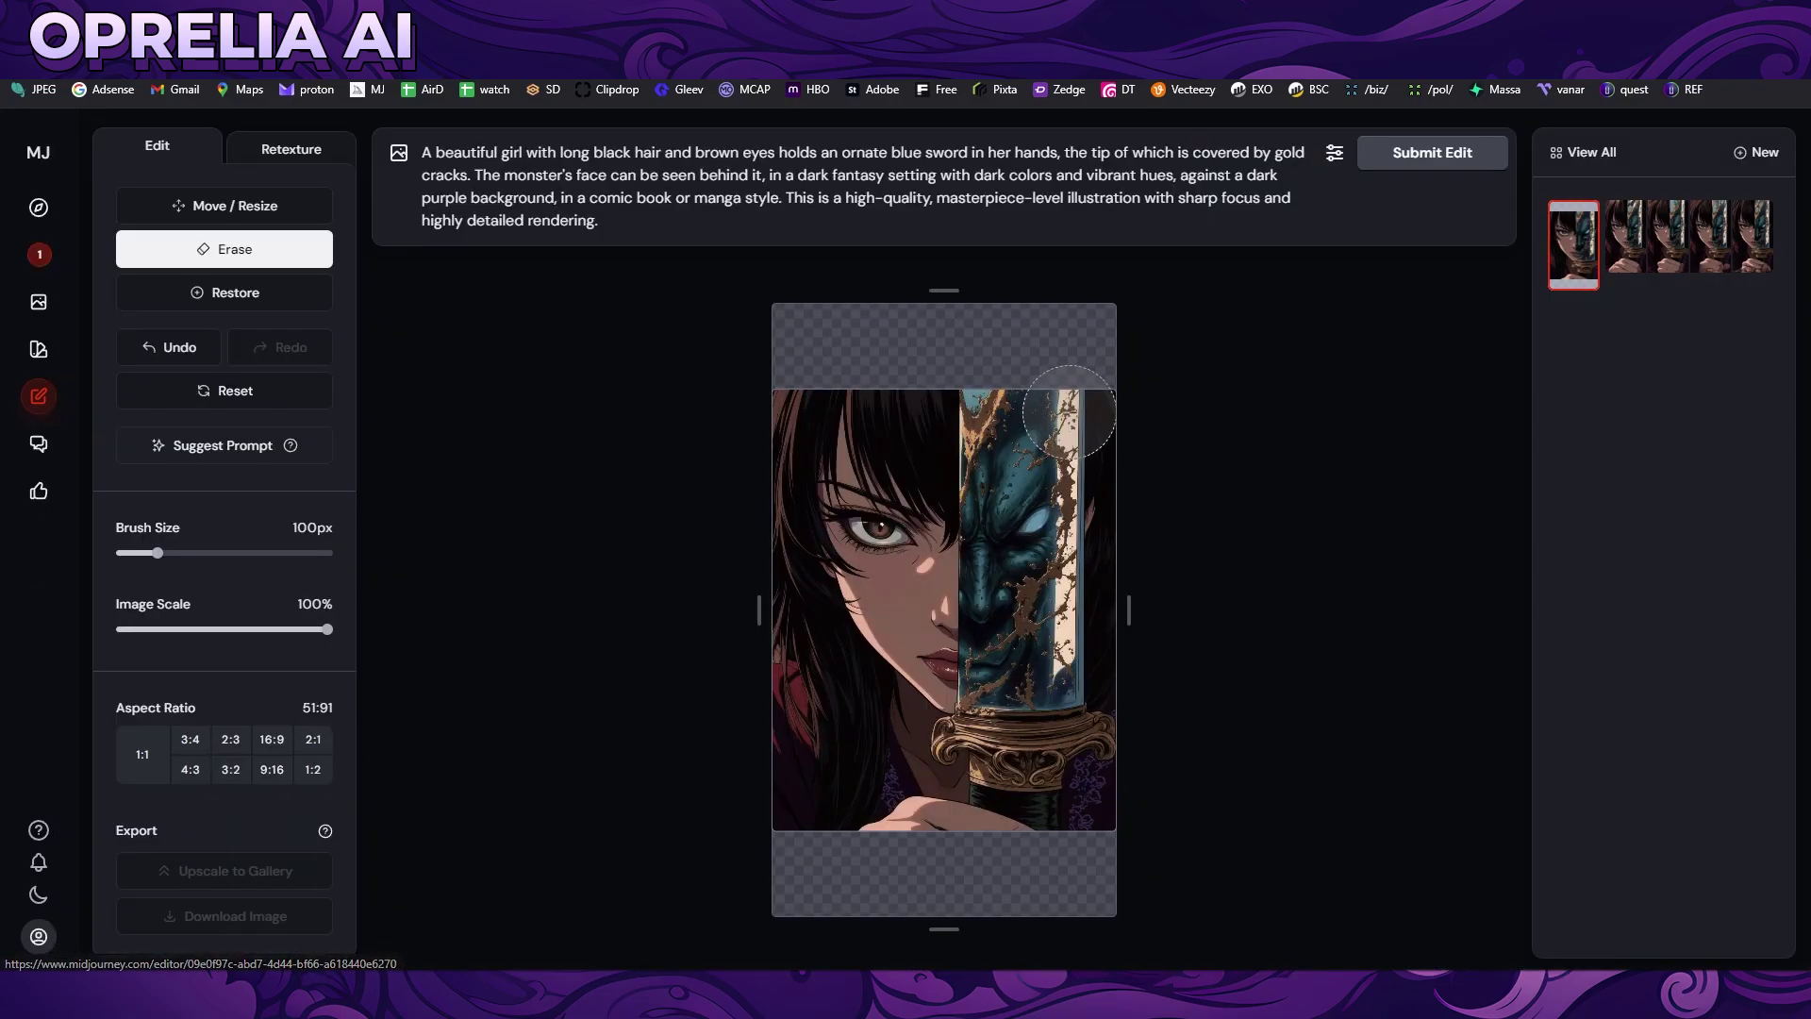
{"action": "left_click", "coordinate": [51, 390]}
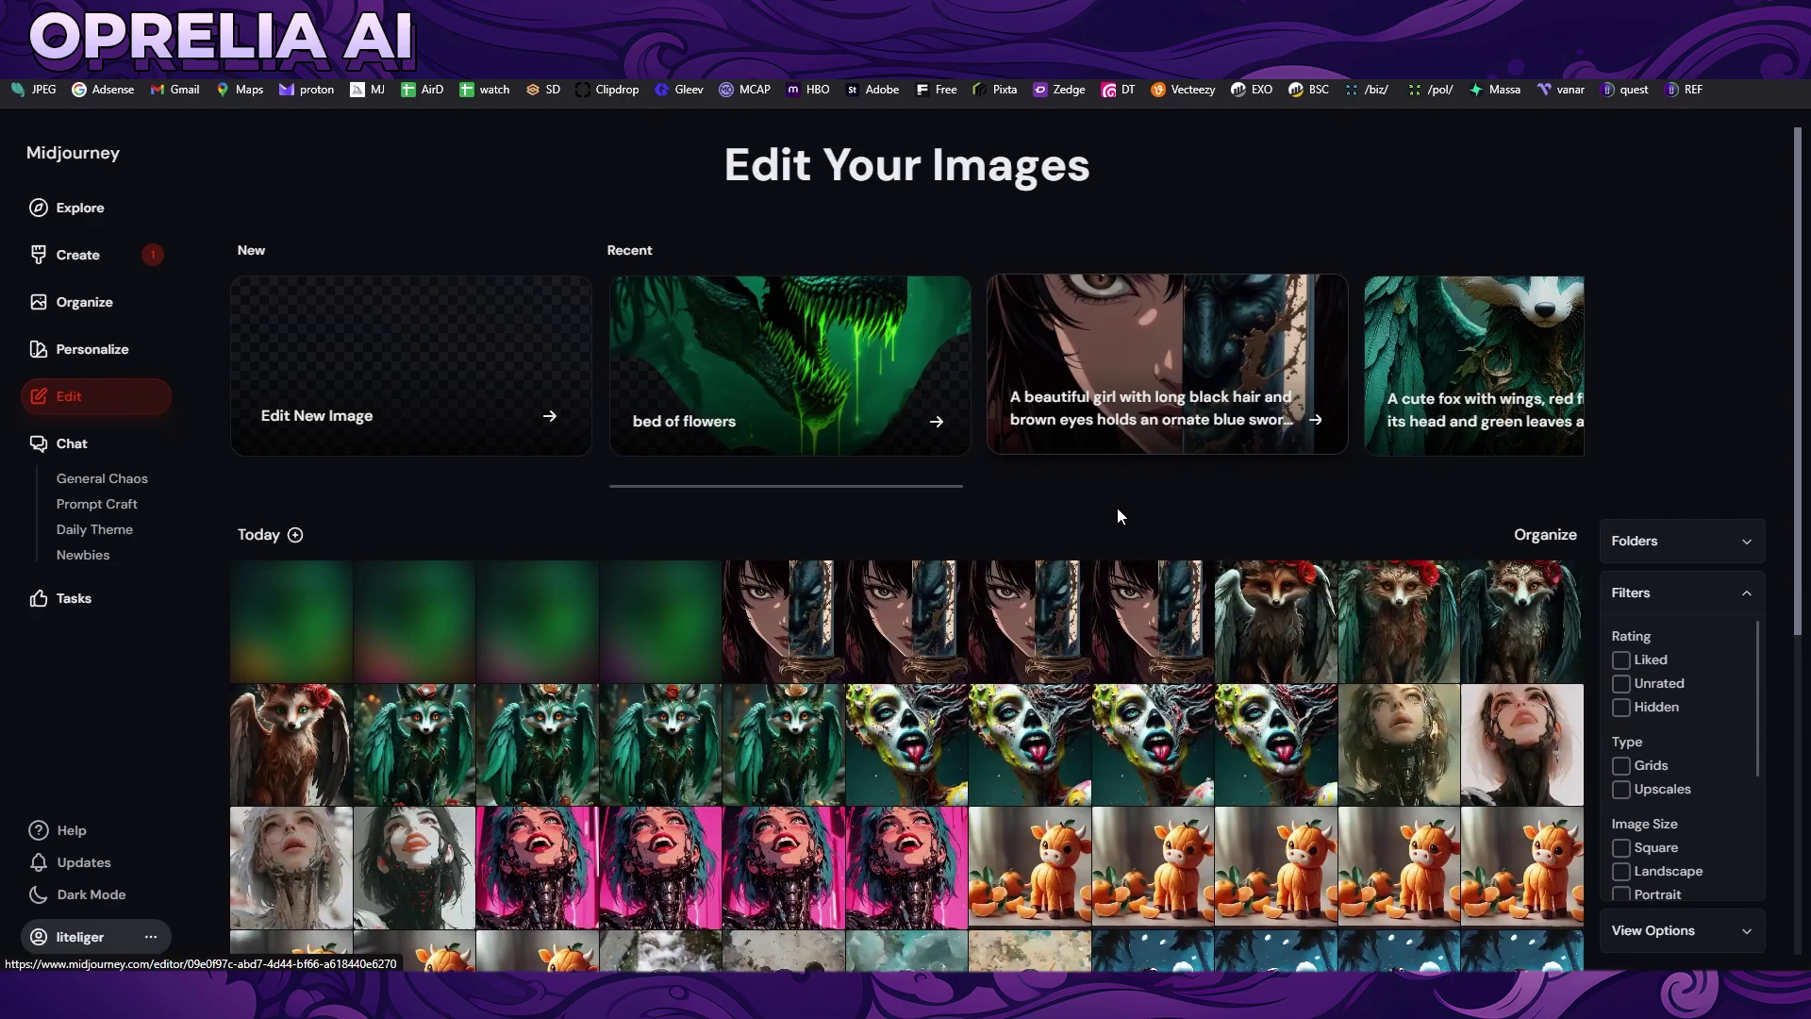
{"action": "mouse_move", "coordinate": [924, 489]}
{"action": "left_mouse_down"}
{"action": "mouse_move", "coordinate": [1434, 492]}
{"action": "mouse_move", "coordinate": [920, 491]}
{"action": "left_mouse_up"}
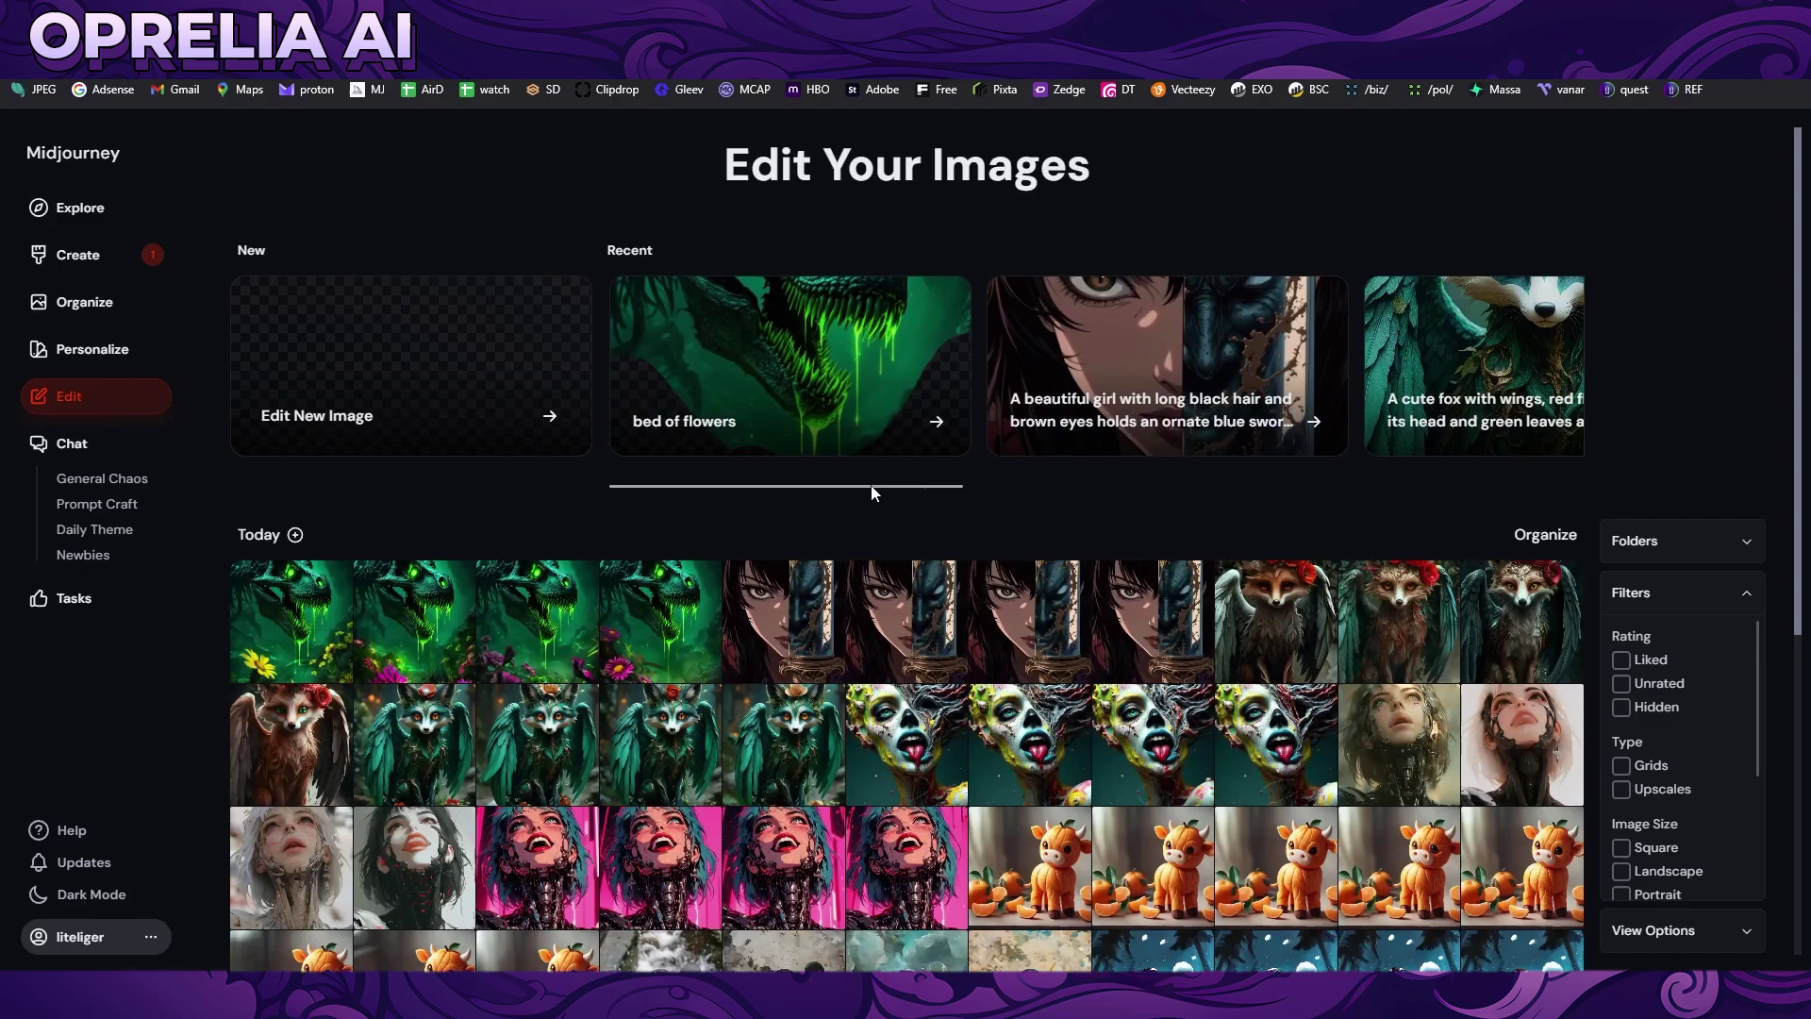
{"action": "left_click", "coordinate": [255, 660]}
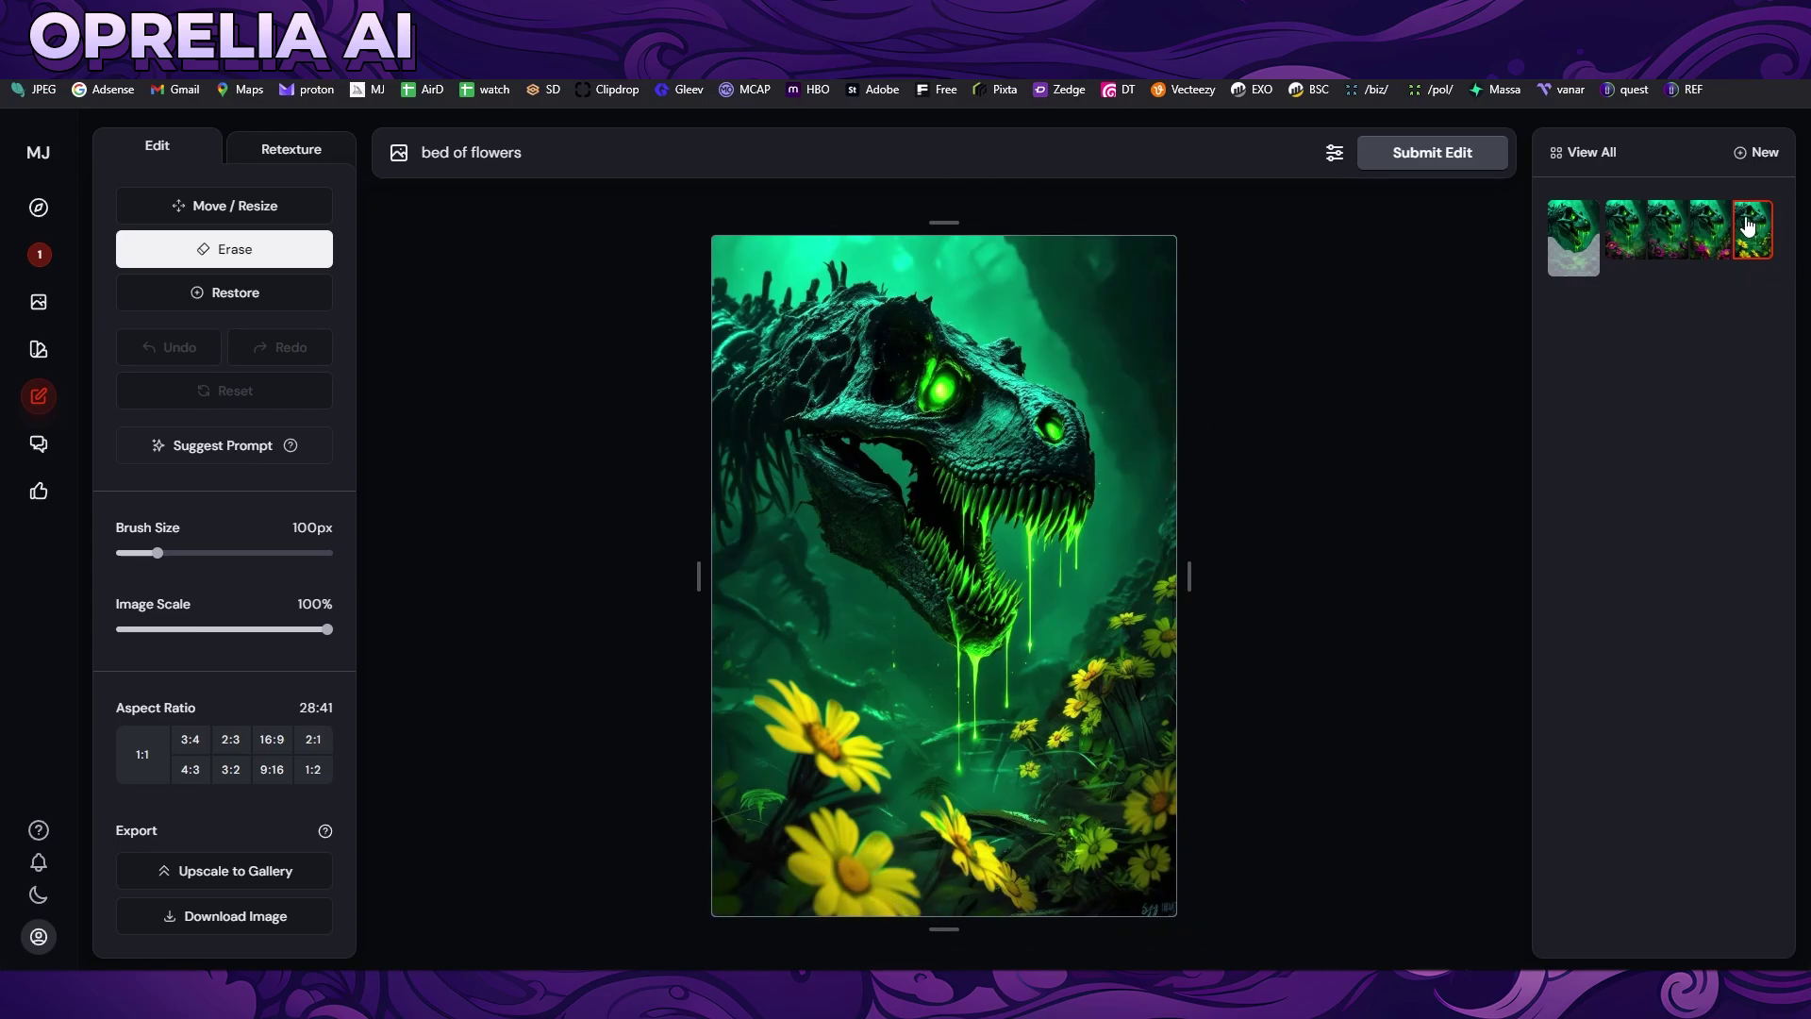
Compare the pink and purple flower variants, then select the magenta-flower dinosaur.
{"action": "left_click", "coordinate": [1710, 229]}
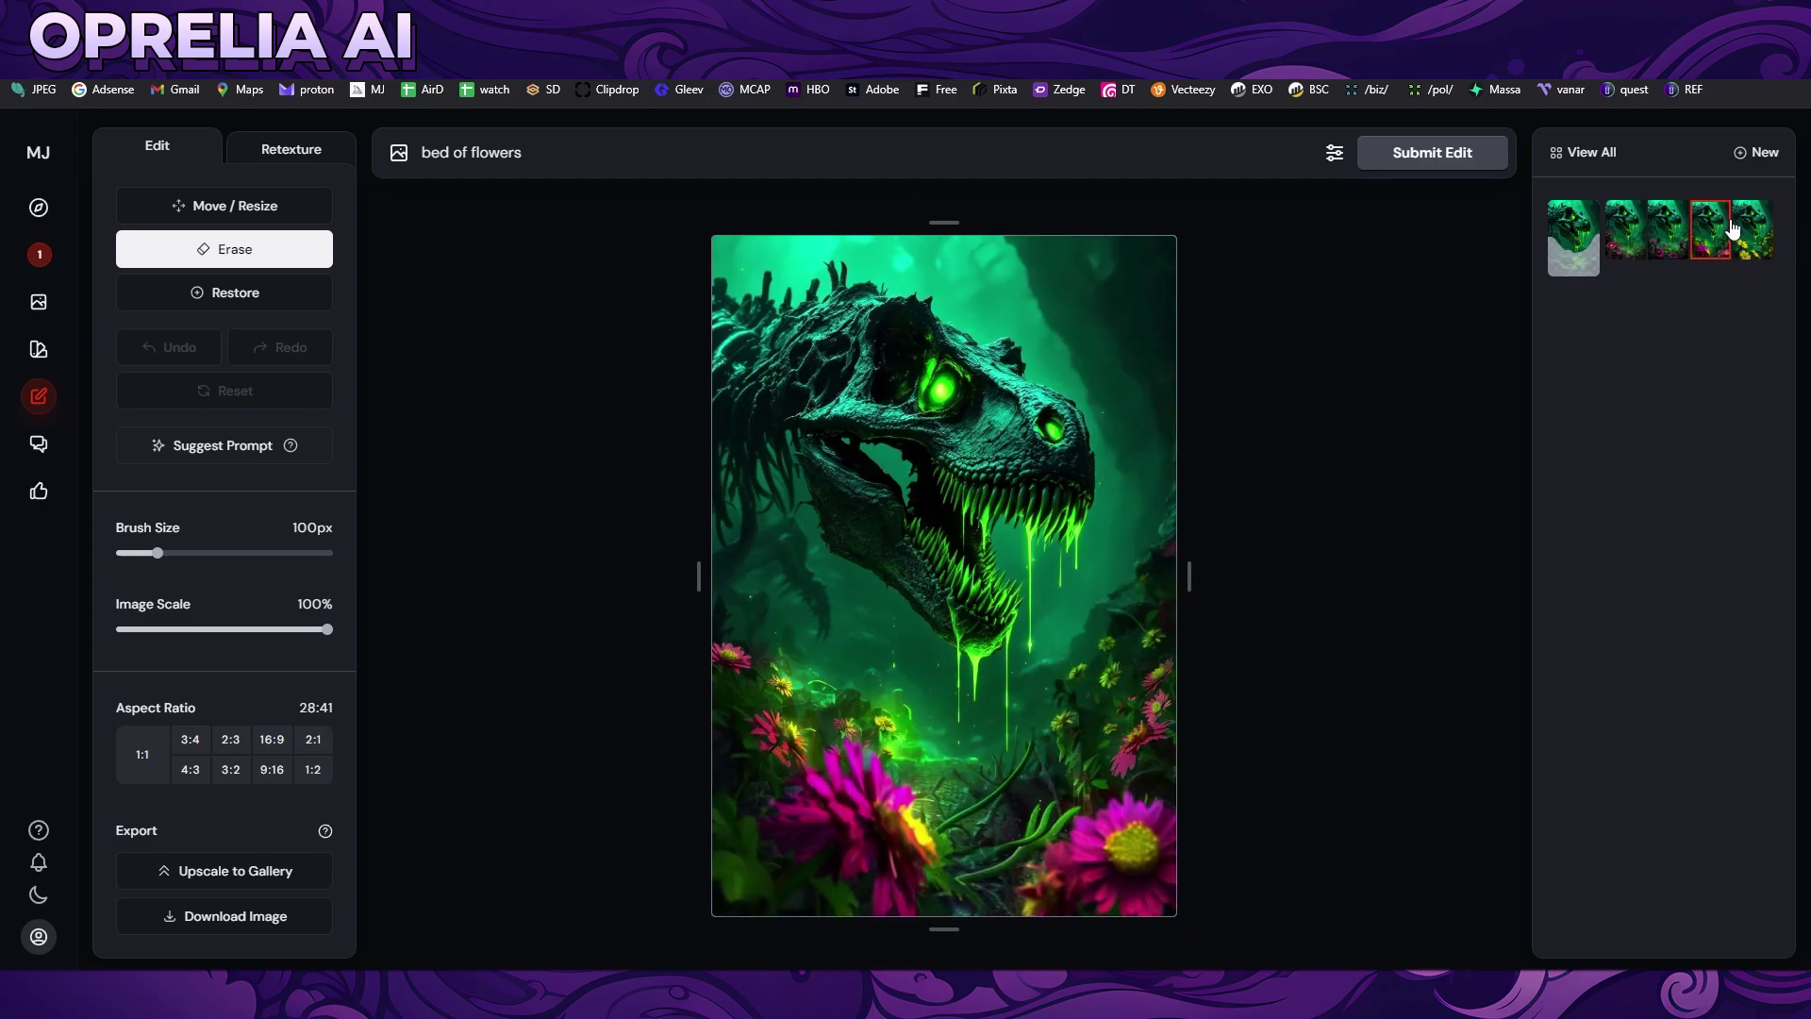
{"action": "left_click", "coordinate": [1671, 247]}
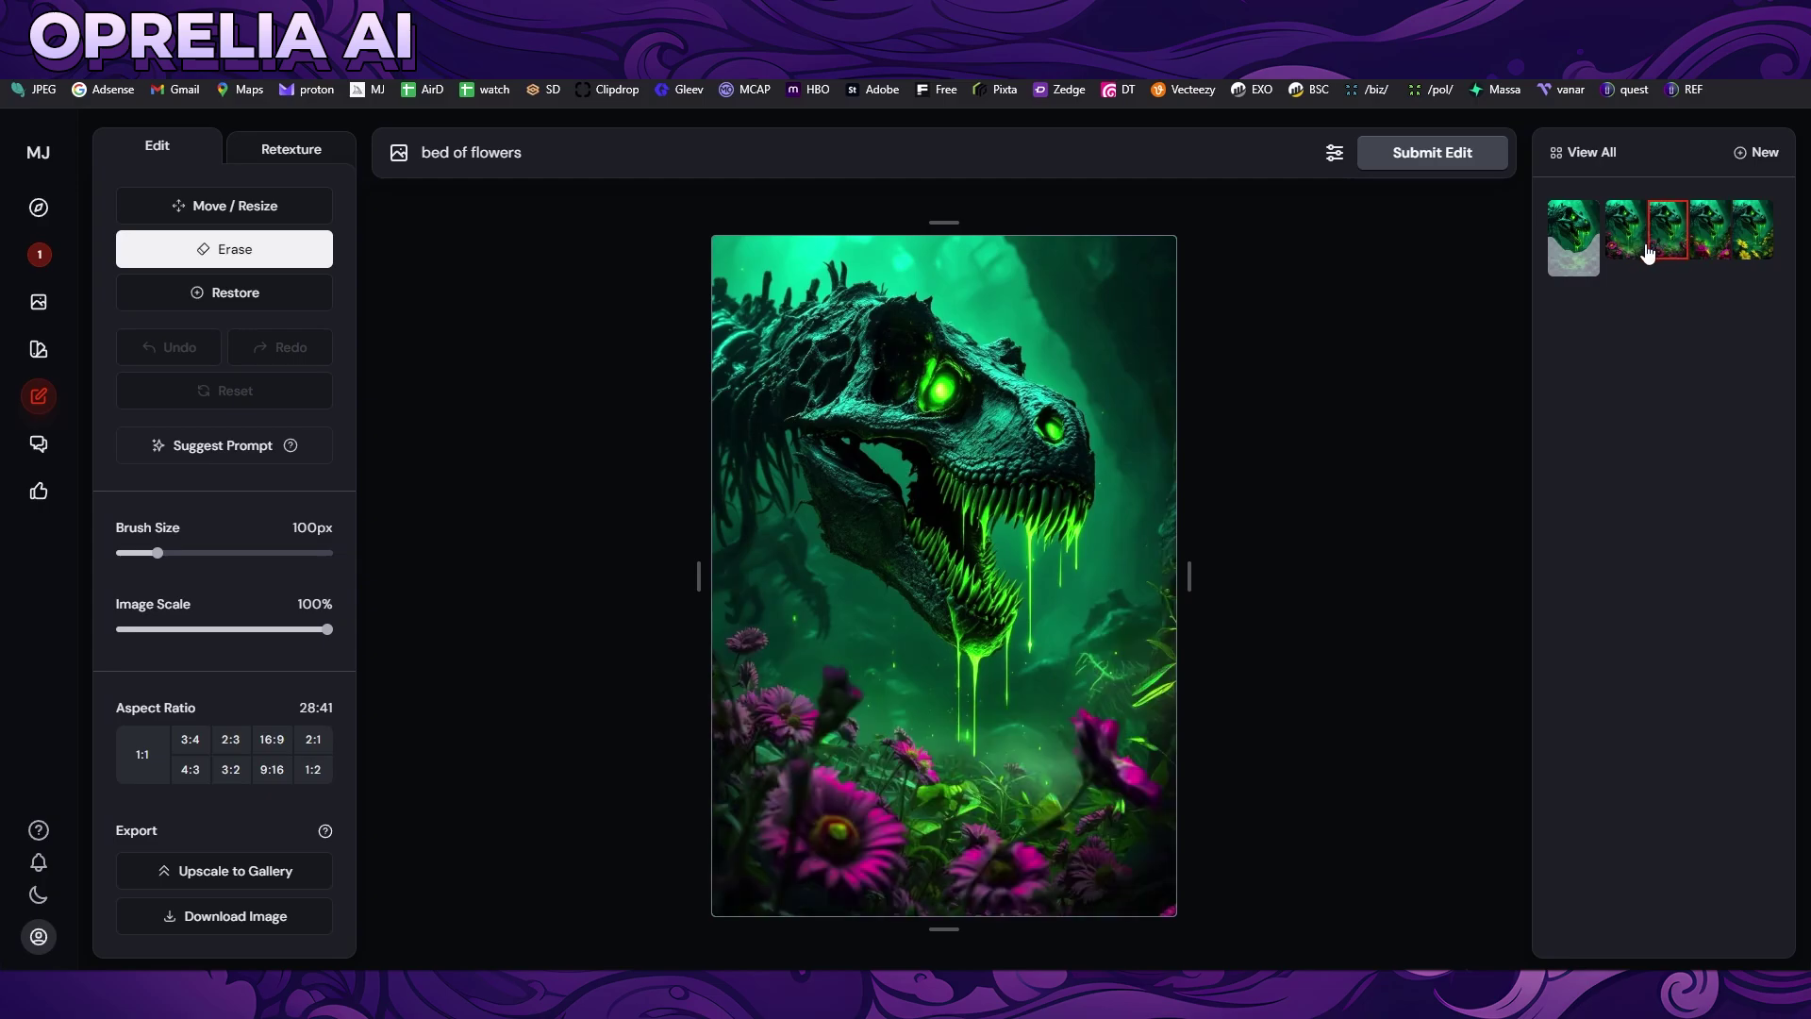
{"action": "left_click", "coordinate": [1639, 247]}
Submit a 'bed of flowers' retexture of it, check the results, and return to Edit.
{"action": "left_click", "coordinate": [292, 148]}
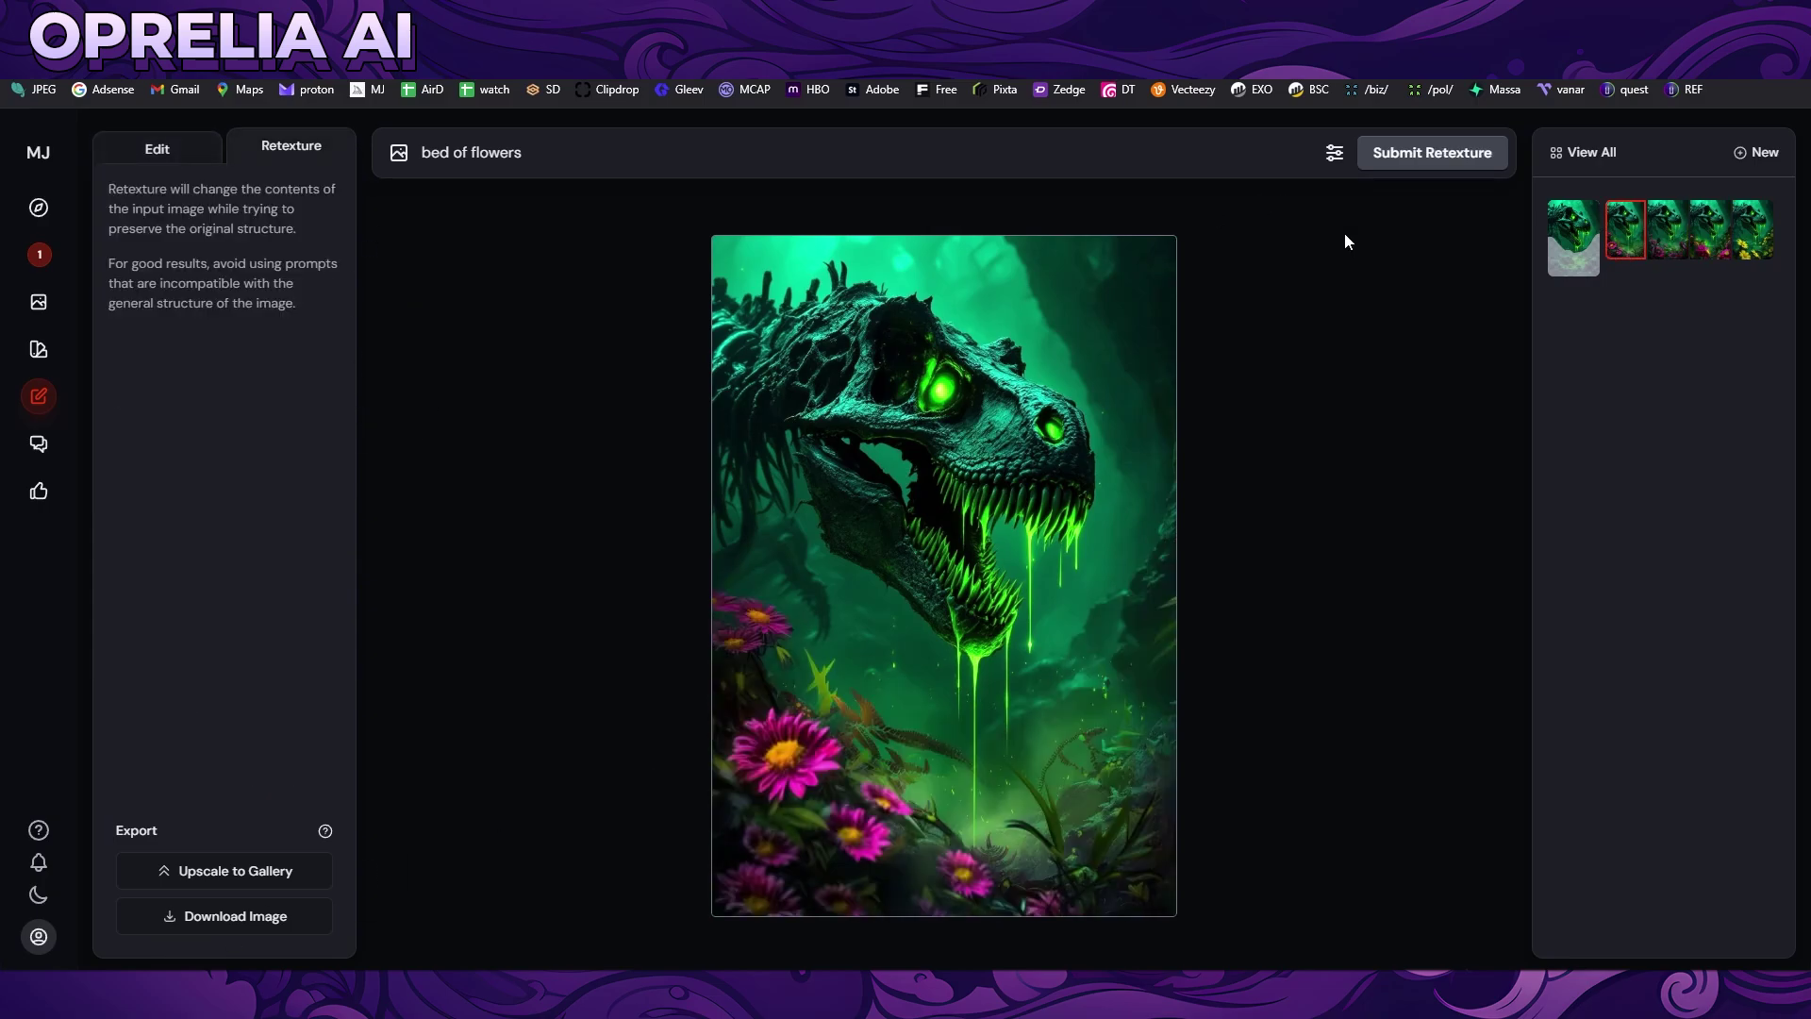
{"action": "left_click", "coordinate": [1485, 164]}
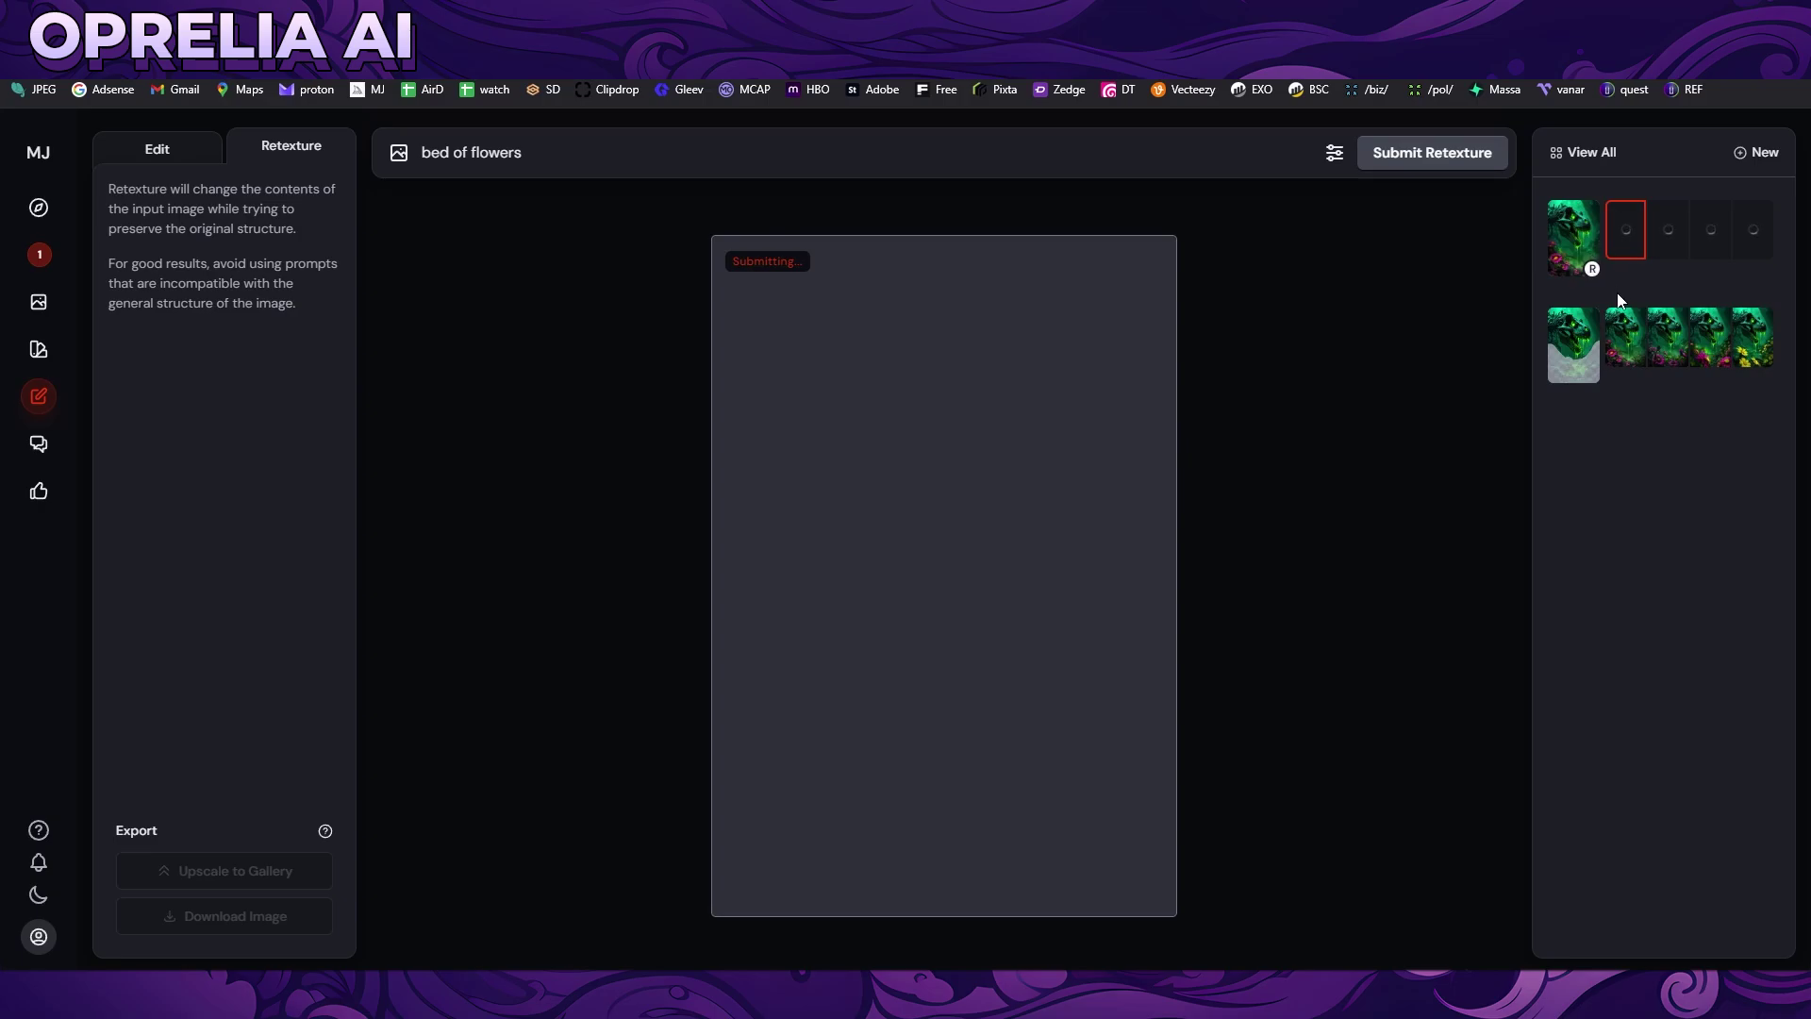
{"action": "left_click", "coordinate": [1579, 259]}
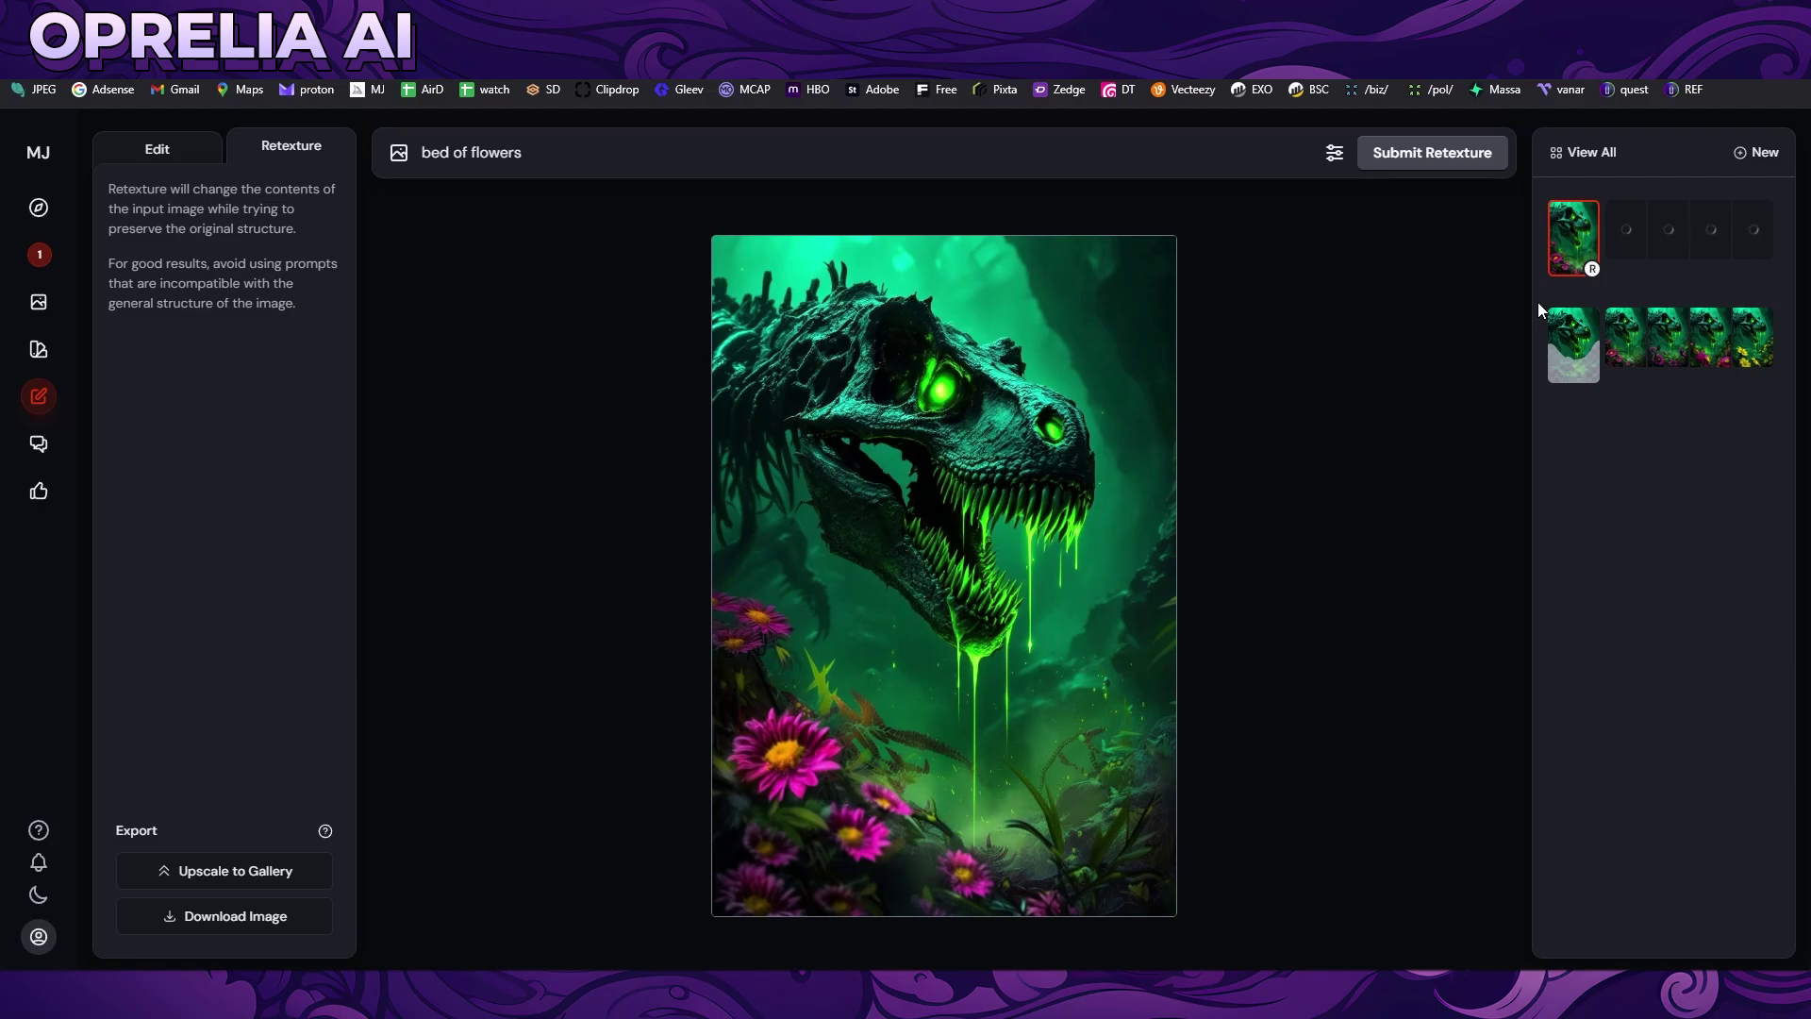
{"action": "left_click", "coordinate": [1635, 257]}
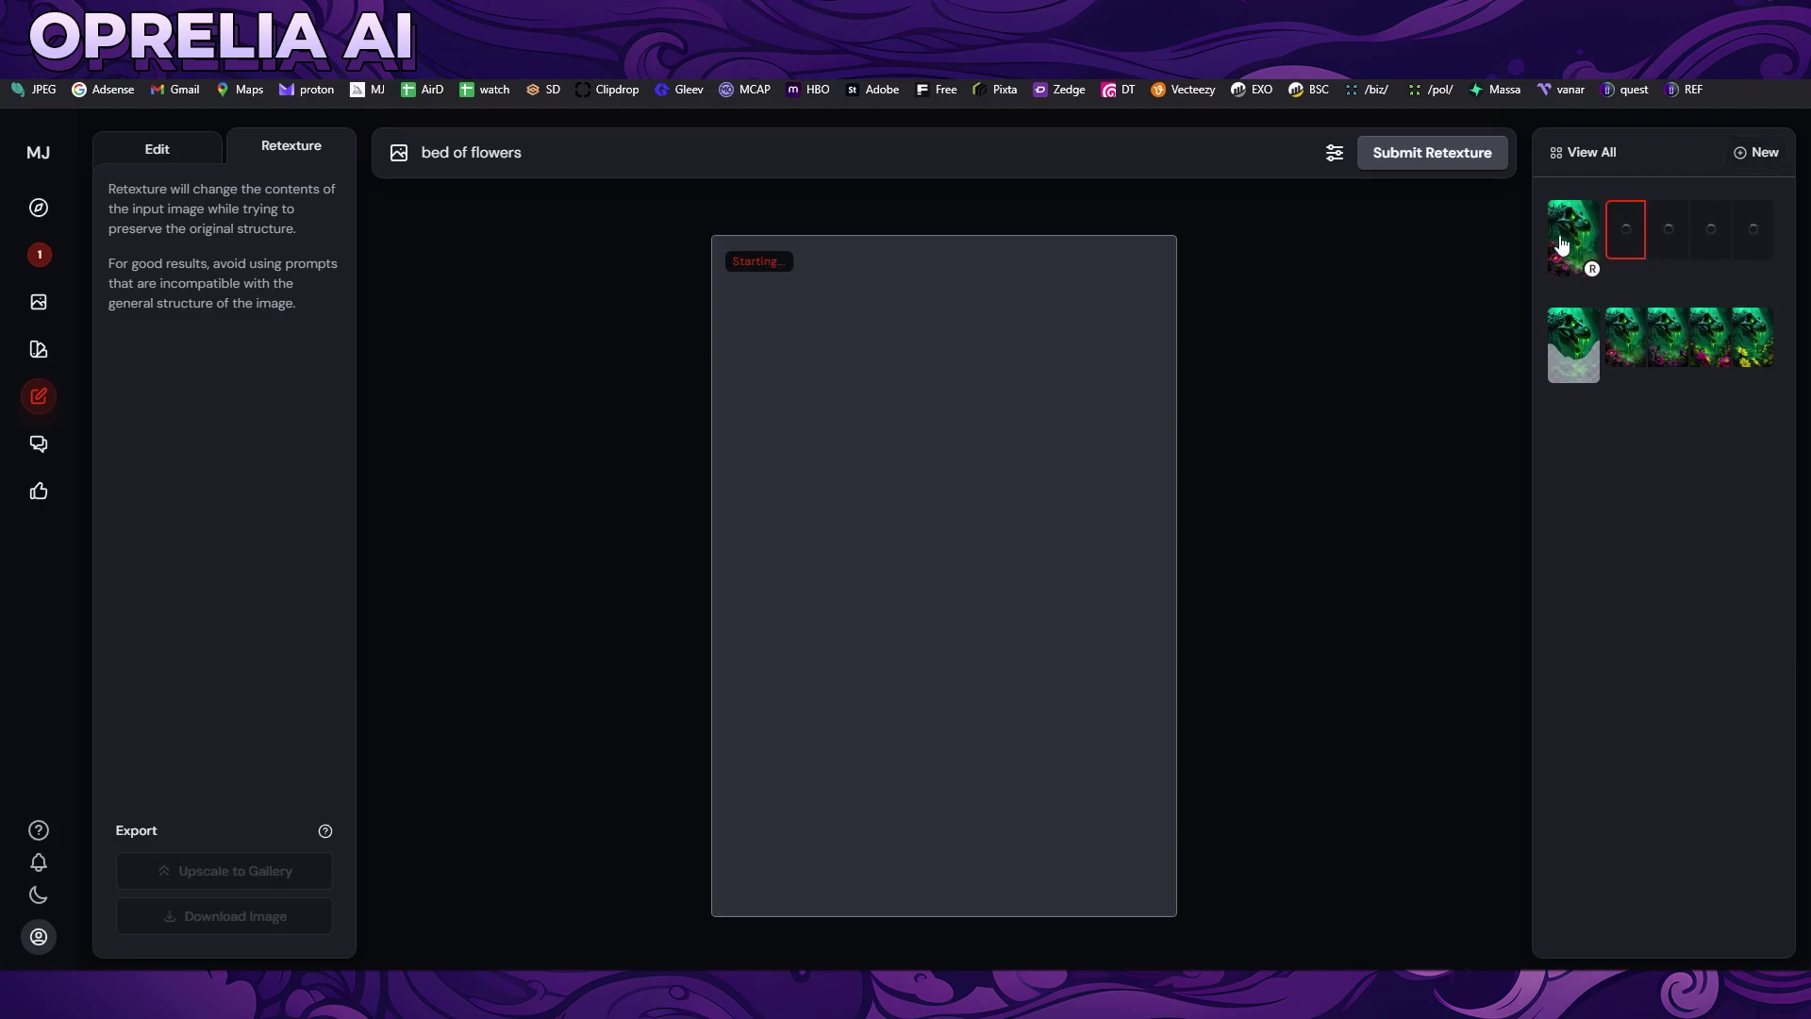
{"action": "left_click", "coordinate": [1585, 264]}
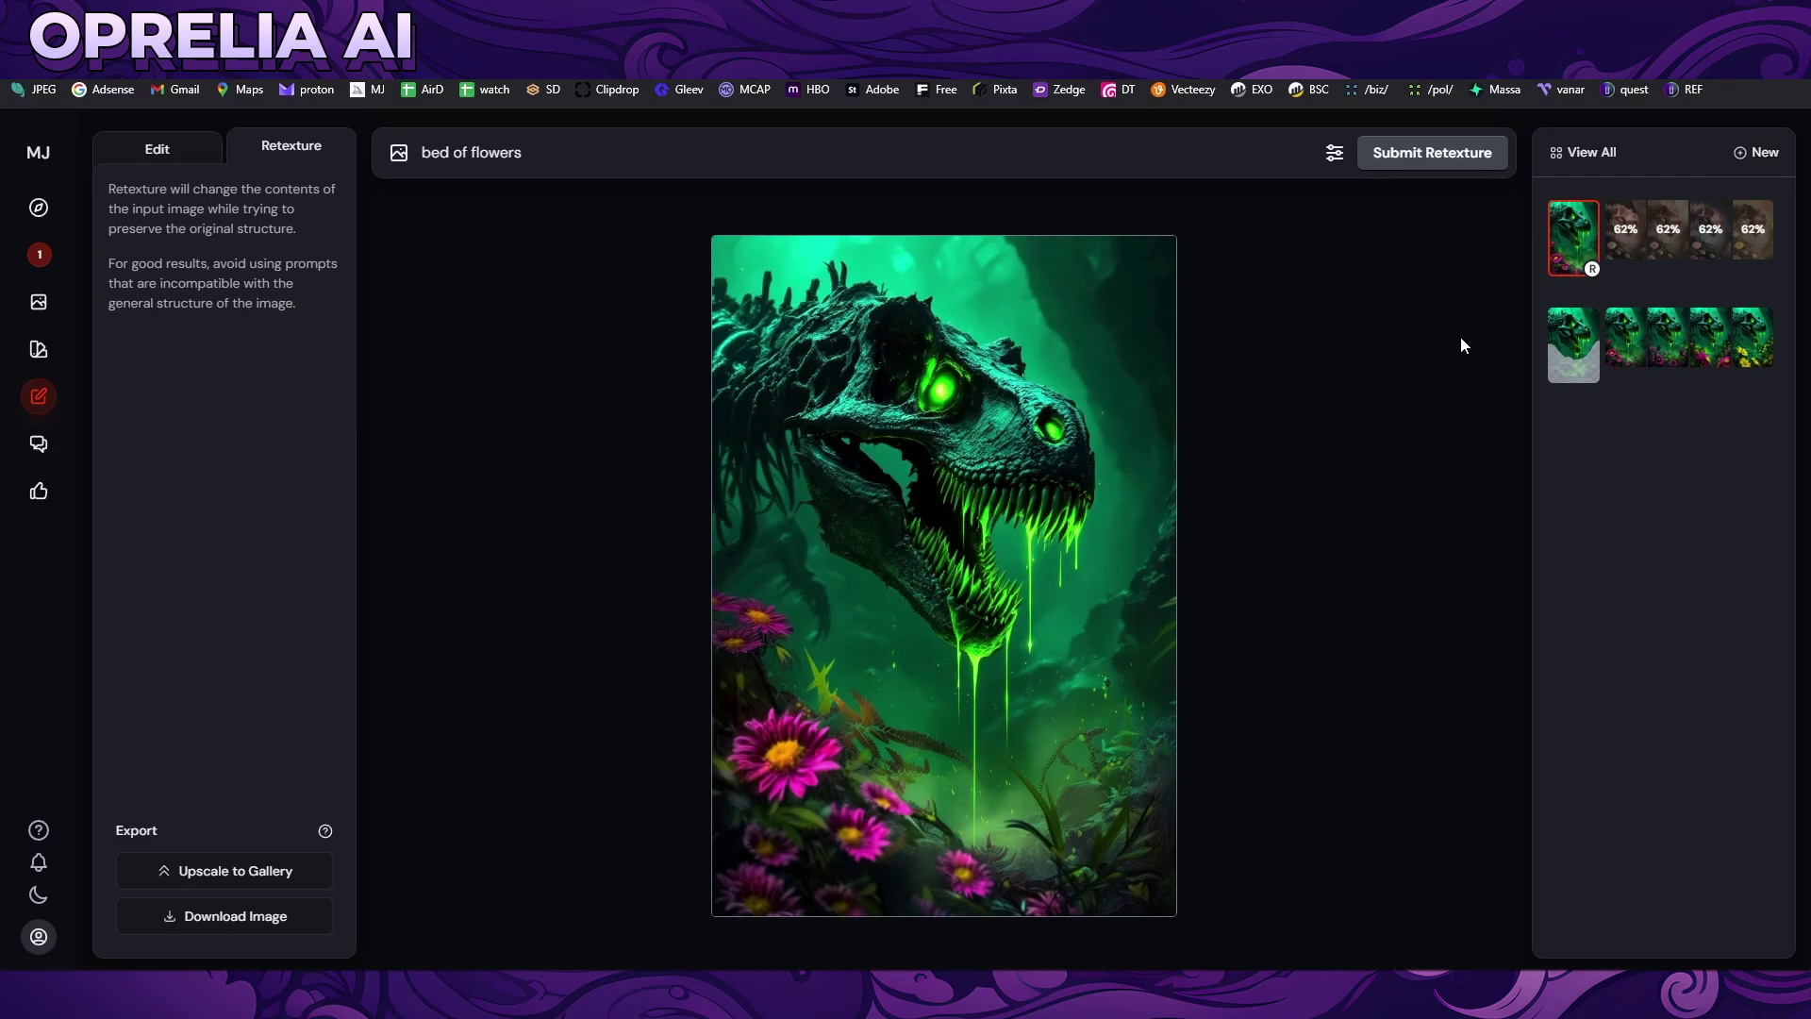
{"action": "left_click", "coordinate": [156, 154]}
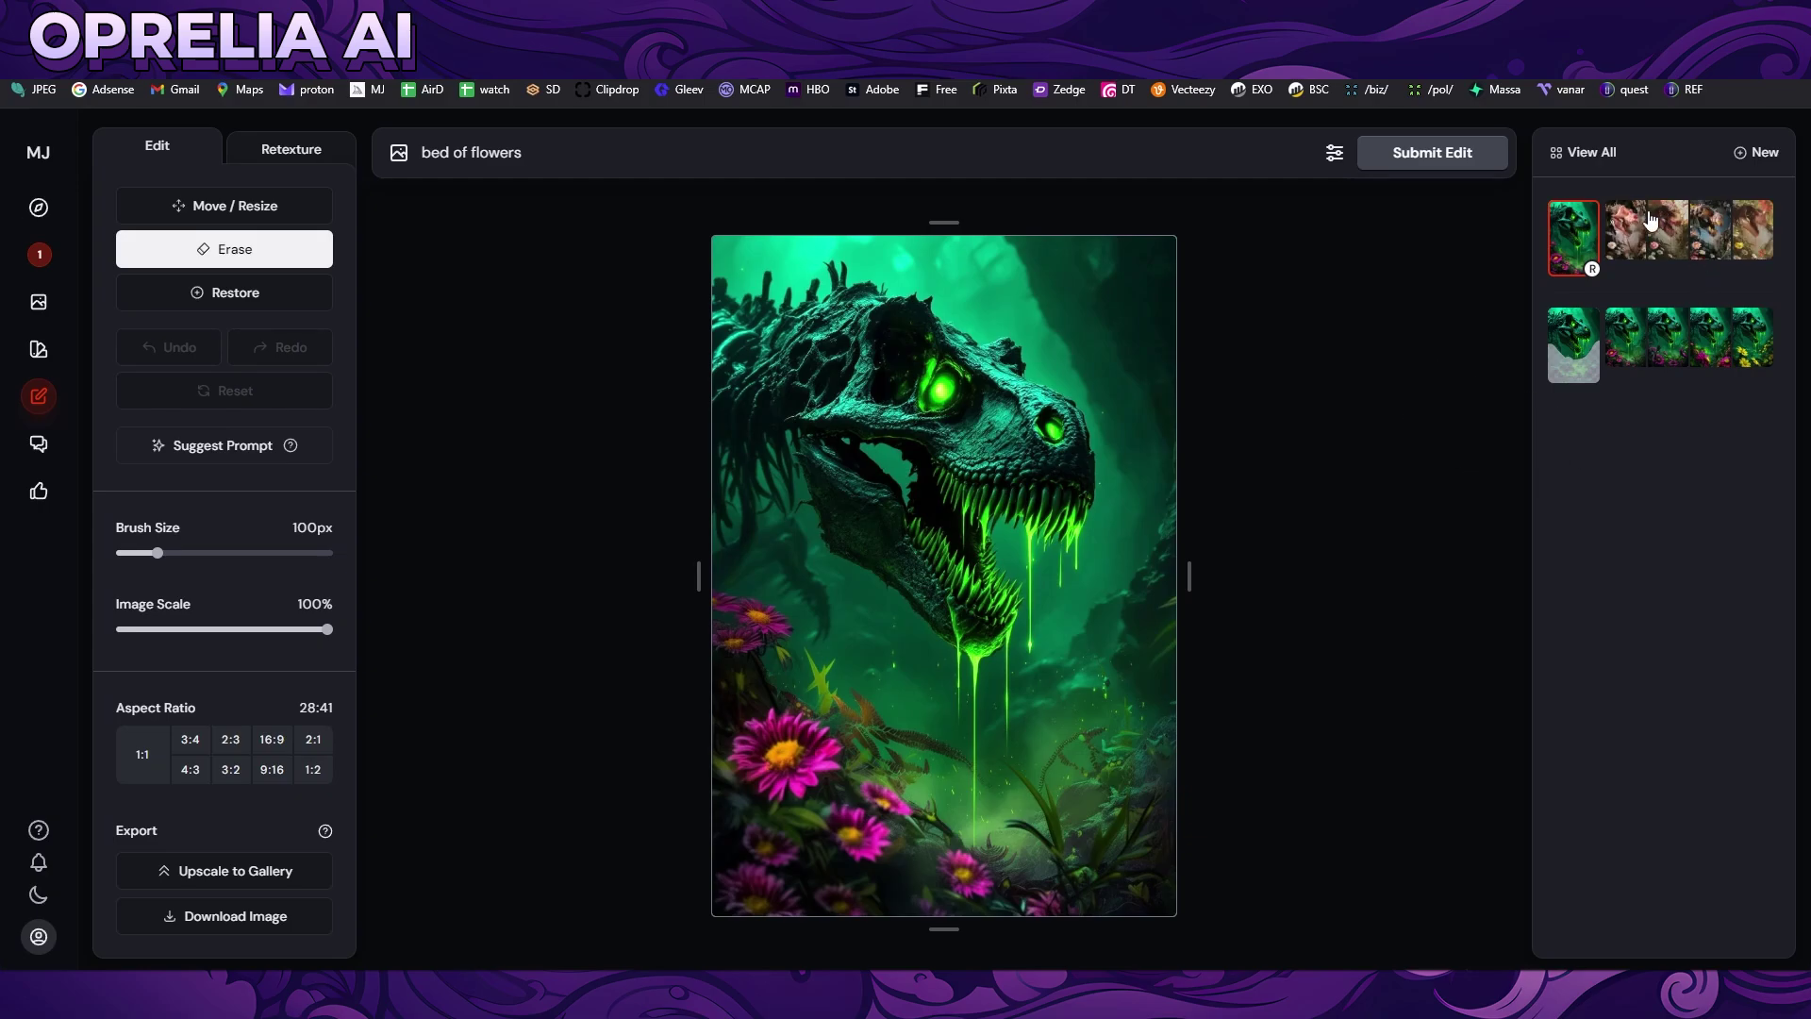
{"action": "left_click", "coordinate": [1627, 230]}
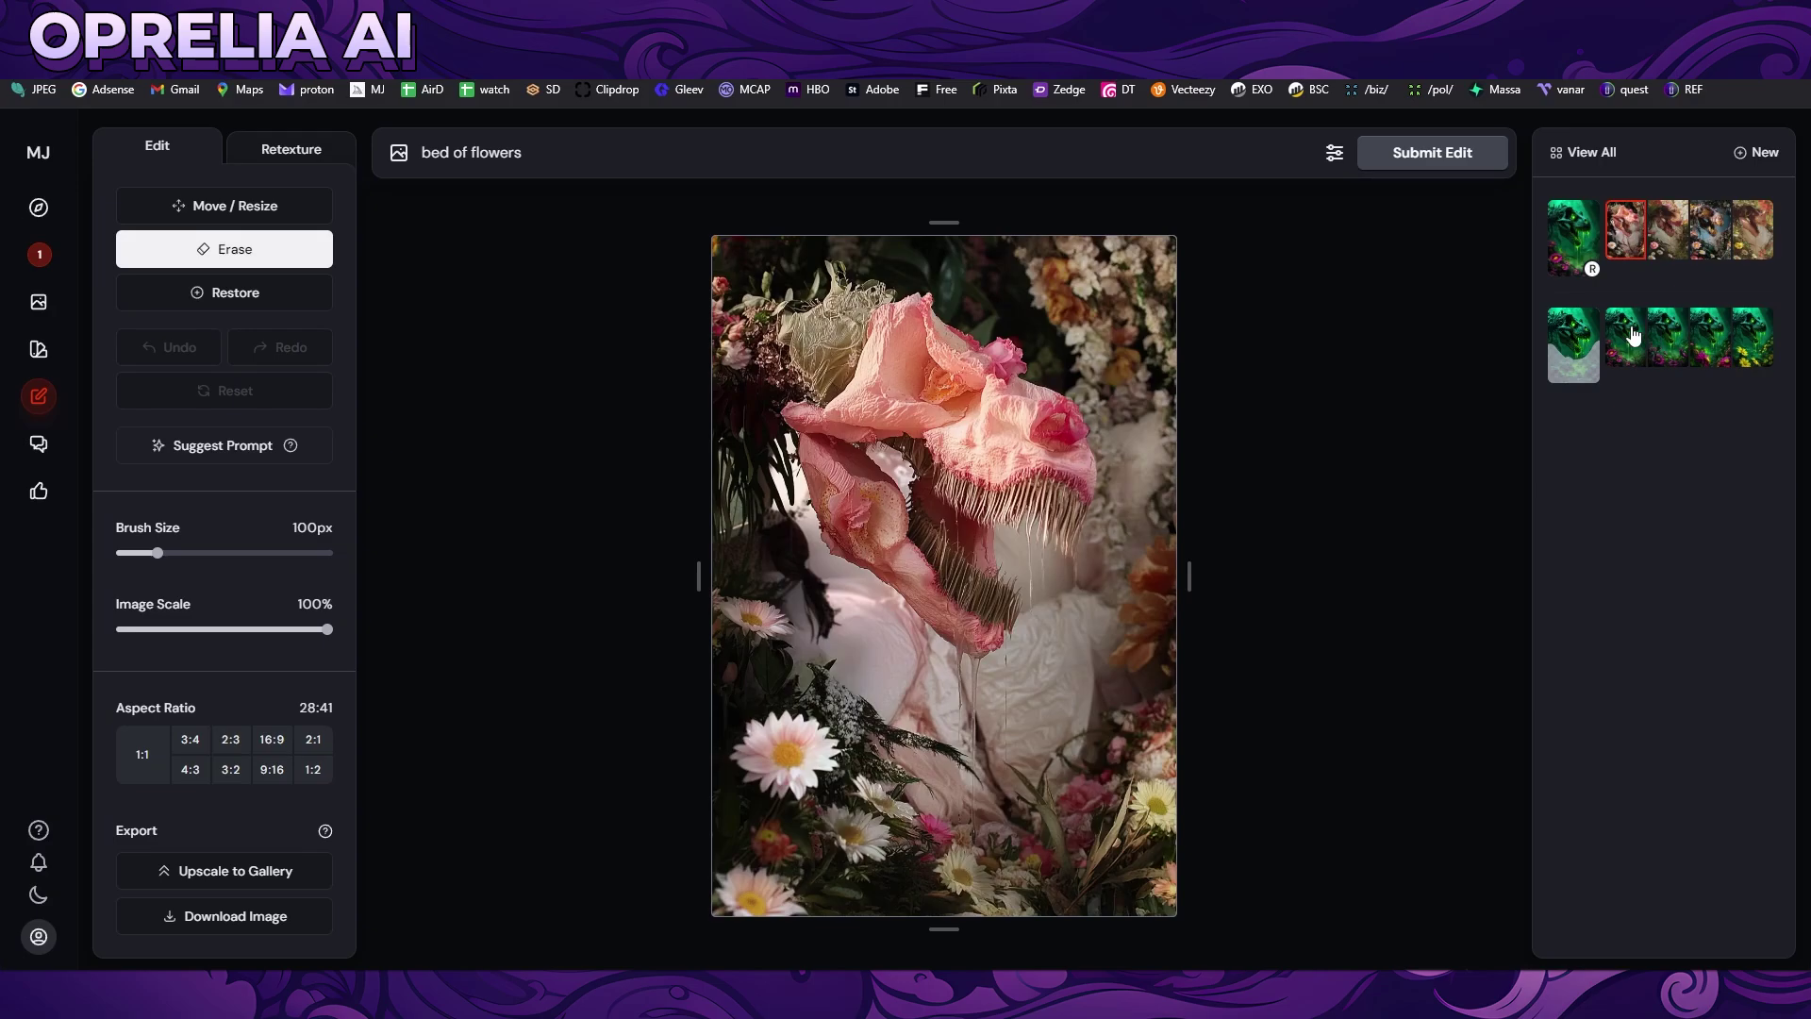
{"action": "left_click", "coordinate": [1666, 229]}
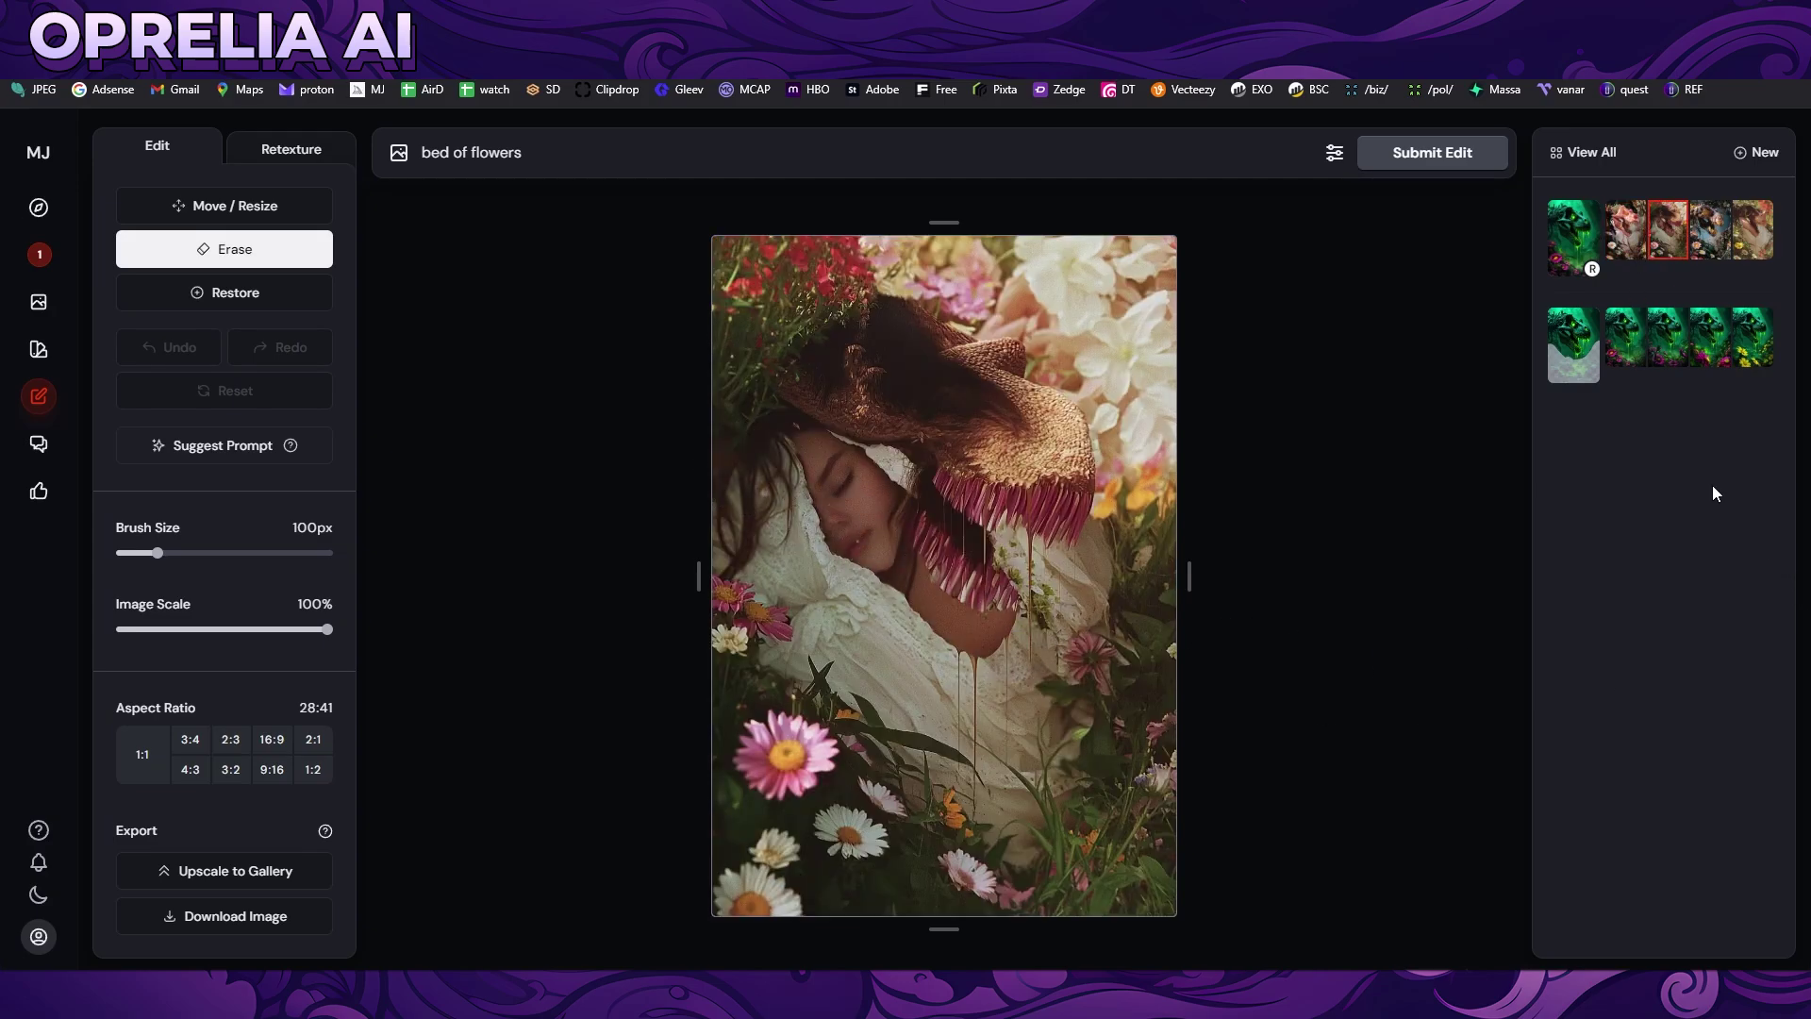
{"action": "left_click", "coordinate": [1749, 240]}
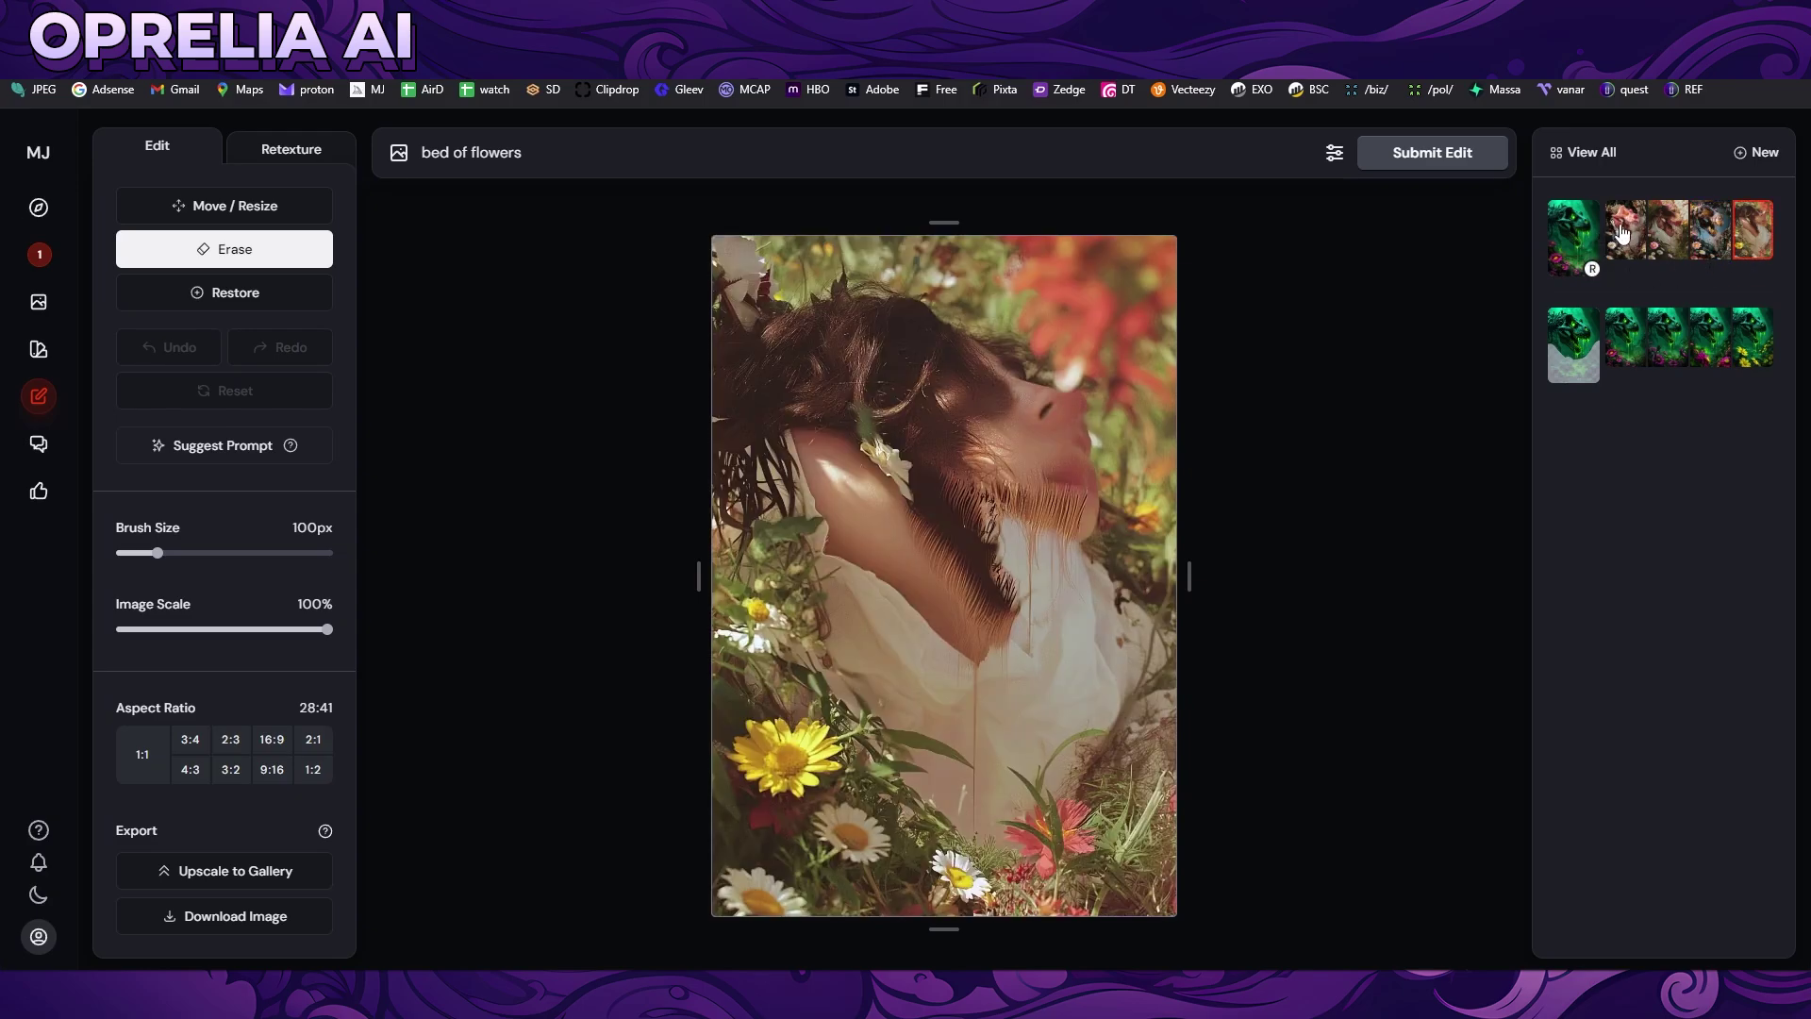
{"action": "left_click", "coordinate": [1580, 231]}
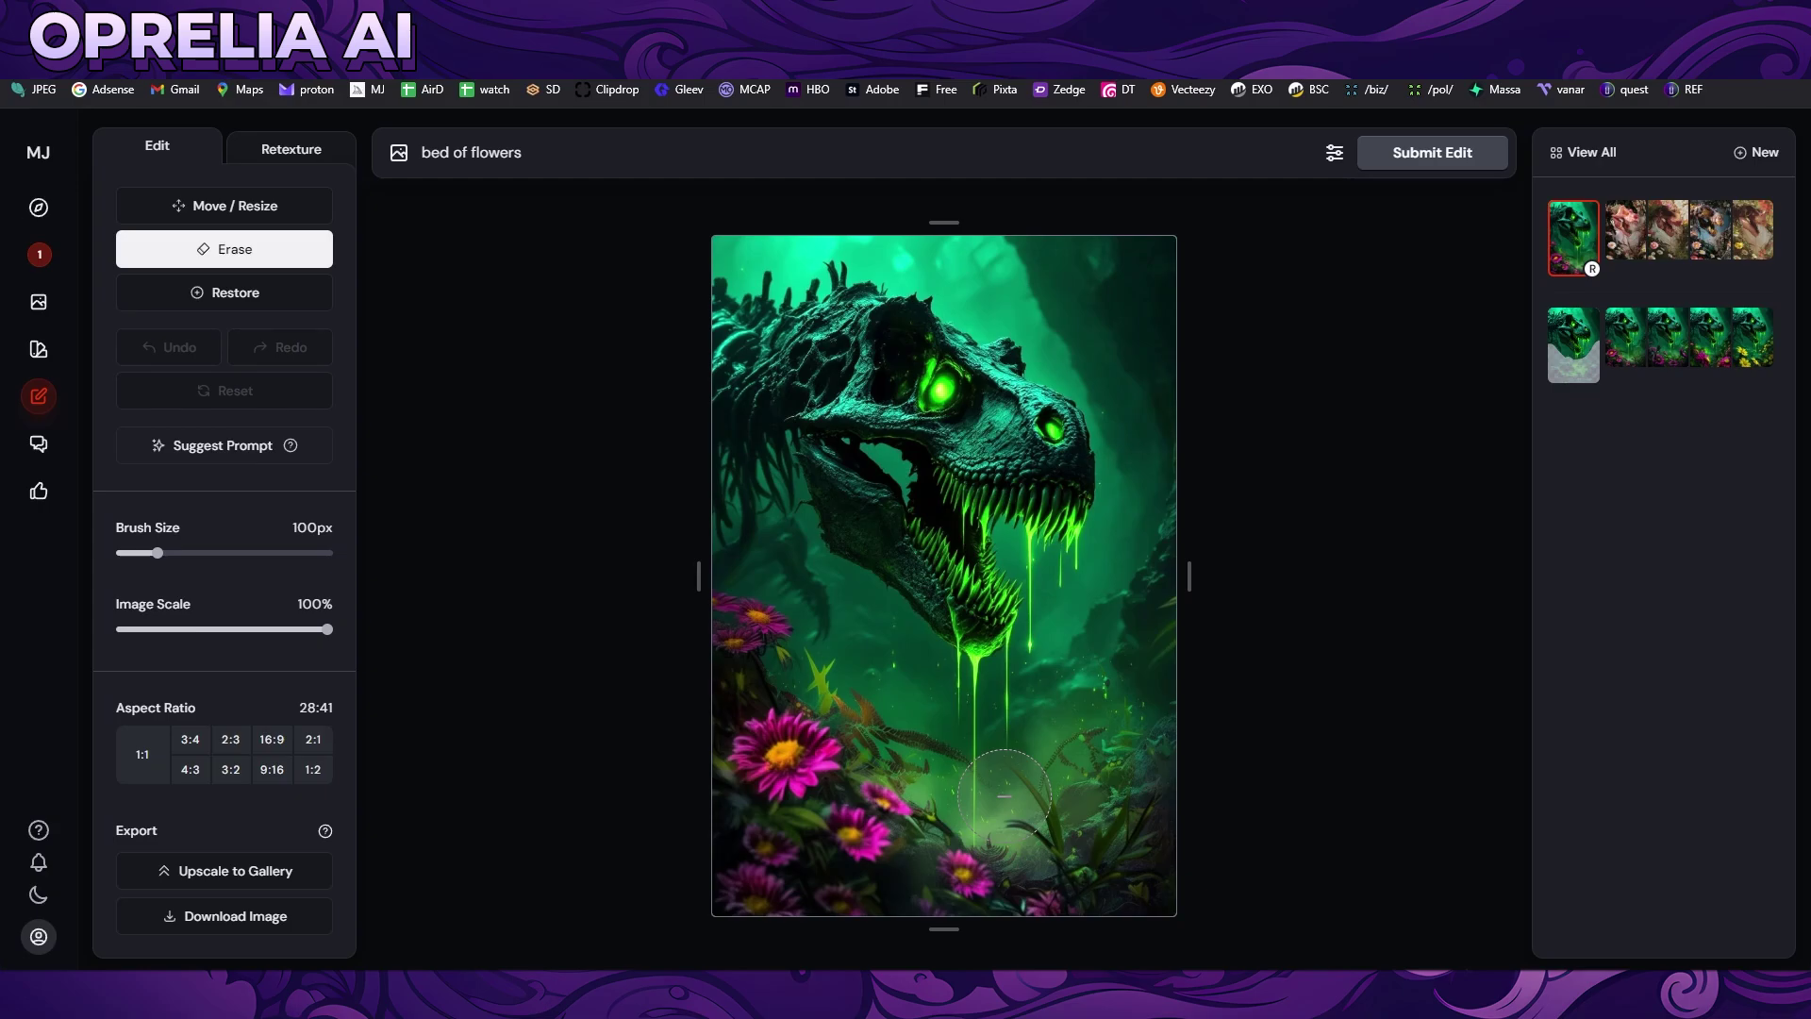
Set Mode to Raw and Speed to Relax, keeping Version at 6.1.
{"action": "left_click", "coordinate": [1338, 155]}
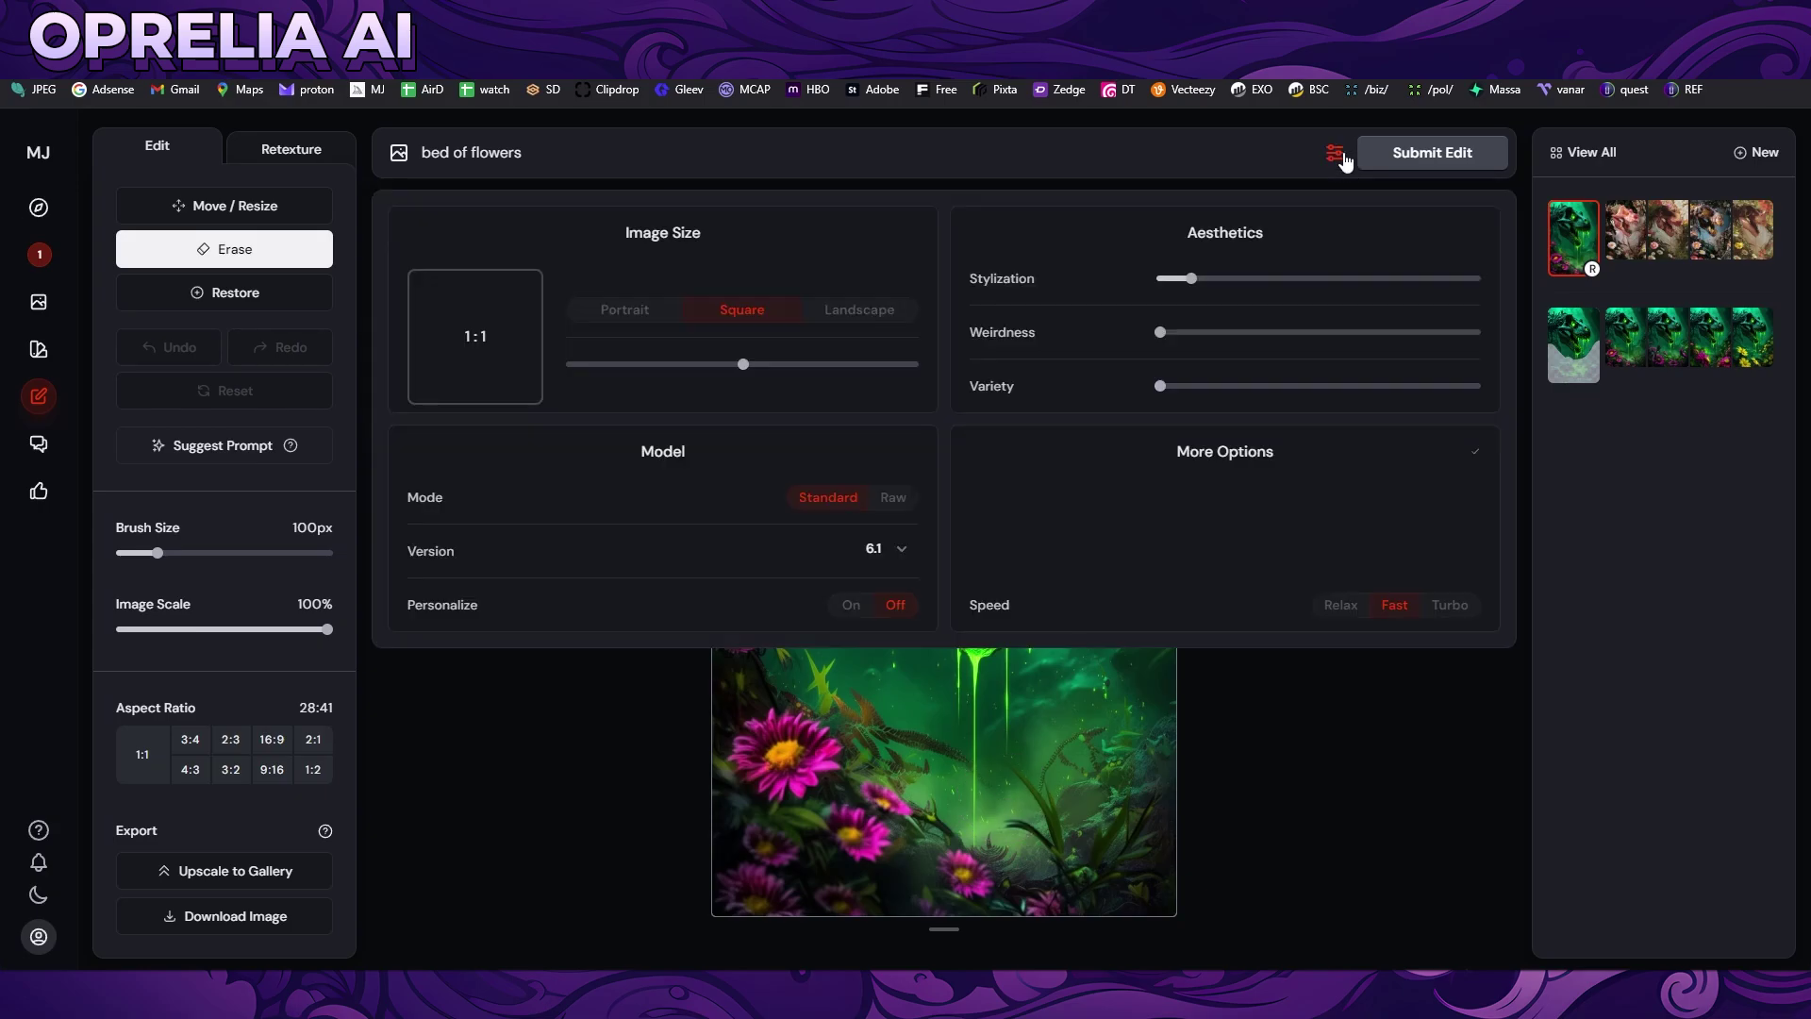
{"action": "left_click", "coordinate": [886, 510]}
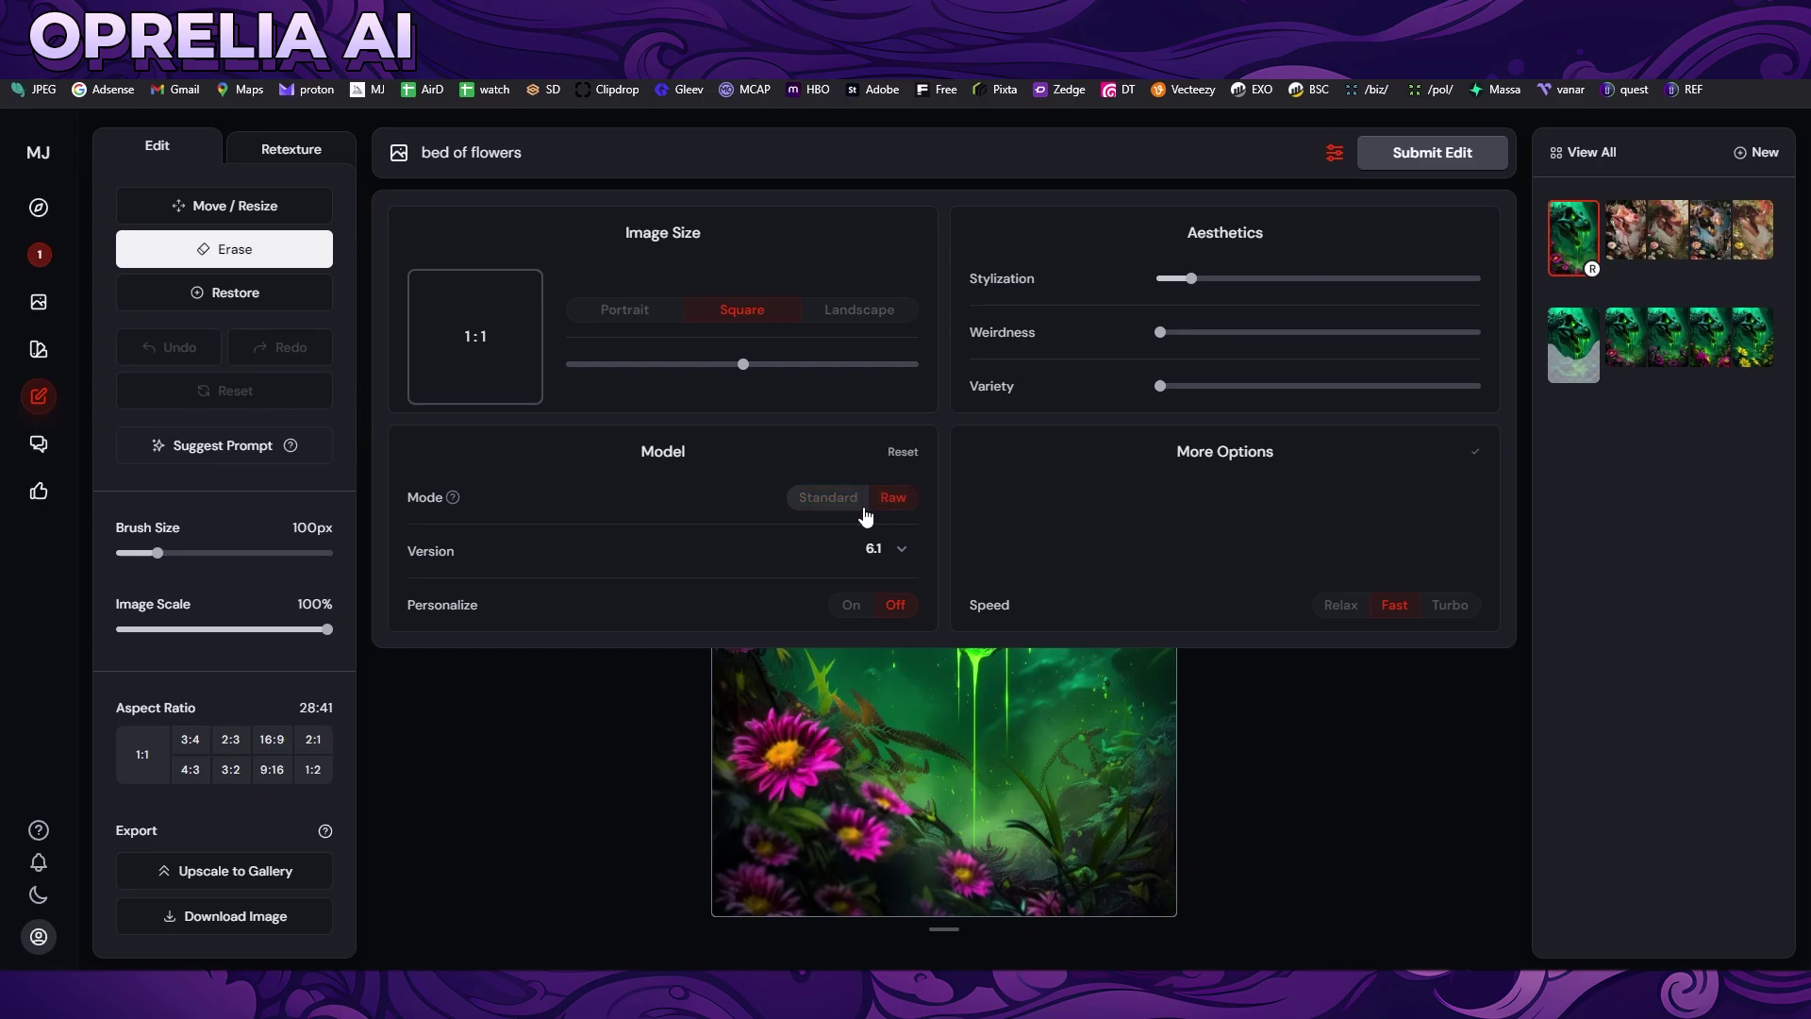
{"action": "left_click", "coordinate": [896, 551]}
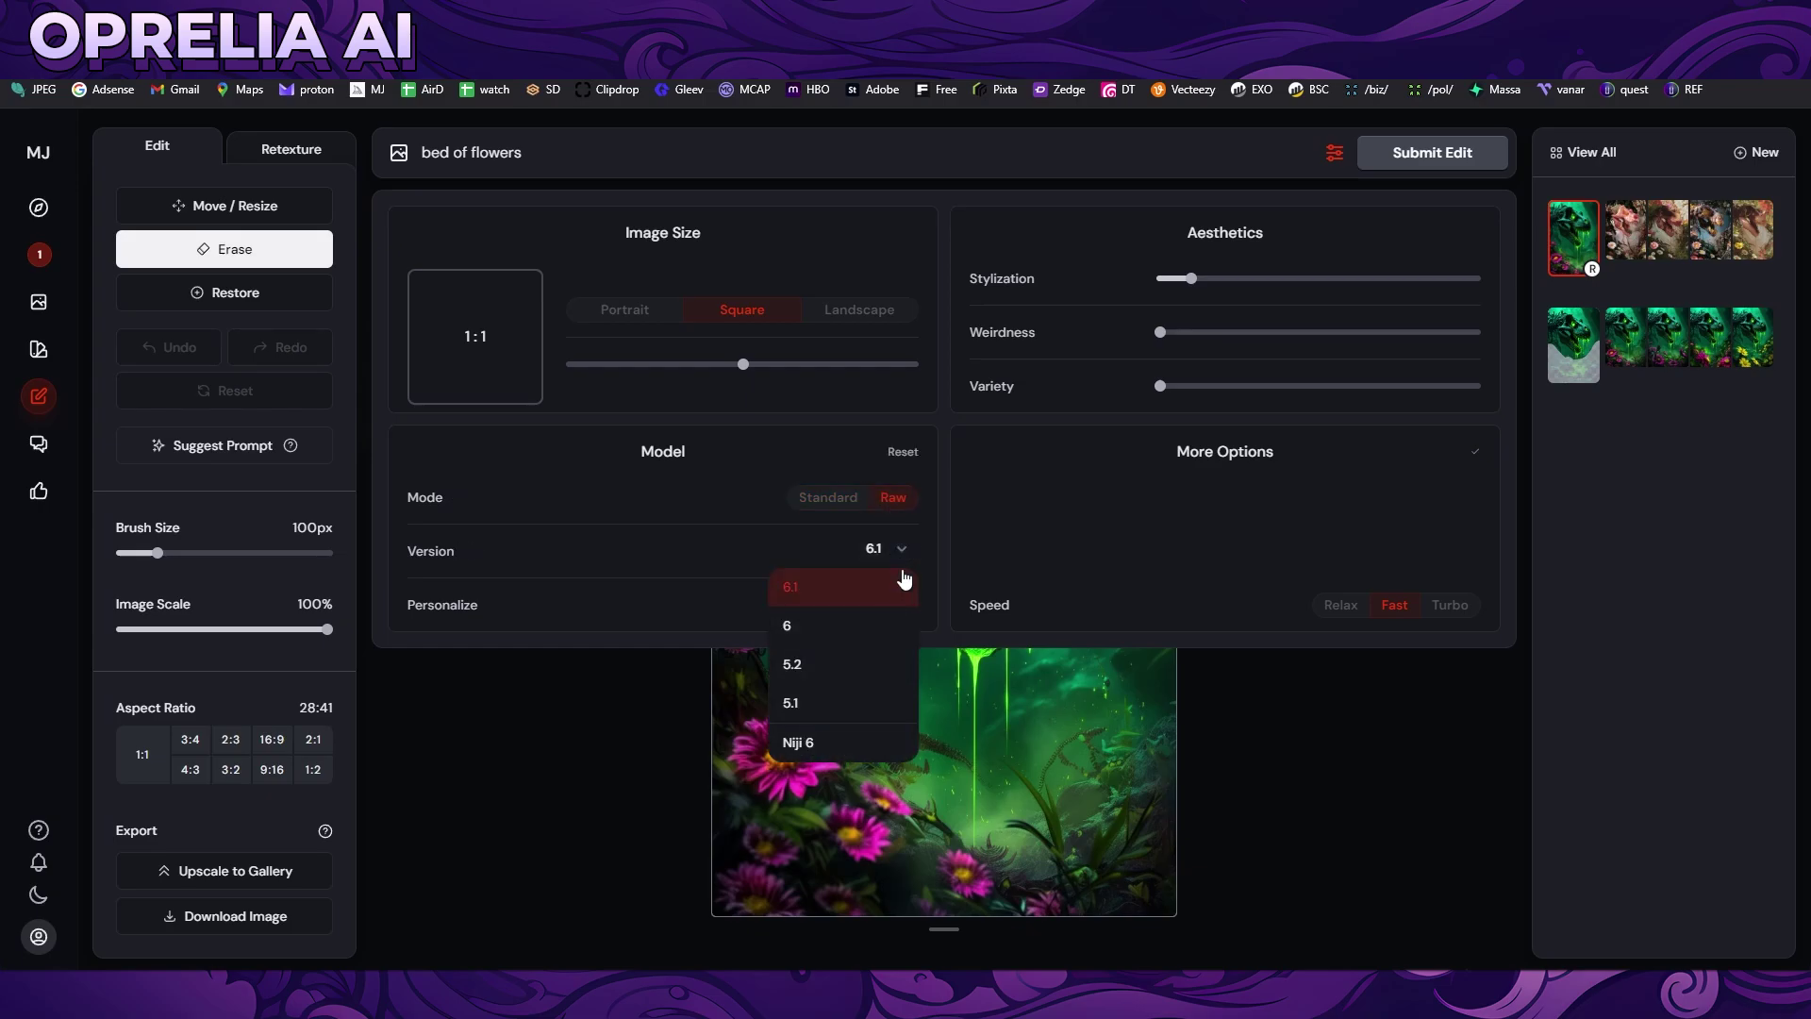
{"action": "left_click", "coordinate": [906, 555]}
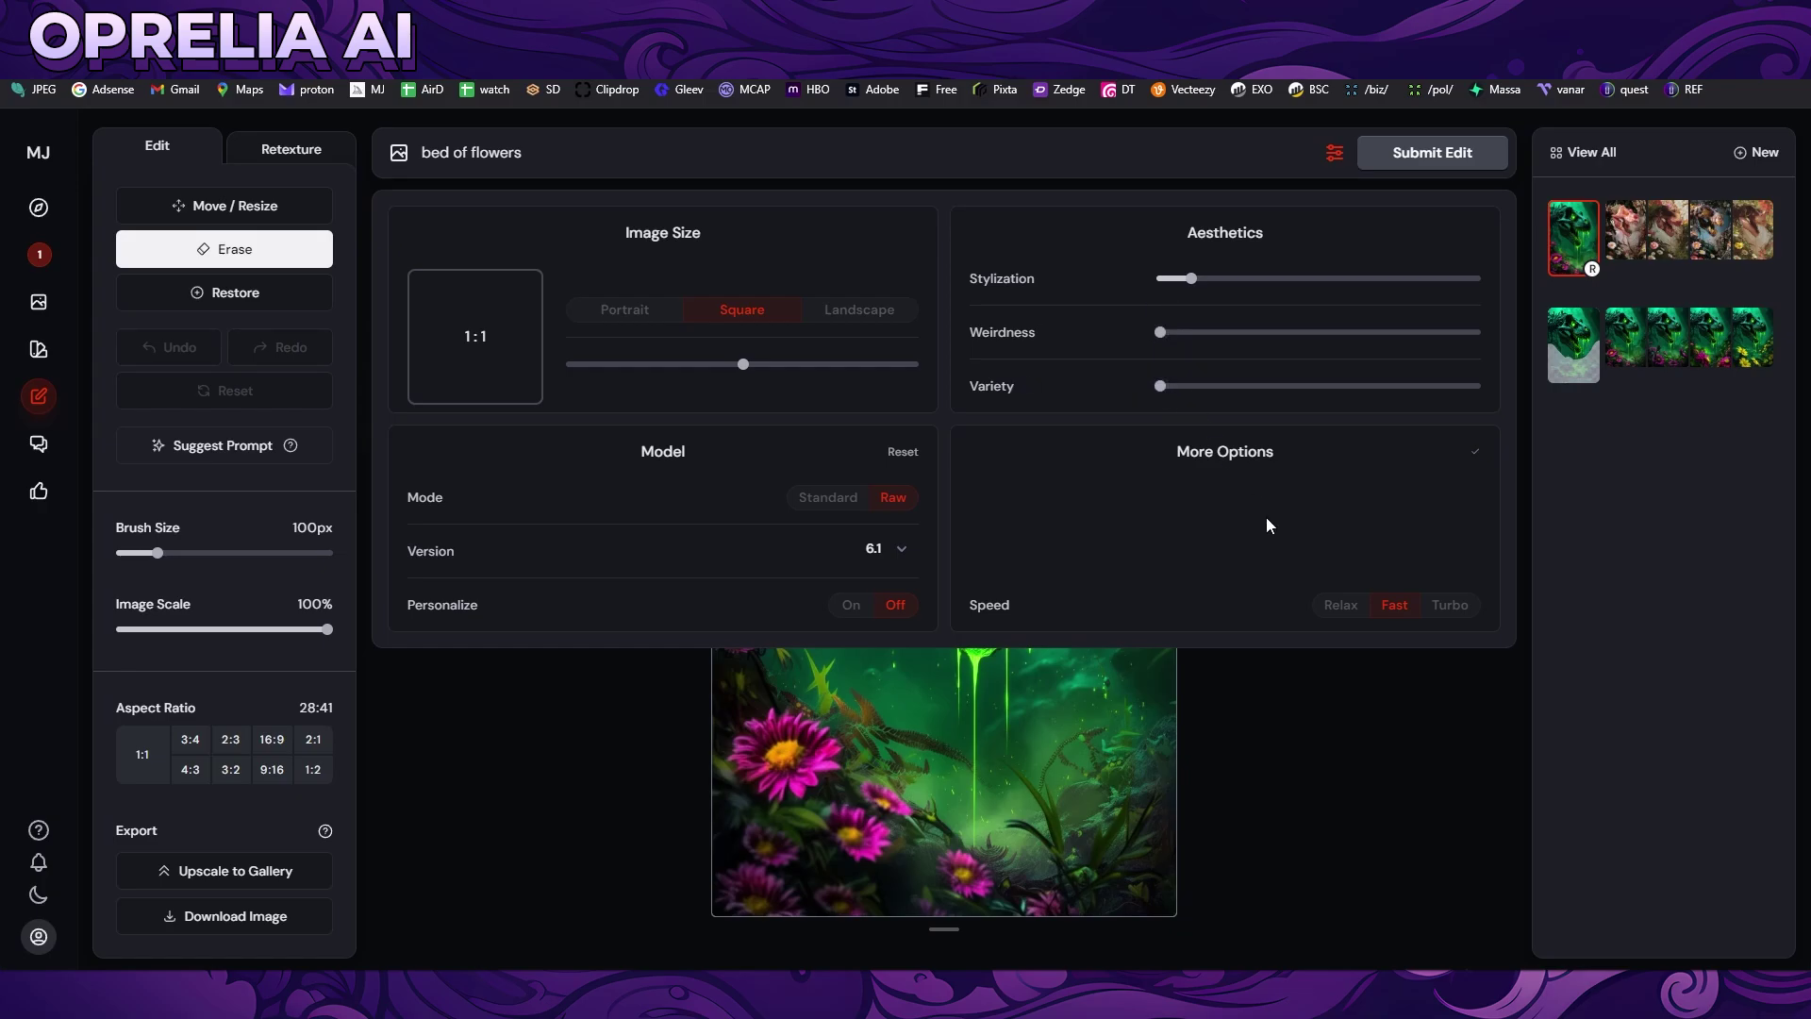
{"action": "left_click", "coordinate": [1340, 604]}
{"action": "mouse_move", "coordinate": [1022, 605]}
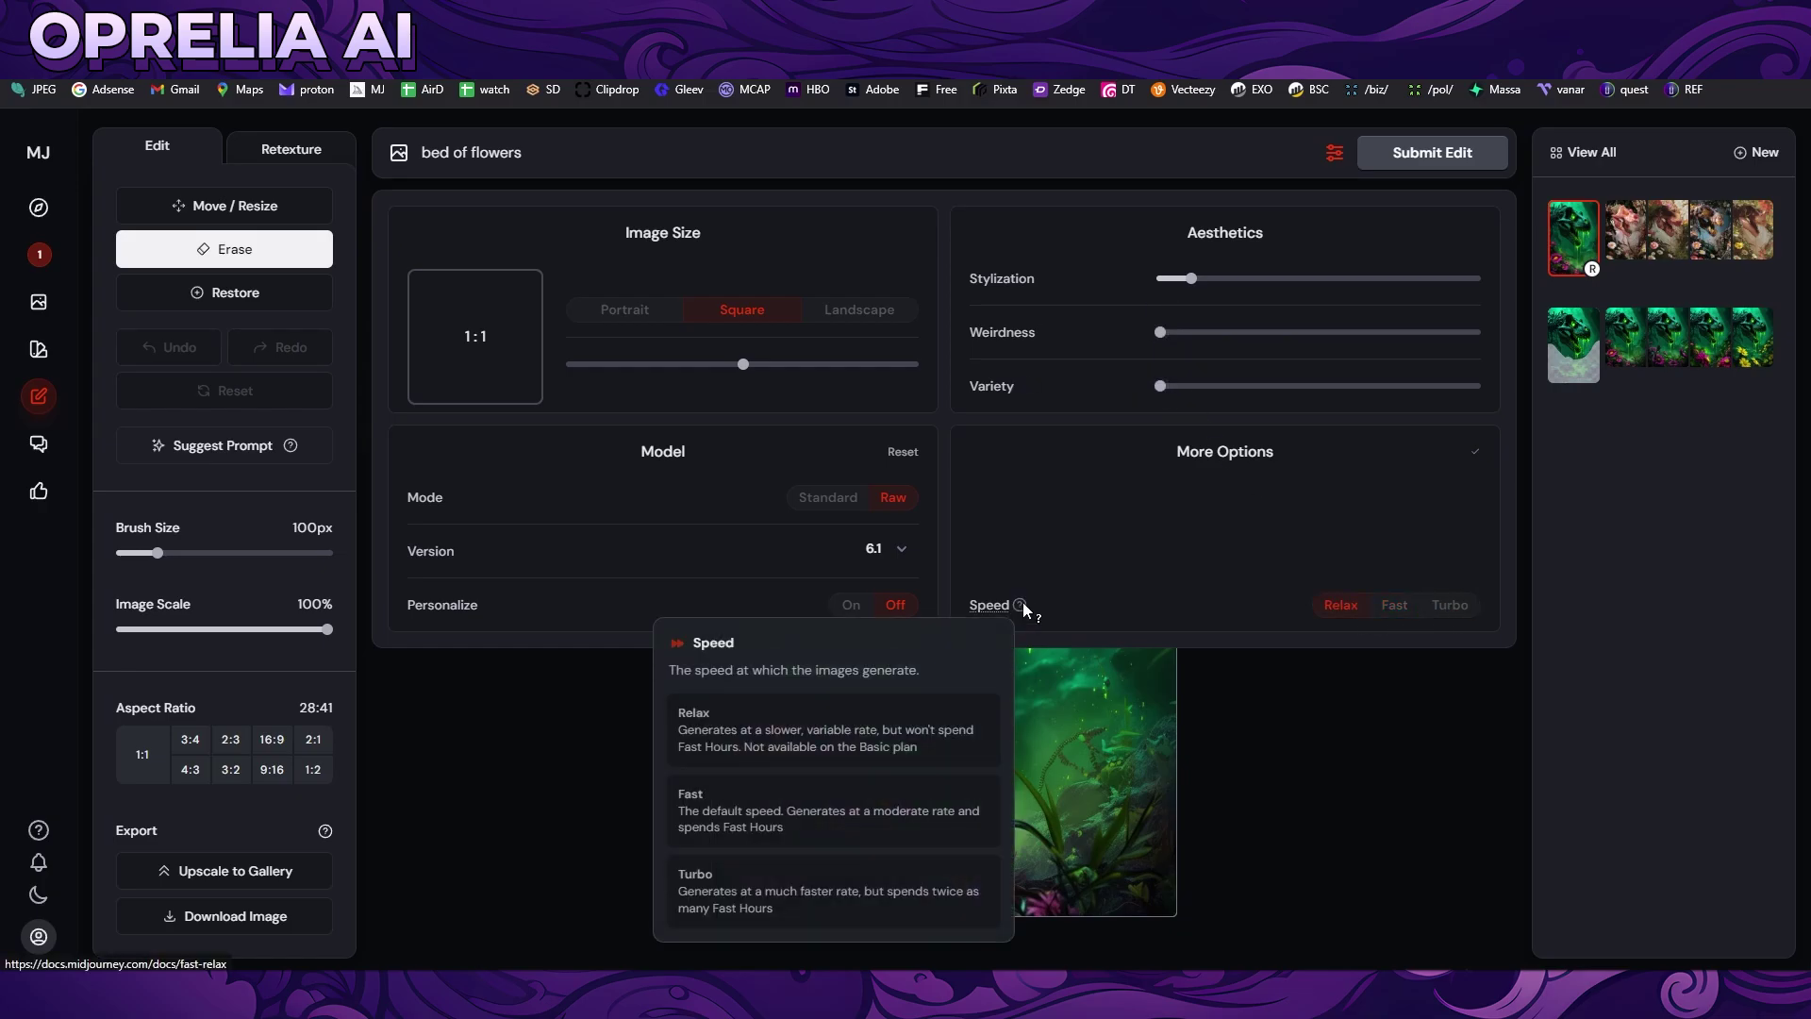
{"action": "left_click", "coordinate": [1431, 675]}
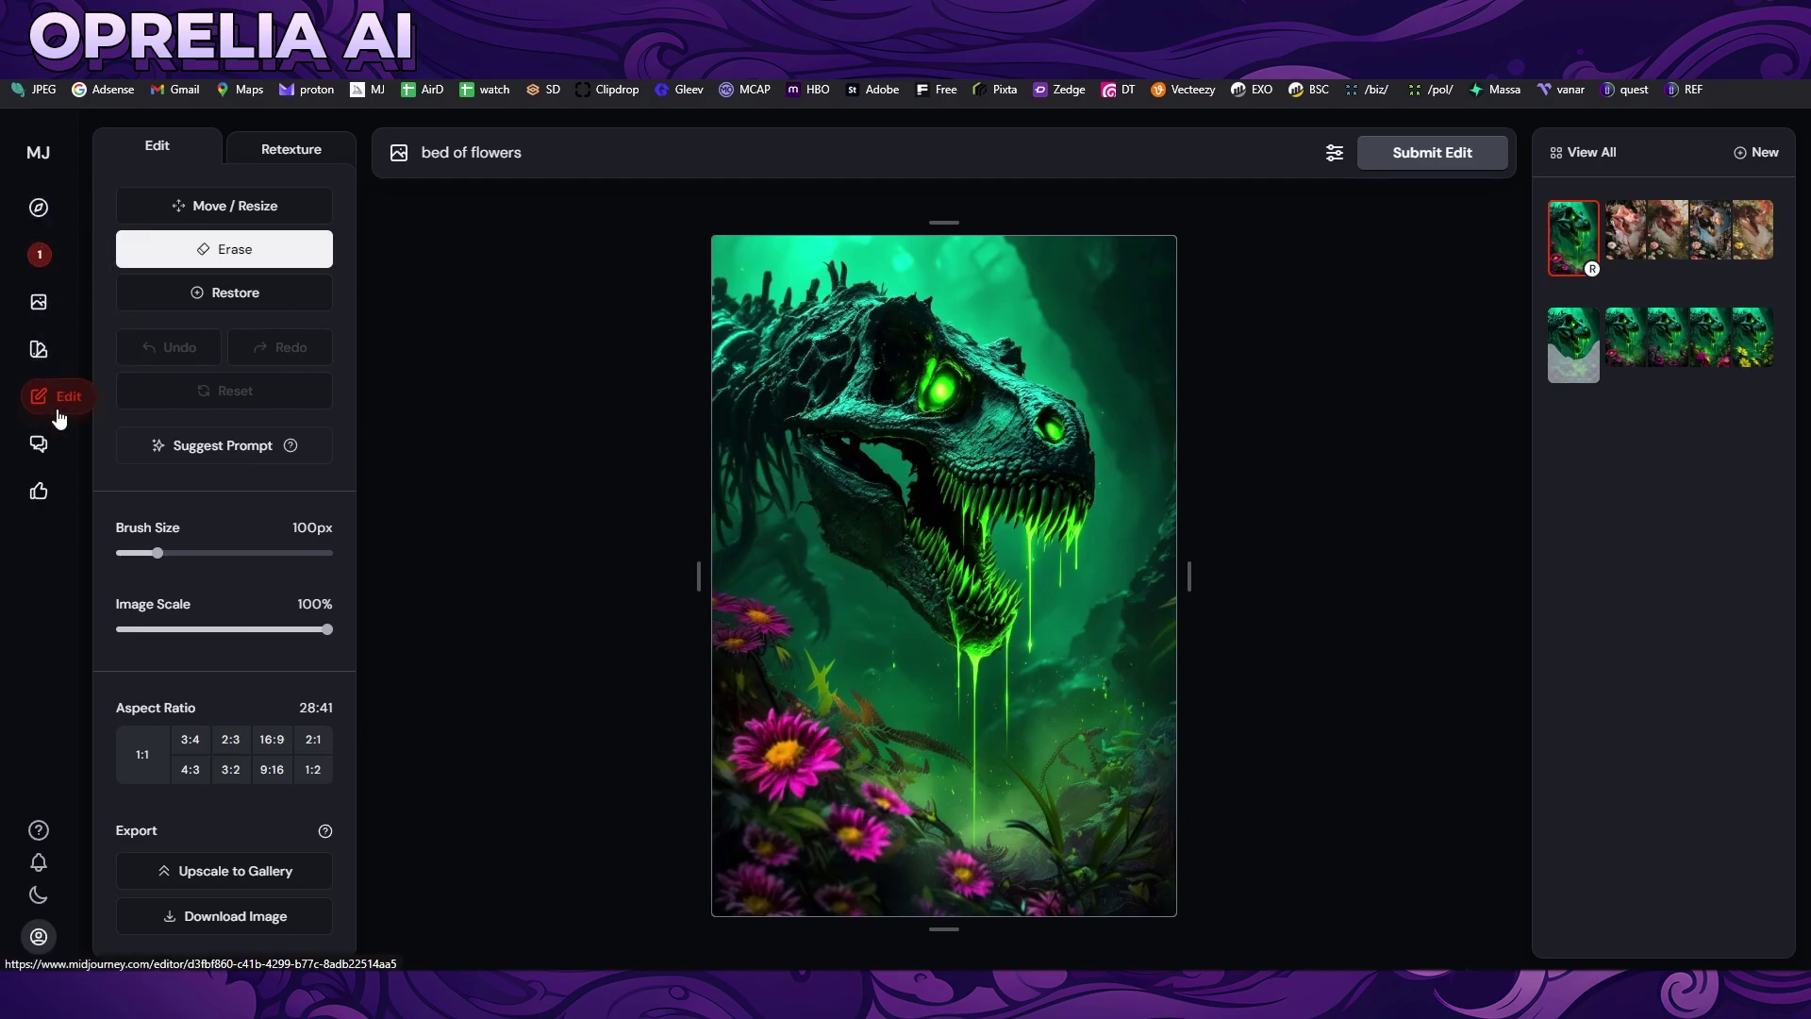
Open the robot bunny from Organize and widen its canvas left and up to 9:8 in the full editor.
{"action": "left_click", "coordinate": [47, 325]}
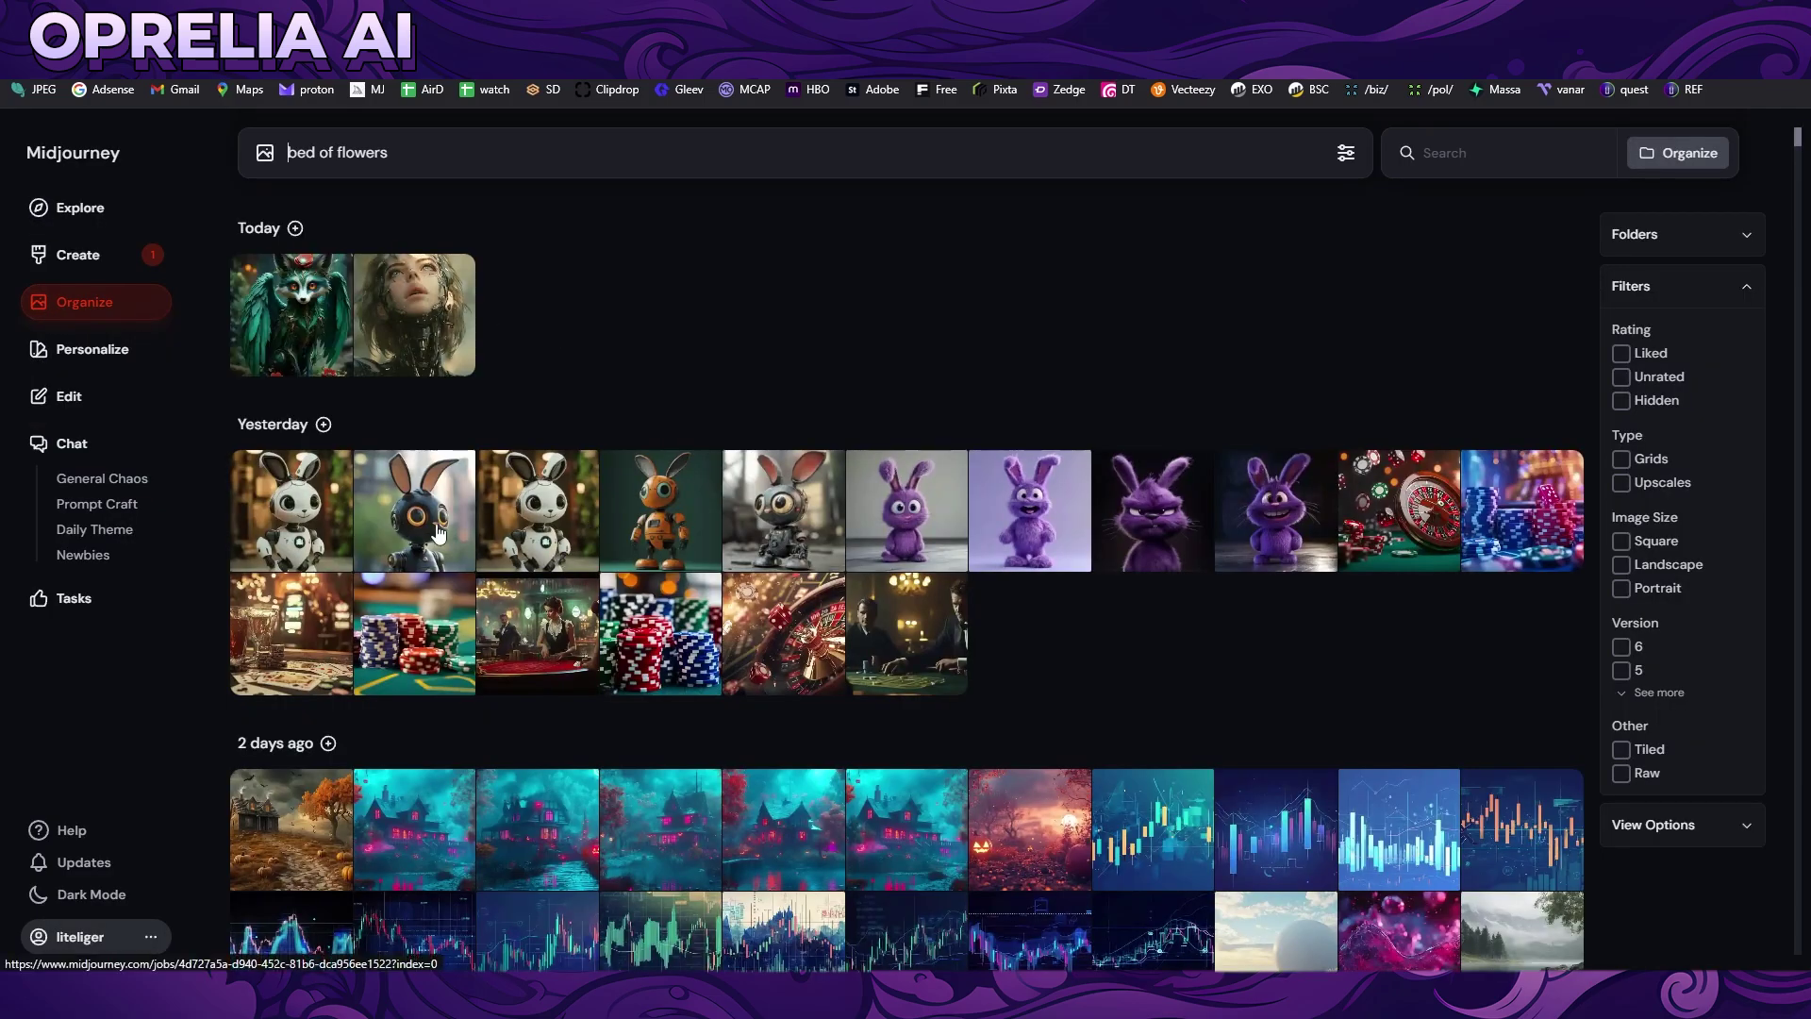
{"action": "left_click", "coordinate": [779, 513]}
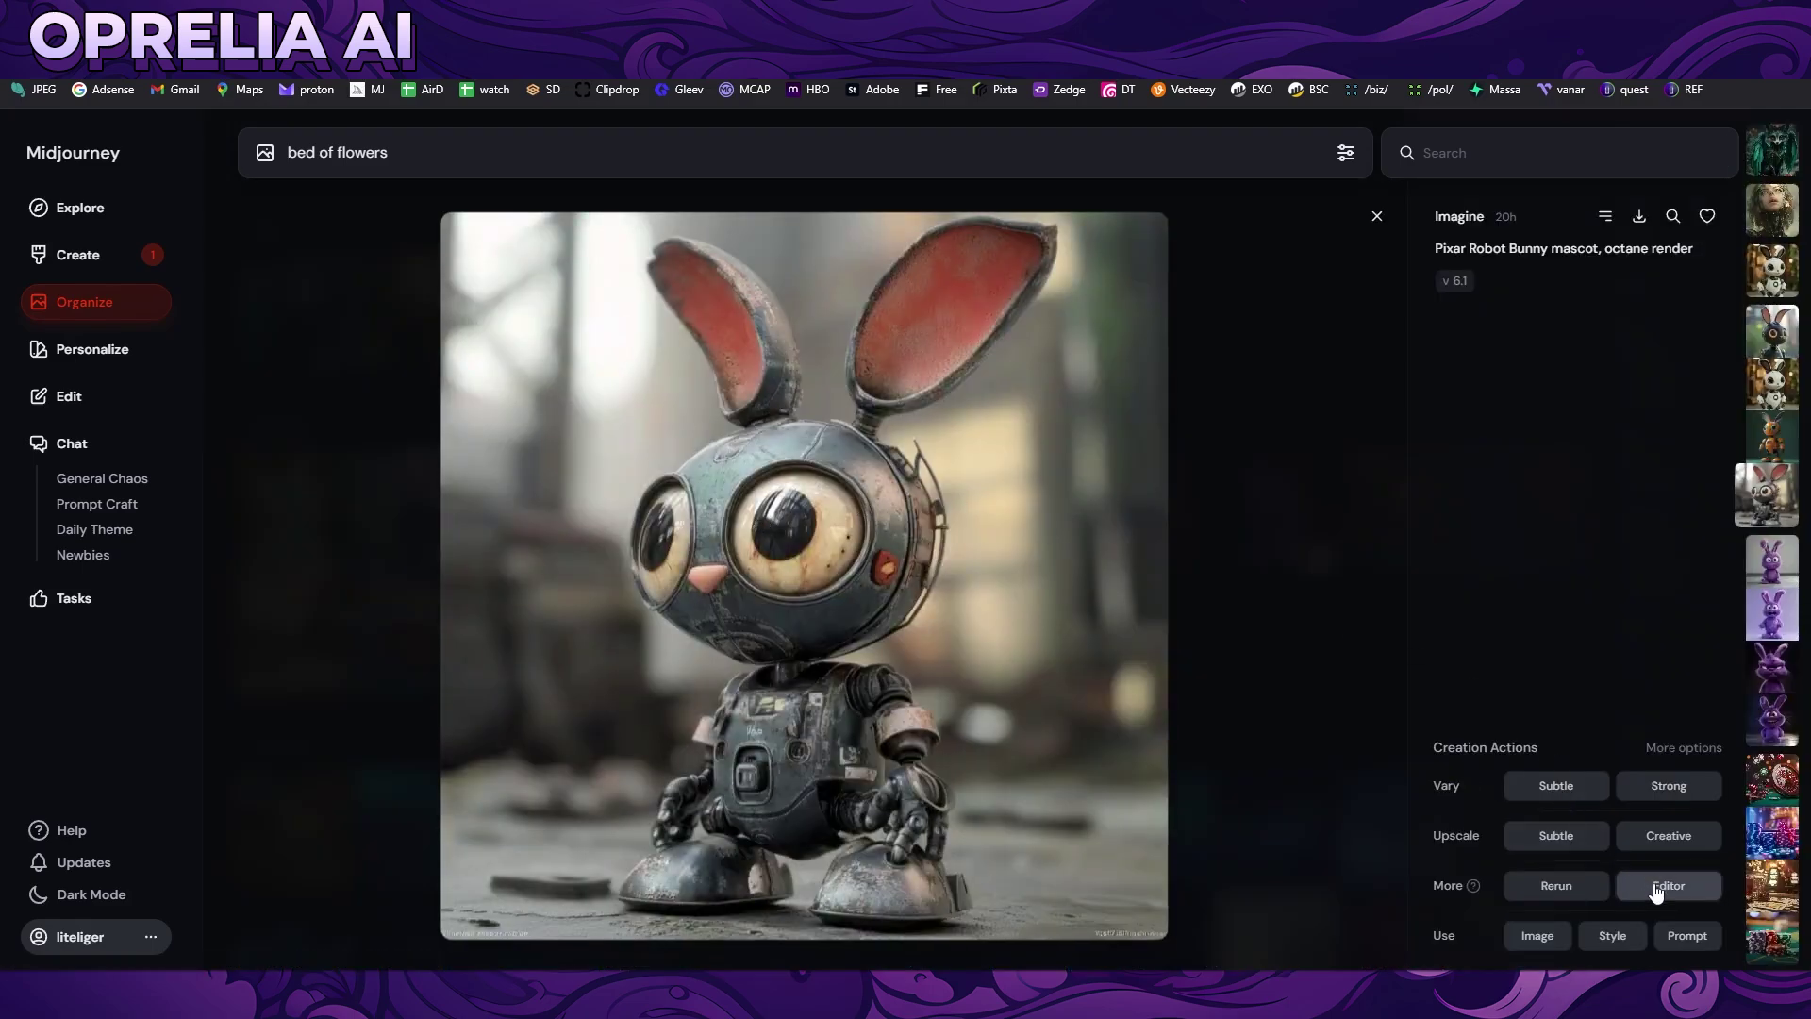
{"action": "left_click", "coordinate": [1657, 891]}
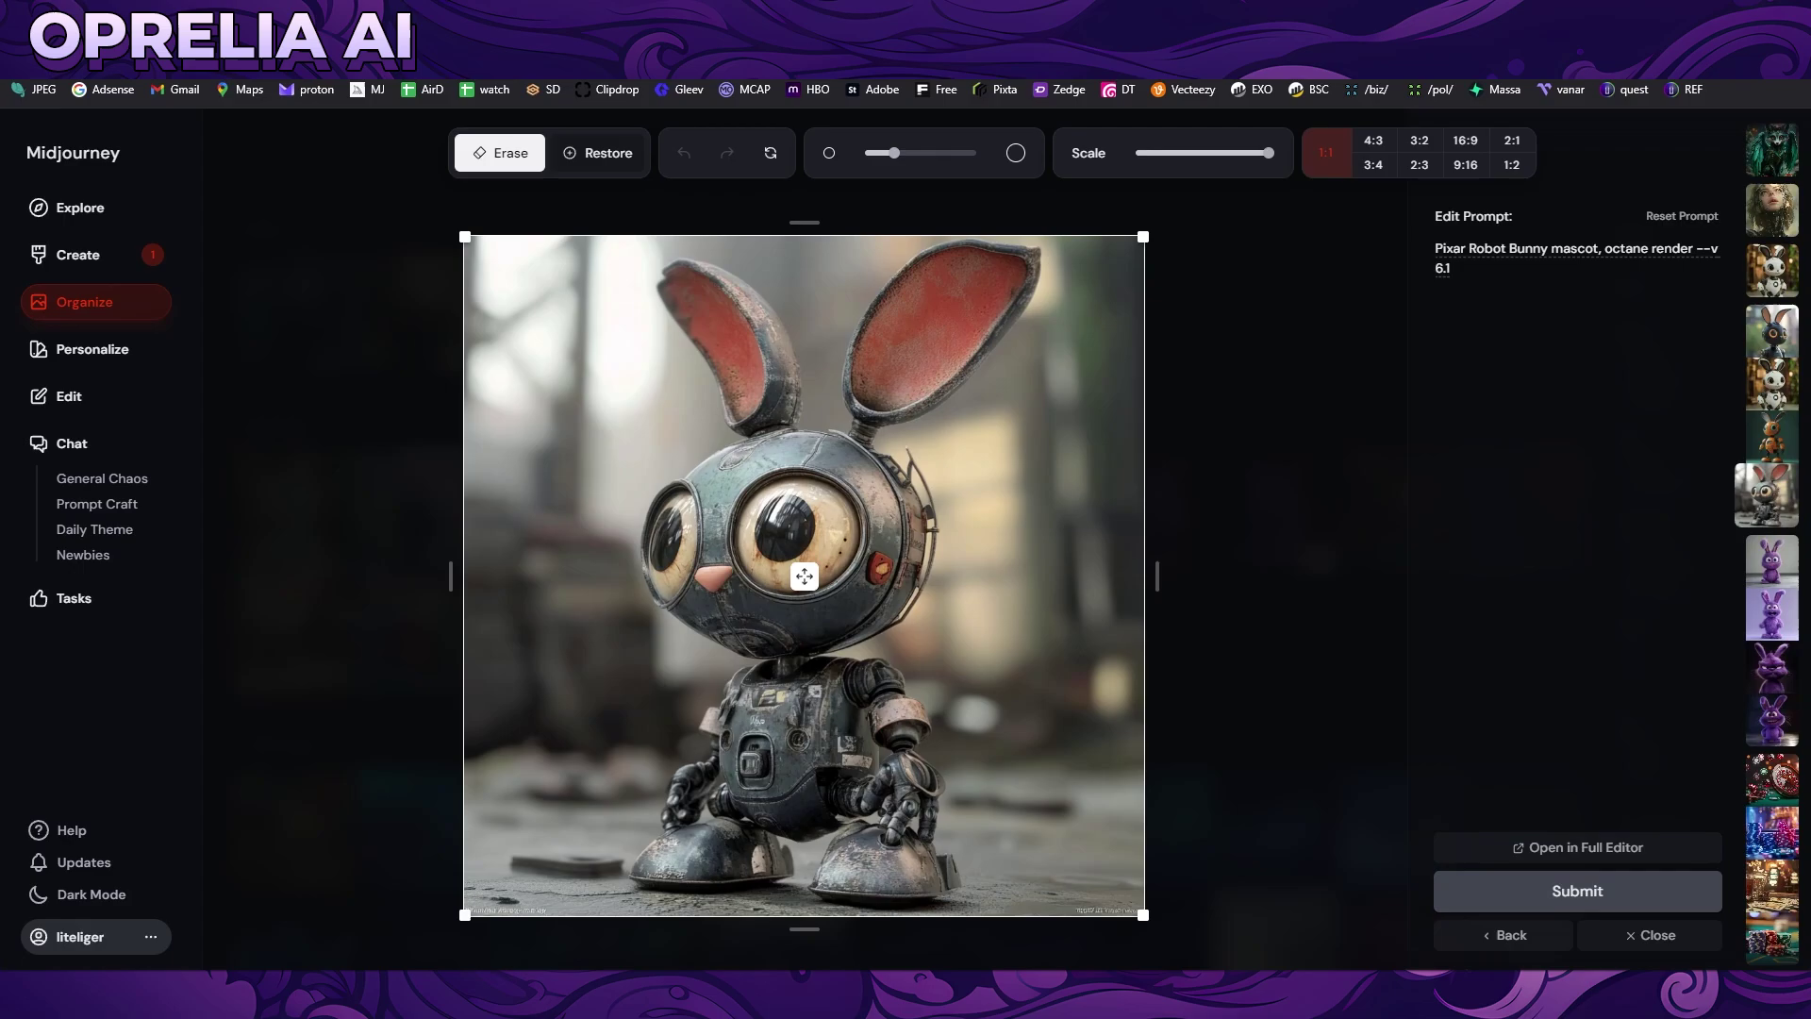
{"action": "left_click_drag", "start_coordinate": [445, 572], "coordinate": [402, 573]}
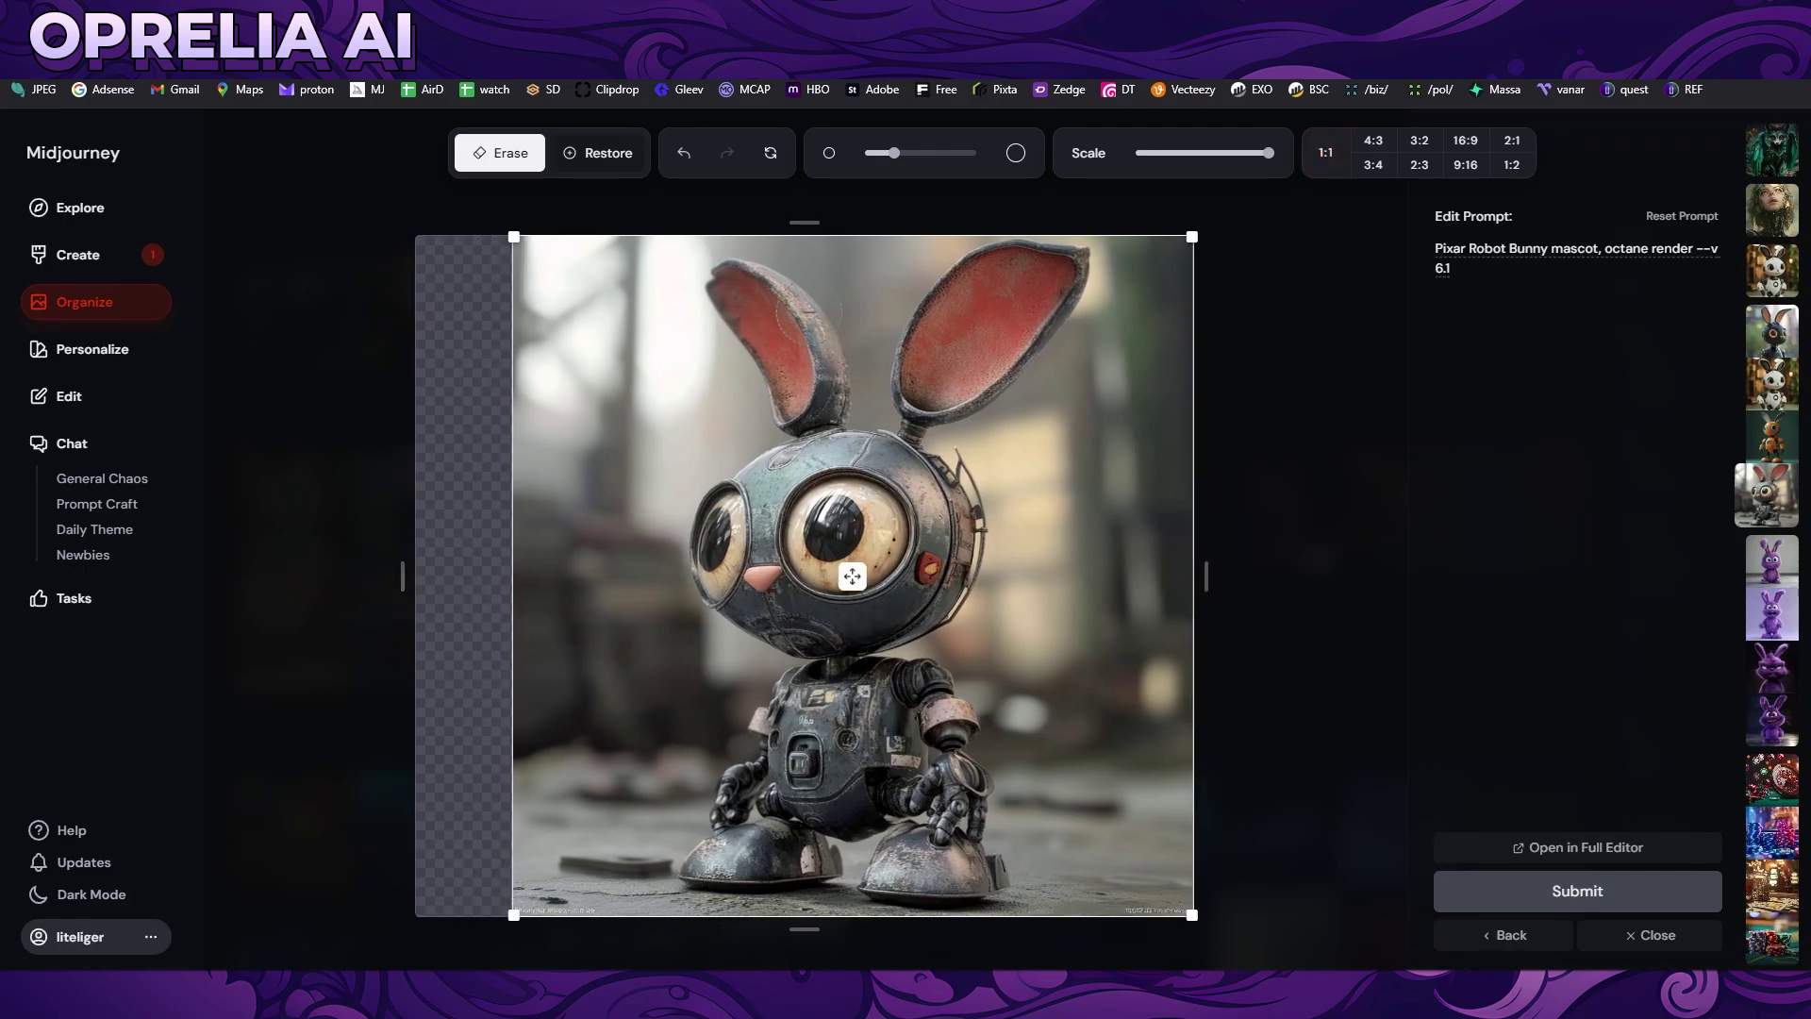
{"action": "left_click_drag", "start_coordinate": [801, 222], "coordinate": [797, 212]}
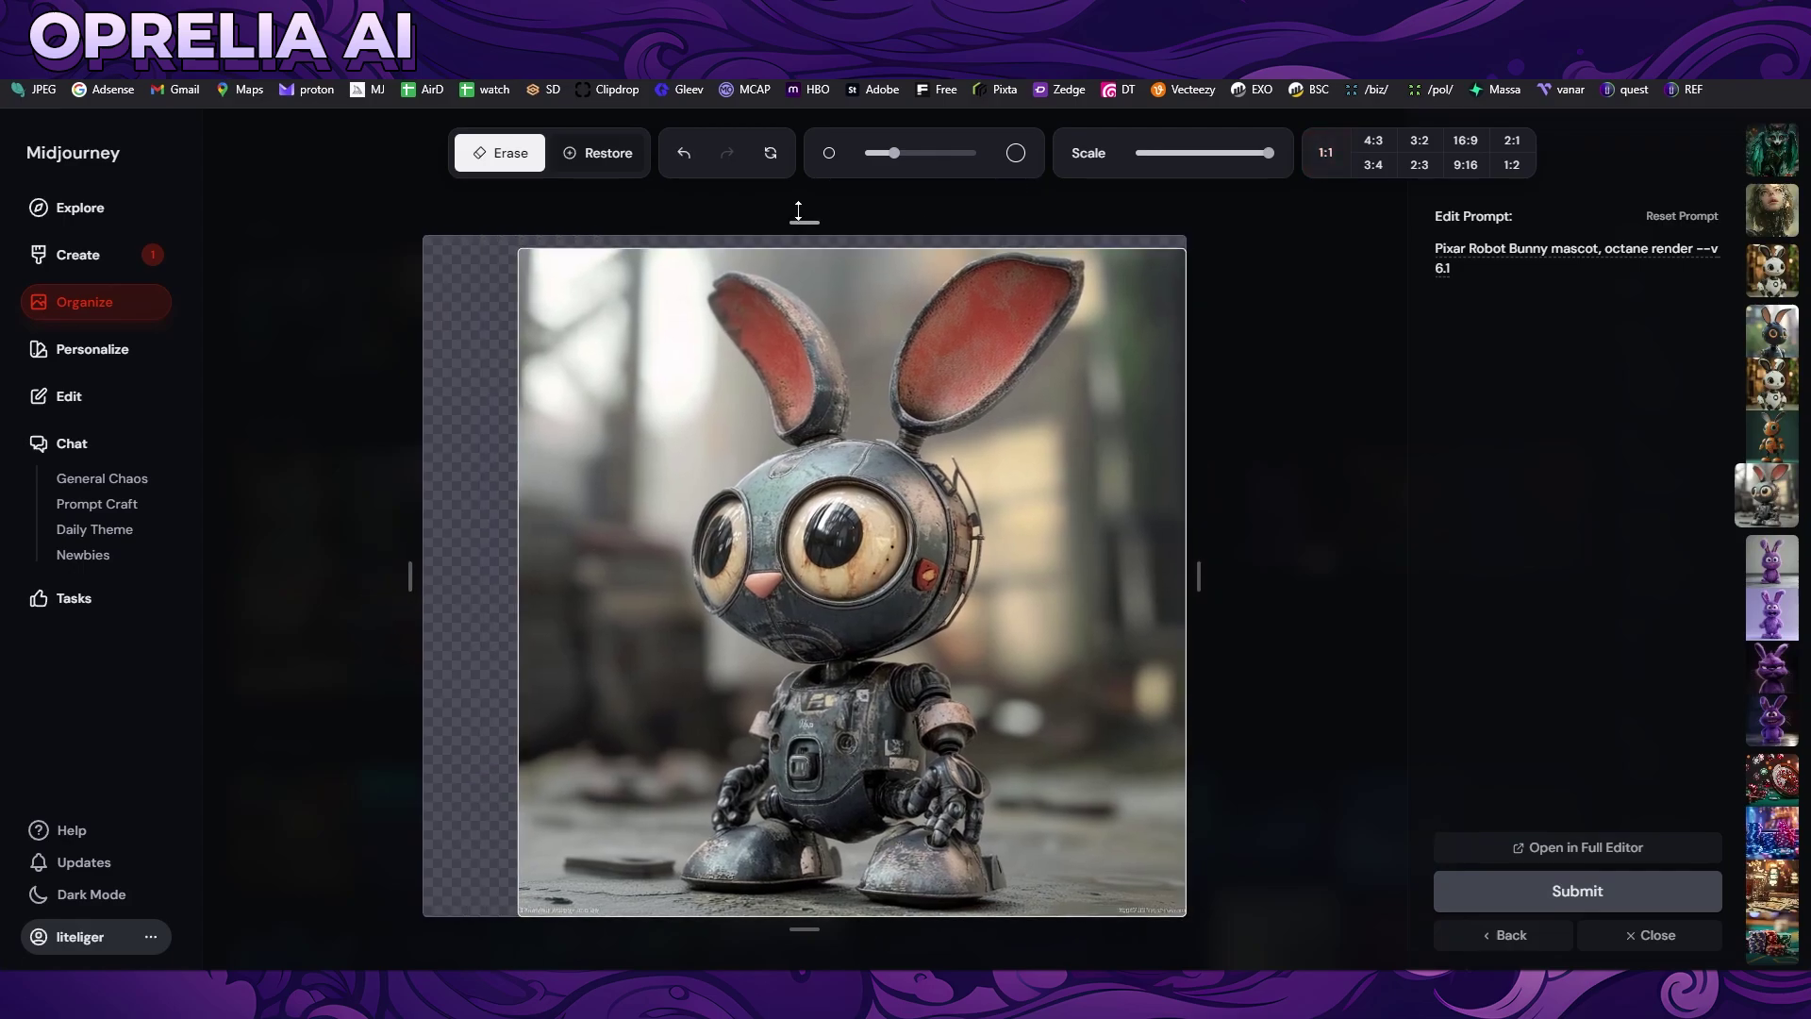
{"action": "left_click", "coordinate": [1457, 849]}
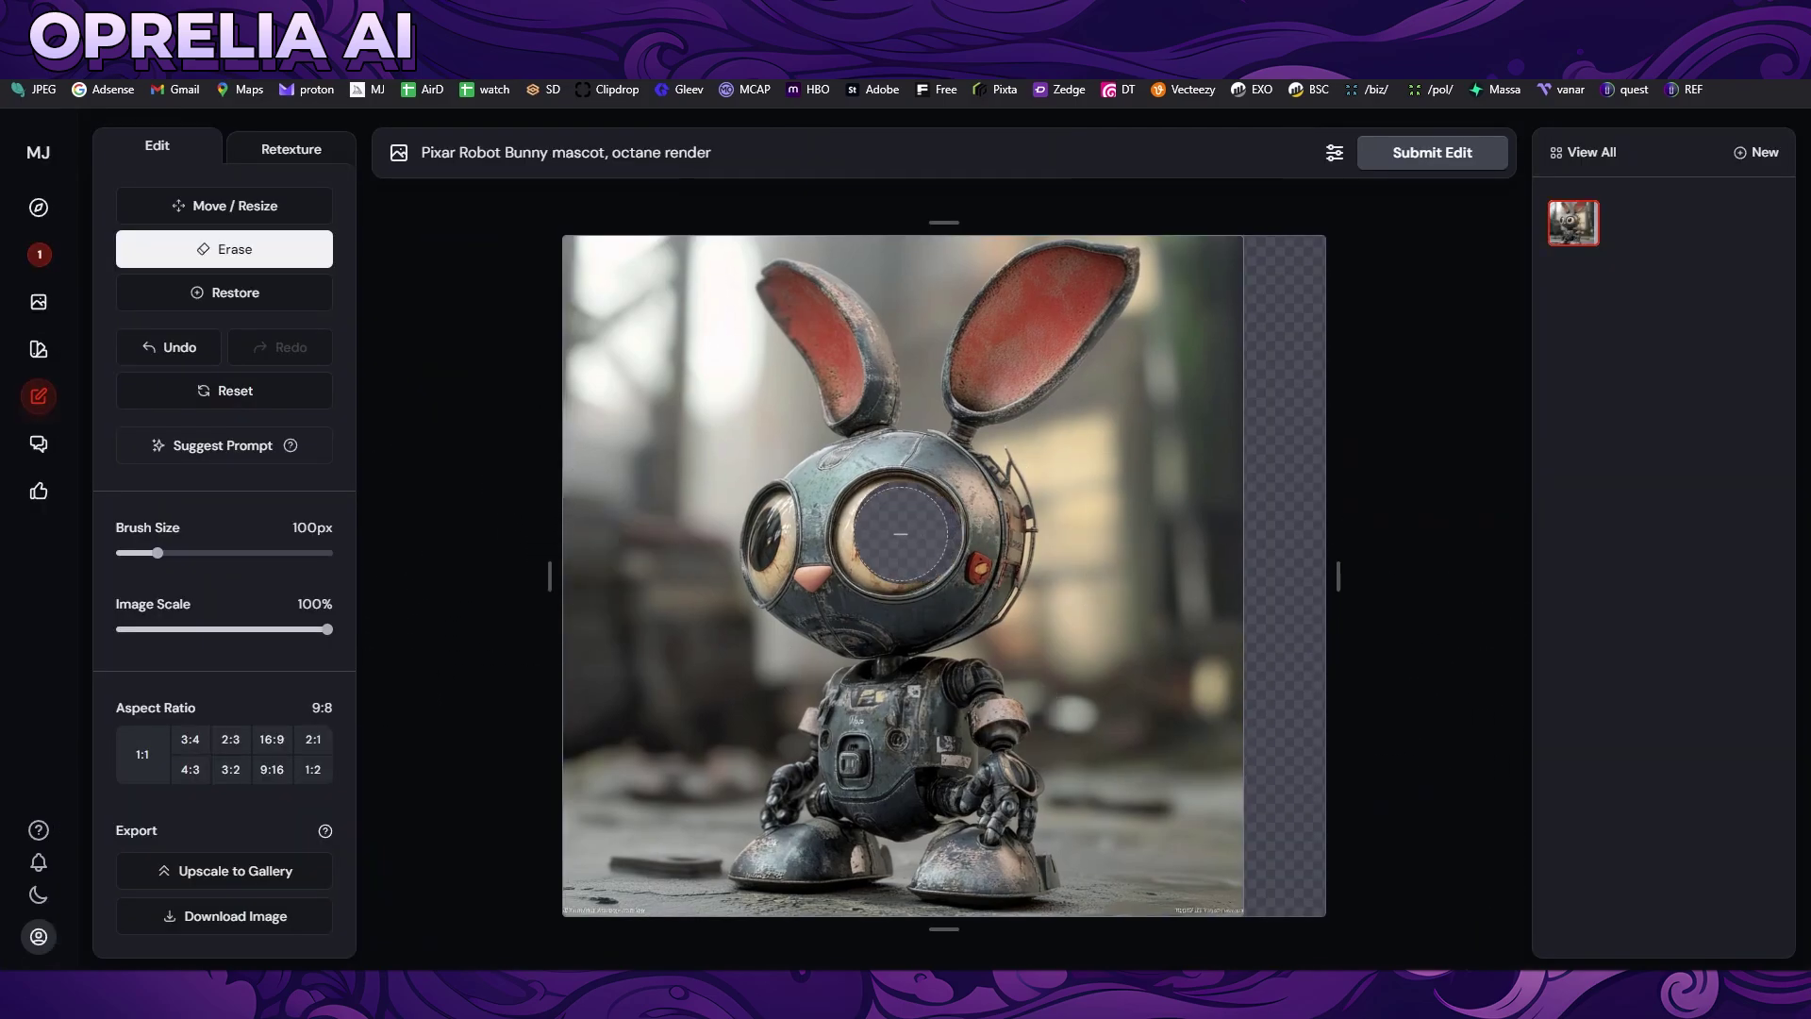
Erase the bunny's eyes and a patch beside its face, then submit the edit.
{"action": "mouse_move", "coordinate": [900, 534]}
{"action": "left_mouse_down"}
{"action": "mouse_move", "coordinate": [794, 546]}
{"action": "mouse_move", "coordinate": [761, 569]}
{"action": "mouse_move", "coordinate": [773, 499]}
{"action": "left_mouse_up"}
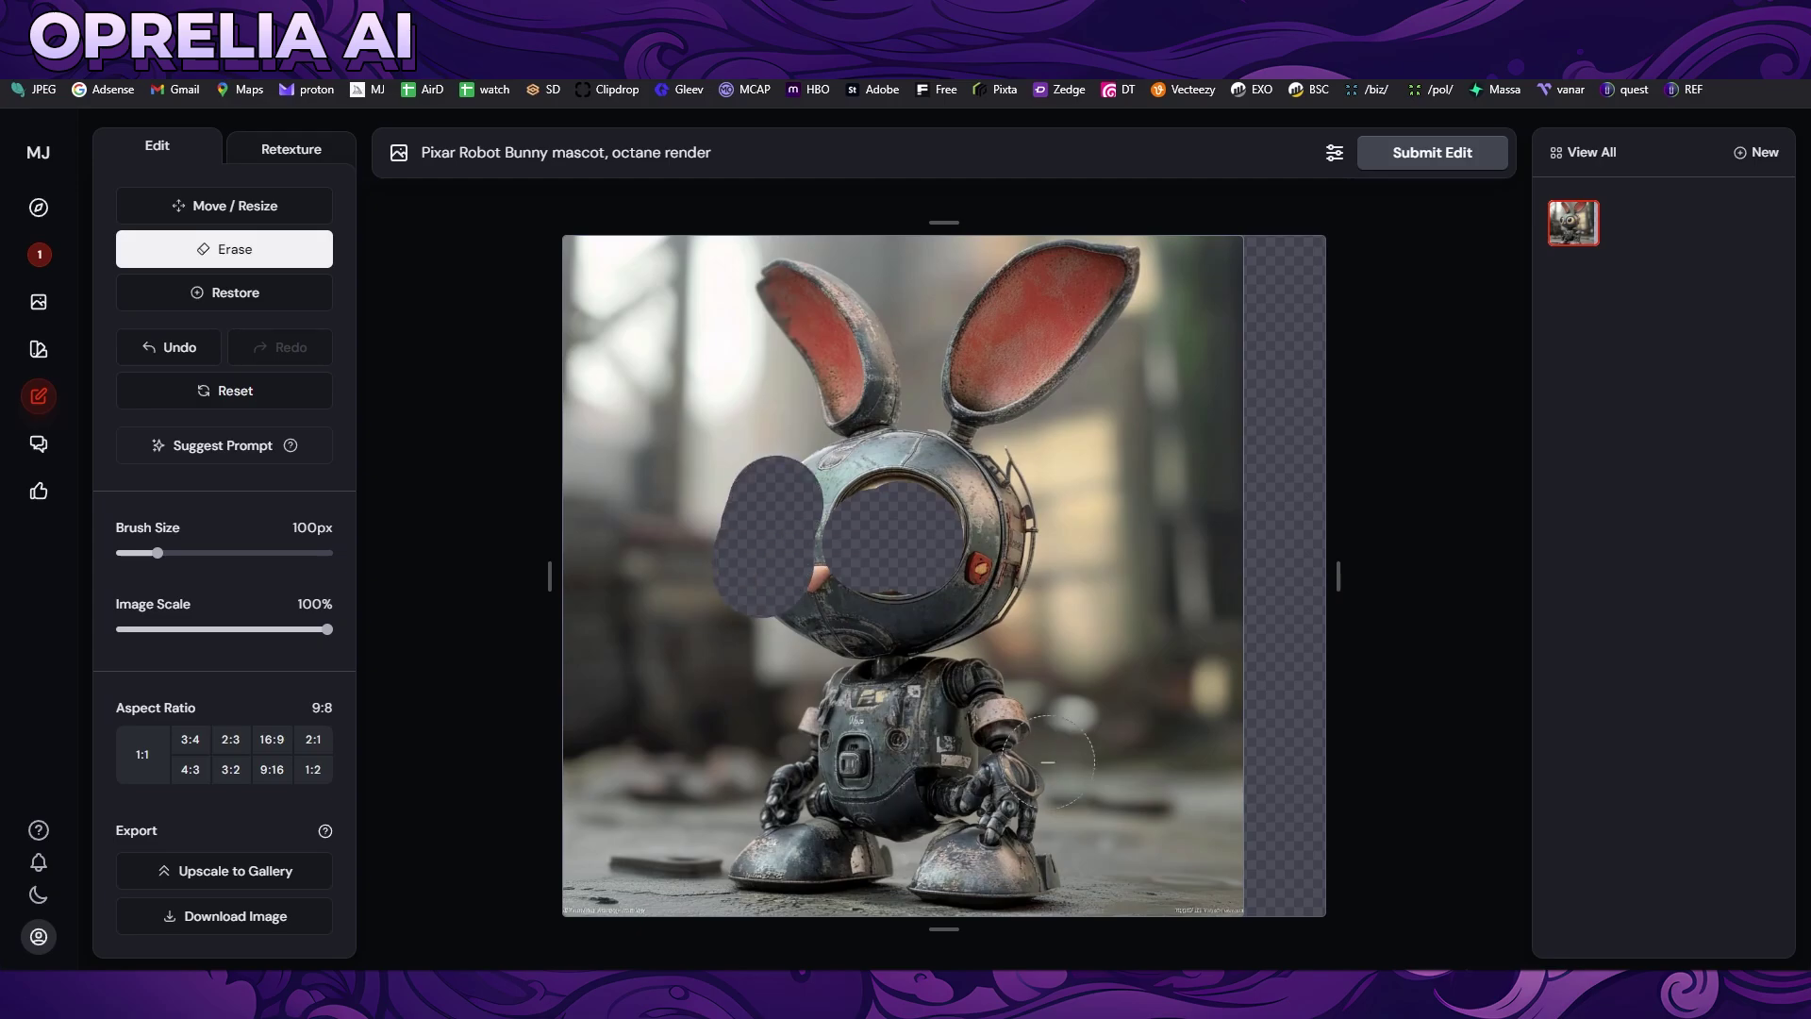
{"action": "left_click_drag", "start_coordinate": [1015, 568], "coordinate": [1001, 591]}
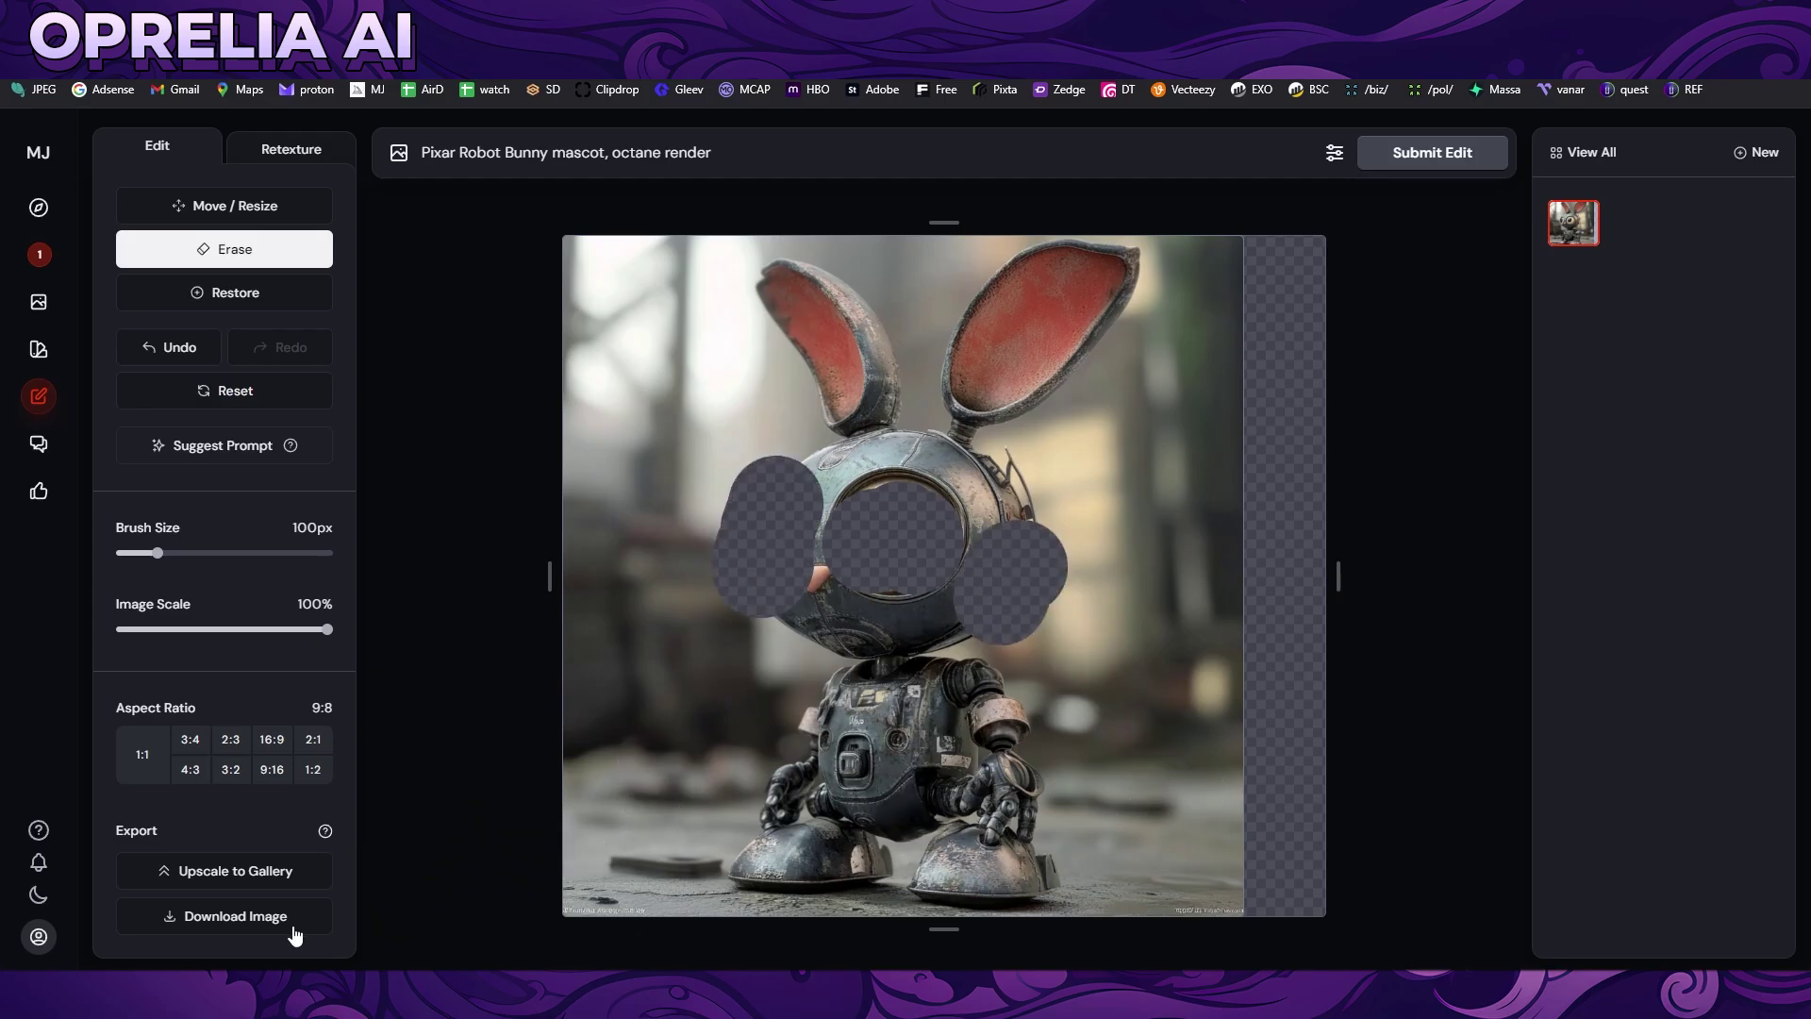
{"action": "left_click", "coordinate": [1431, 151]}
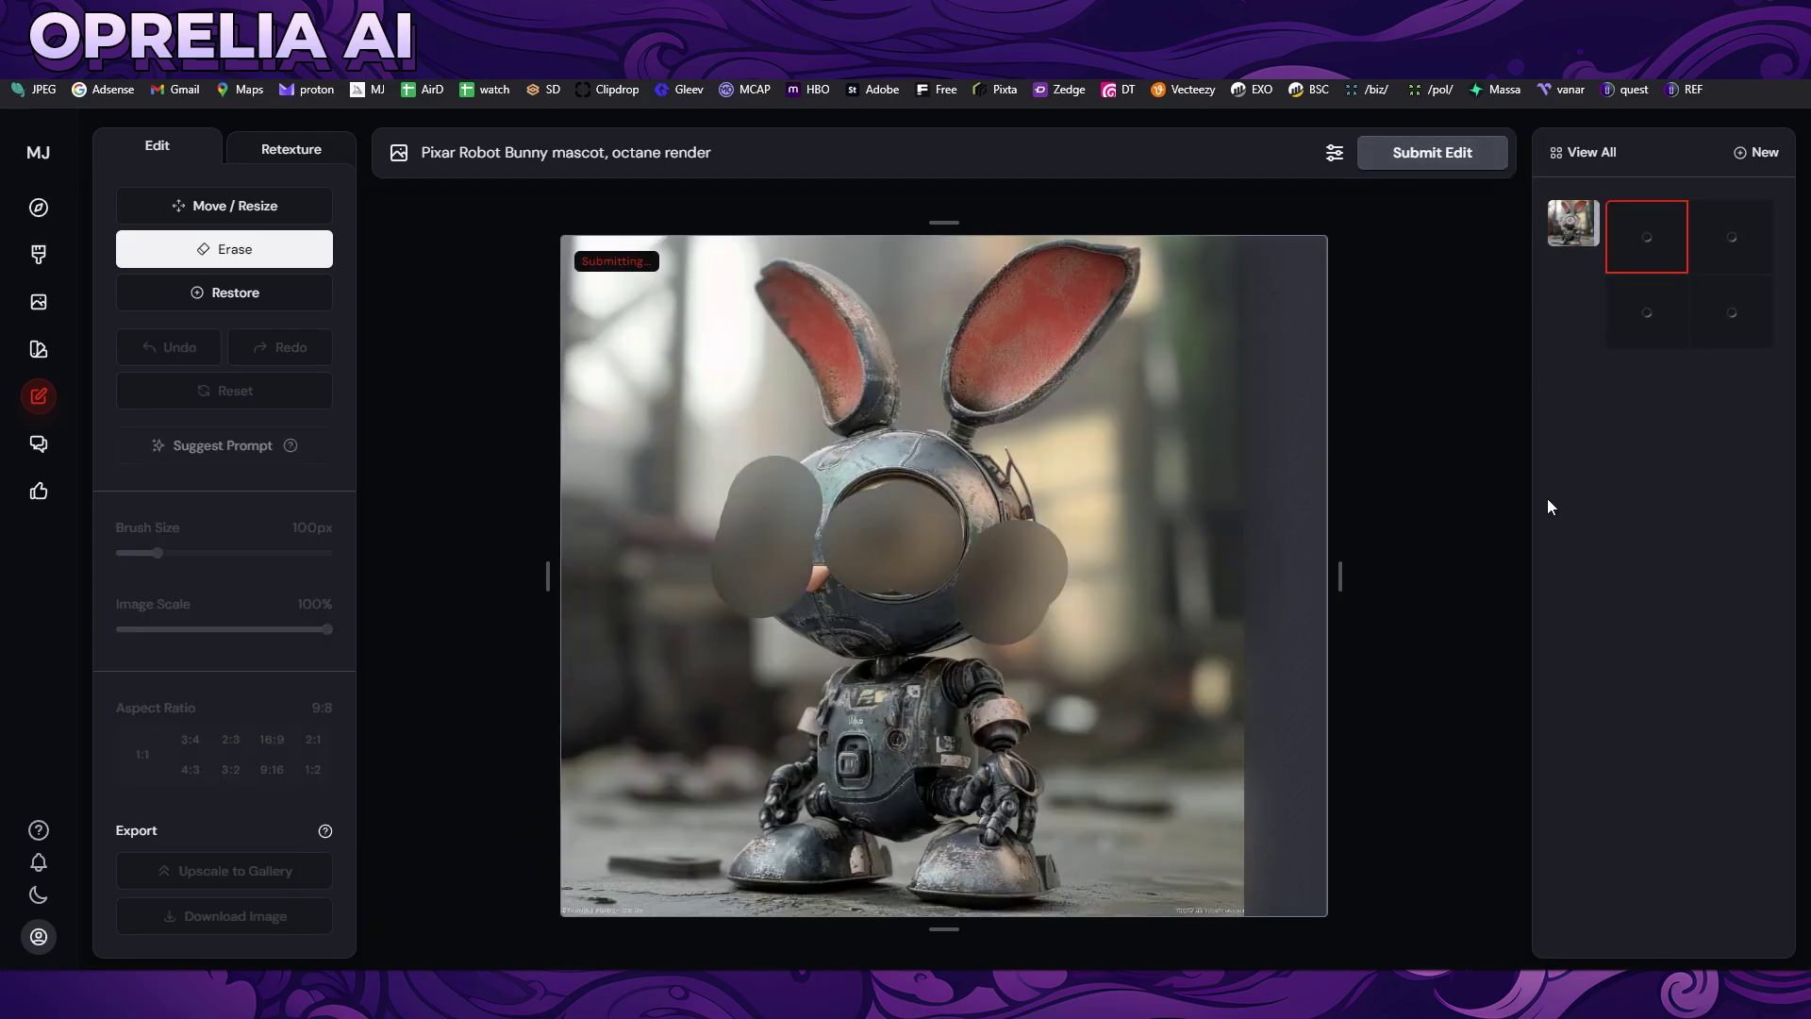